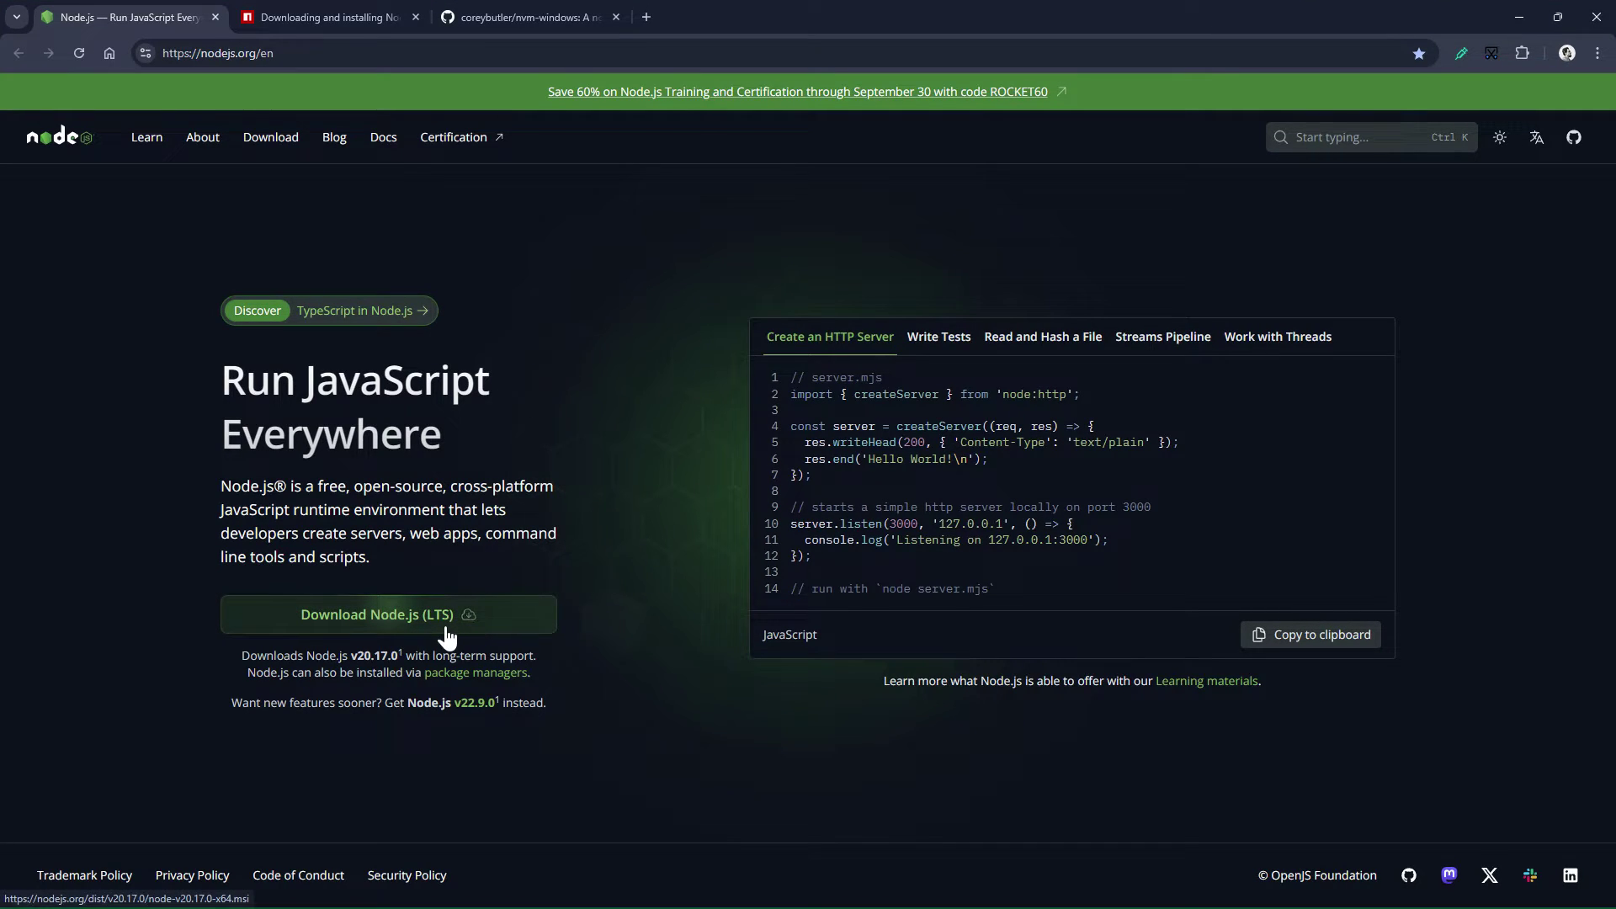
Highlight and read the Node.js introduction text on the download page
{"action": "left_click_drag", "start_coordinate": [459, 614], "coordinate": [671, 602]}
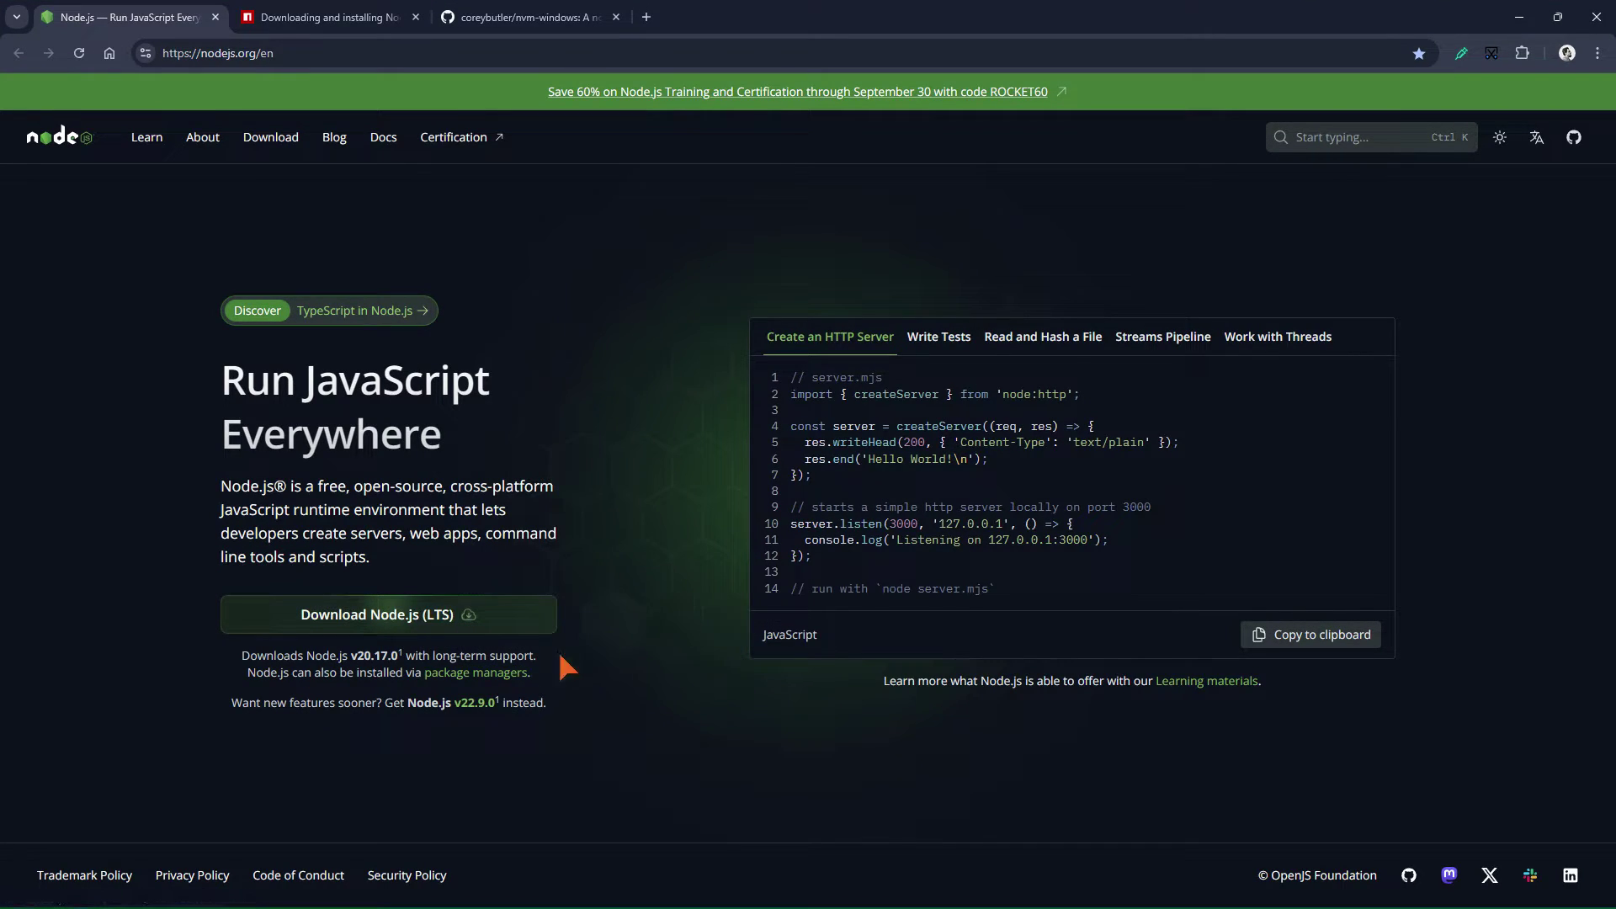
{"action": "left_click_drag", "start_coordinate": [472, 703], "coordinate": [644, 705]}
{"action": "left_click_drag", "start_coordinate": [644, 705], "coordinate": [683, 548]}
{"action": "left_click", "coordinate": [684, 547]}
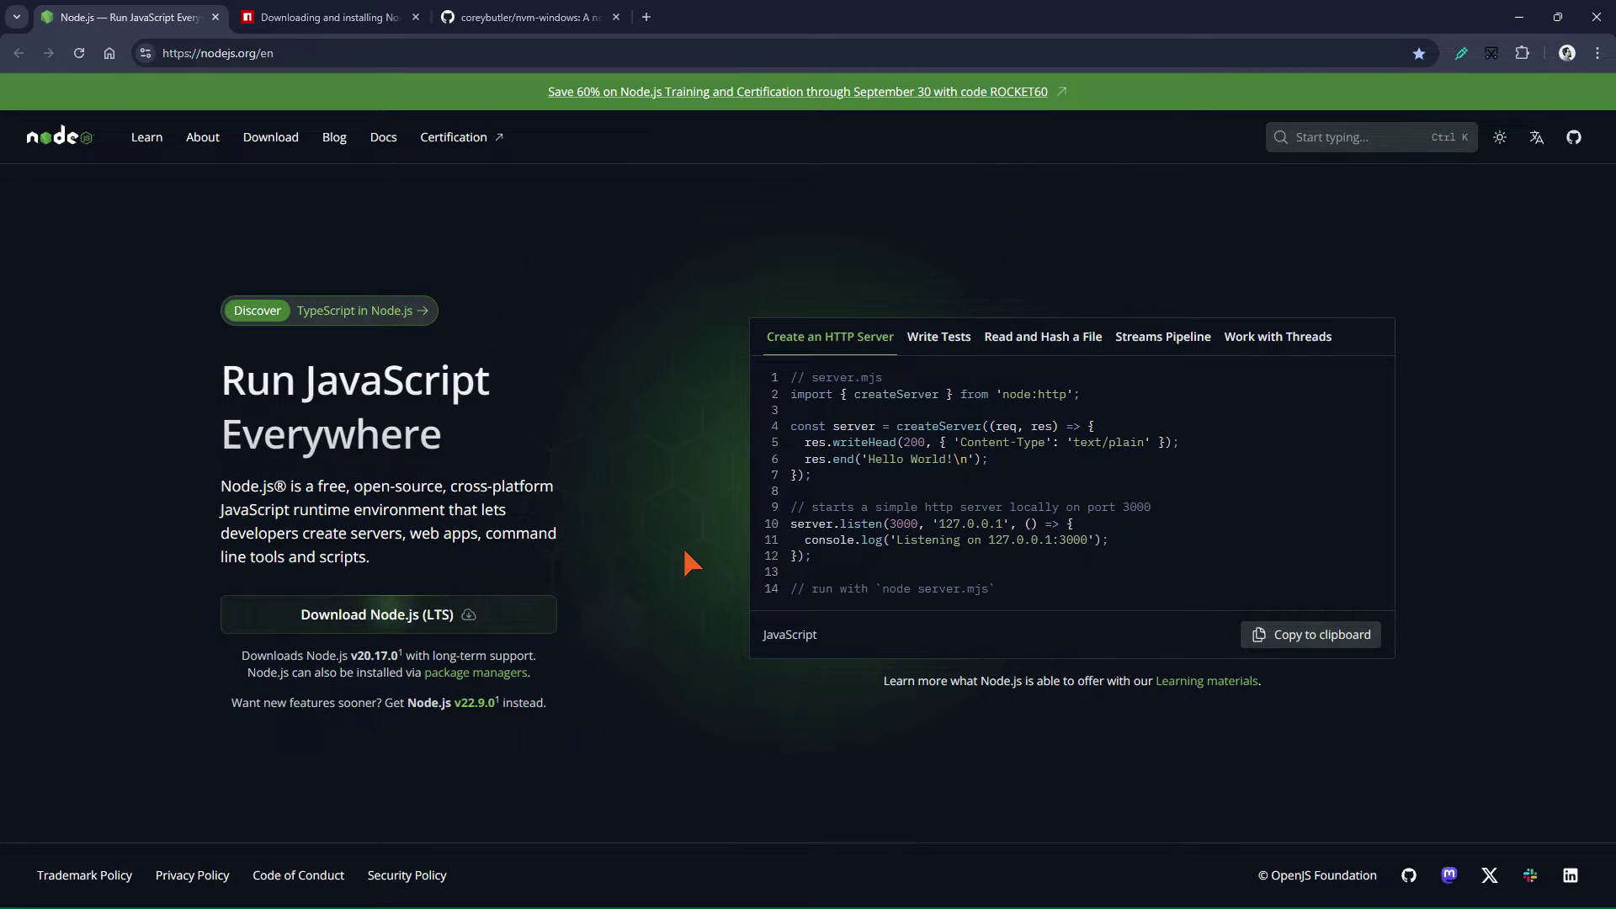
Open the Node.js package-manager download page with Windows and fnm selected
{"action": "left_click", "coordinate": [484, 674]}
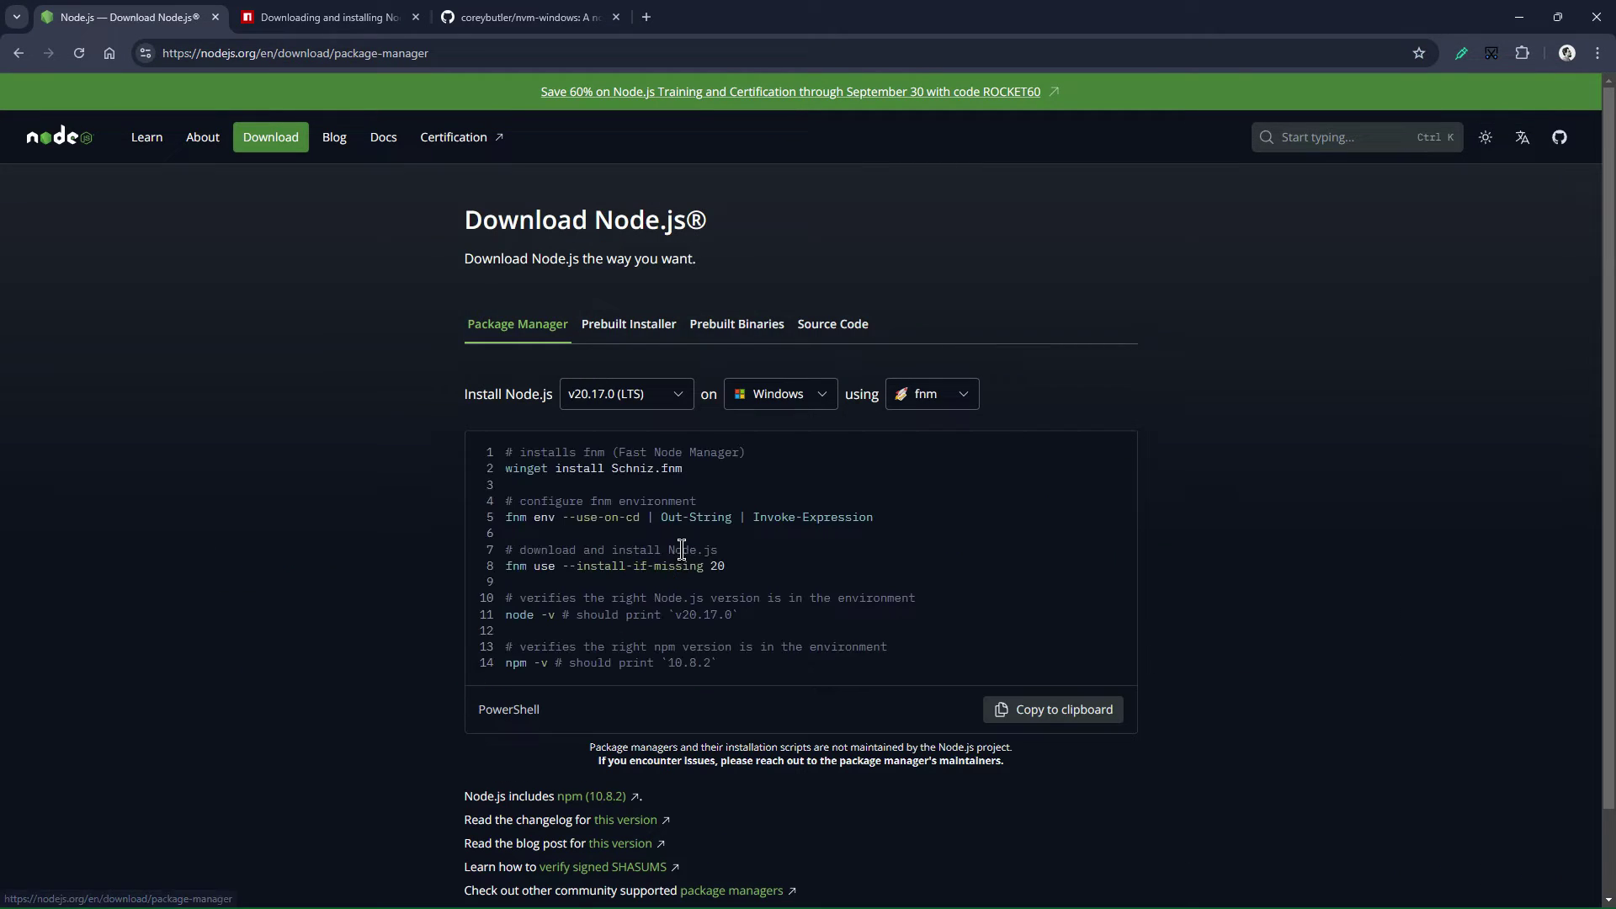
{"action": "left_click", "coordinate": [798, 399]}
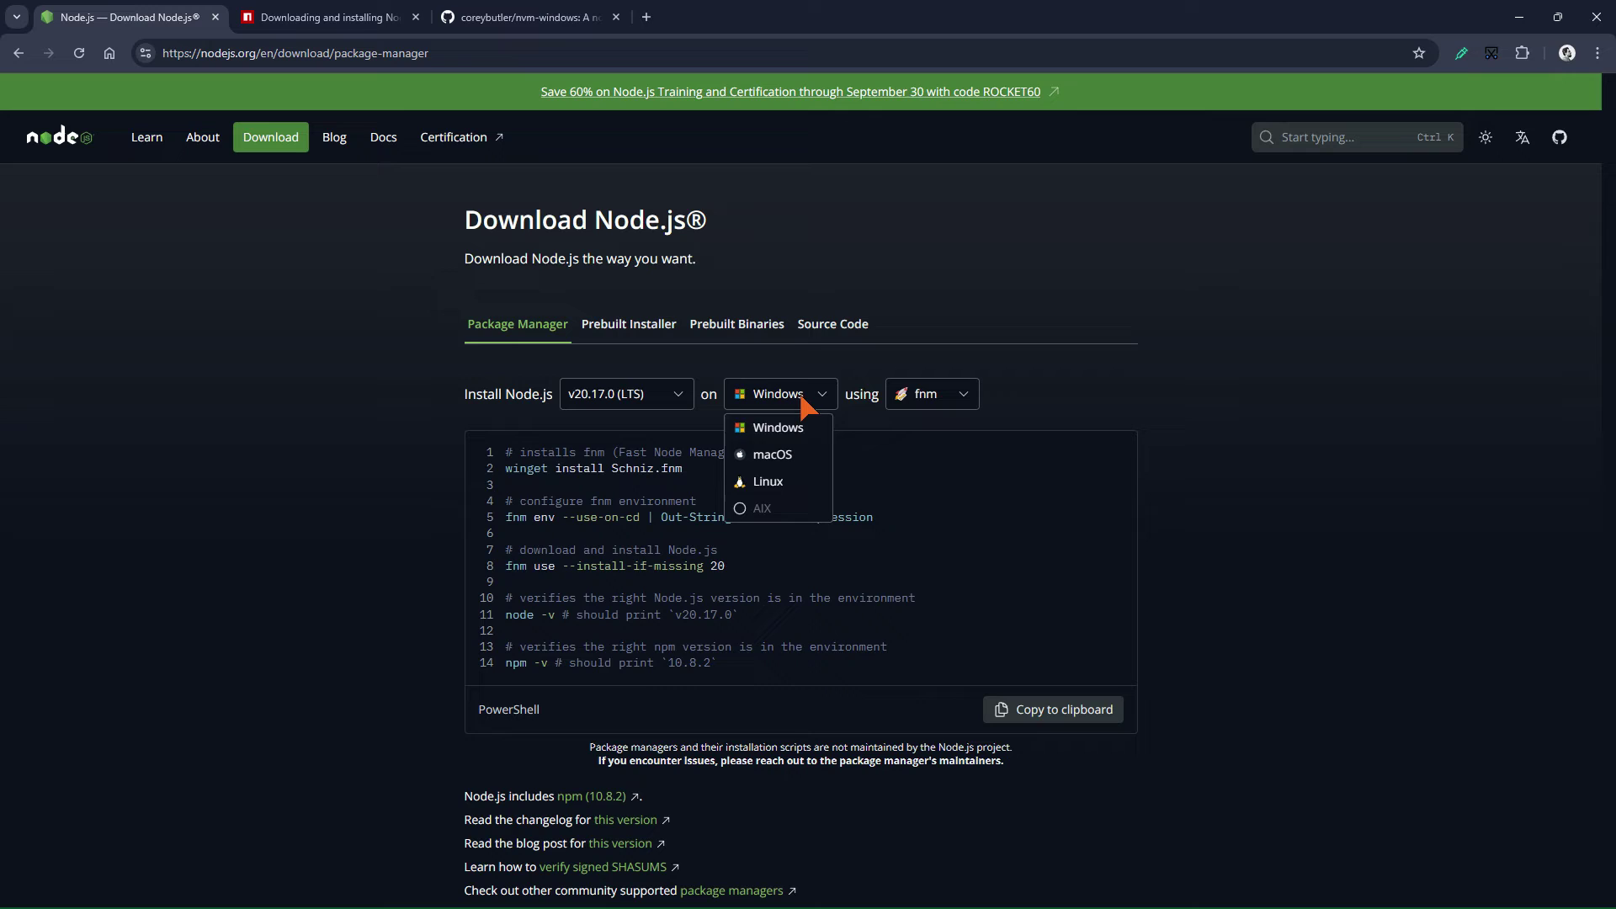
{"action": "left_click", "coordinate": [933, 402]}
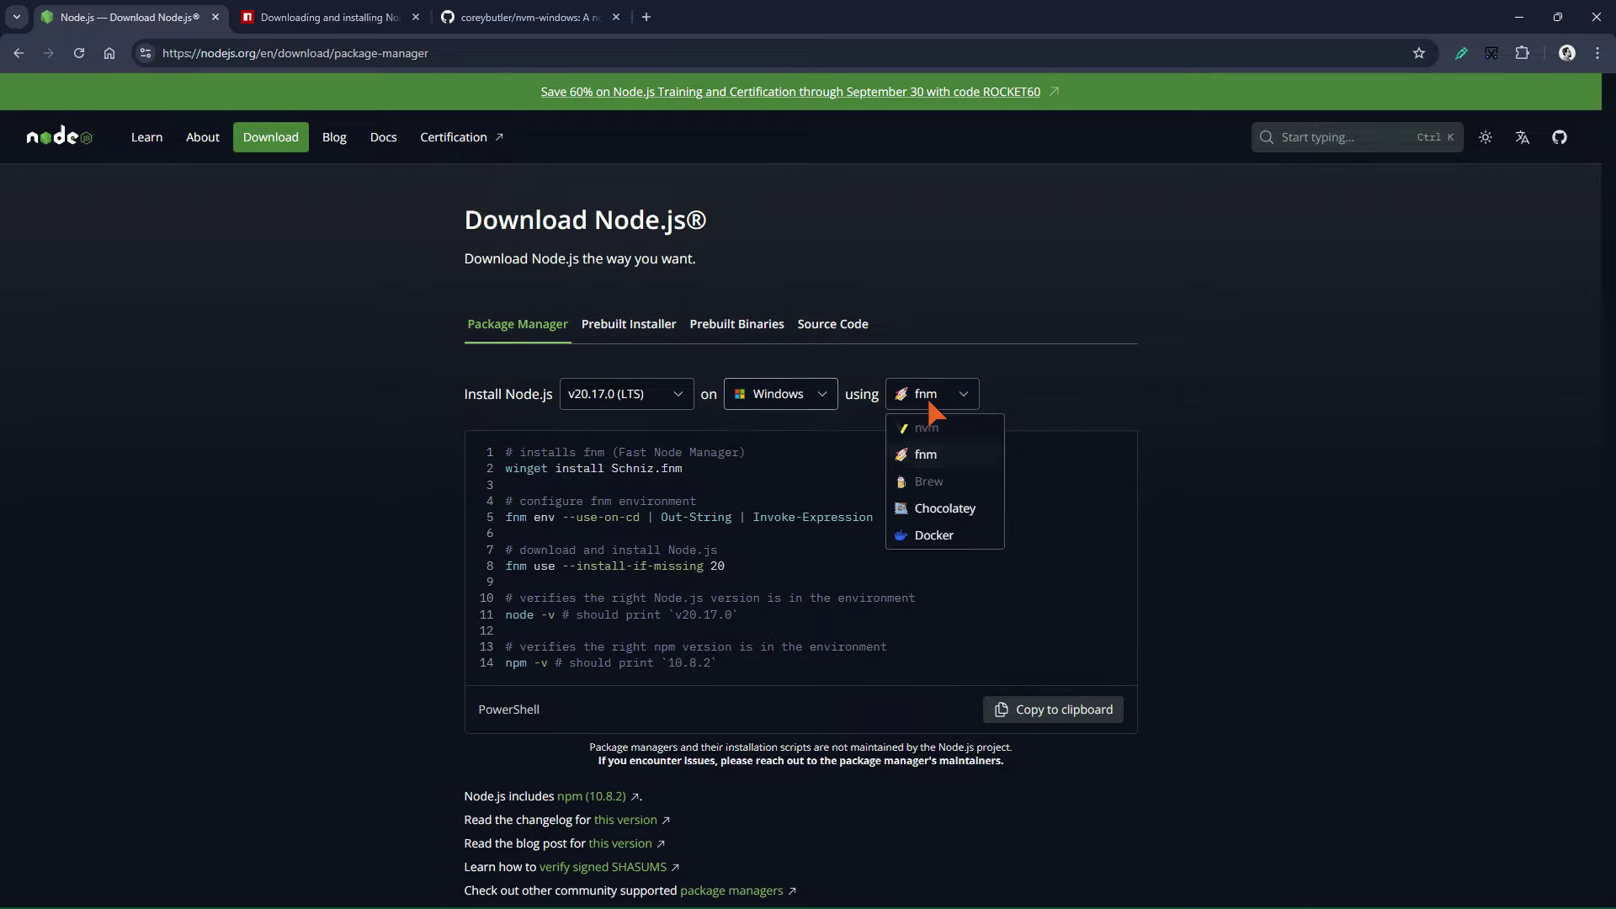
{"action": "left_click", "coordinate": [1003, 380]}
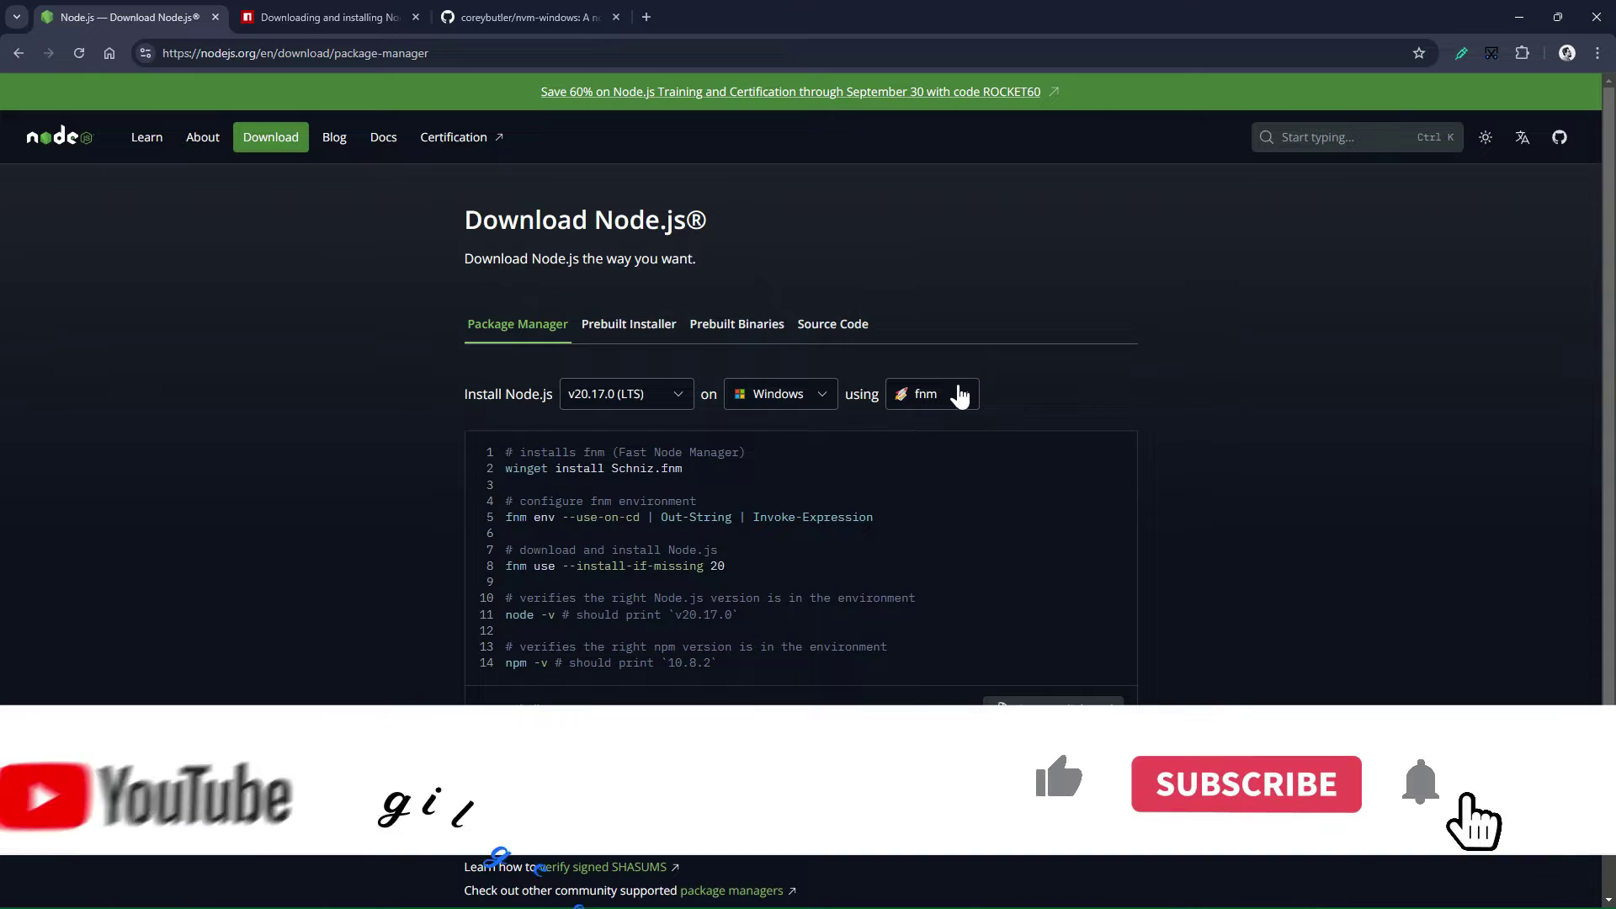
Scroll through the nvm-windows repository README on GitHub
{"action": "left_click", "coordinate": [505, 14]}
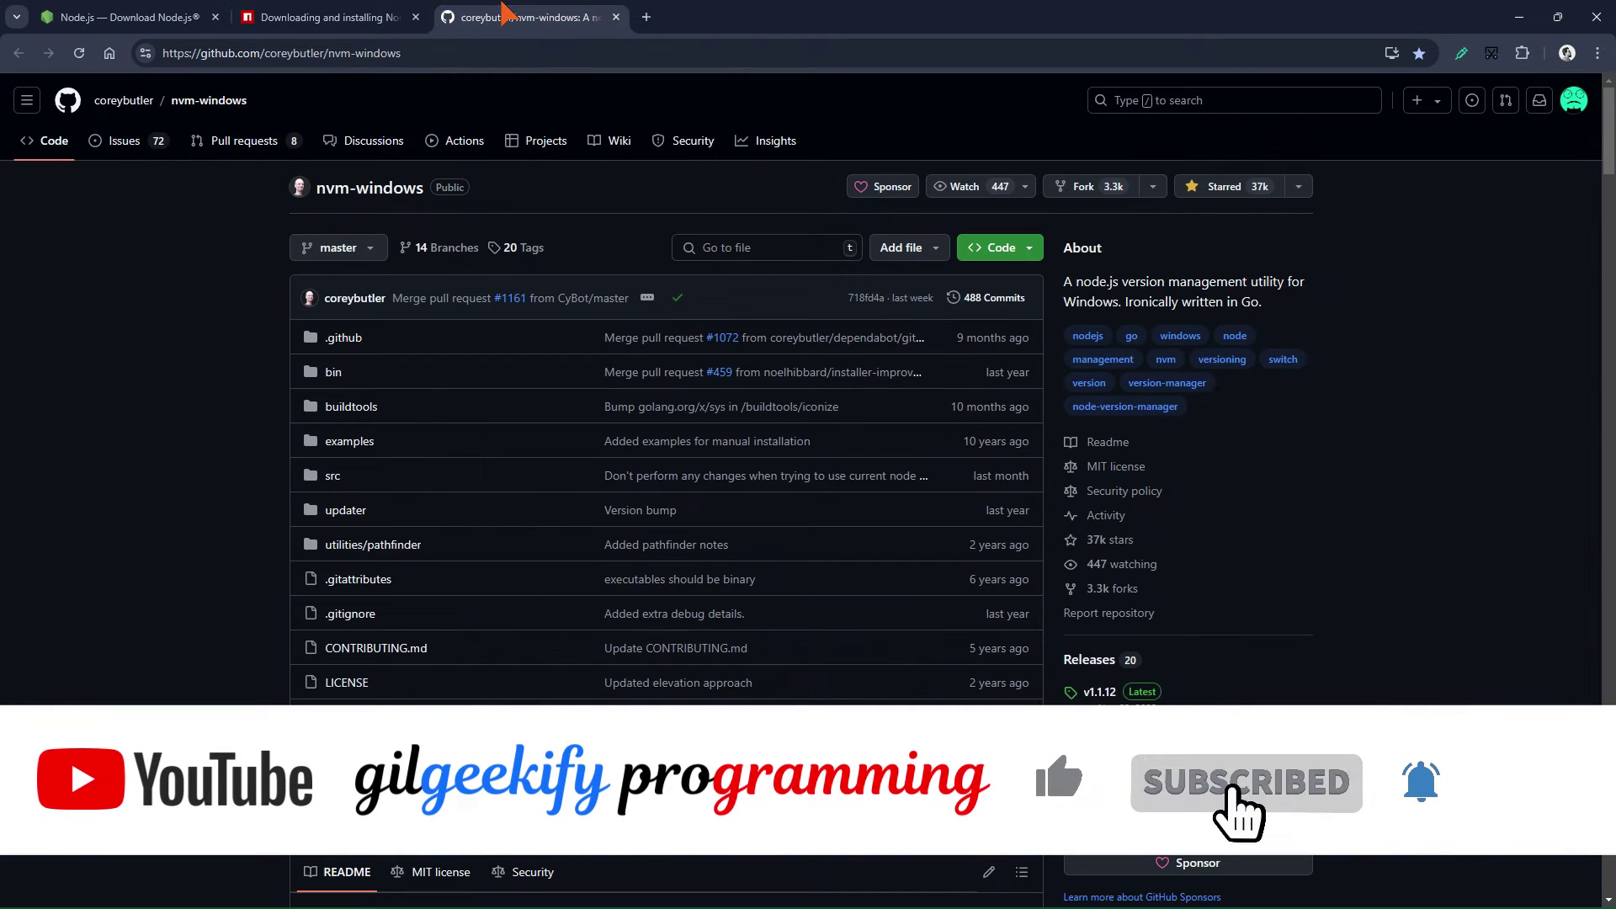
{"action": "scroll", "coordinate": [758, 252], "scroll_direction": "down", "scroll_amount": 5}
{"action": "scroll", "coordinate": [791, 273], "scroll_direction": "down", "scroll_amount": 5}
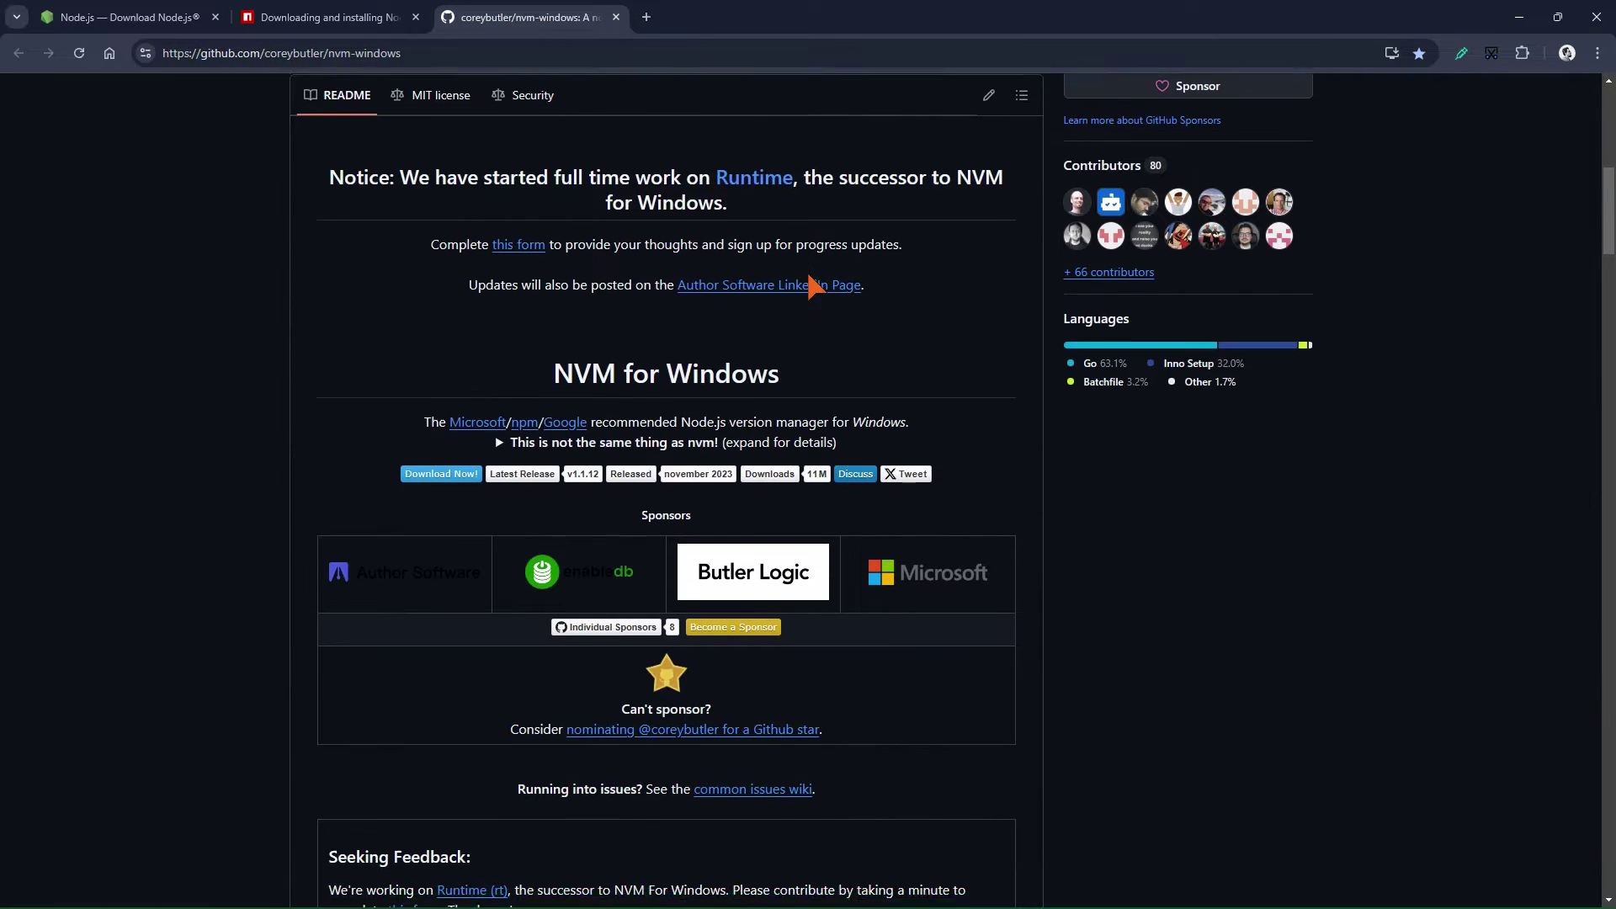
{"action": "left_click_drag", "start_coordinate": [779, 310], "coordinate": [543, 316]}
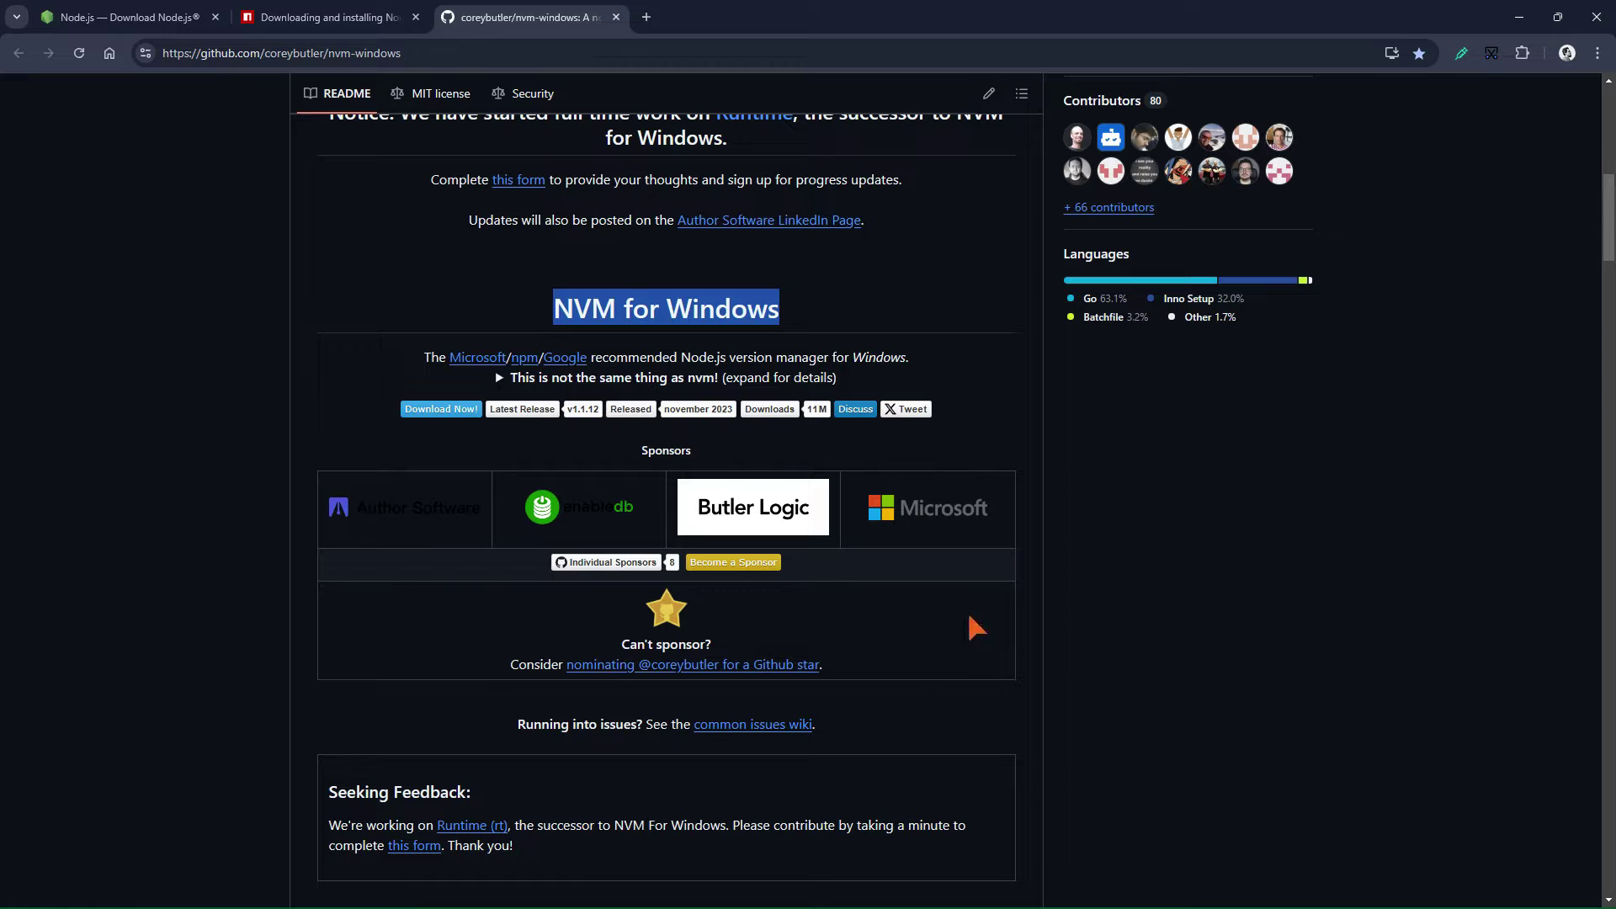
{"action": "left_click", "coordinate": [1002, 399]}
{"action": "scroll", "coordinate": [1107, 337], "scroll_direction": "up", "scroll_amount": 6}
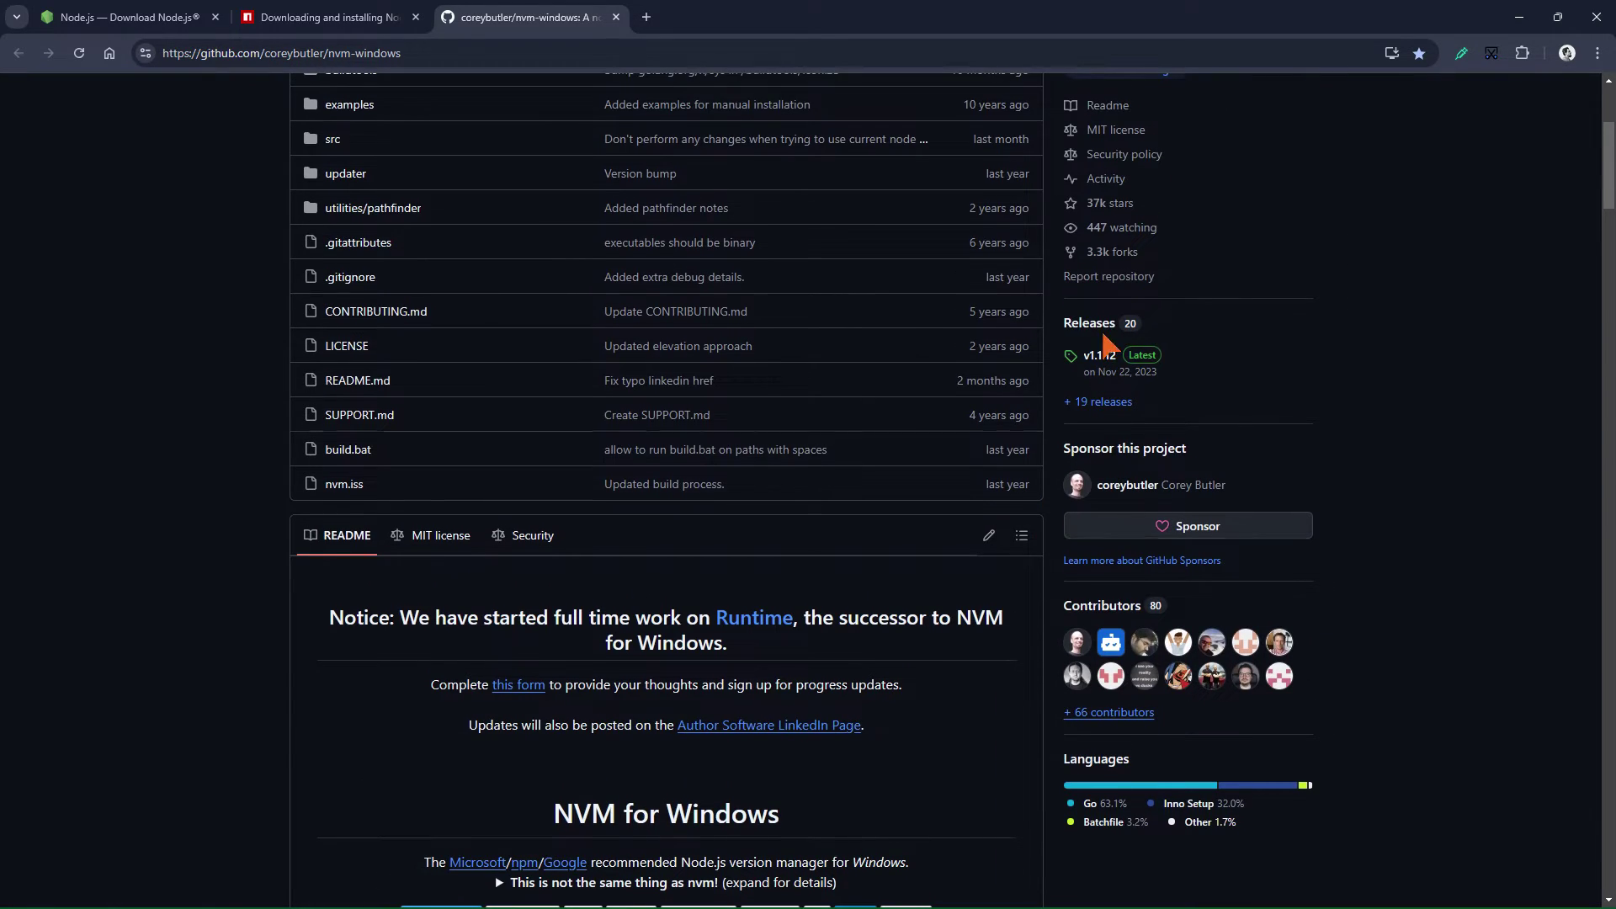
Show the nvm-windows v1.1.12 release assets, then go back to the Node.js page
{"action": "left_click", "coordinate": [1105, 336]}
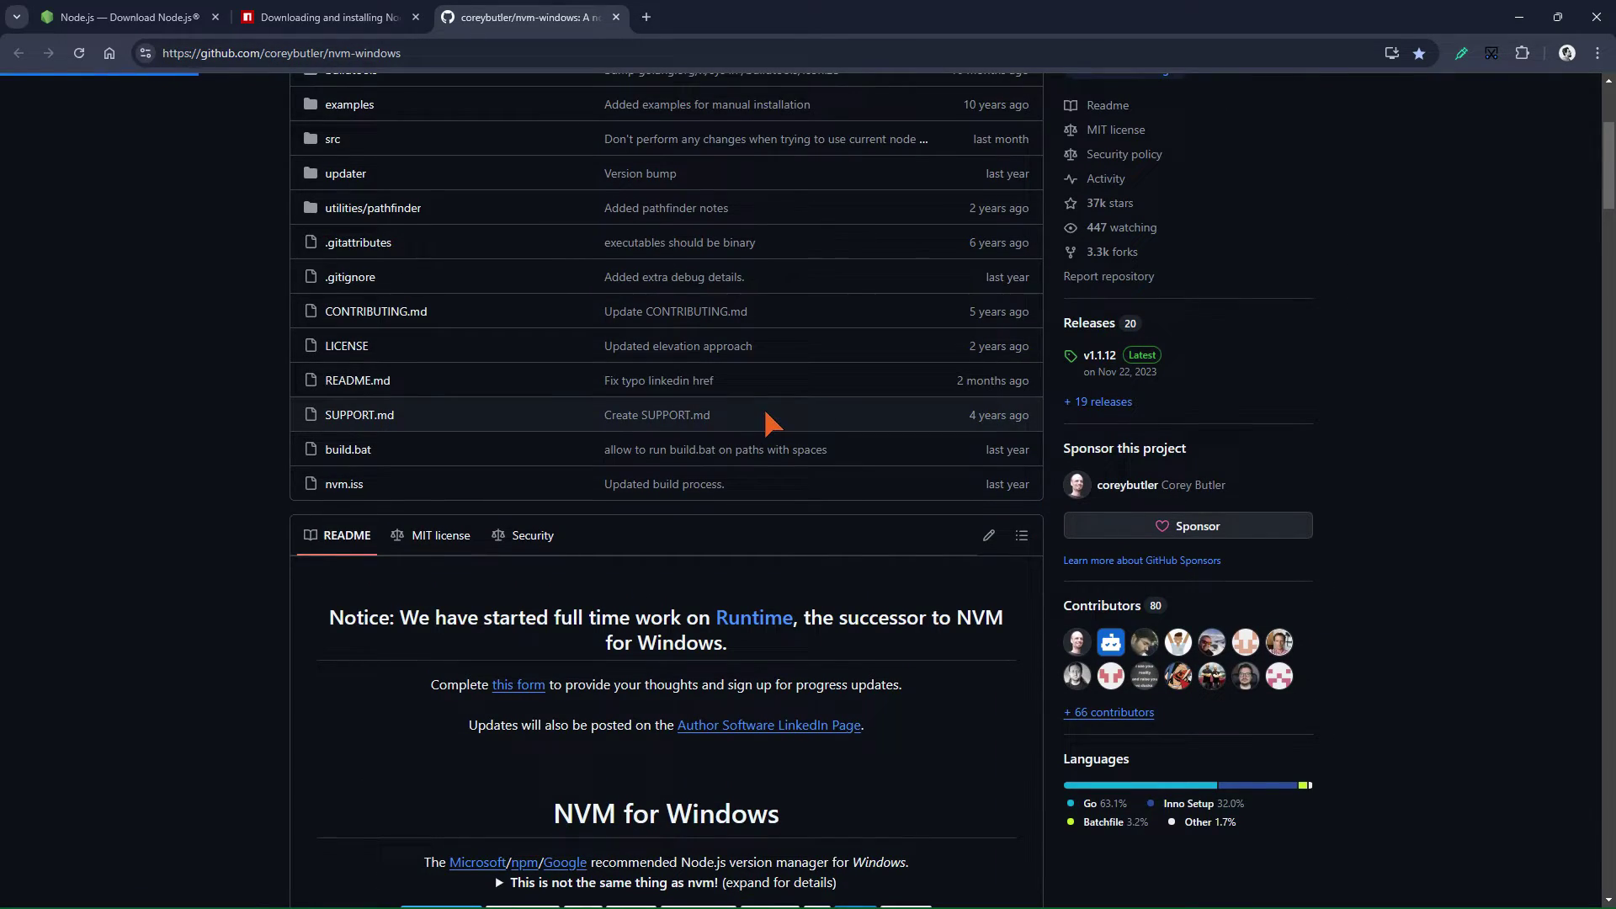
{"action": "scroll", "coordinate": [766, 425], "scroll_direction": "down", "scroll_amount": 7}
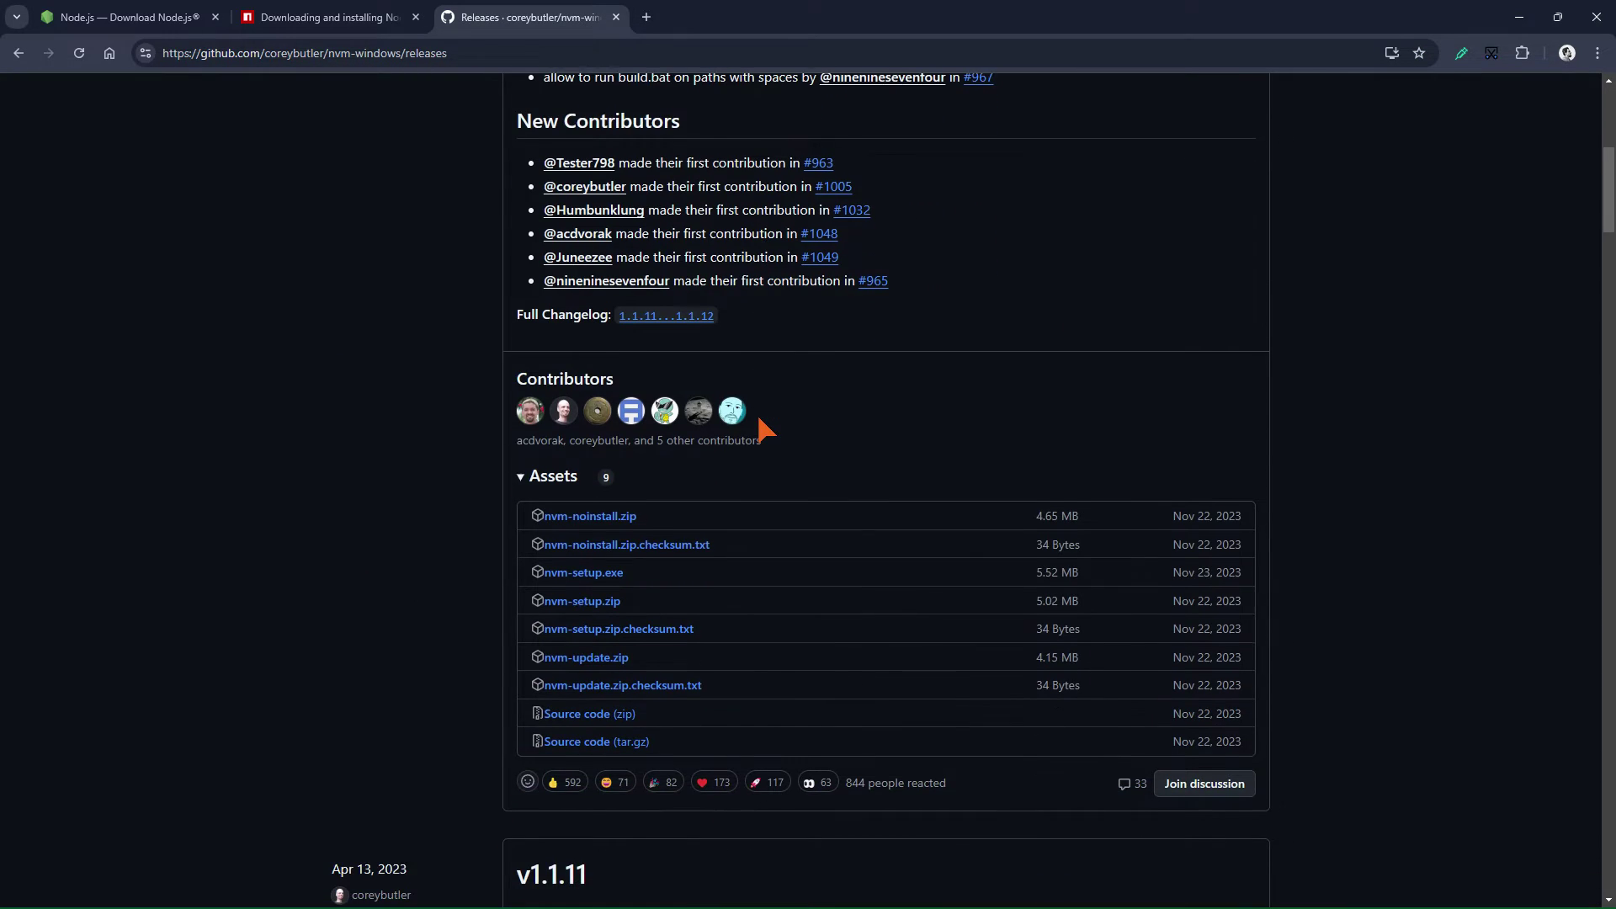
{"action": "scroll", "coordinate": [762, 425], "scroll_direction": "down", "scroll_amount": 1}
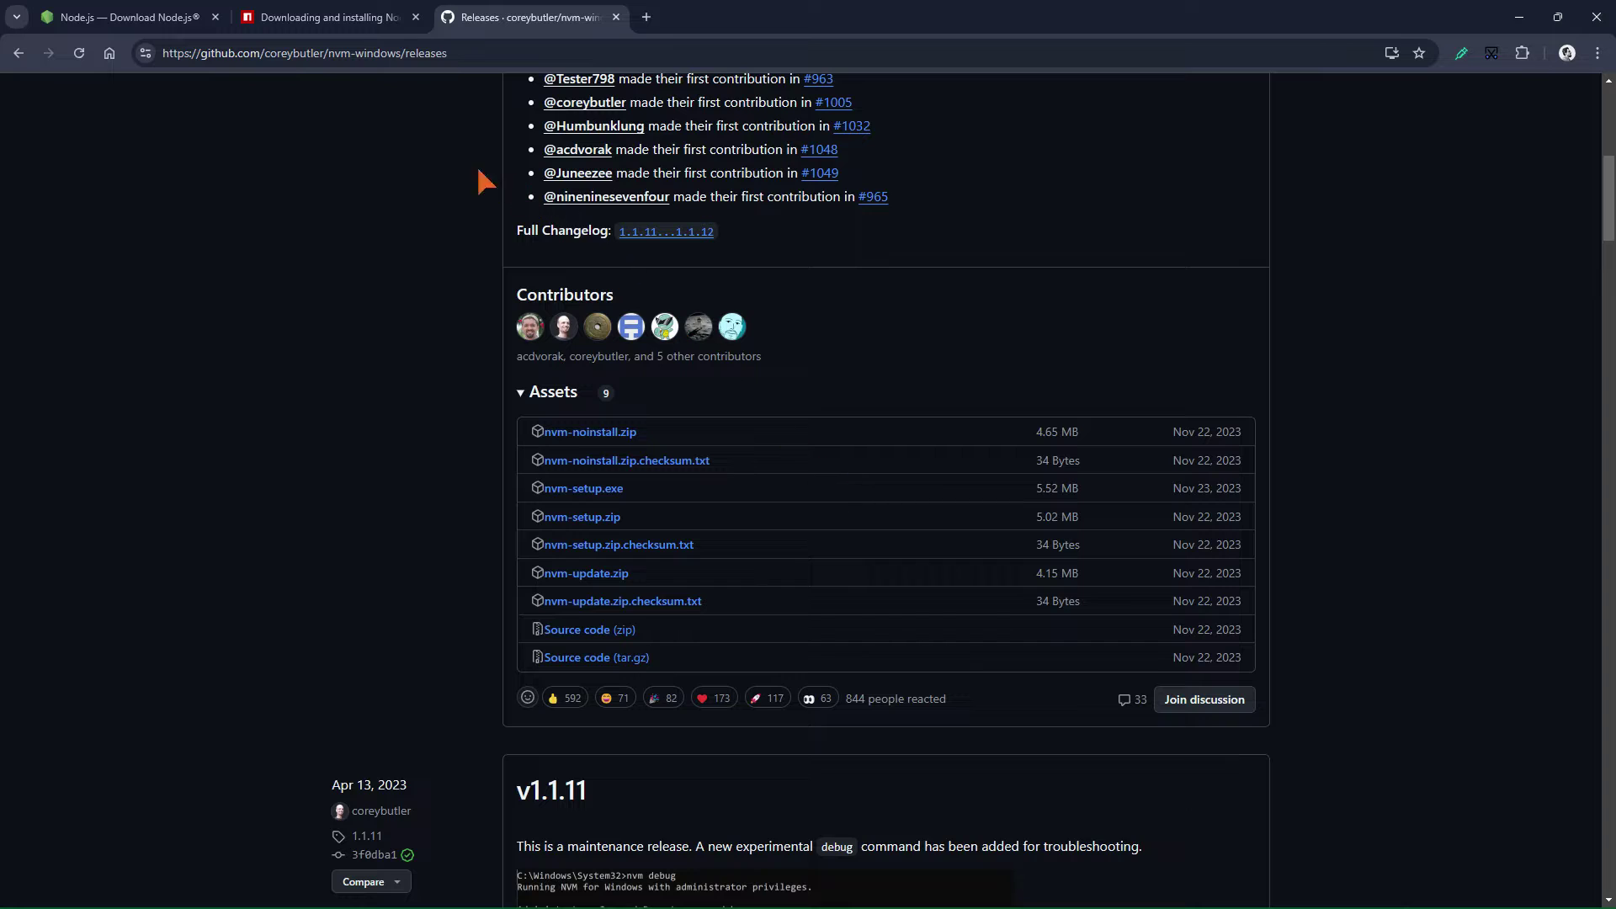
{"action": "left_click", "coordinate": [169, 17]}
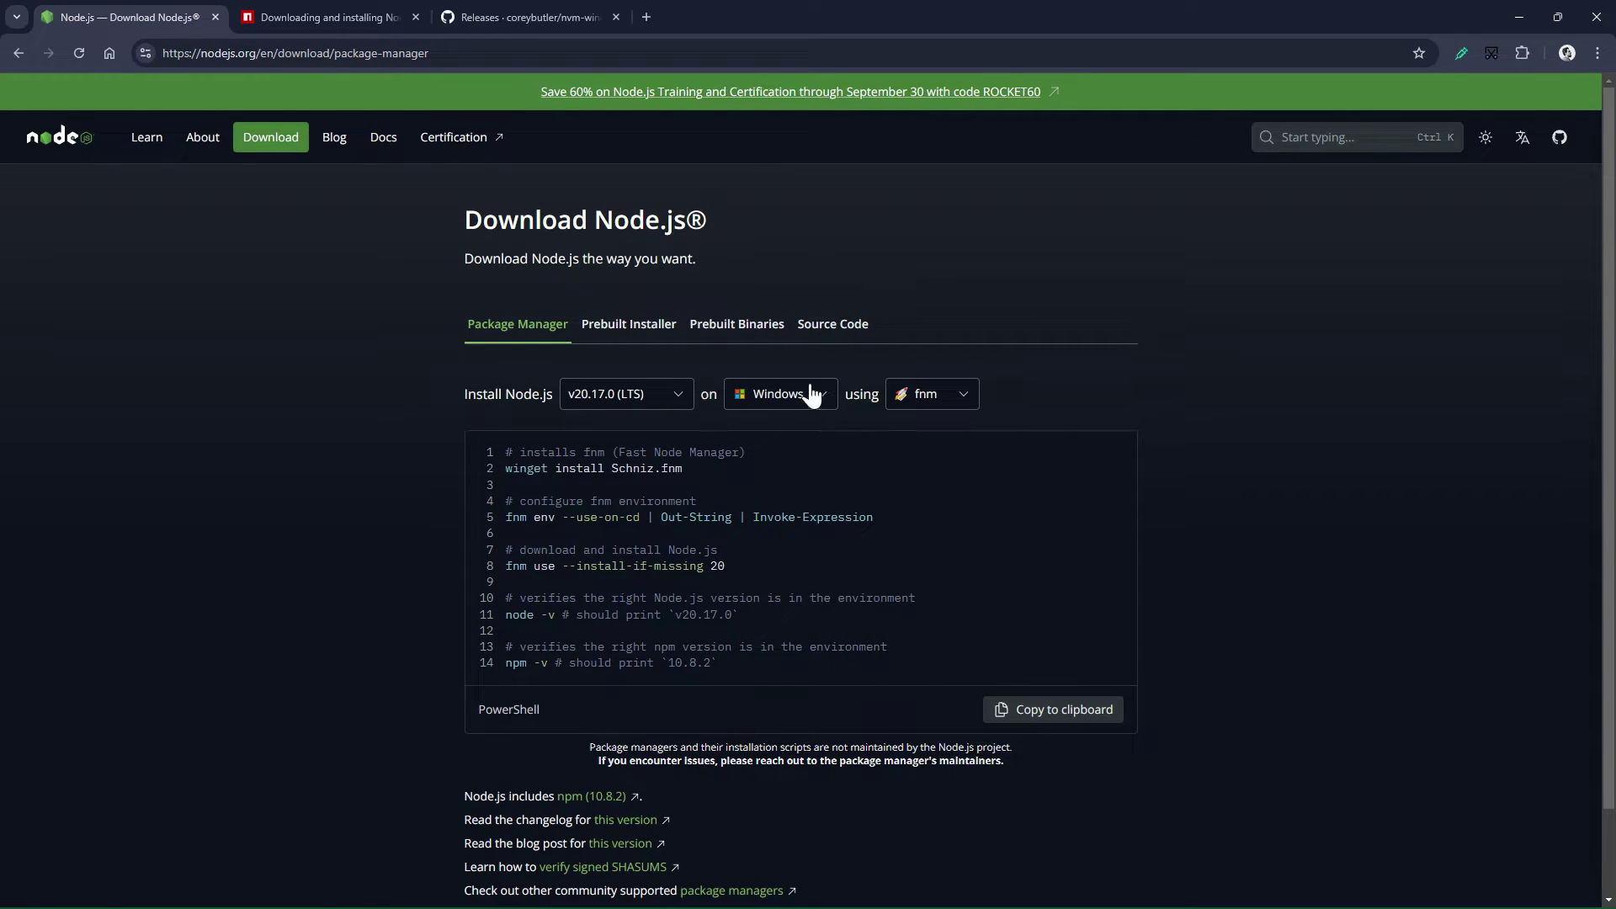
Visit the Node.js homepage, then read the 'npm install -g npm' command in the npm docs
{"action": "left_click", "coordinate": [65, 143]}
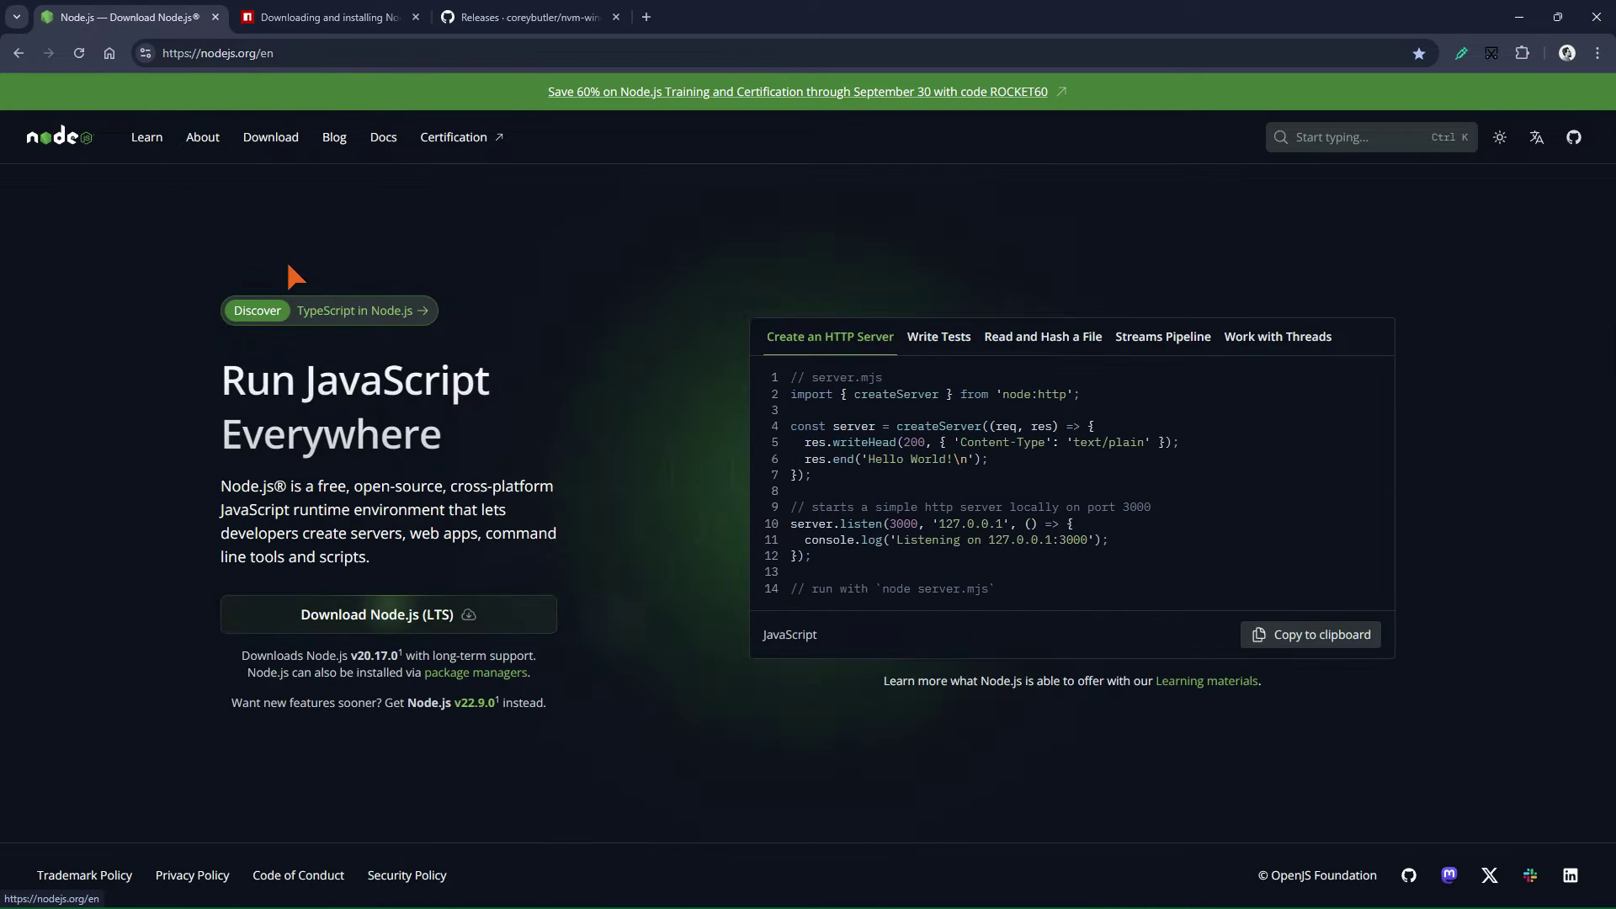
{"action": "left_click_drag", "start_coordinate": [530, 627], "coordinate": [648, 413]}
{"action": "left_click", "coordinate": [349, 16]}
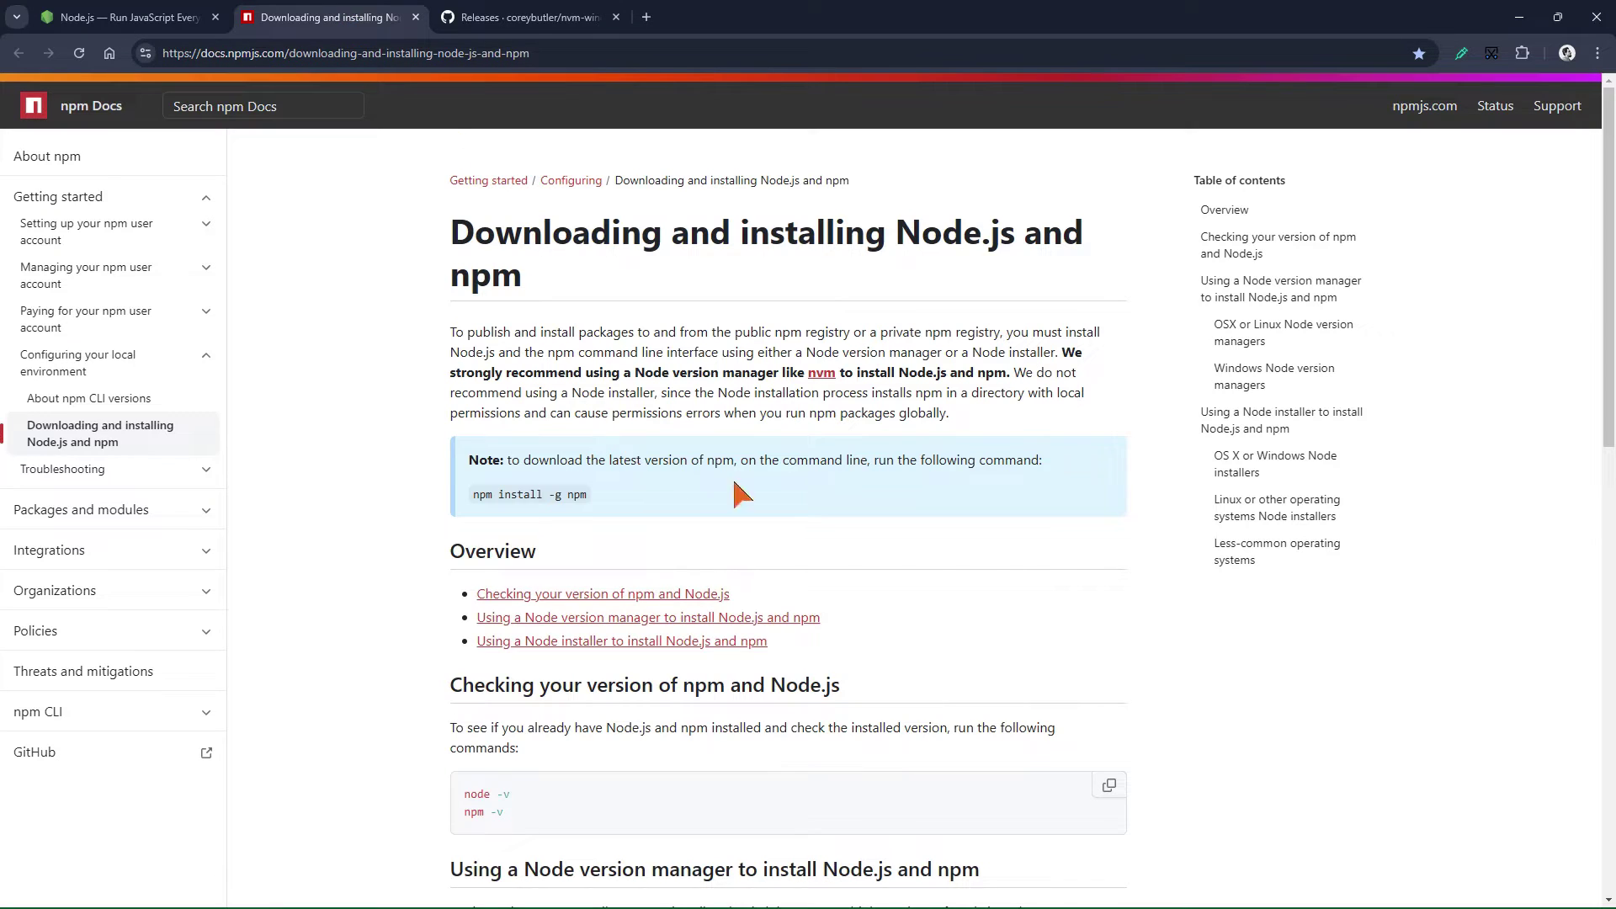
{"action": "left_click_drag", "start_coordinate": [590, 495], "coordinate": [472, 495]}
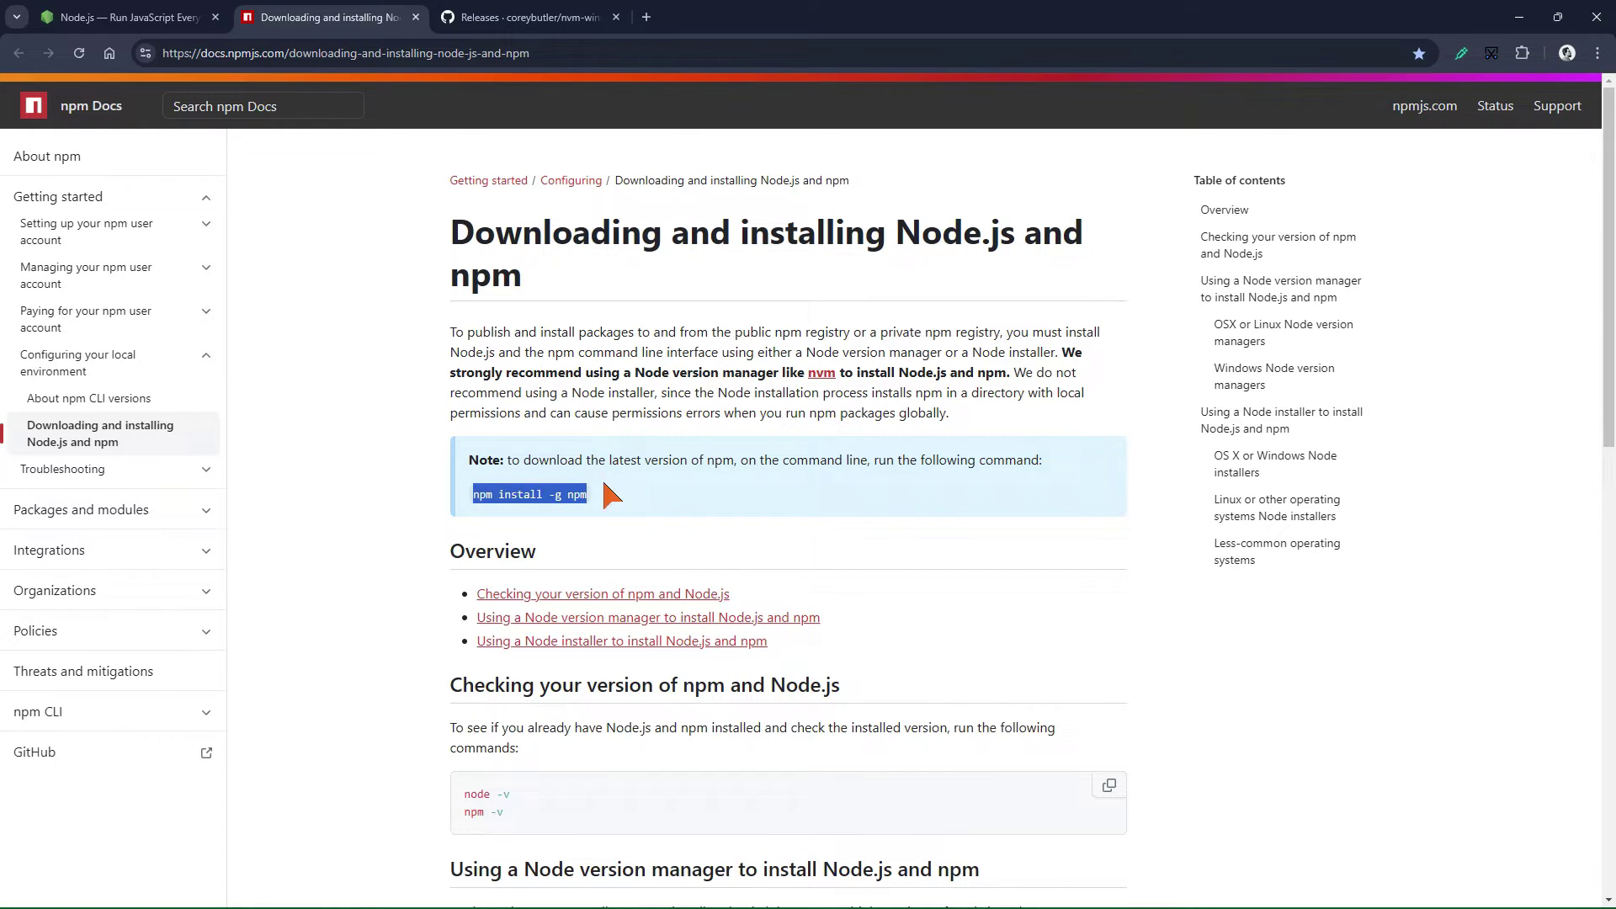
{"action": "left_click", "coordinate": [710, 500]}
Launch Terminal as administrator from a 'ter' Start search
{"action": "key", "text": "super"}
{"action": "type", "text": "ter"}
{"action": "key", "text": "ctrl+shift+Return"}
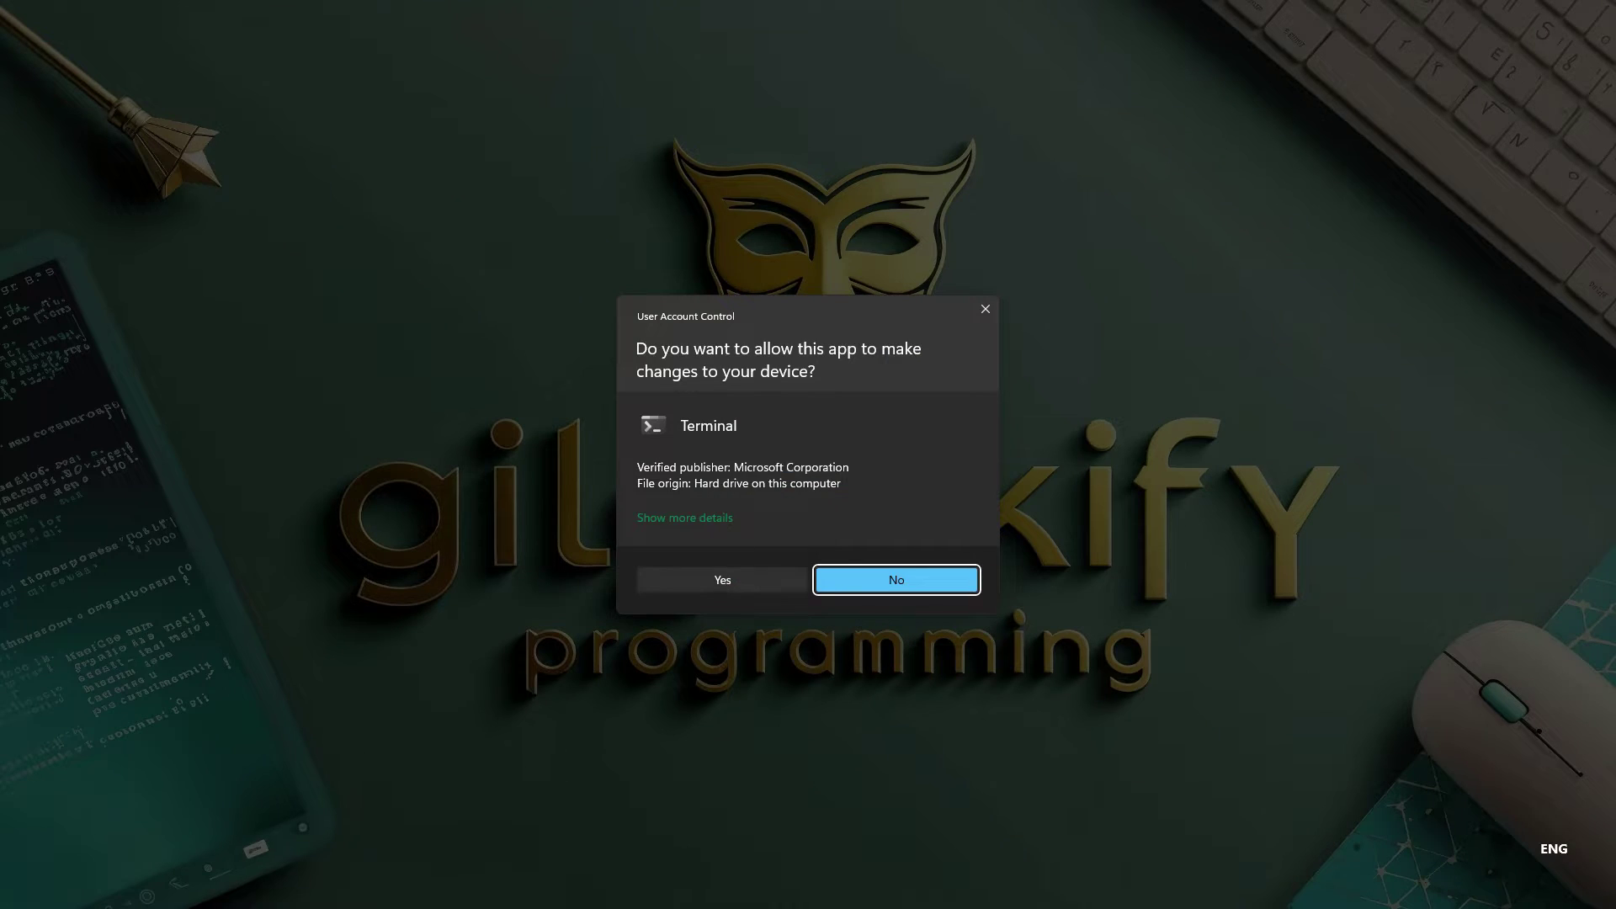
{"action": "left_click", "coordinate": [741, 579]}
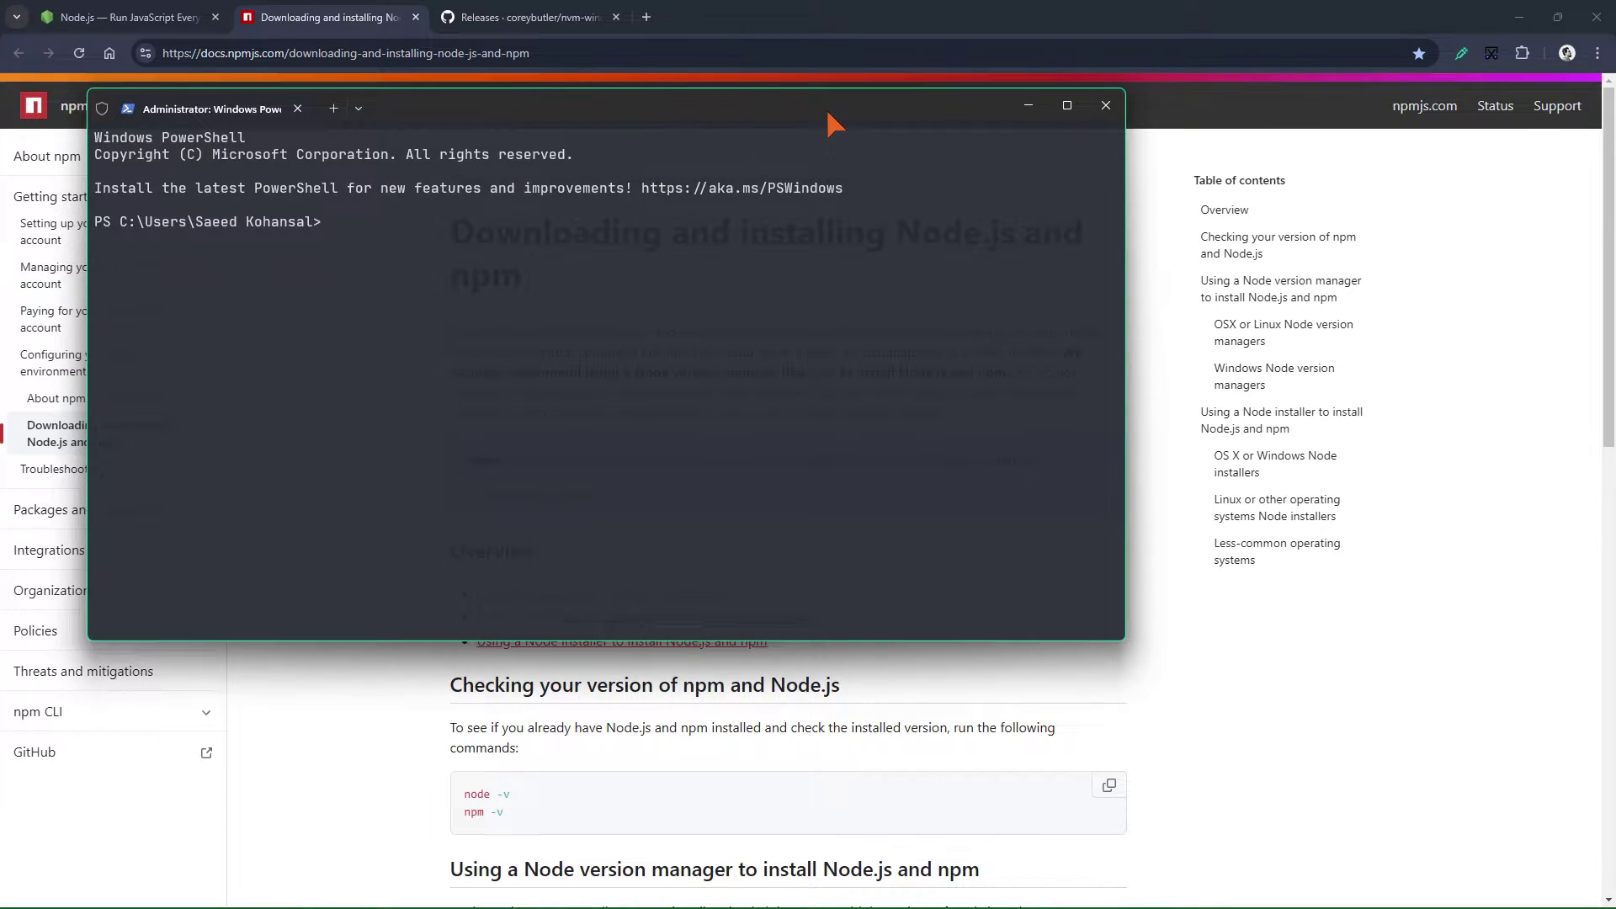
Maximize the terminal and run nvm -v, node -v and npm -v
{"action": "left_click_drag", "start_coordinate": [826, 108], "coordinate": [893, 1]}
{"action": "scroll", "coordinate": [981, 389], "scroll_direction": "up", "scroll_amount": 10}
{"action": "scroll", "coordinate": [1044, 404], "scroll_direction": "down", "scroll_amount": 2}
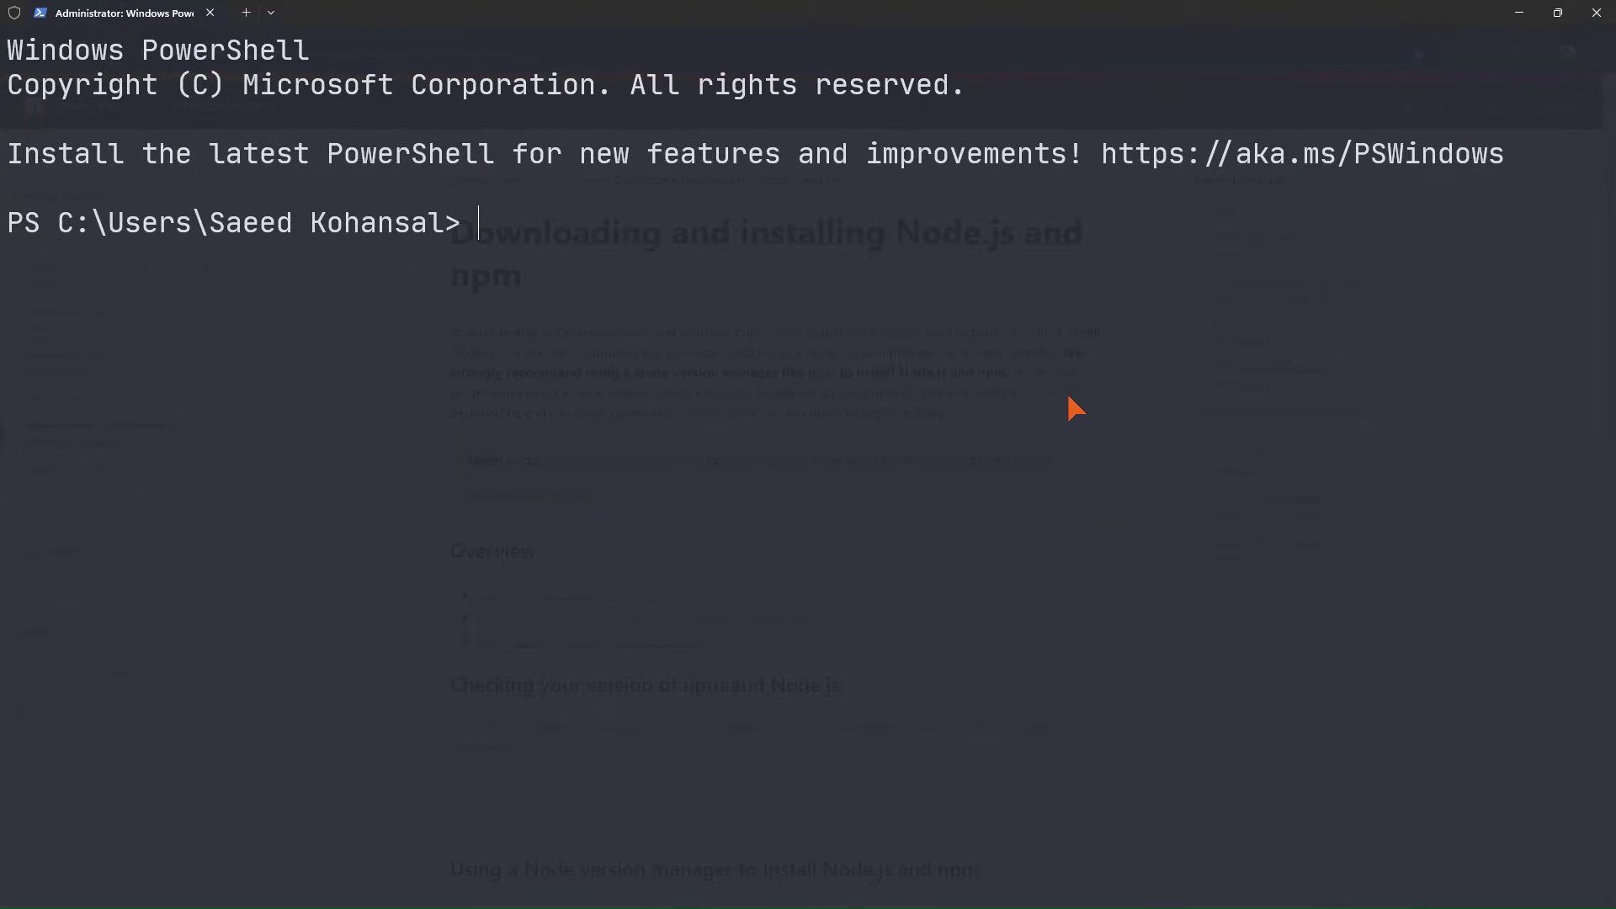
{"action": "type", "text": "nvm -v"}
{"action": "key", "text": "Return"}
{"action": "type", "text": "node -v"}
{"action": "key", "text": "Return"}
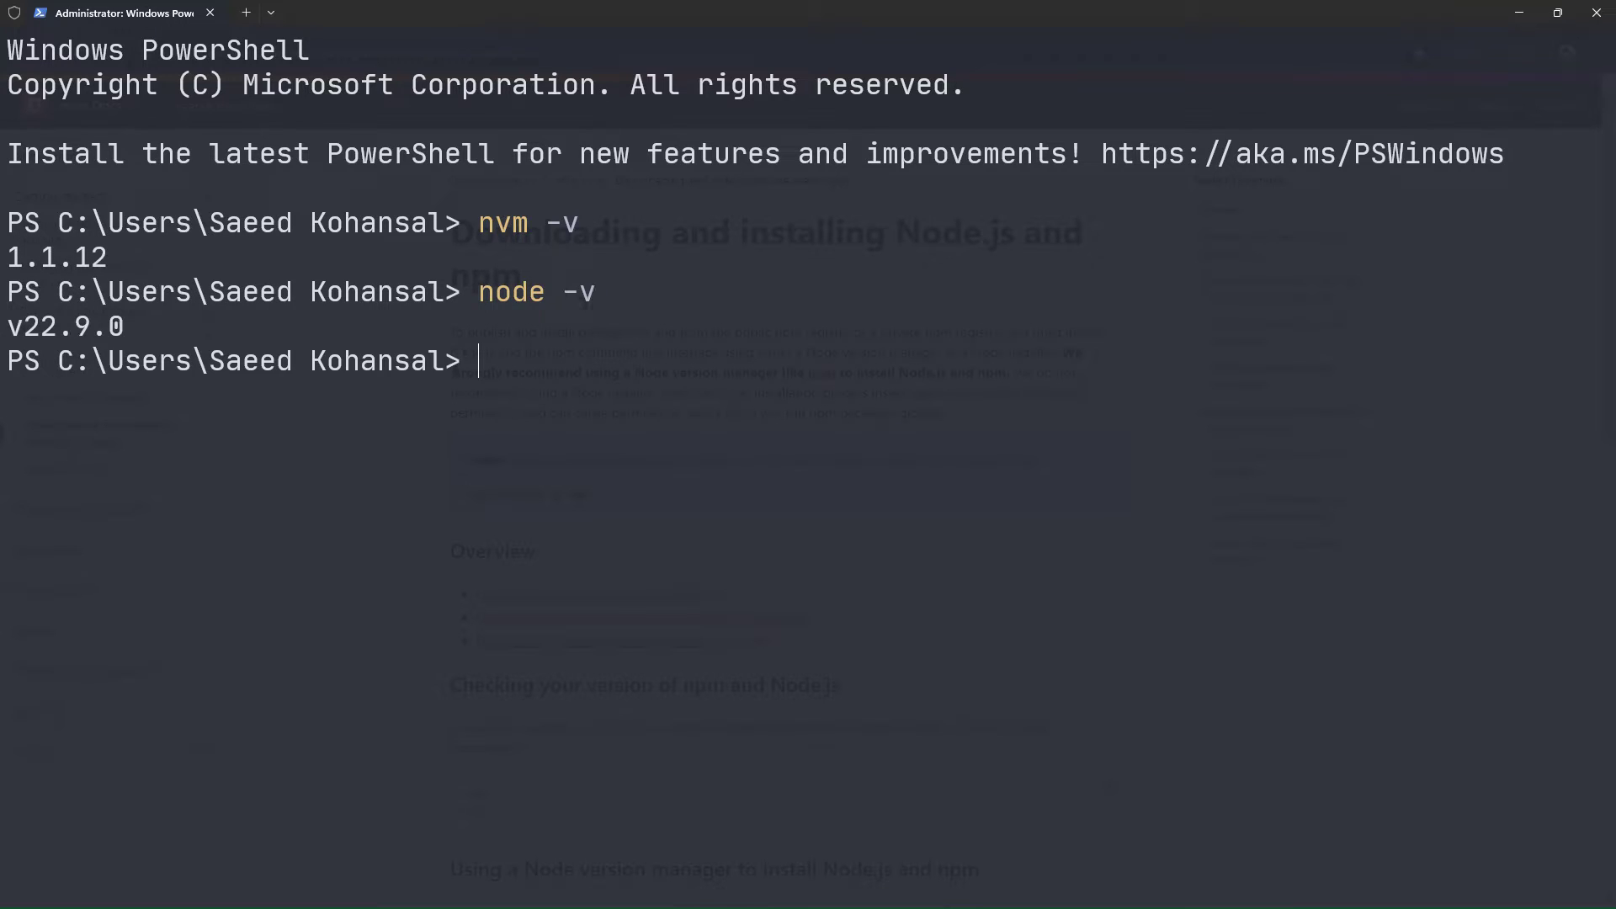
{"action": "type", "text": "npm -v"}
{"action": "key", "text": "Return"}
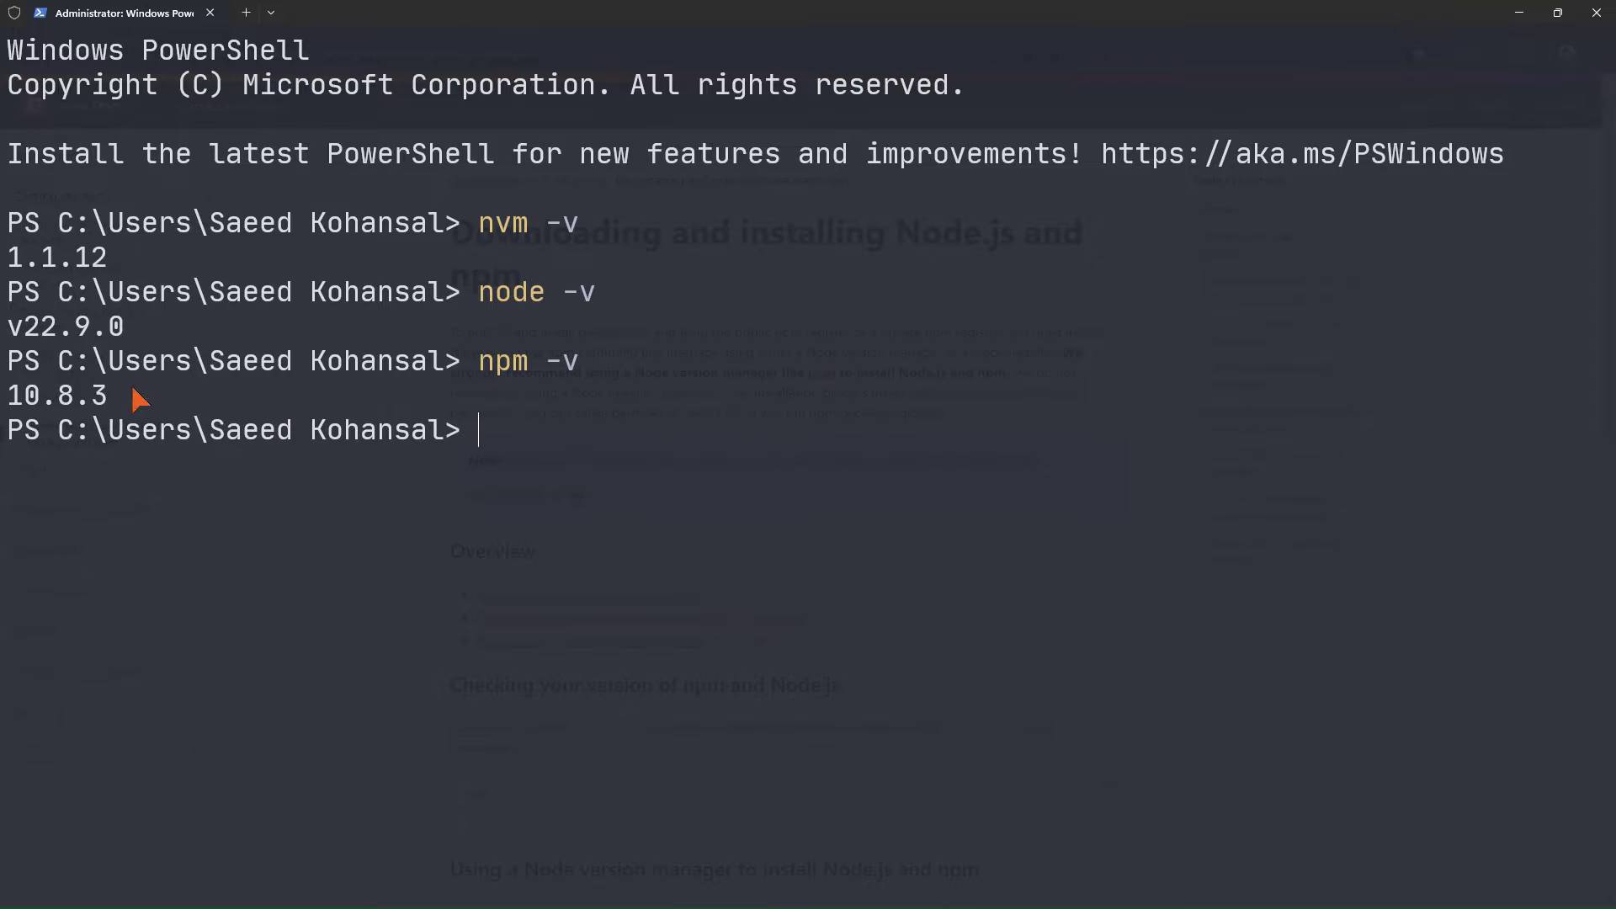
Highlight the reported versions: npm 10.8.3, Node v22.9.0 and nvm 1.1.12
{"action": "left_click_drag", "start_coordinate": [103, 399], "coordinate": [7, 398]}
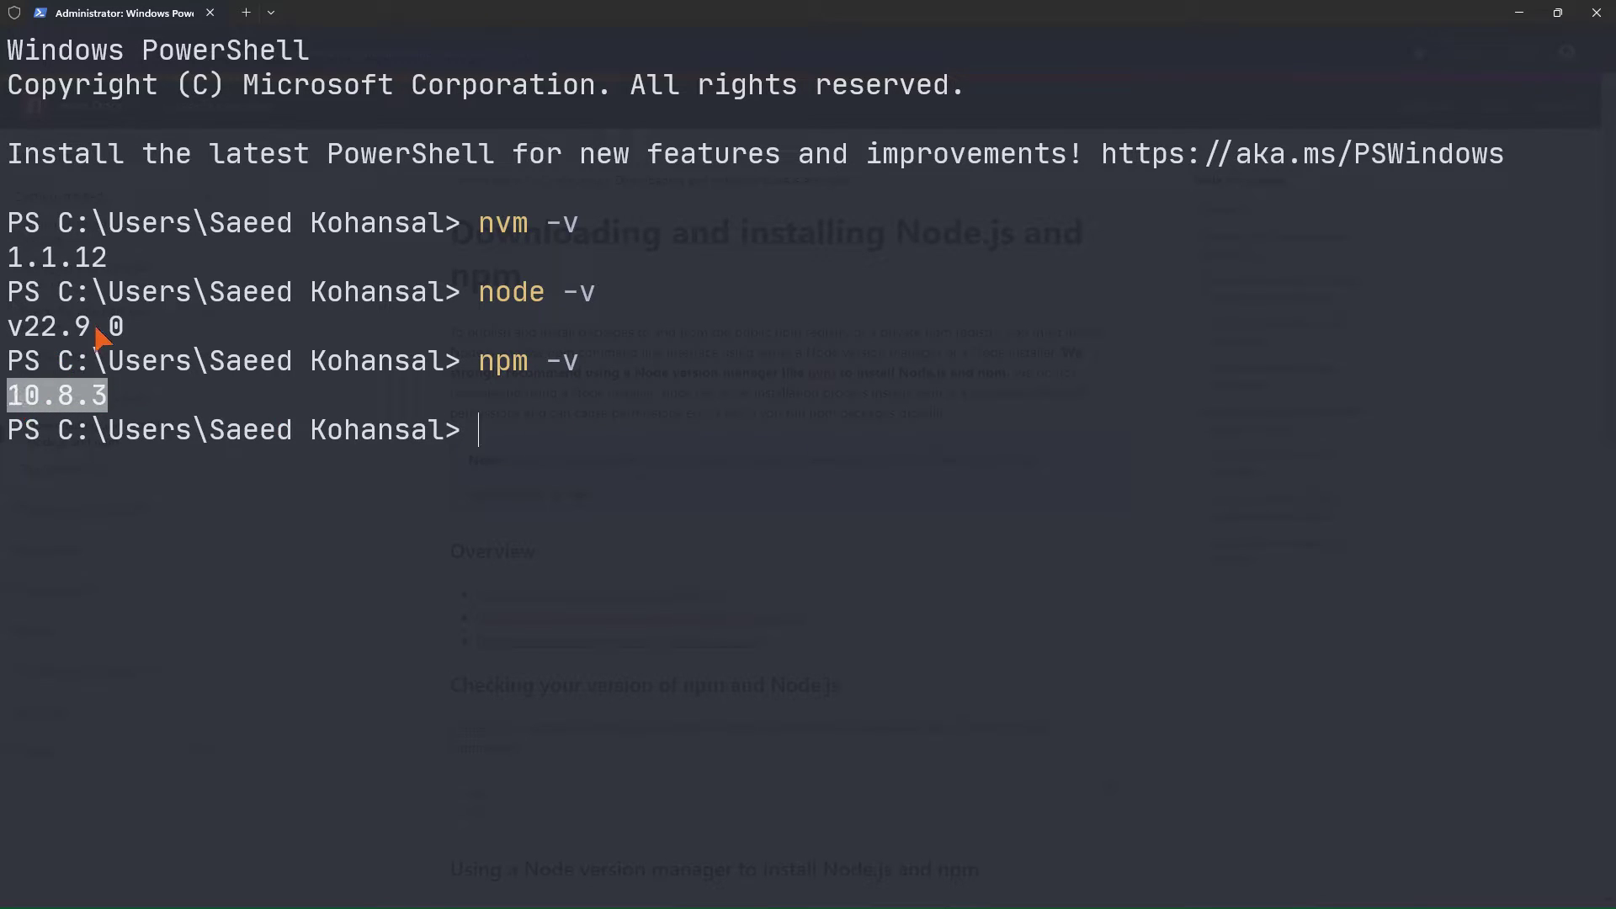
{"action": "left_click_drag", "start_coordinate": [126, 328], "coordinate": [15, 341]}
{"action": "left_click_drag", "start_coordinate": [109, 257], "coordinate": [10, 262]}
{"action": "left_click", "coordinate": [902, 536]}
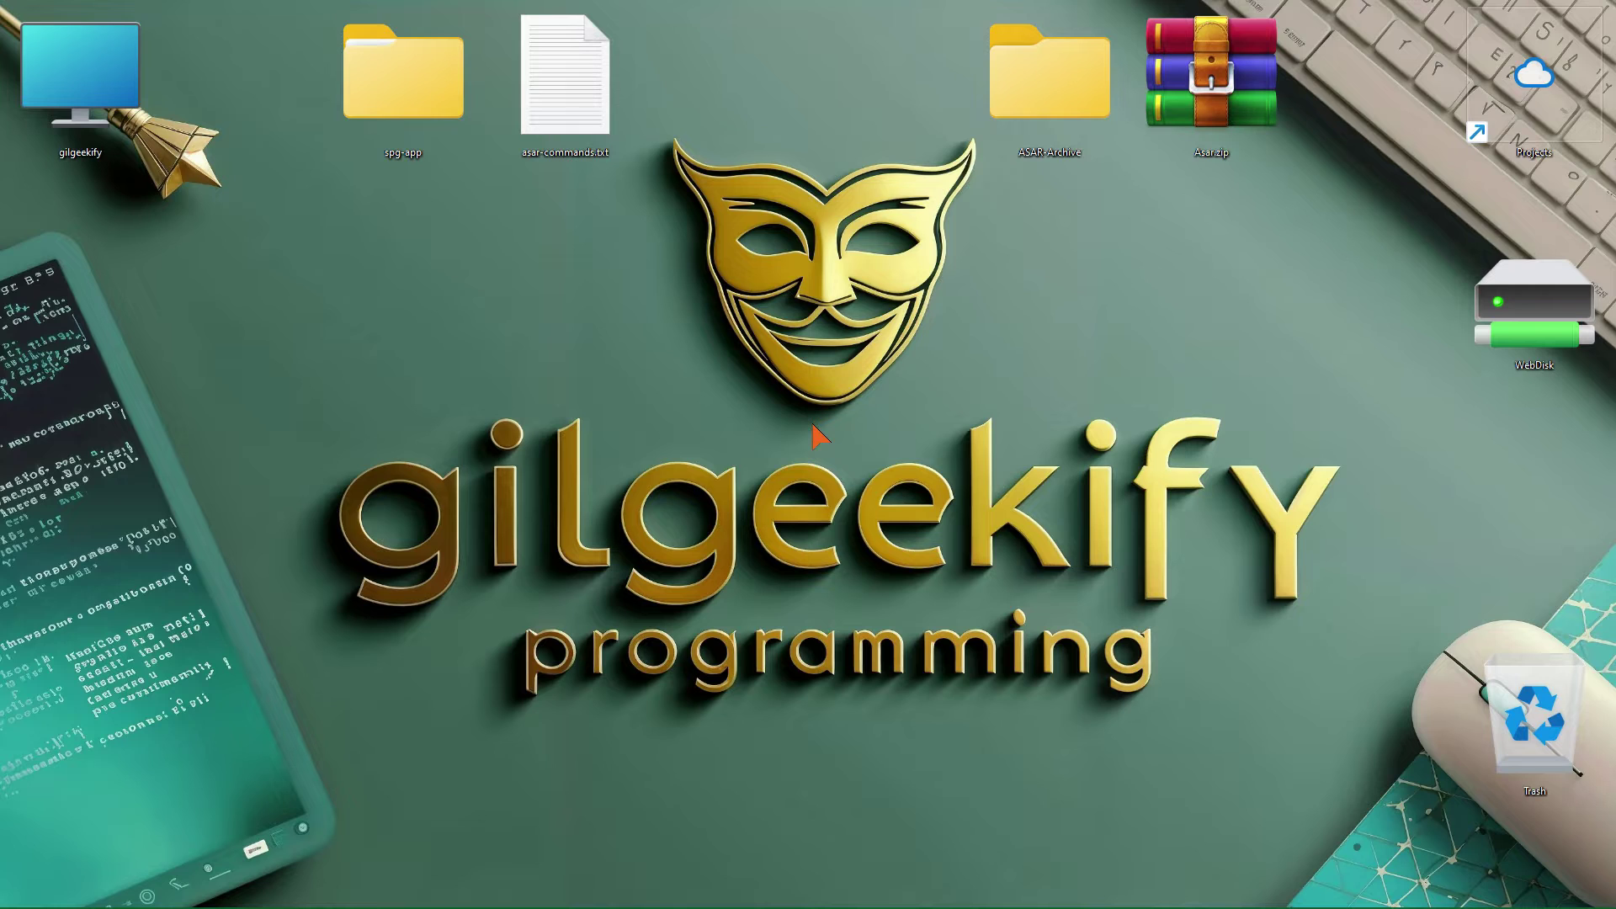
Open the spg-app folder on the desktop and launch SafePasswordGenerator.exe
{"action": "left_click", "coordinate": [407, 126]}
{"action": "key", "text": "Return"}
{"action": "scroll", "coordinate": [634, 371], "scroll_direction": "down", "scroll_amount": 1}
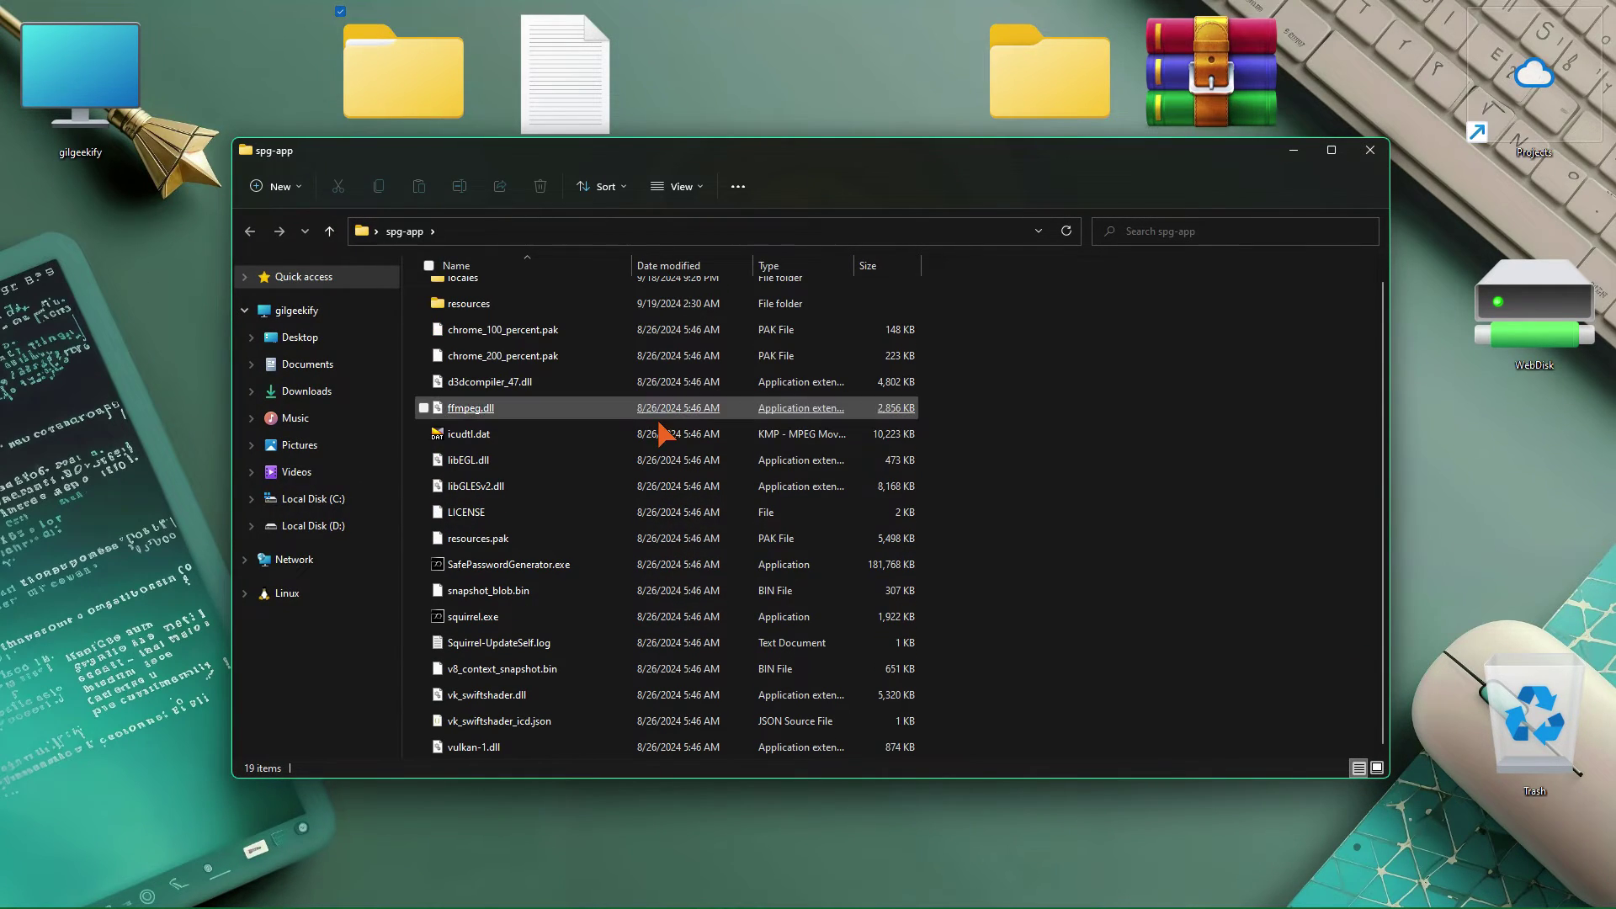
{"action": "key", "text": "ctrl+a"}
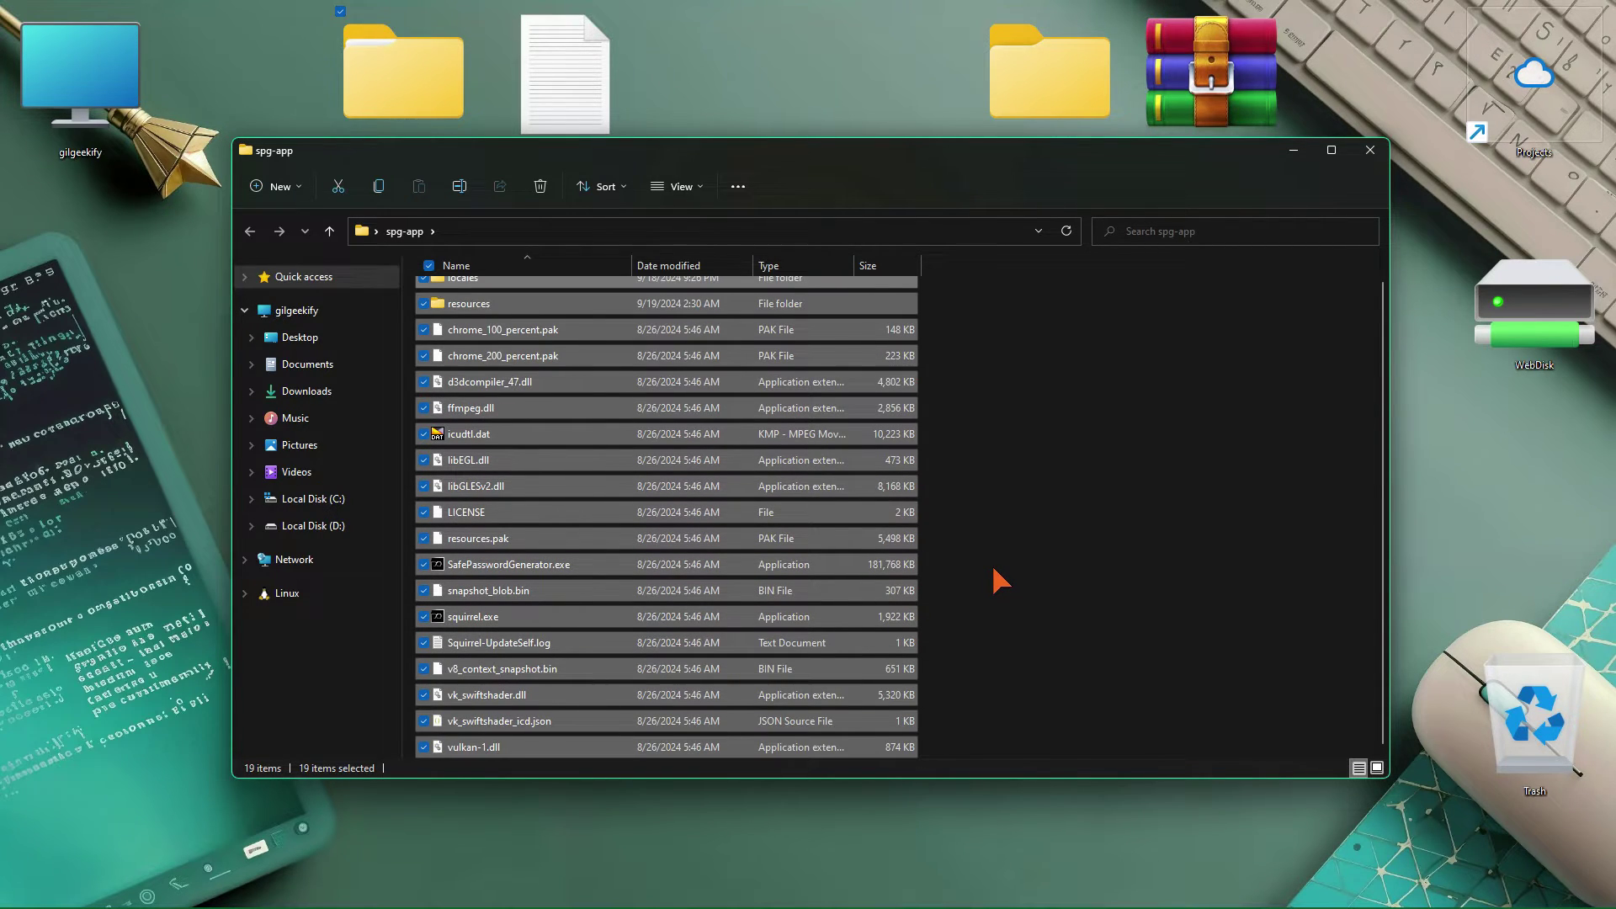
{"action": "double_click", "coordinate": [890, 564]}
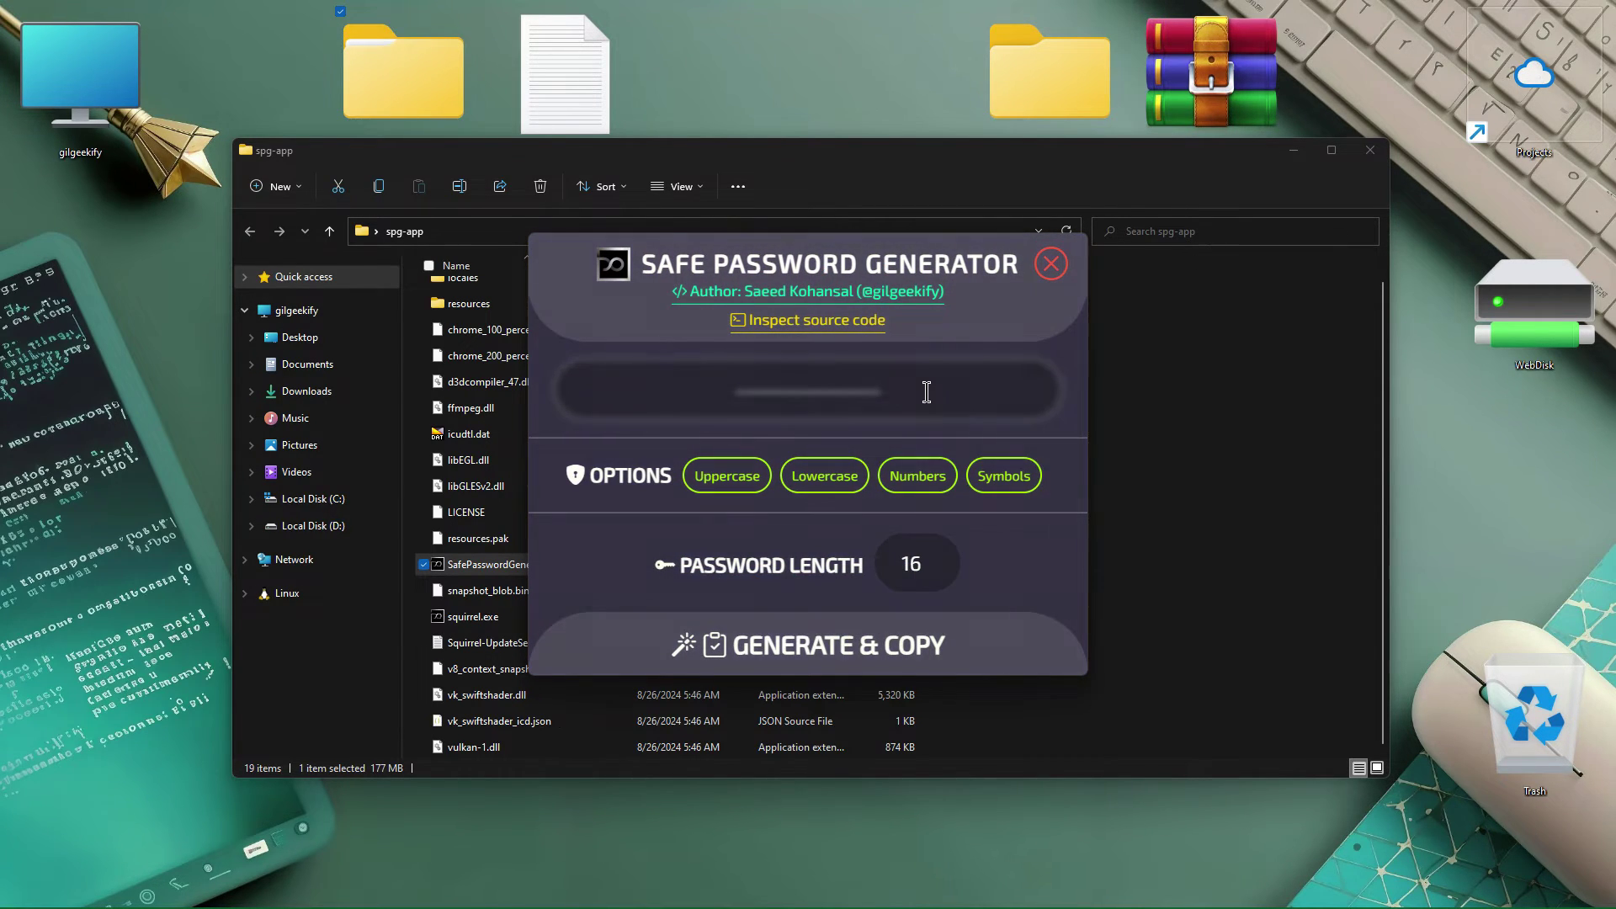
Generate and copy a new 16-character password in Safe Password Generator
{"action": "left_click", "coordinate": [923, 650]}
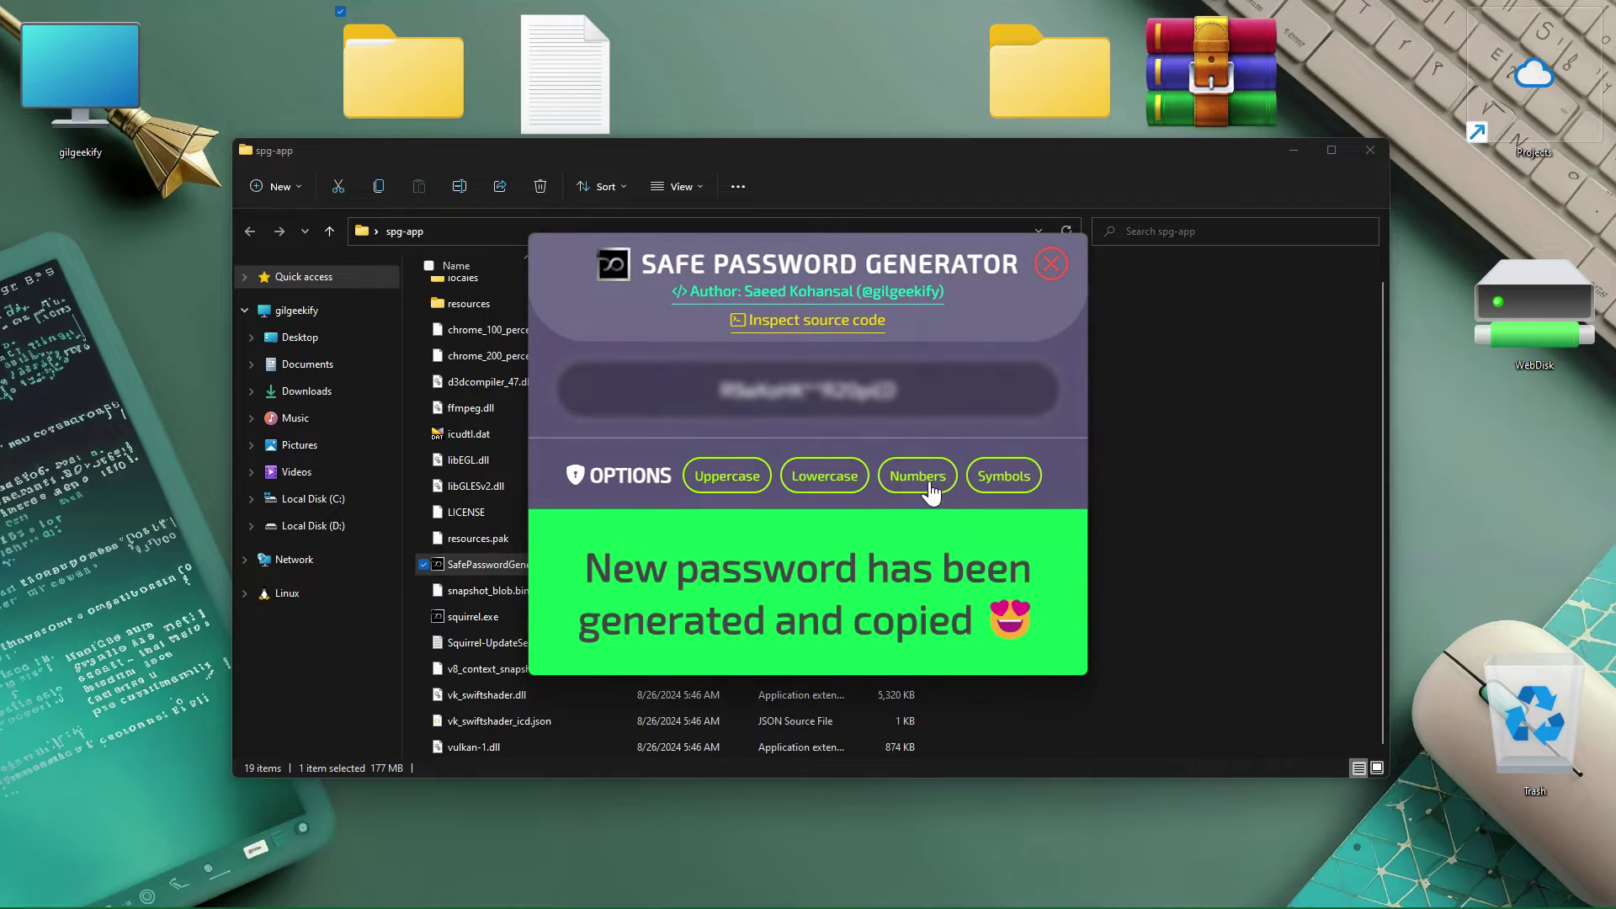
{"action": "mouse_move", "coordinate": [890, 389]}
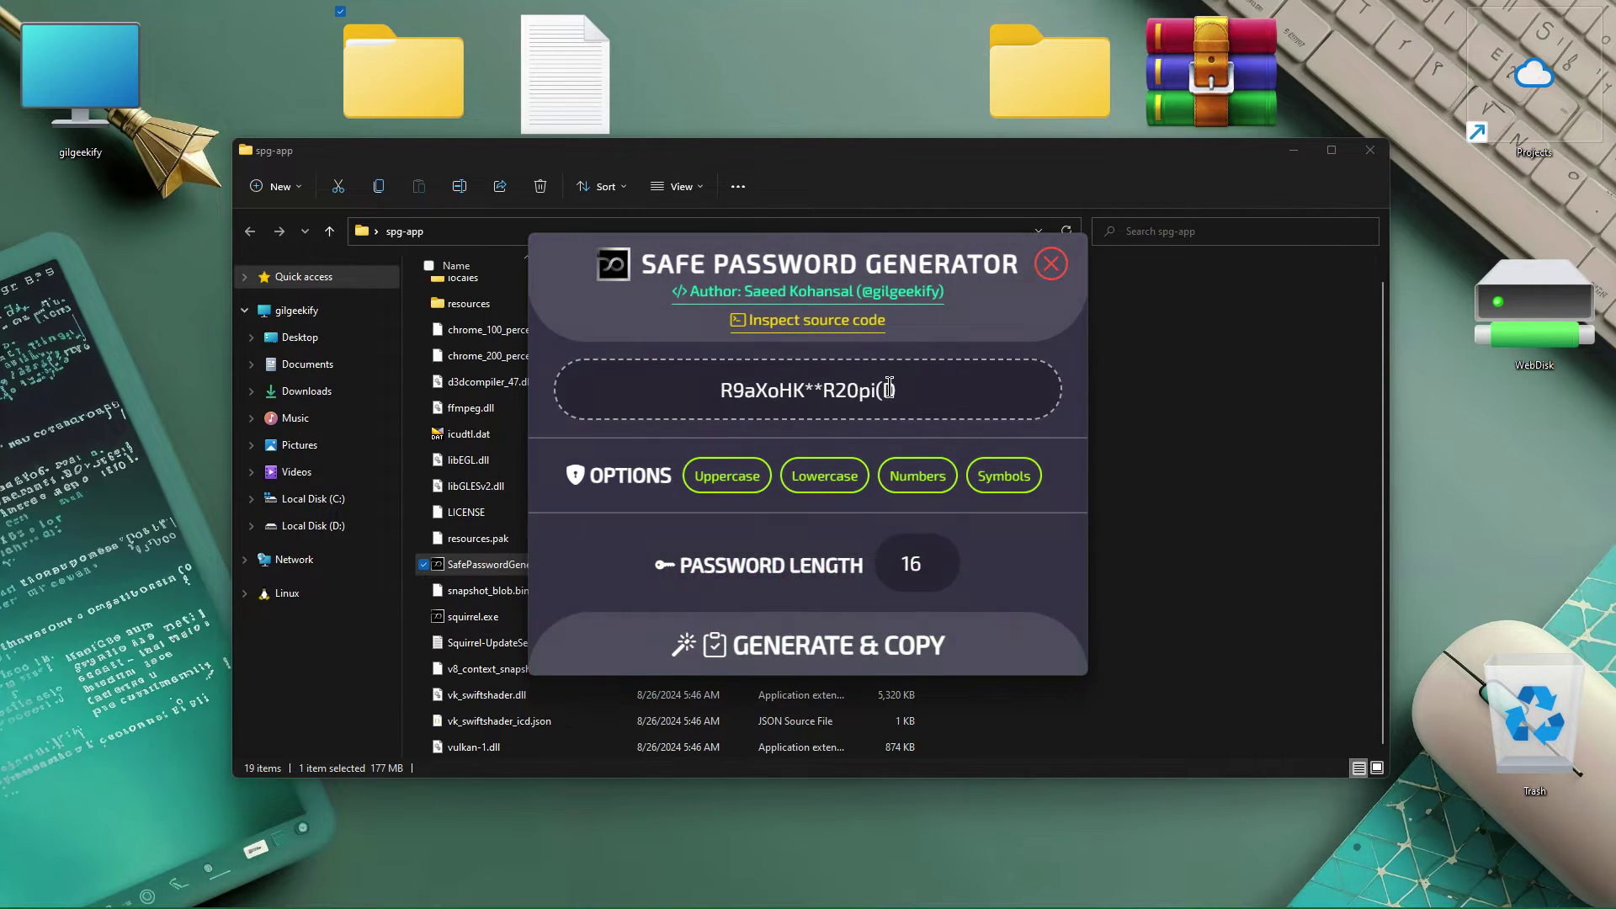
{"action": "left_click", "coordinate": [924, 387]}
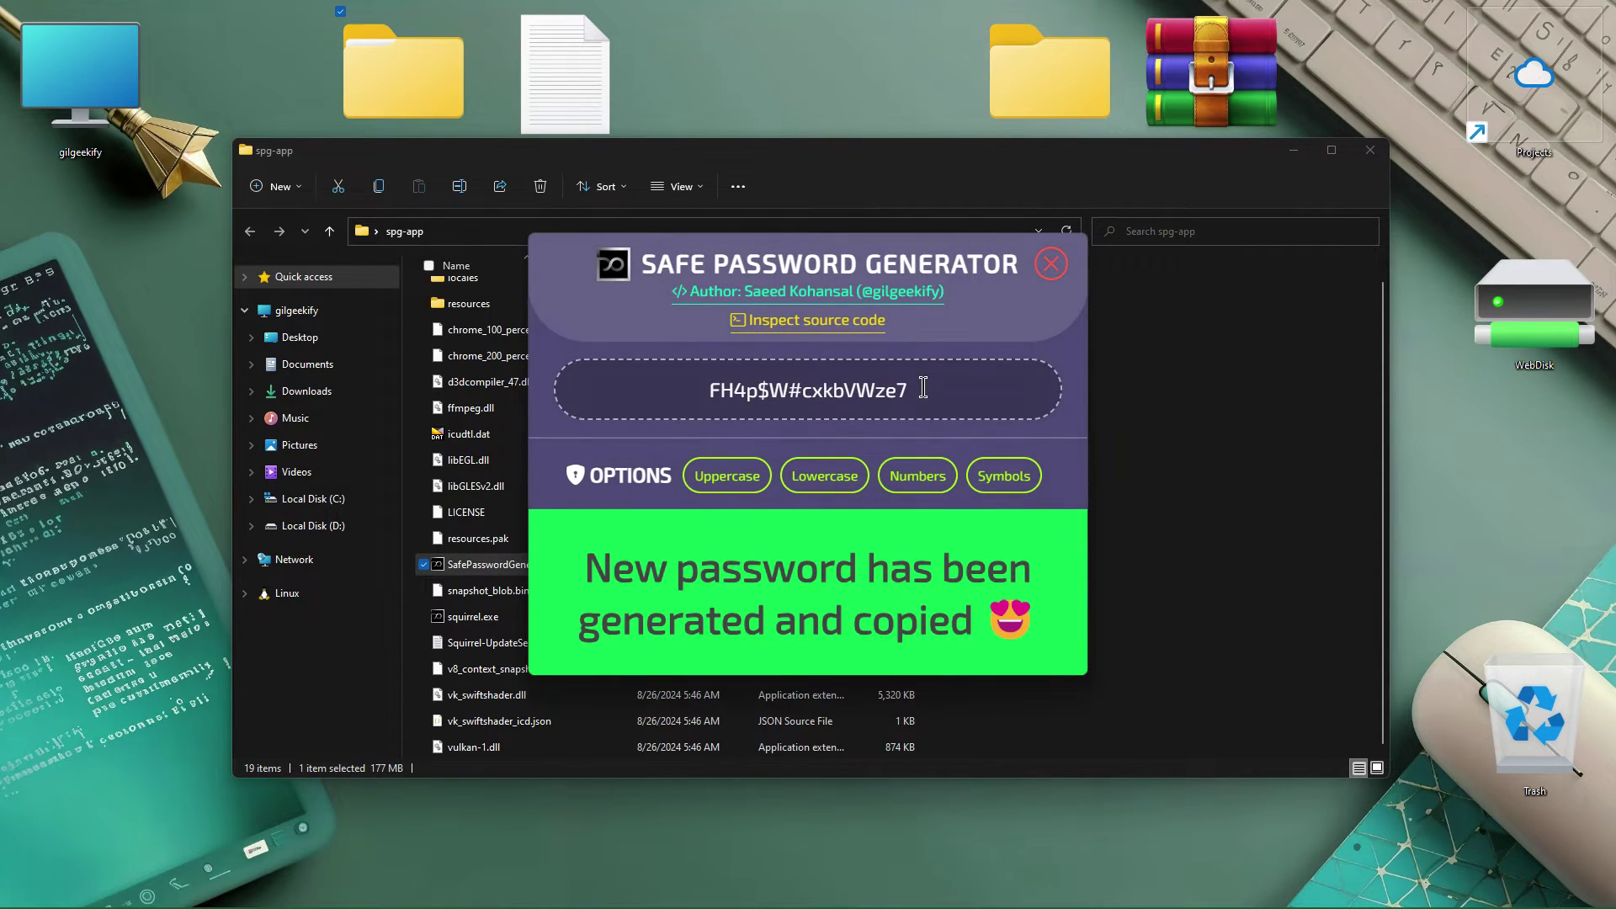
Go to the Safe-Password-Generator-App GitHub repository and select the README heading
{"action": "key", "text": "alt+Tab"}
{"action": "key", "text": "alt+Tab"}
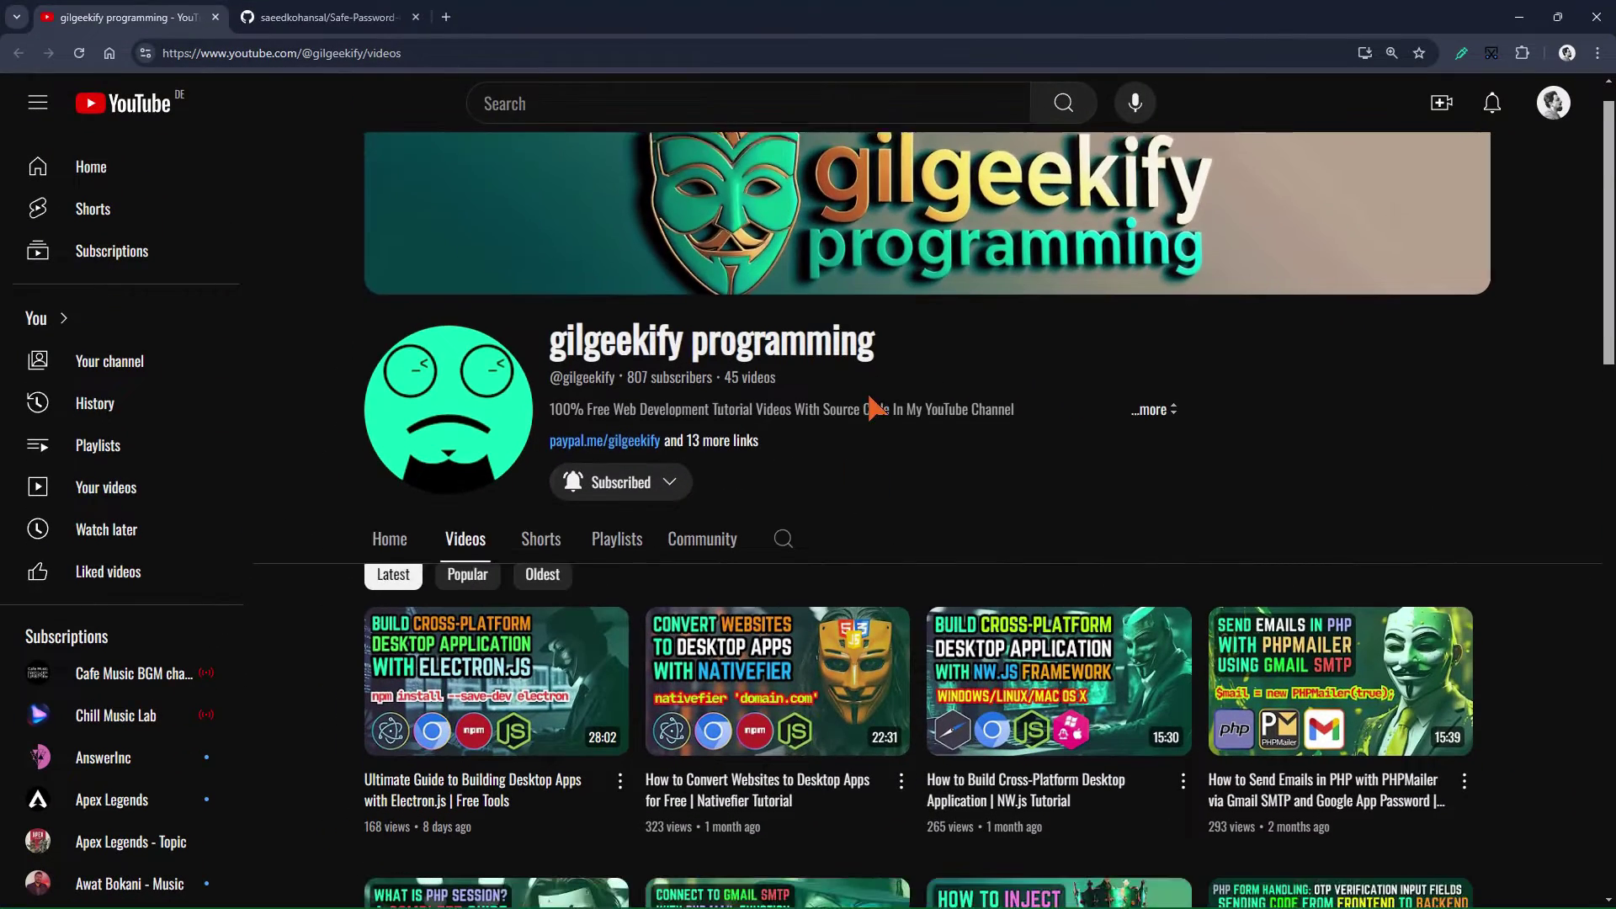
{"action": "scroll", "coordinate": [875, 409], "scroll_direction": "down", "scroll_amount": 3}
{"action": "mouse_move", "coordinate": [522, 459]}
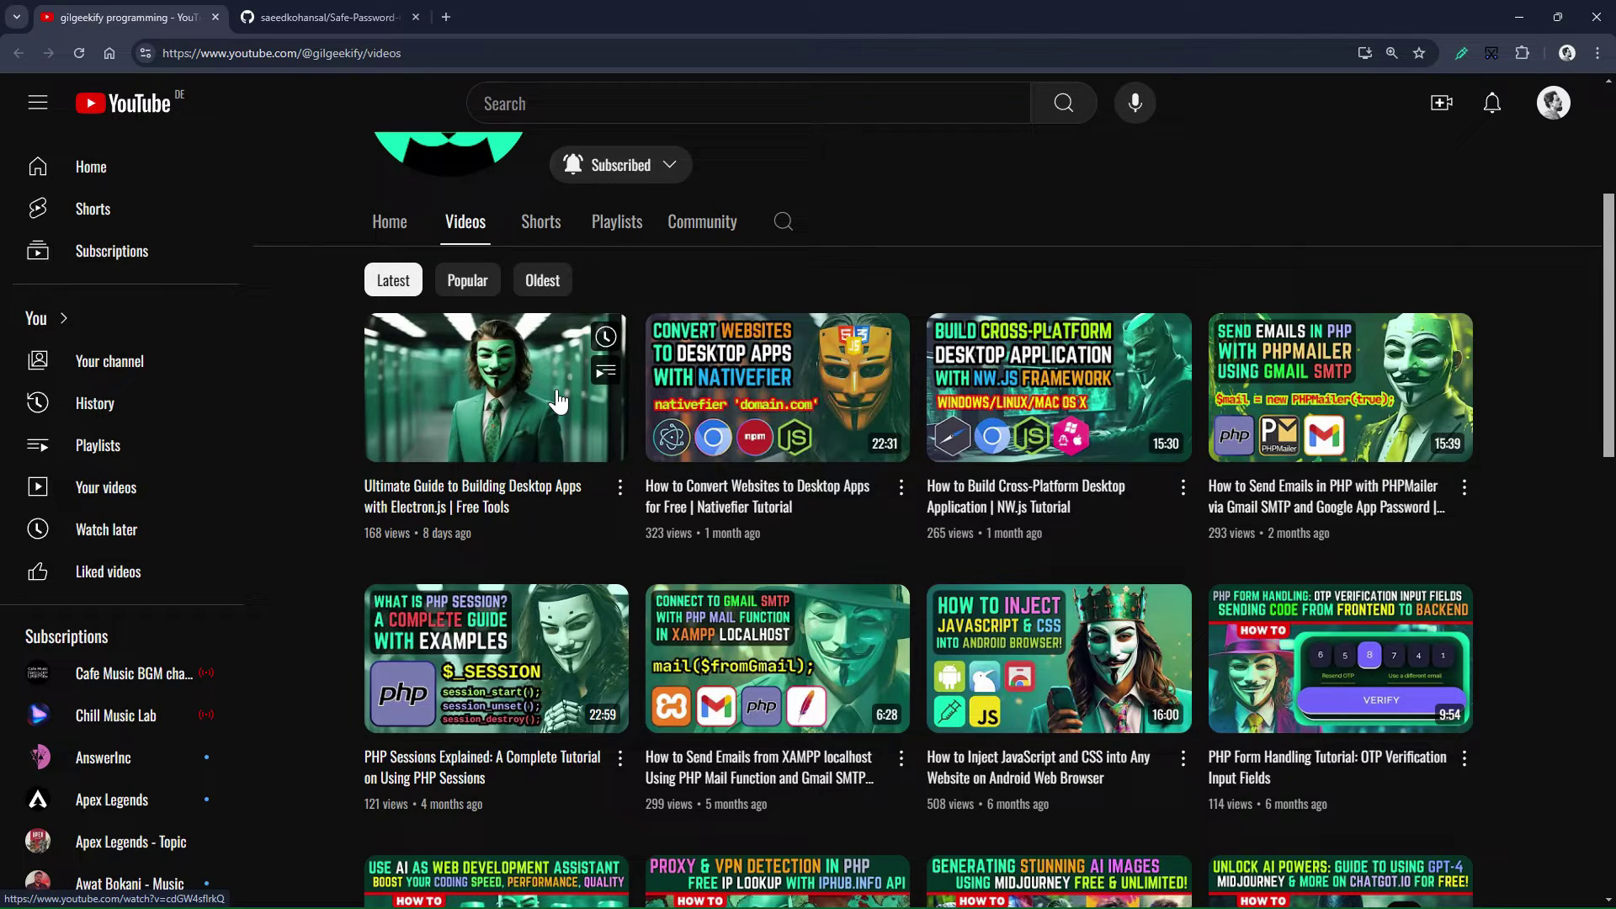
{"action": "left_click", "coordinate": [327, 18]}
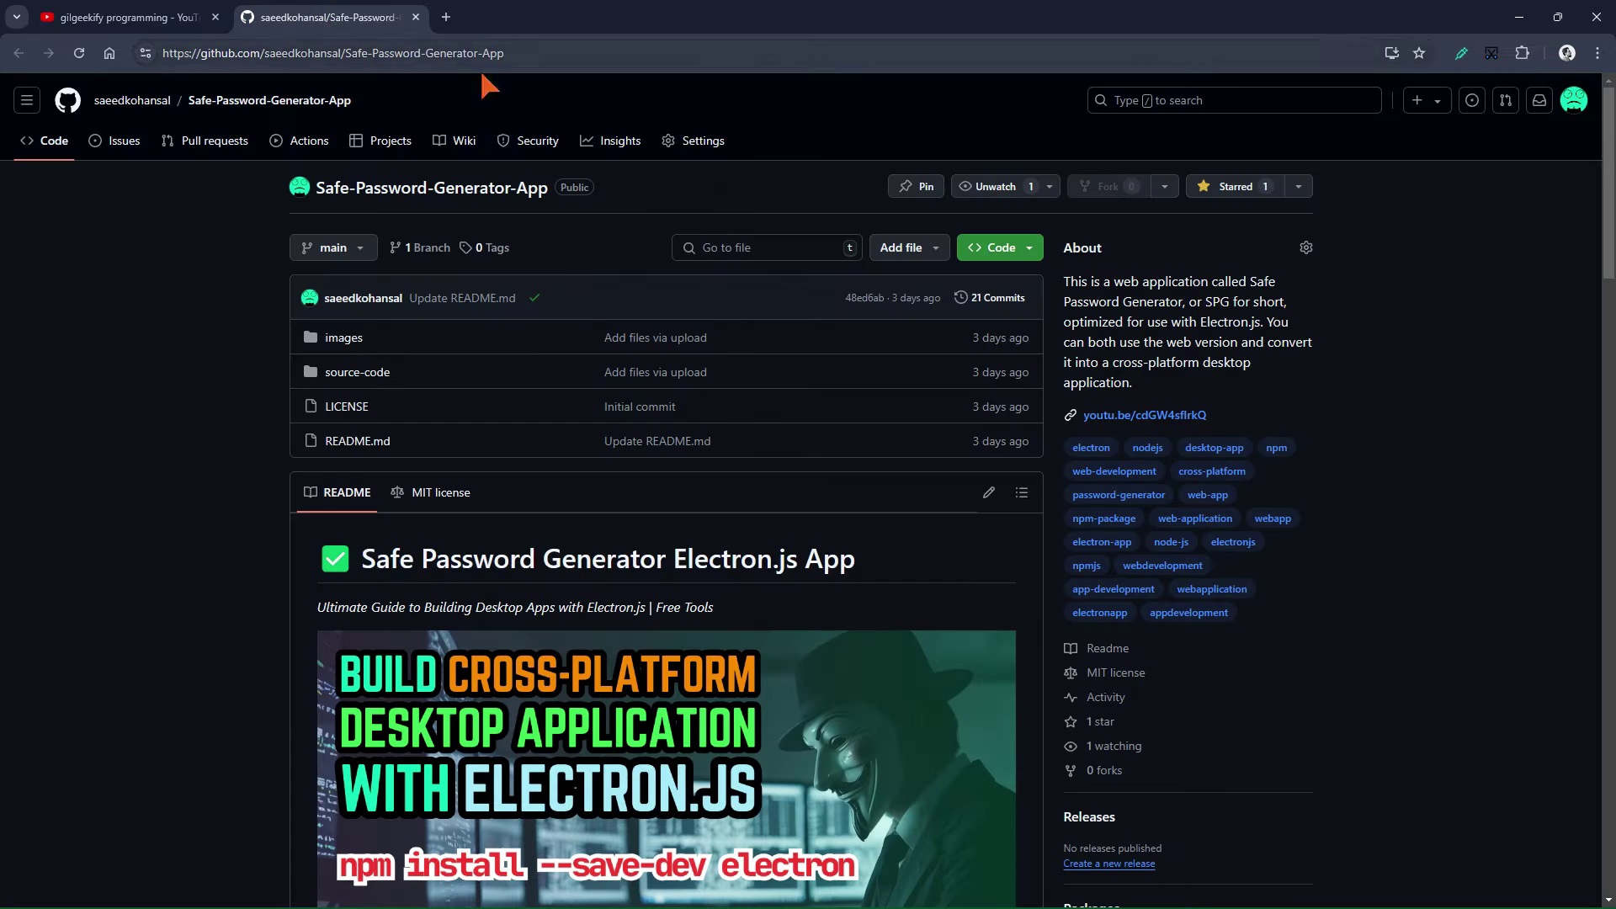
{"action": "scroll", "coordinate": [715, 317], "scroll_direction": "down", "scroll_amount": 5}
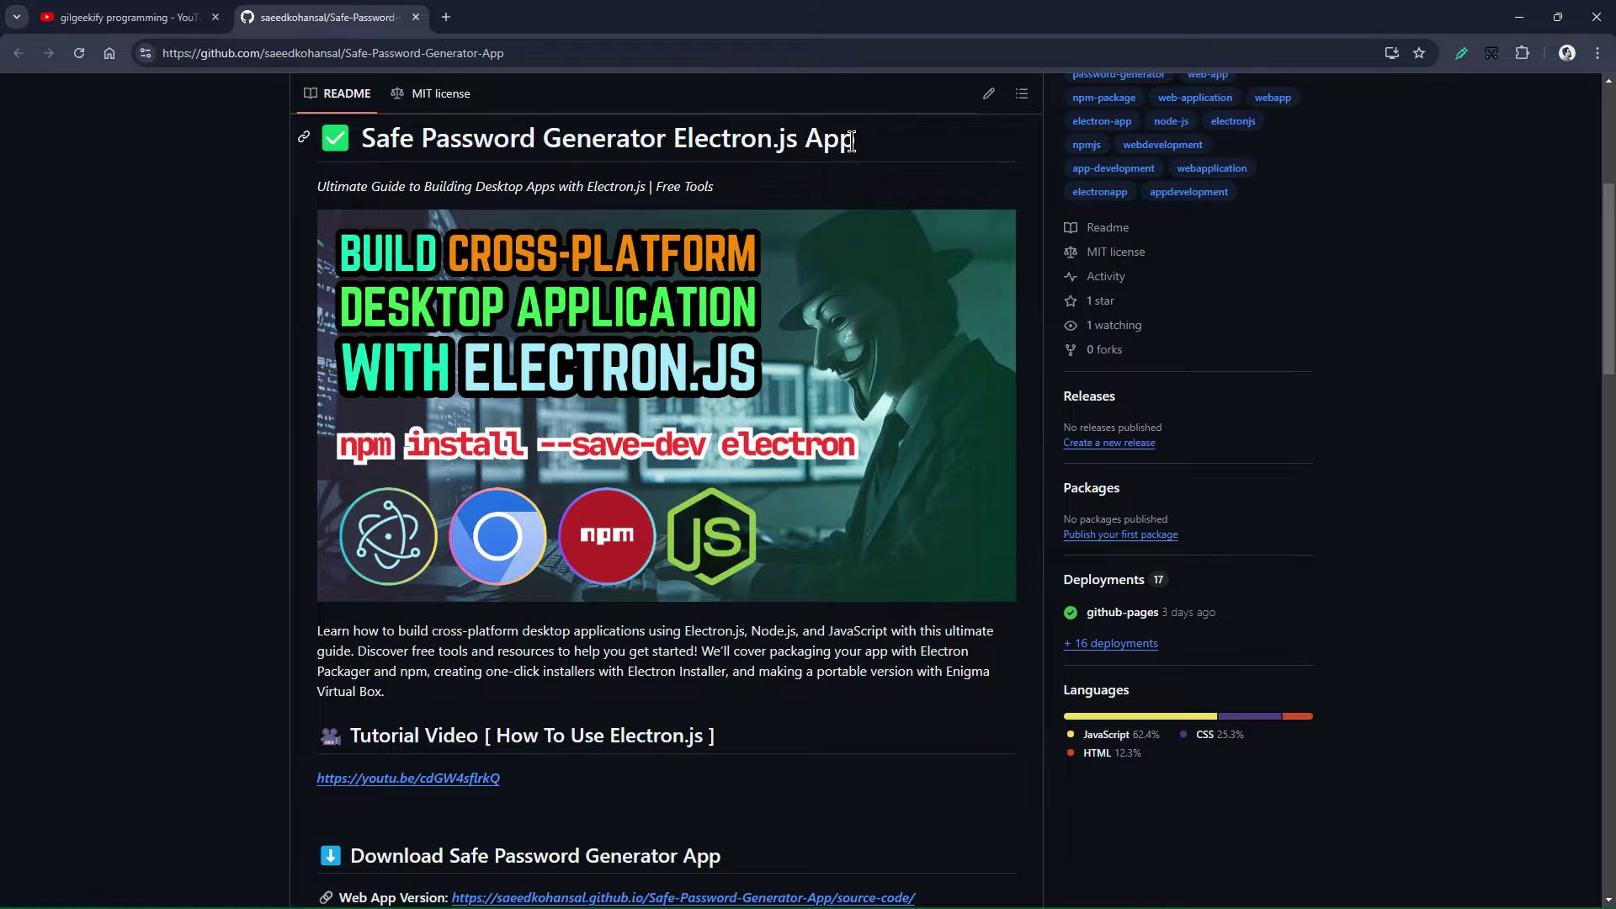
{"action": "left_click_drag", "start_coordinate": [850, 141], "coordinate": [395, 143]}
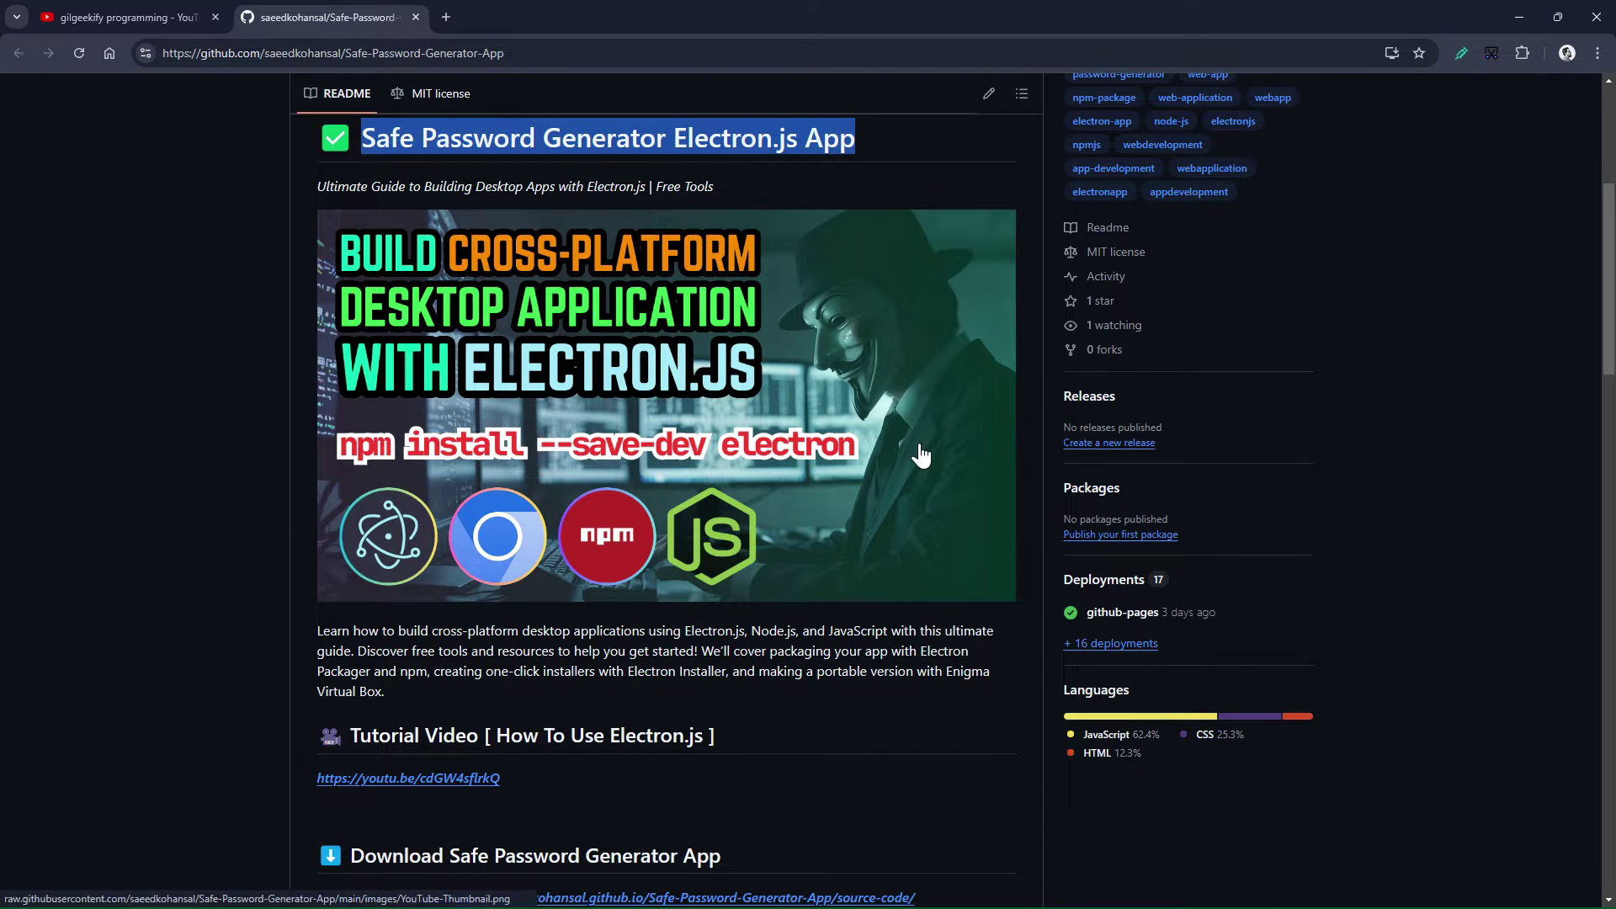
Review the README download links, selecting the Installer Version line, then minimize Chrome
{"action": "scroll", "coordinate": [920, 455], "scroll_direction": "down", "scroll_amount": 15}
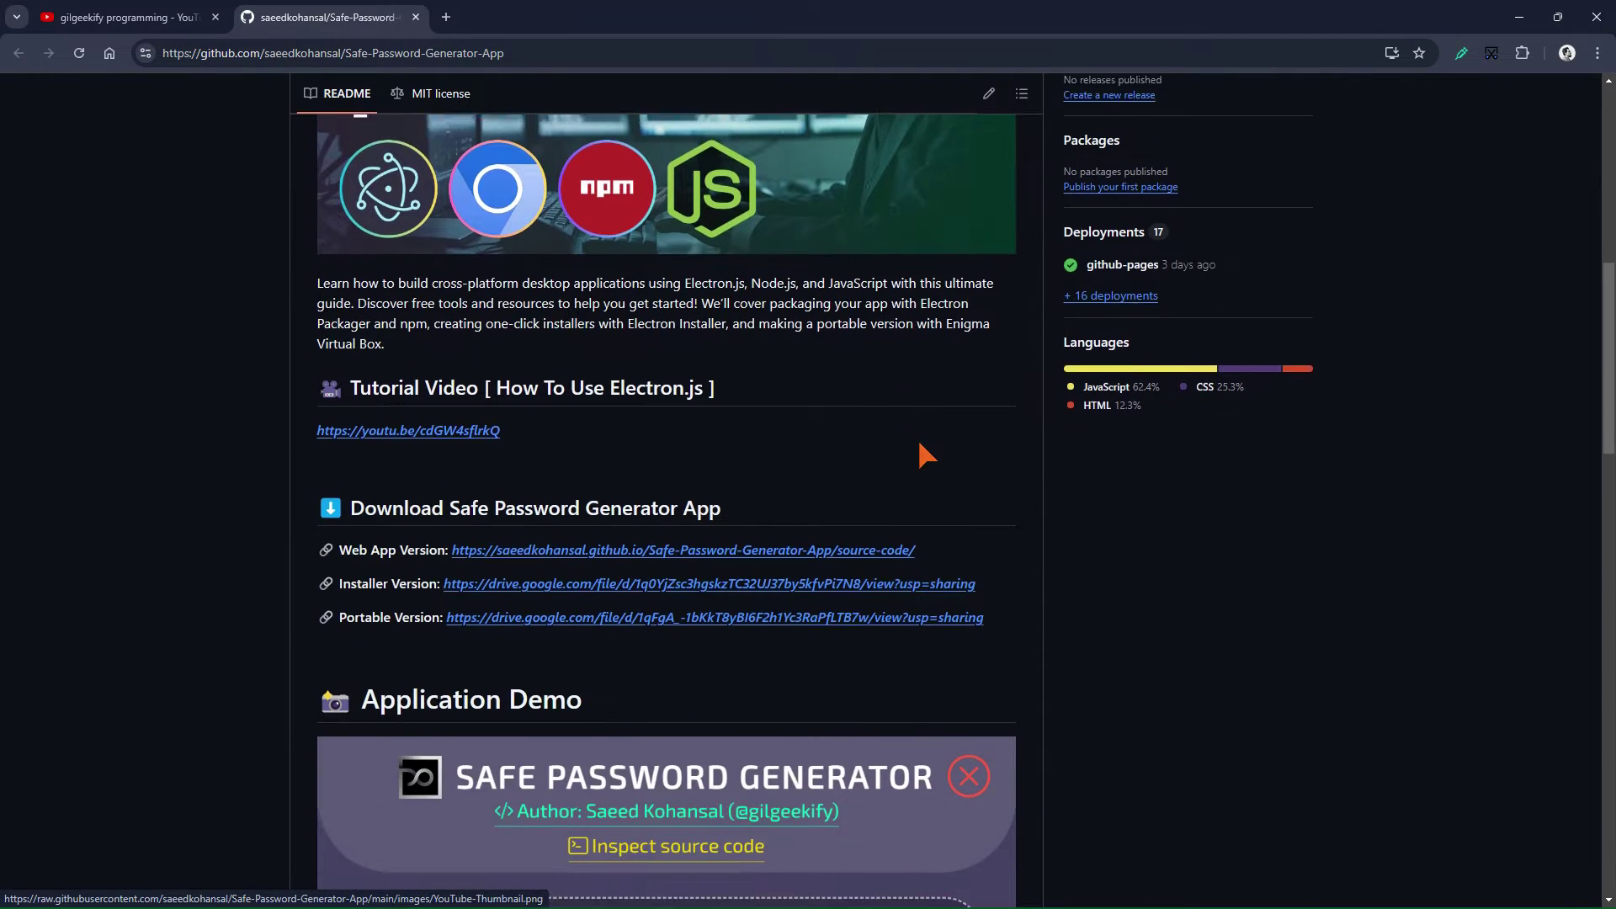
{"action": "scroll", "coordinate": [941, 435], "scroll_direction": "down", "scroll_amount": 10}
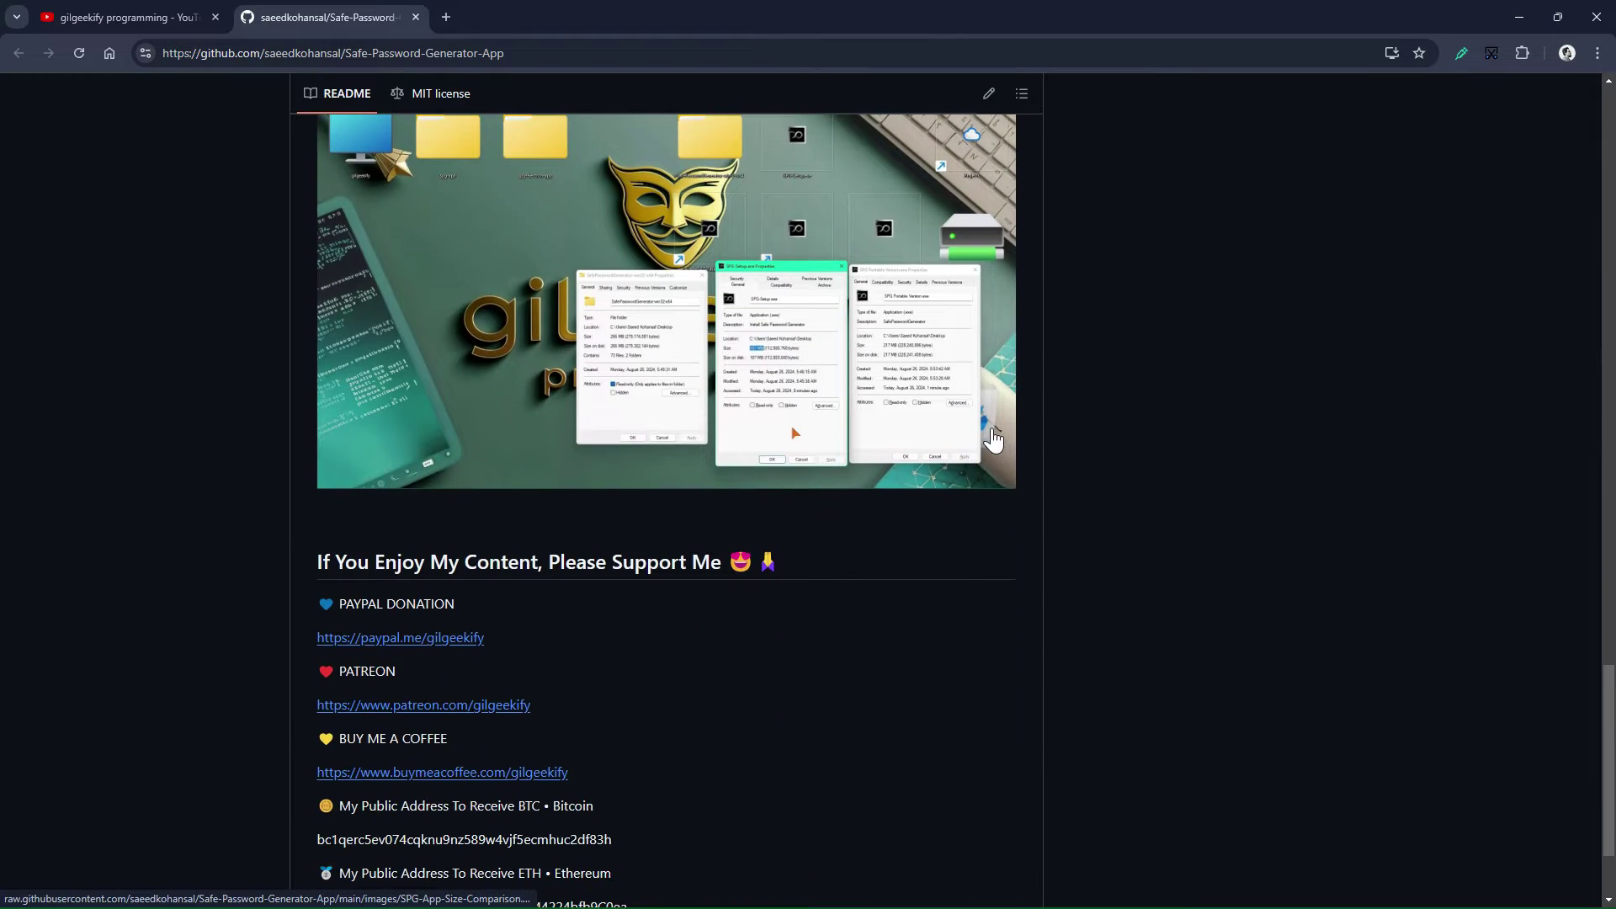
{"action": "scroll", "coordinate": [995, 440], "scroll_direction": "up", "scroll_amount": 8}
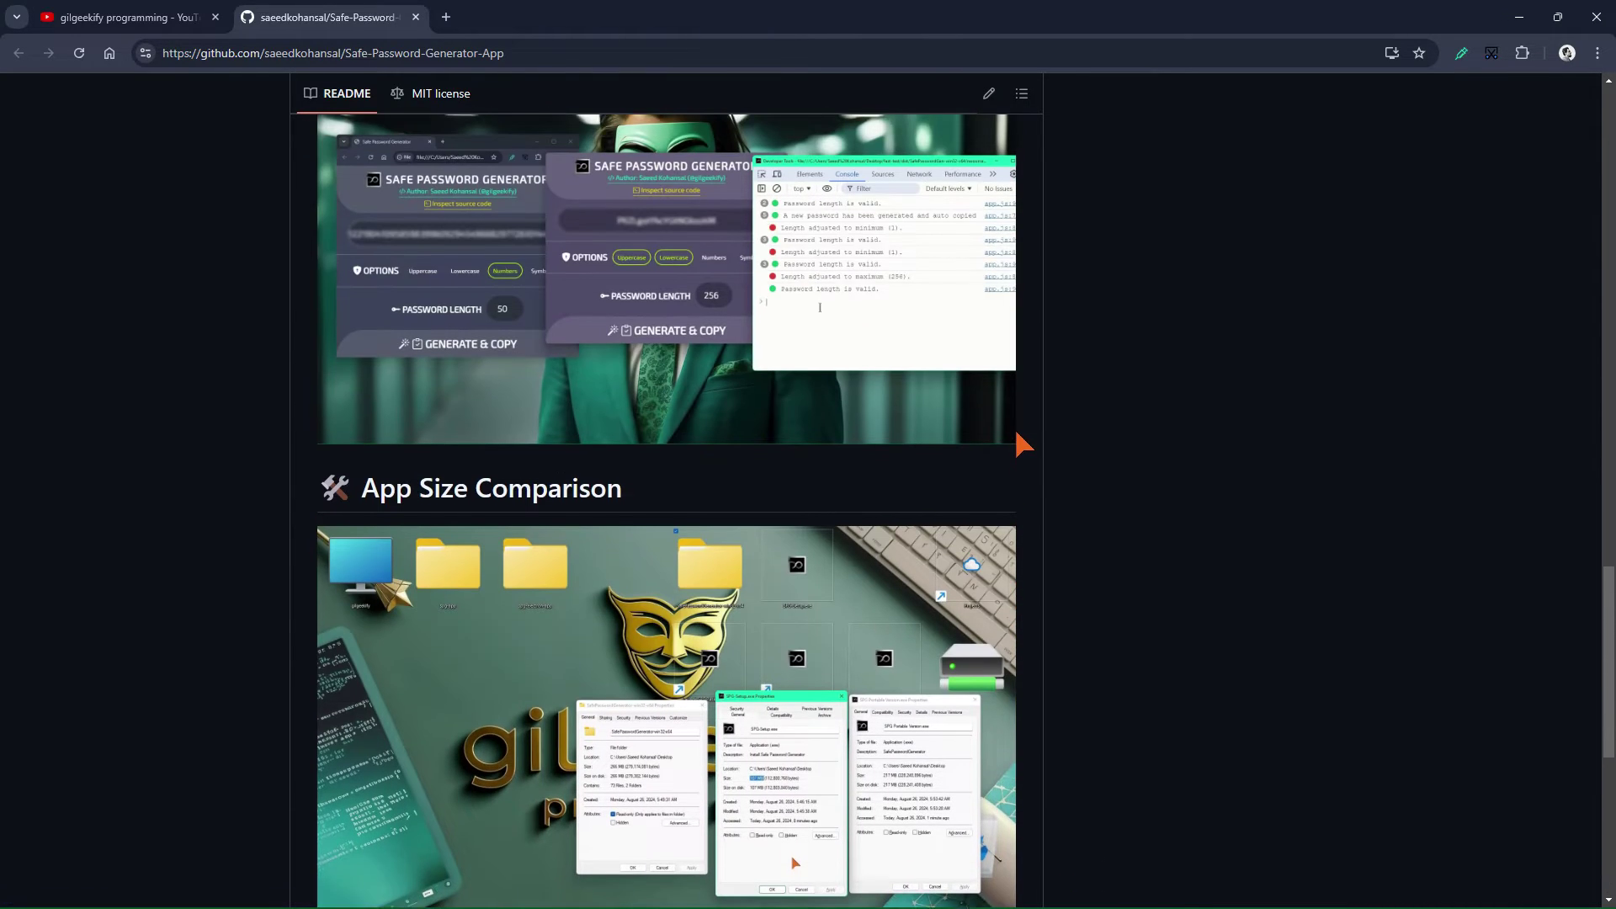
{"action": "scroll", "coordinate": [949, 453], "scroll_direction": "up", "scroll_amount": 8}
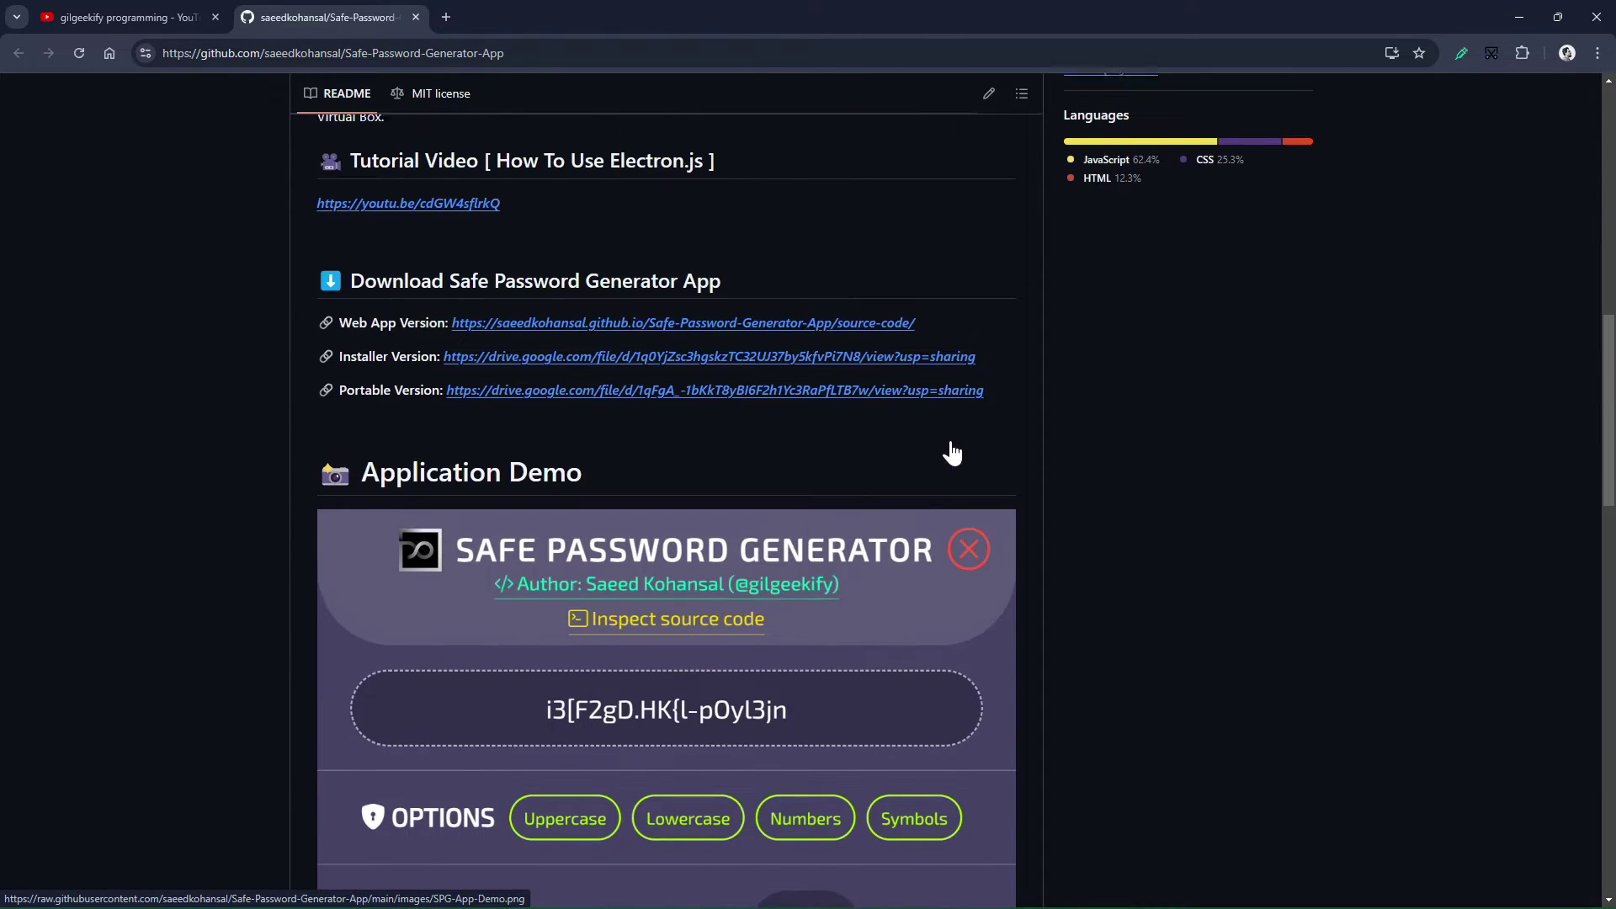
{"action": "triple_click", "coordinate": [415, 523]}
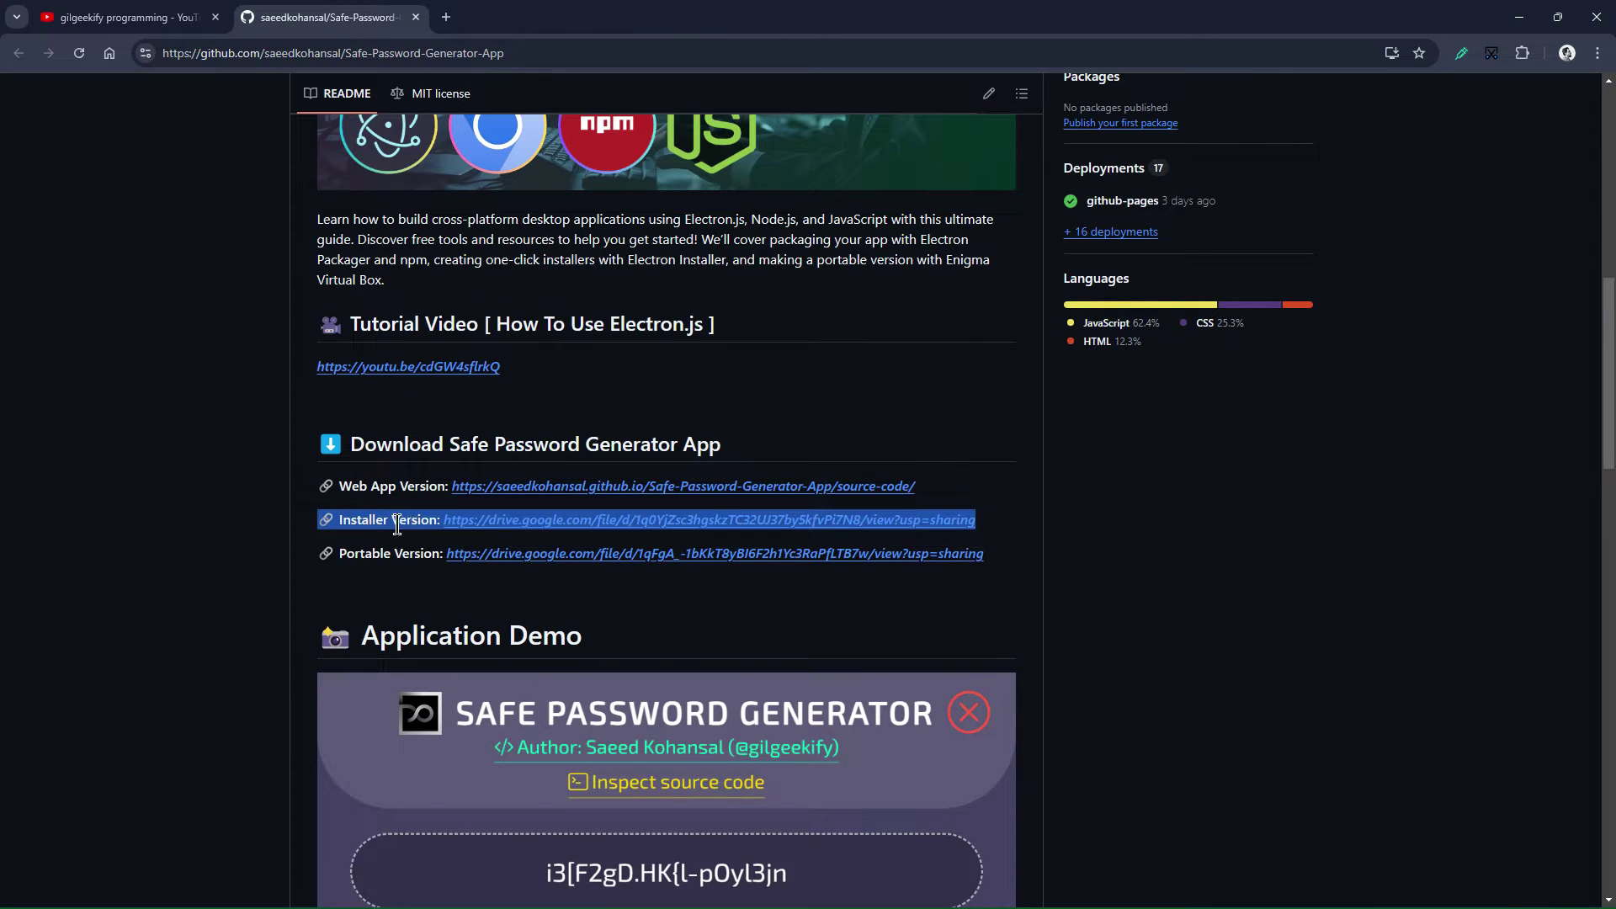
{"action": "left_click_drag", "start_coordinate": [536, 529], "coordinate": [871, 399]}
{"action": "left_click", "coordinate": [873, 404]}
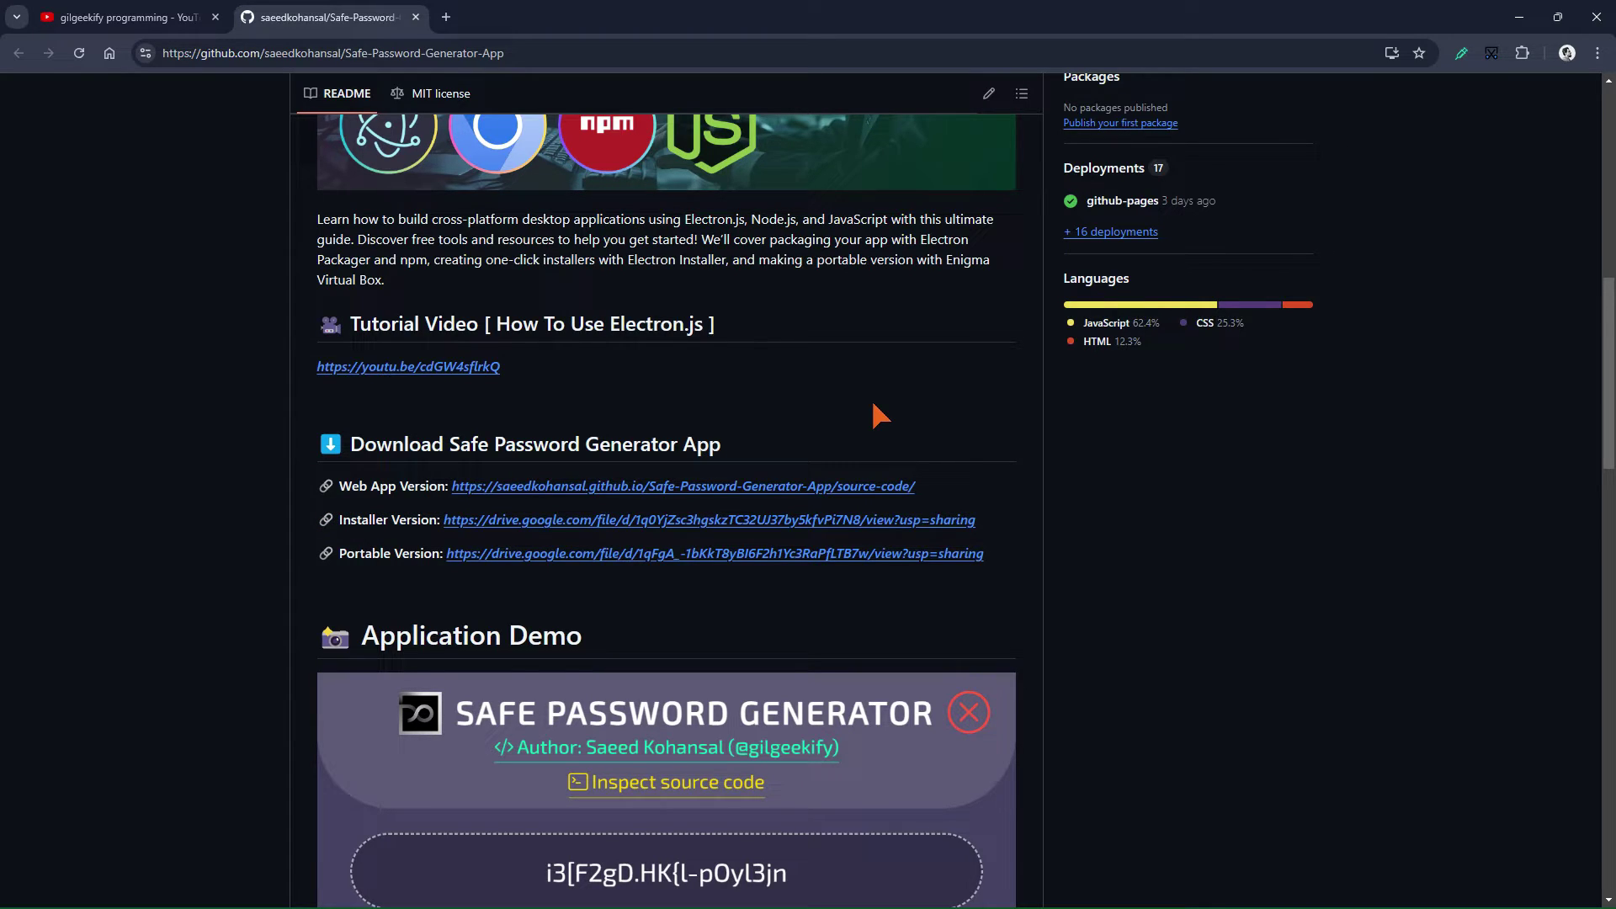
{"action": "left_click", "coordinate": [1519, 16]}
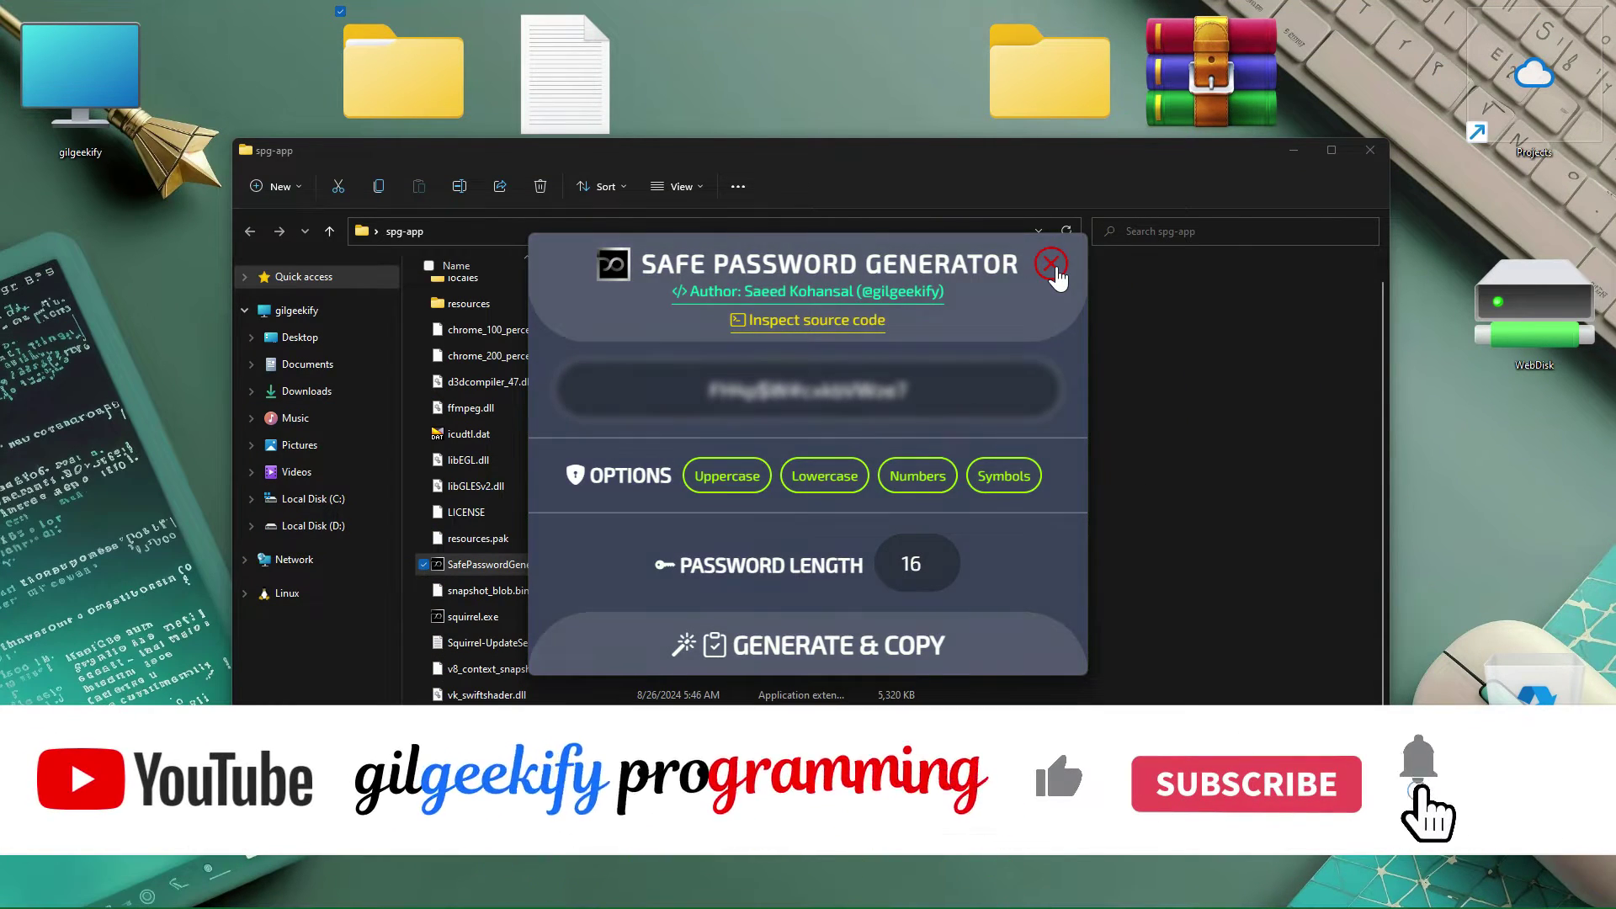
Close Safe Password Generator, open the resources folder and select app.asar
{"action": "left_click", "coordinate": [1053, 266]}
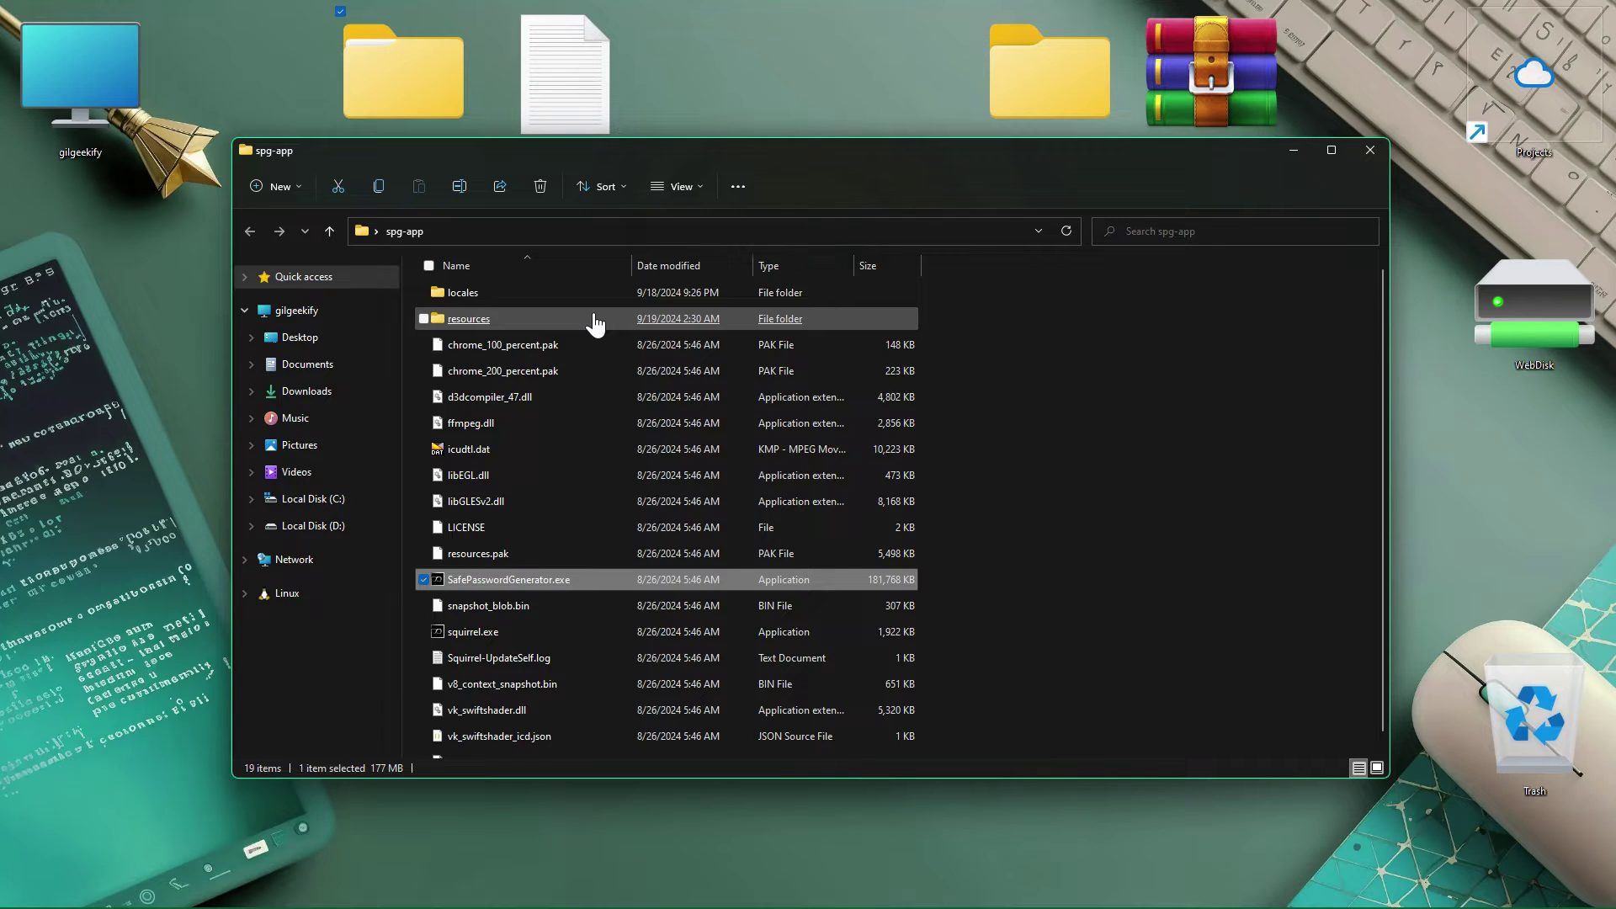
{"action": "double_click", "coordinate": [476, 323]}
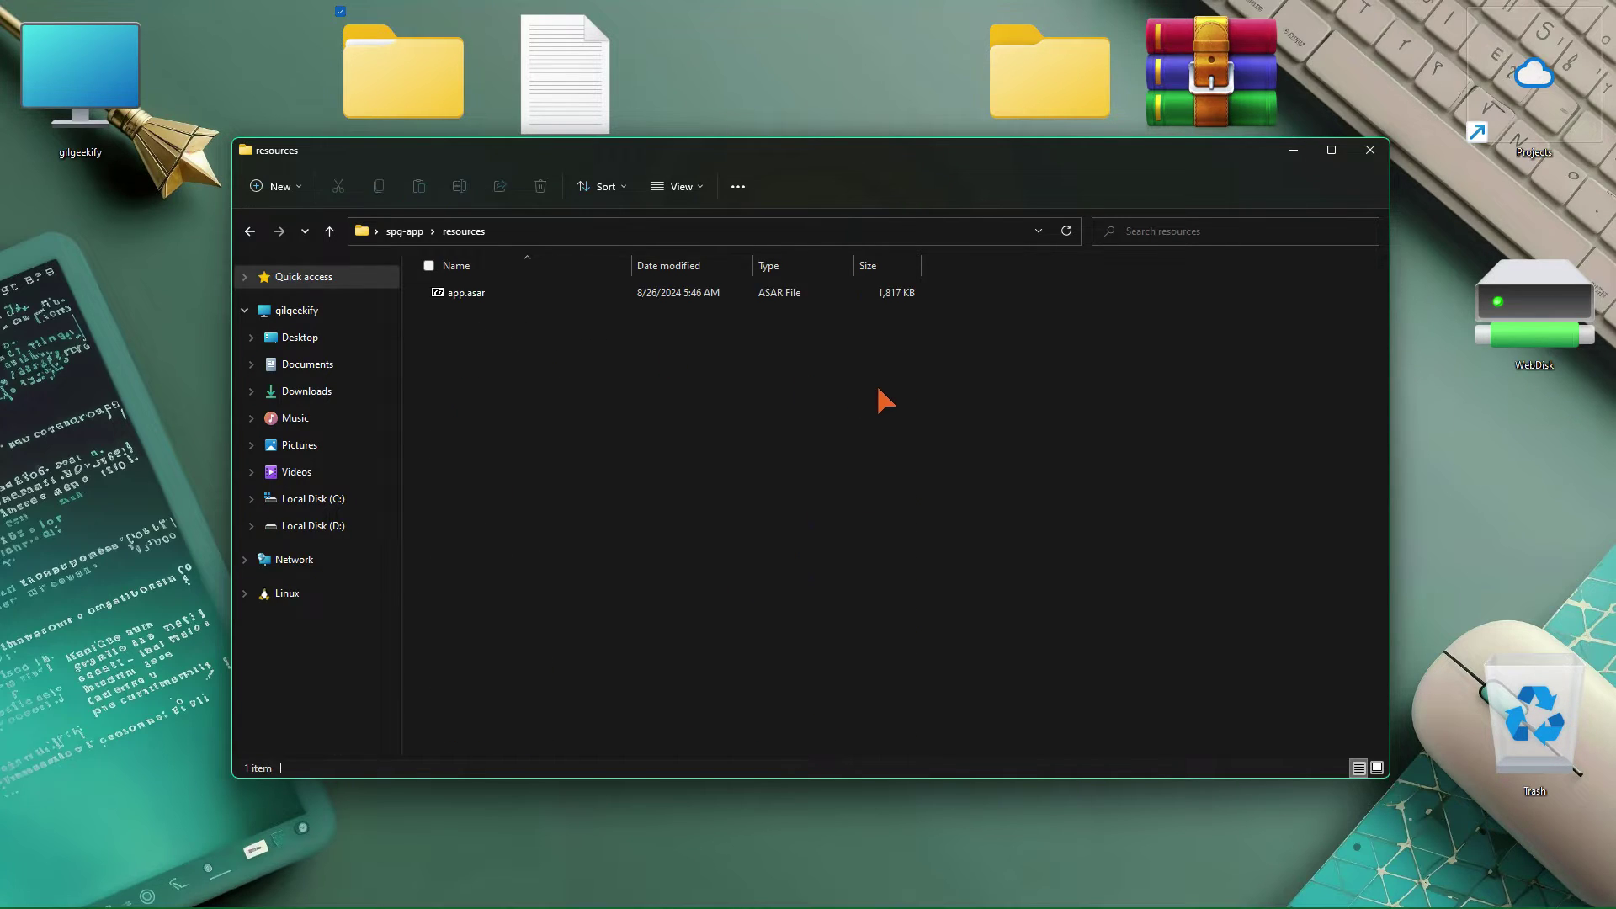
{"action": "scroll", "coordinate": [877, 383], "scroll_direction": "up", "scroll_amount": 8, "text": "ctrl"}
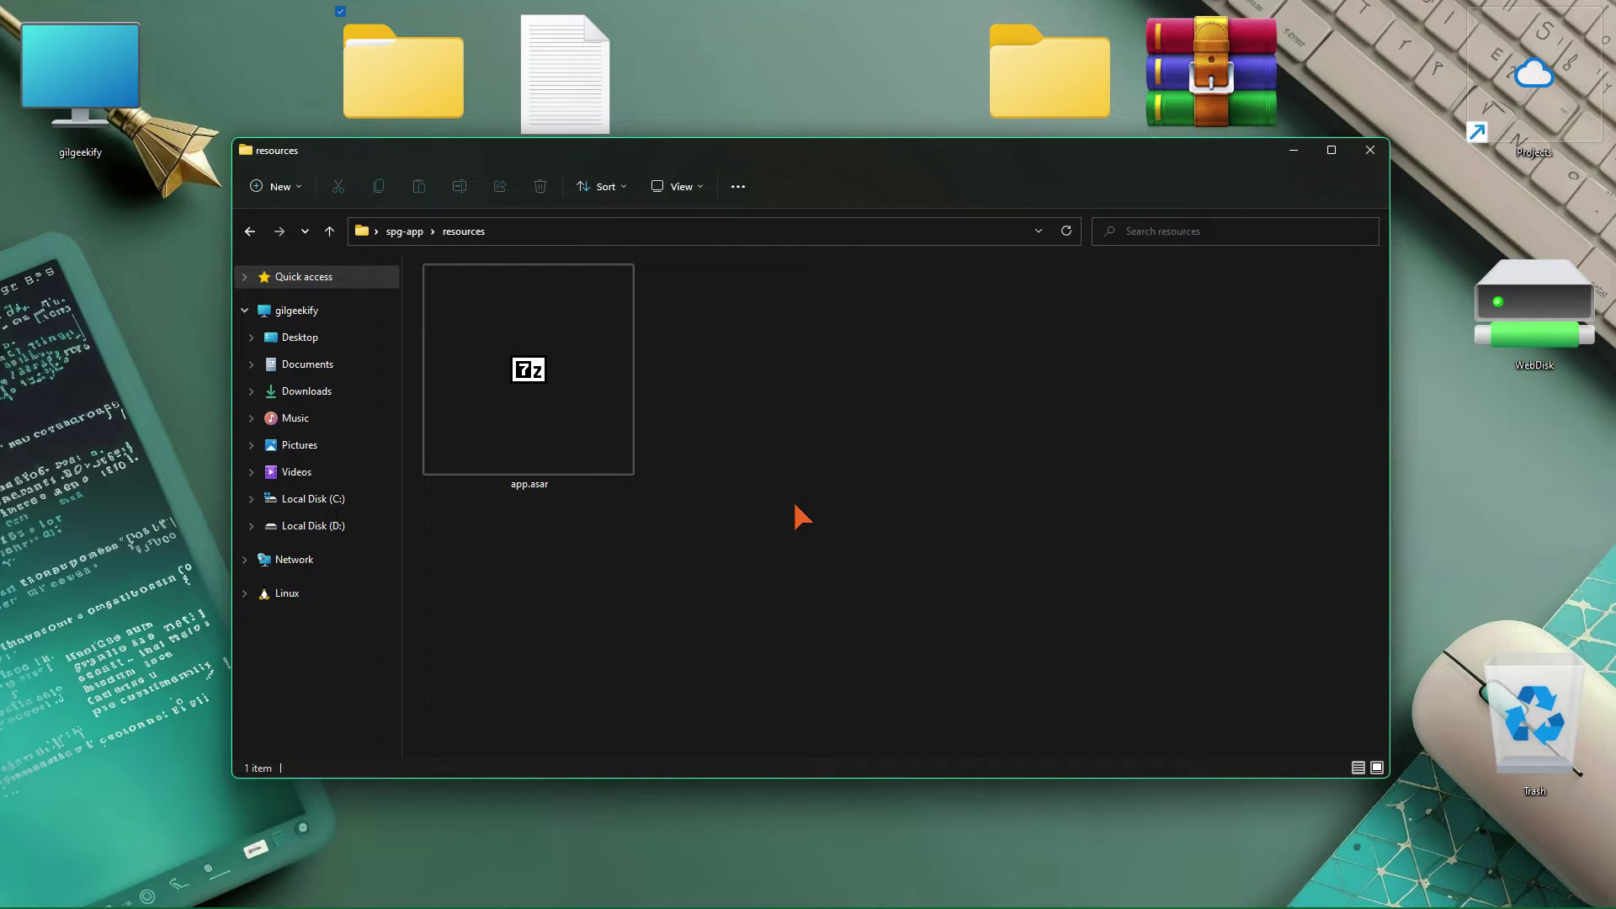
{"action": "left_click_drag", "start_coordinate": [793, 542], "coordinate": [475, 345]}
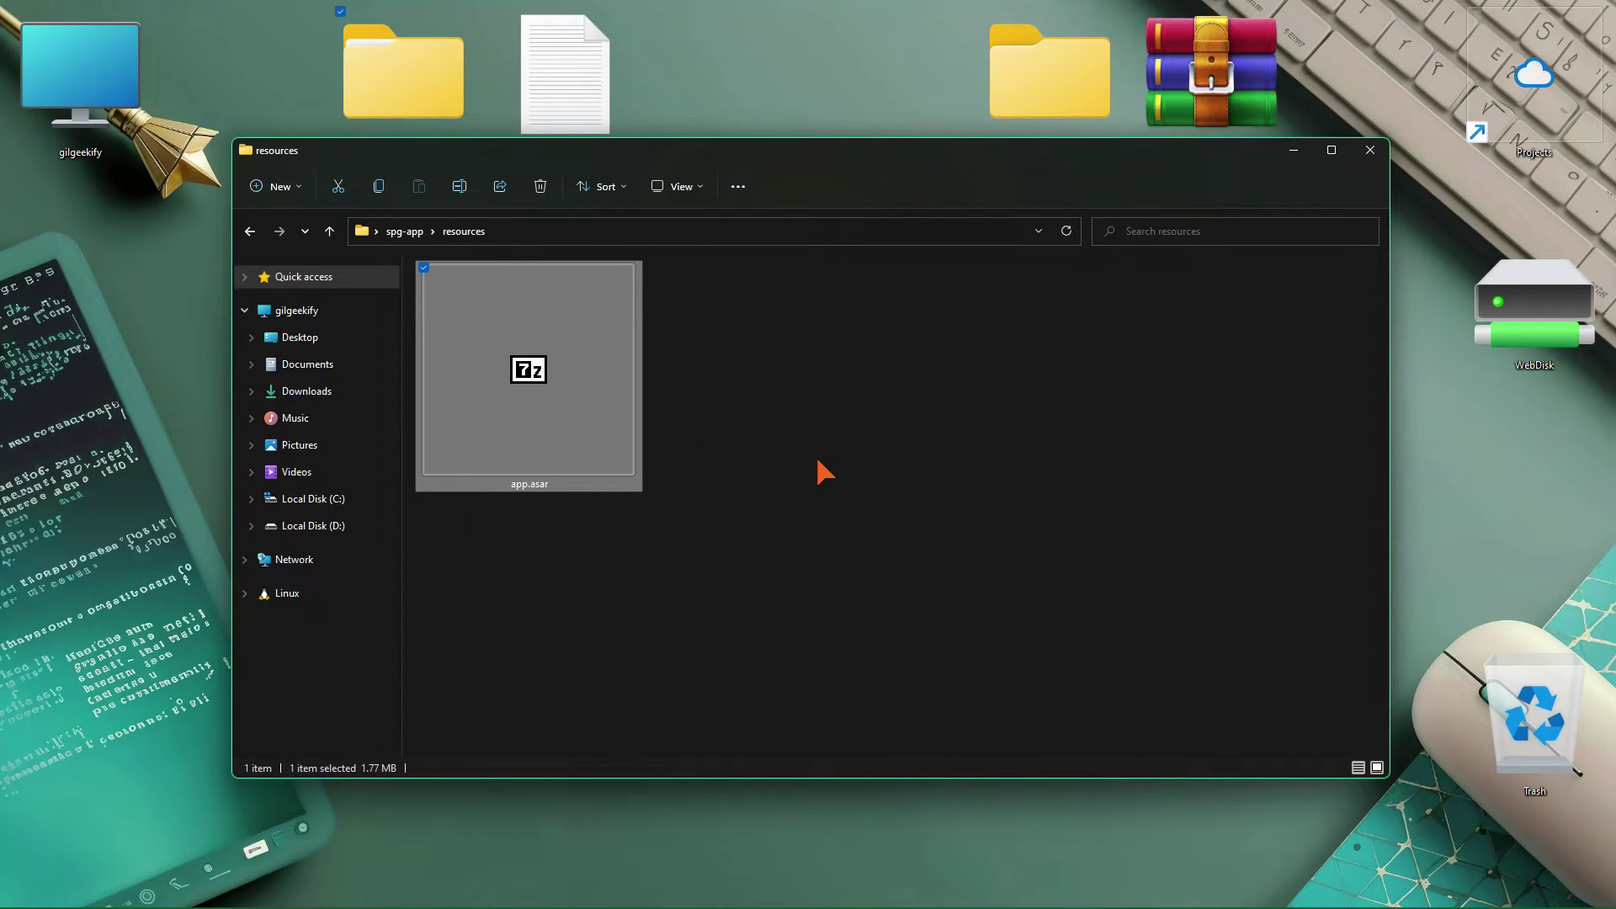
{"action": "key", "text": "alt+Tab"}
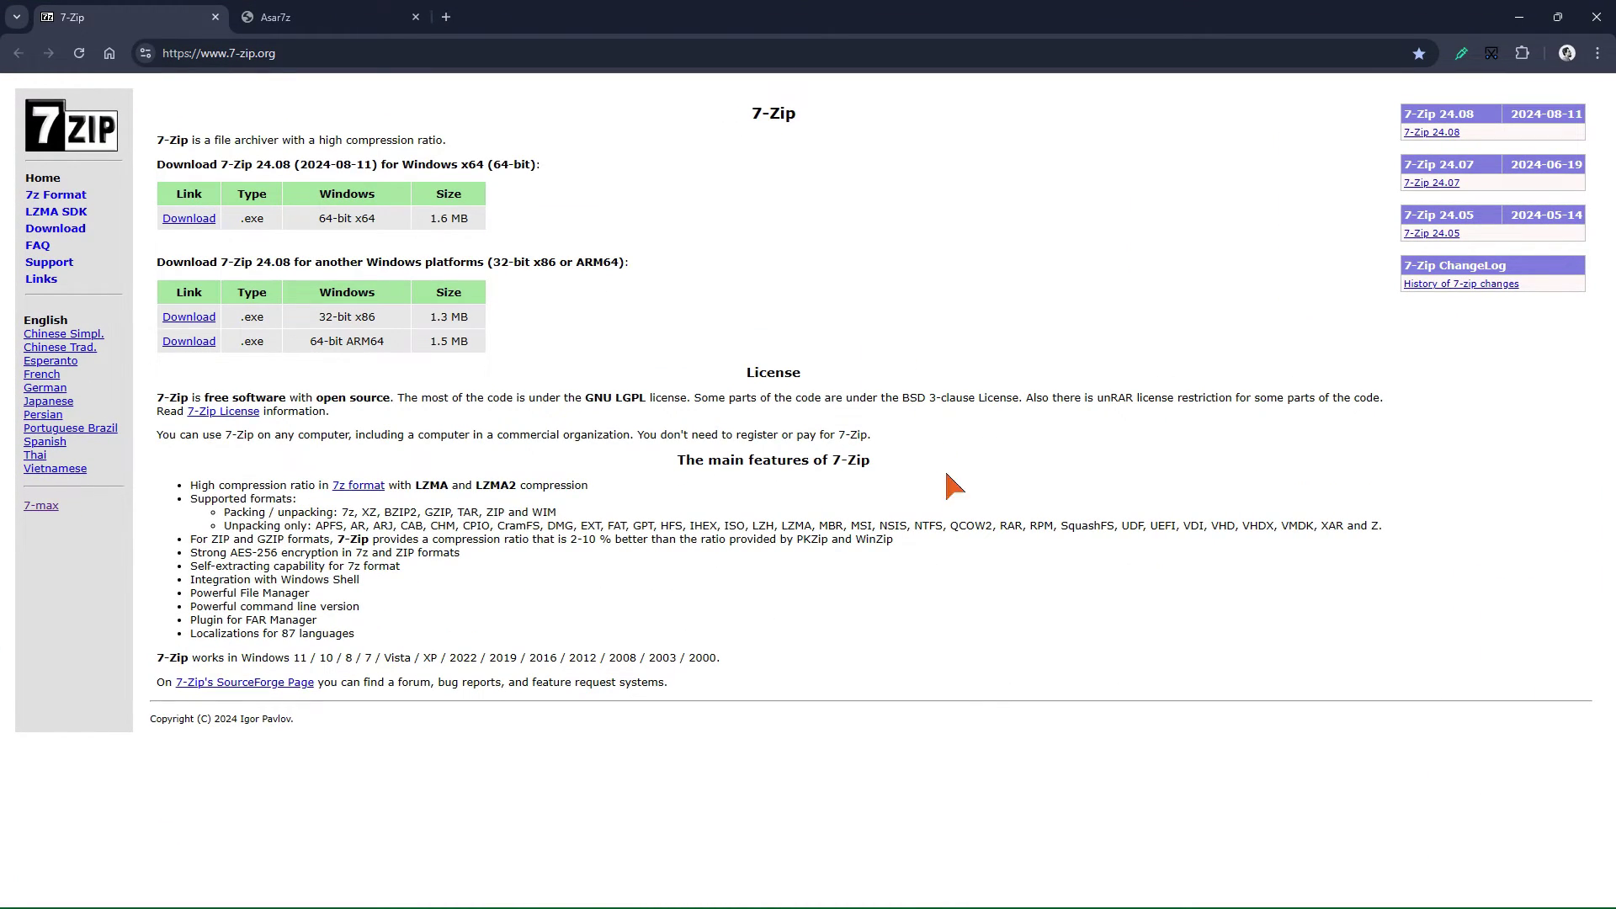
Select and read the main text on the 7-zip.org home page
{"action": "left_click_drag", "start_coordinate": [959, 685], "coordinate": [761, 173]}
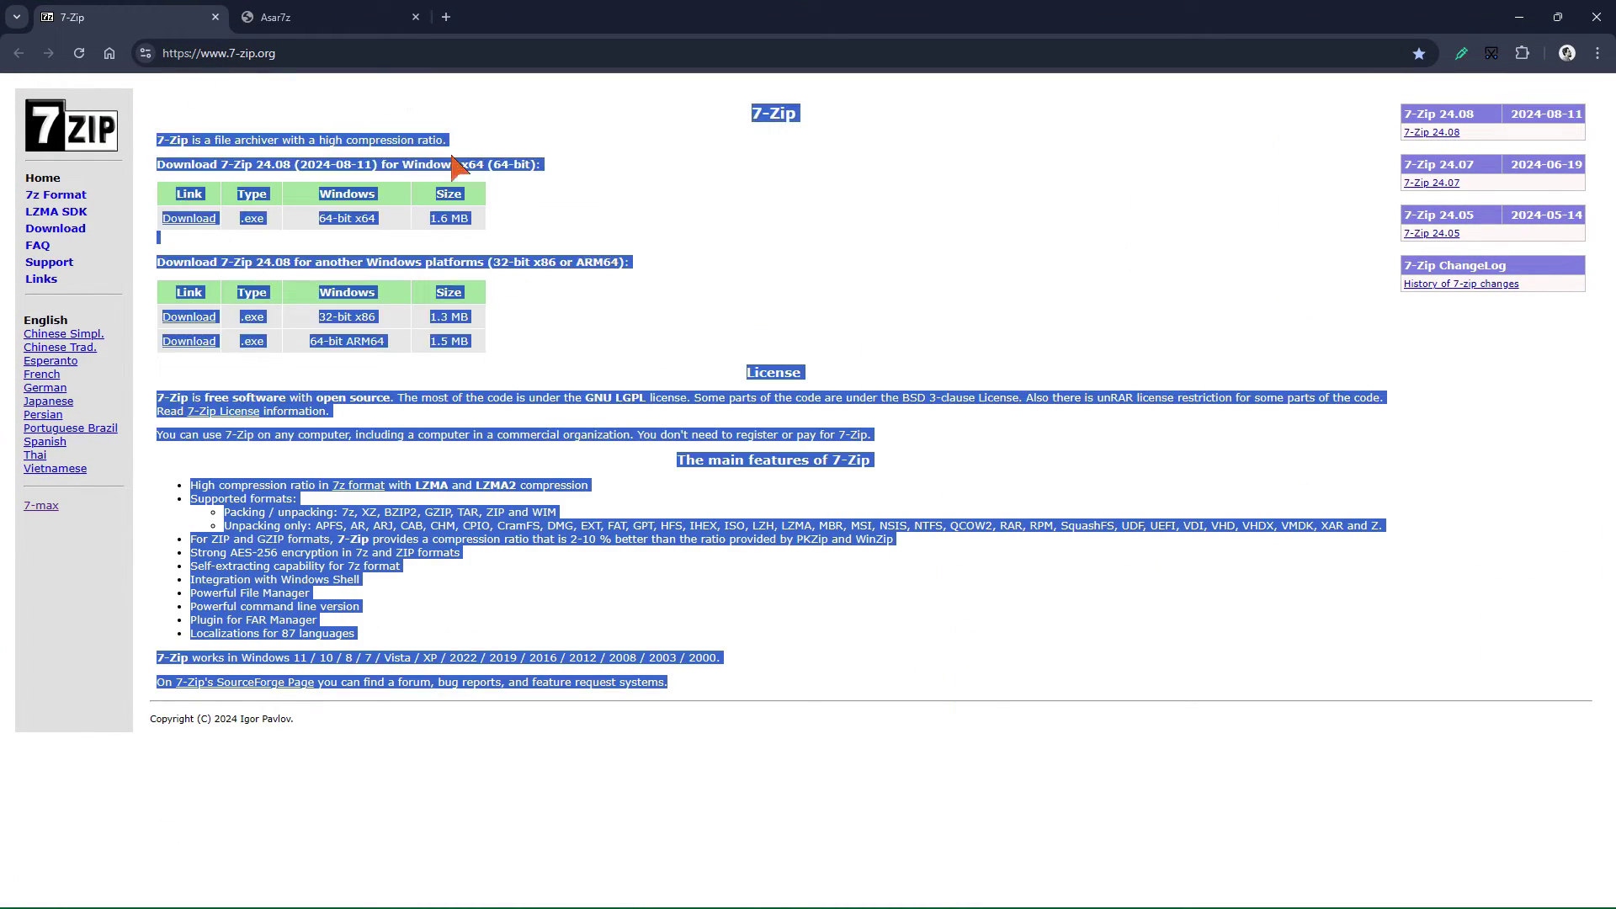
{"action": "left_click", "coordinate": [817, 276]}
{"action": "left_click_drag", "start_coordinate": [189, 218], "coordinate": [289, 224]}
Open download.html and scroll through the 7-Zip 24.08 installer list
{"action": "left_click", "coordinate": [56, 229]}
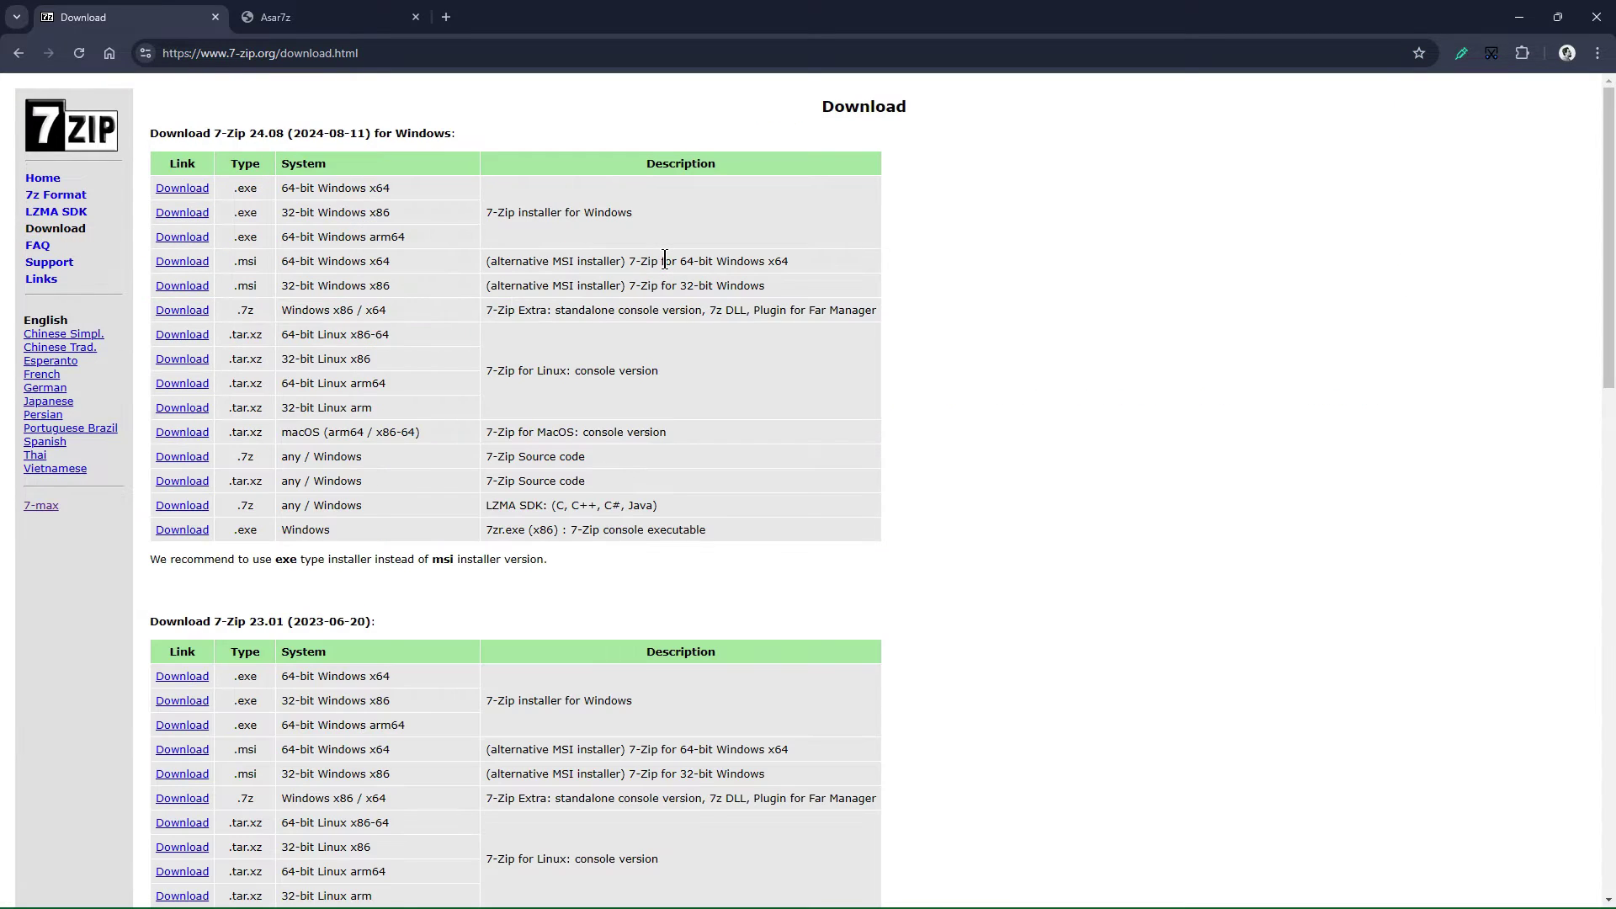
{"action": "scroll", "coordinate": [682, 273], "scroll_direction": "down", "scroll_amount": 10}
{"action": "scroll", "coordinate": [732, 290], "scroll_direction": "up", "scroll_amount": 10}
{"action": "scroll", "coordinate": [769, 305], "scroll_direction": "down", "scroll_amount": 15}
{"action": "scroll", "coordinate": [769, 306], "scroll_direction": "up", "scroll_amount": 15}
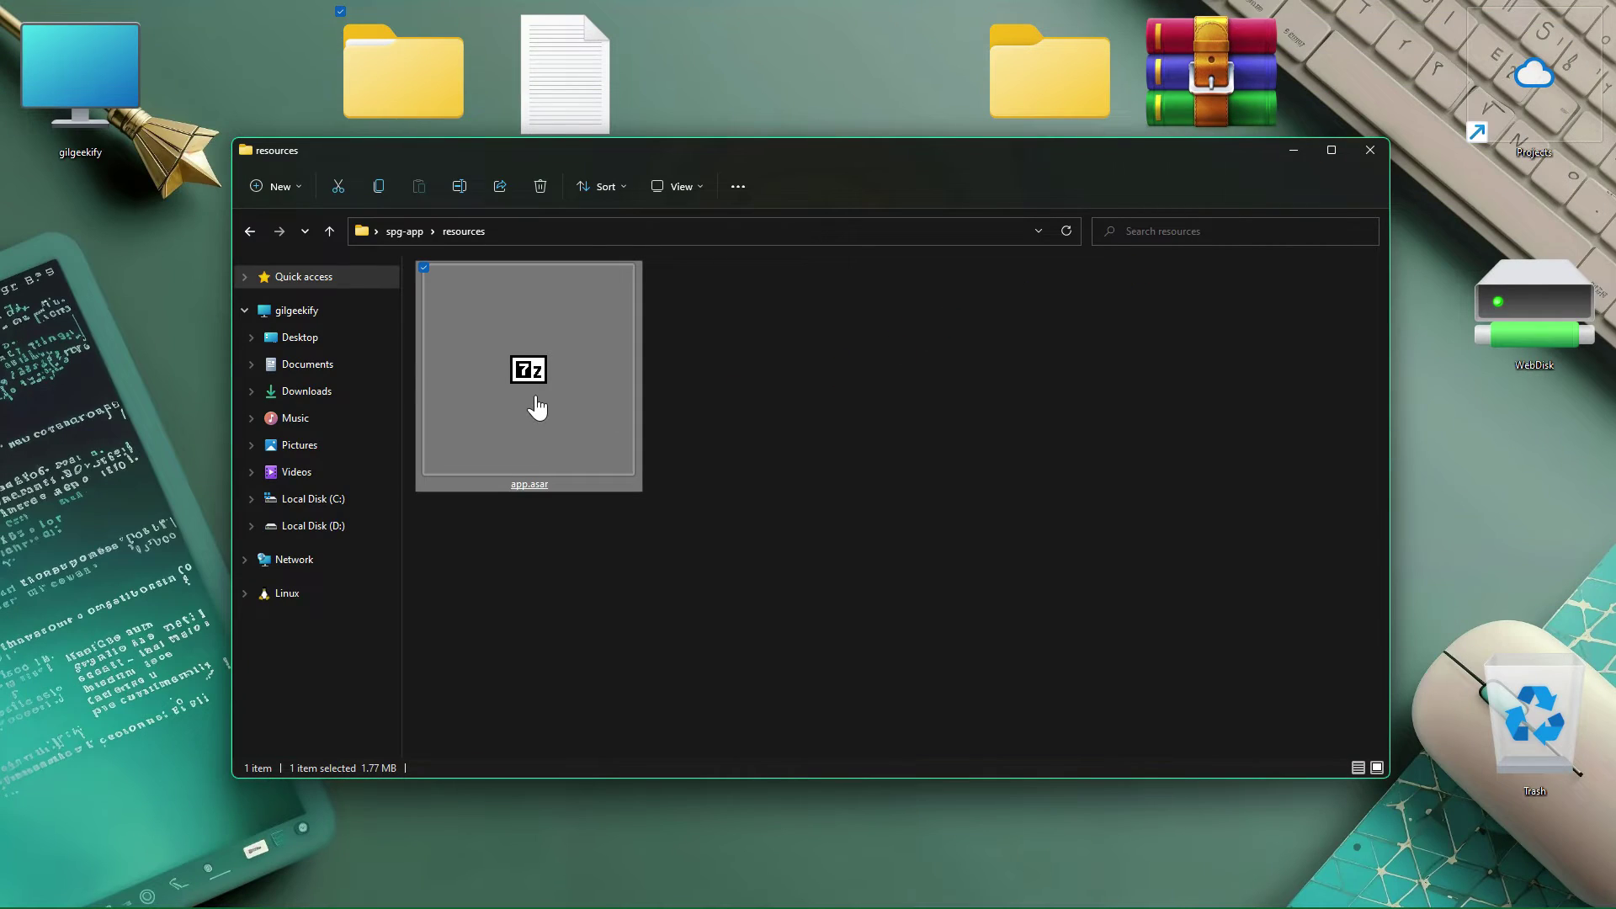
Attempt to open app.asar in 7-Zip, which fails as not an archive
{"action": "double_click", "coordinate": [536, 407]}
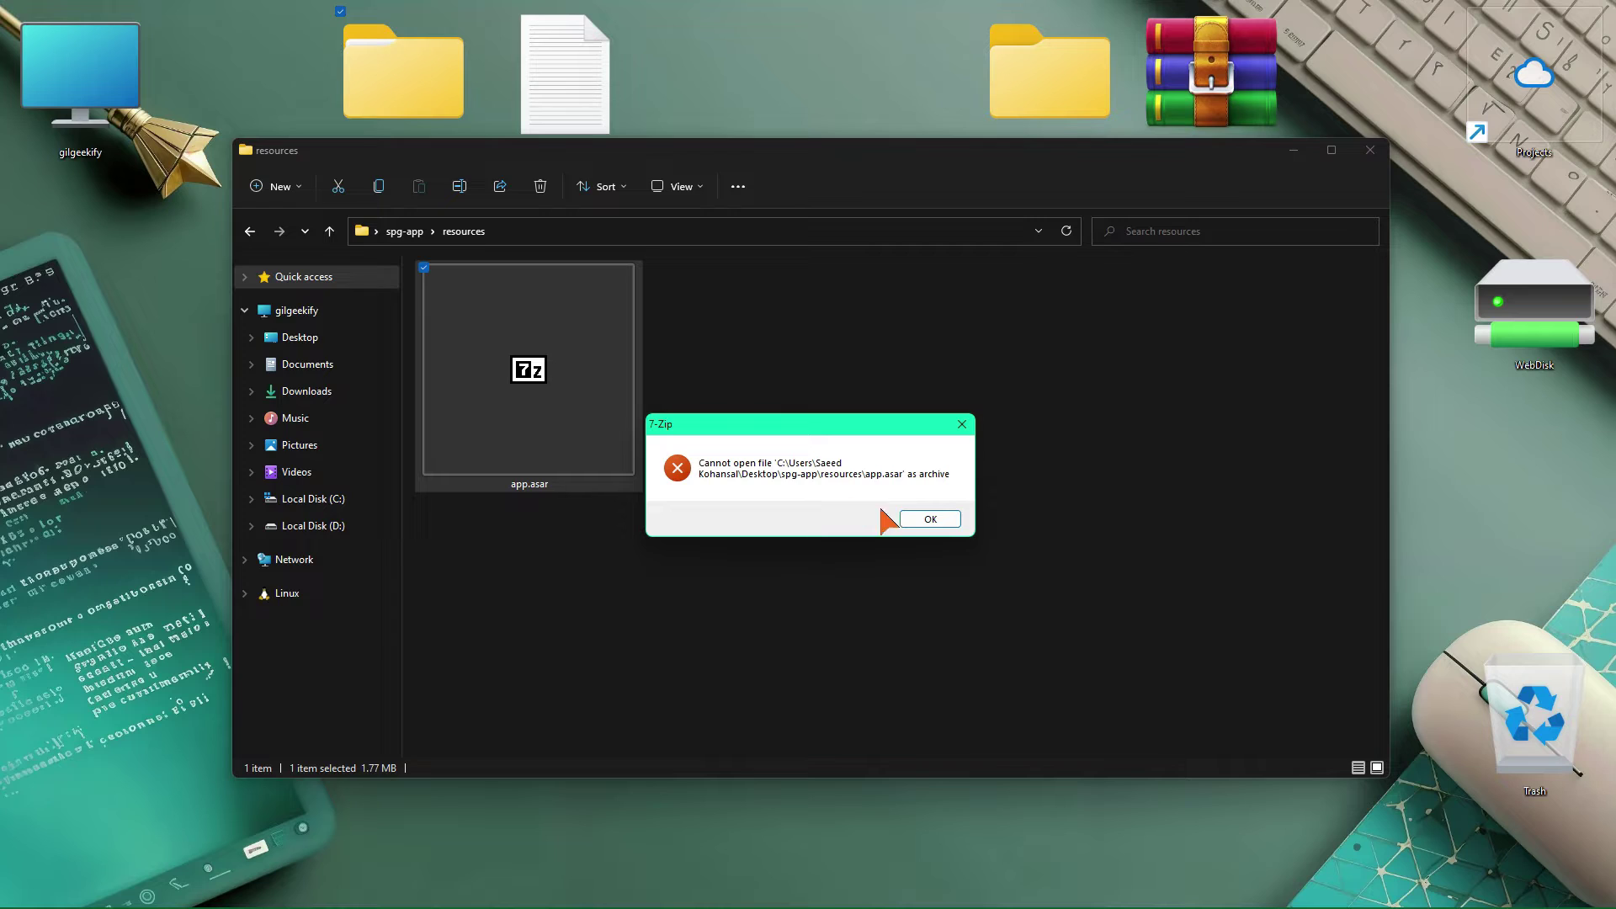
Dismiss the 7-Zip error and bring up the Asar7z plugin page, selecting its heading
{"action": "left_click", "coordinate": [930, 518]}
{"action": "key", "text": "alt+Tab"}
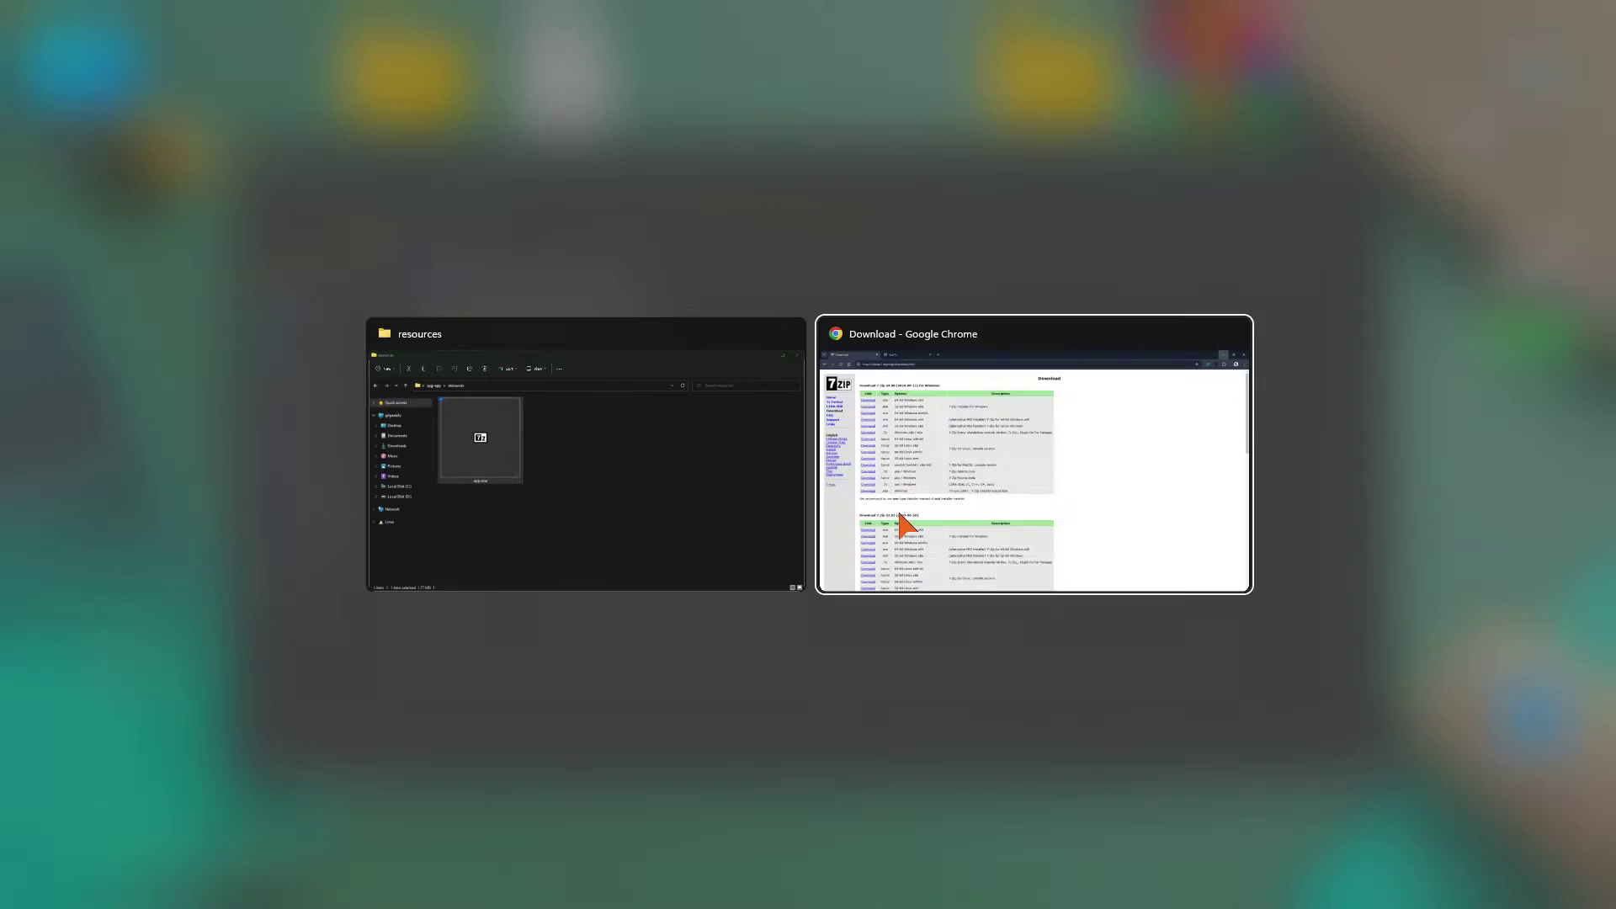
{"action": "left_click", "coordinate": [333, 18]}
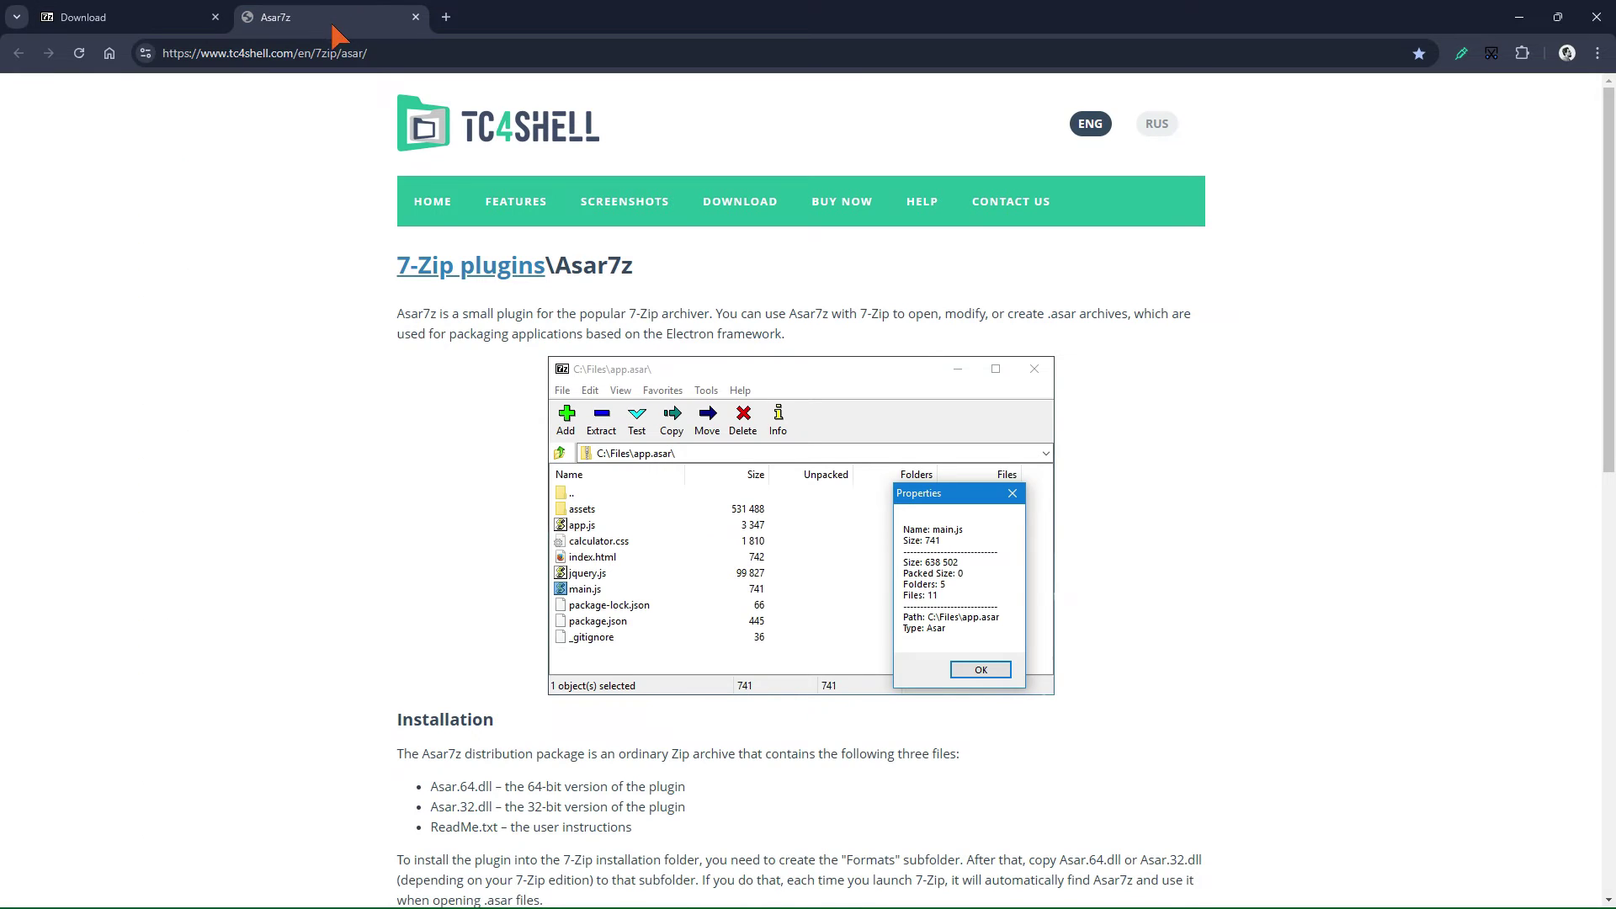
{"action": "left_click_drag", "start_coordinate": [638, 270], "coordinate": [394, 267]}
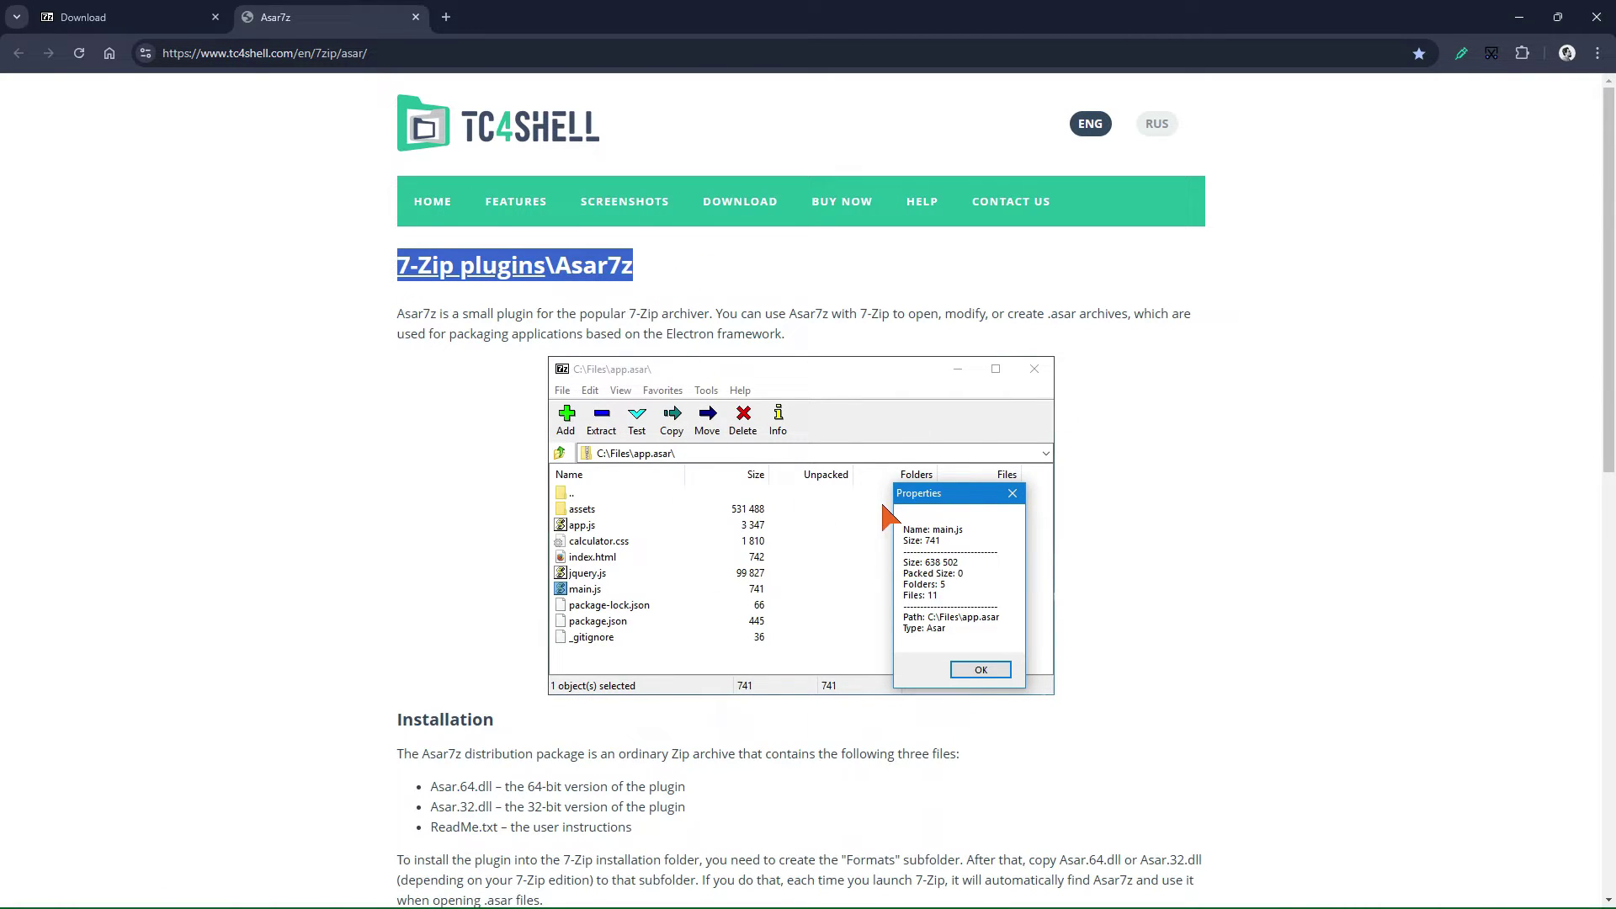
Read the Asar7z 1.5 description and its Formats-folder Installation section
{"action": "scroll", "coordinate": [851, 462], "scroll_direction": "down", "scroll_amount": 7}
{"action": "scroll", "coordinate": [849, 515], "scroll_direction": "down", "scroll_amount": 3}
{"action": "left_click_drag", "start_coordinate": [807, 335], "coordinate": [1044, 320]}
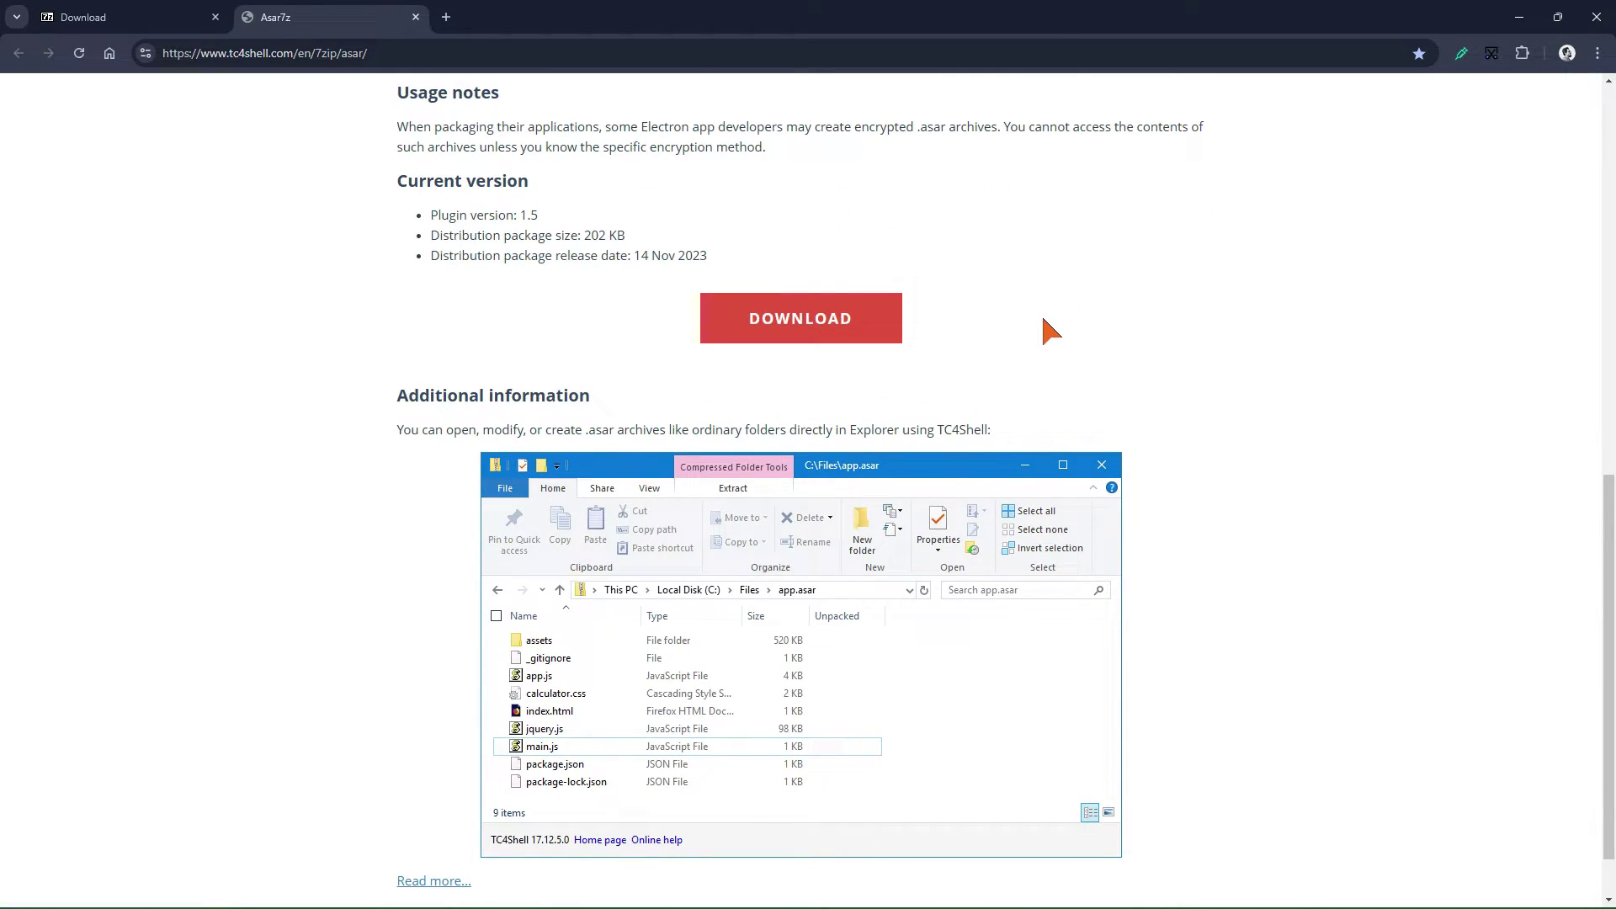
{"action": "scroll", "coordinate": [1043, 319], "scroll_direction": "up", "scroll_amount": 2}
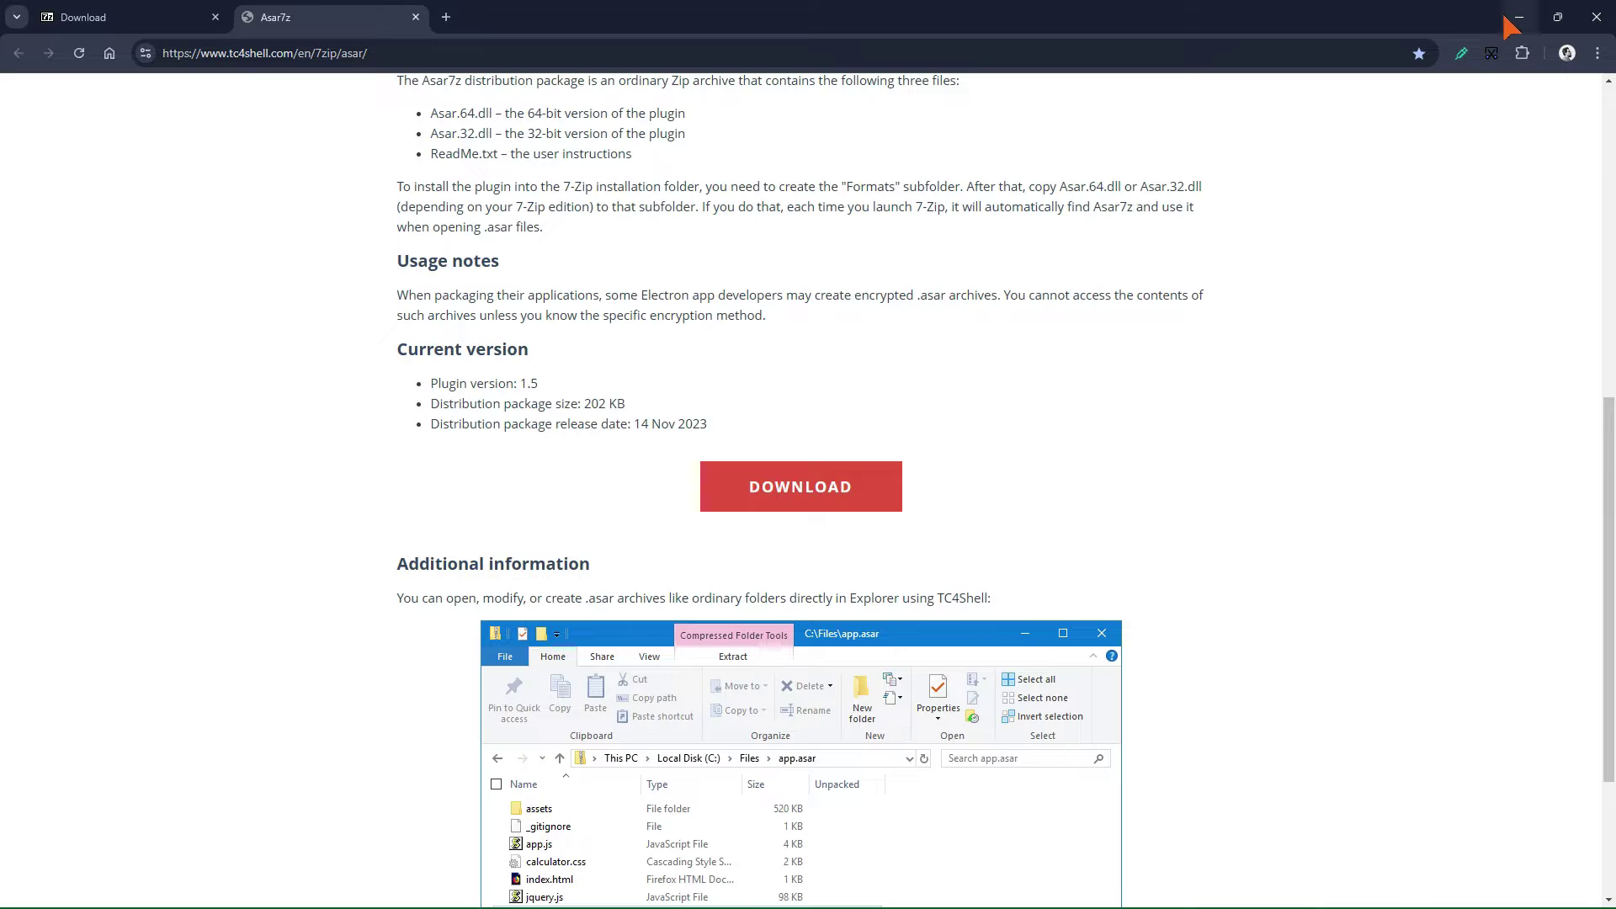
{"action": "scroll", "coordinate": [1431, 168], "scroll_direction": "down", "scroll_amount": 3}
{"action": "scroll", "coordinate": [1204, 278], "scroll_direction": "up", "scroll_amount": 10}
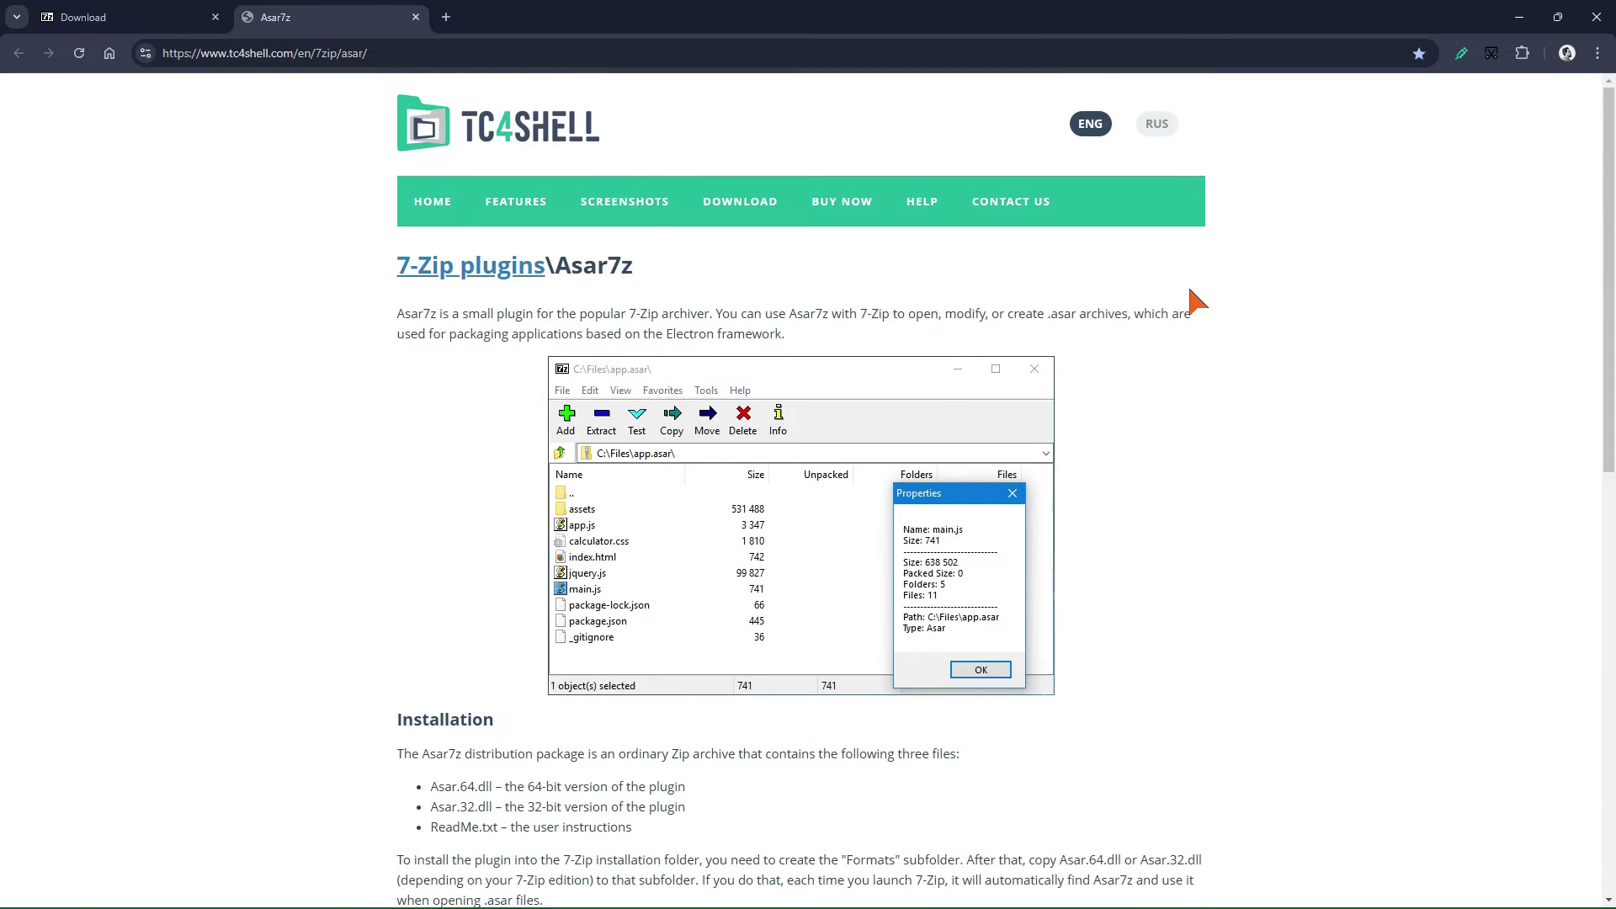
Clear the desktop, open Asar.zip in WinRAR and drag Asar.64.dll out onto the desktop
{"action": "left_click", "coordinate": [1520, 17]}
{"action": "left_click", "coordinate": [1292, 153]}
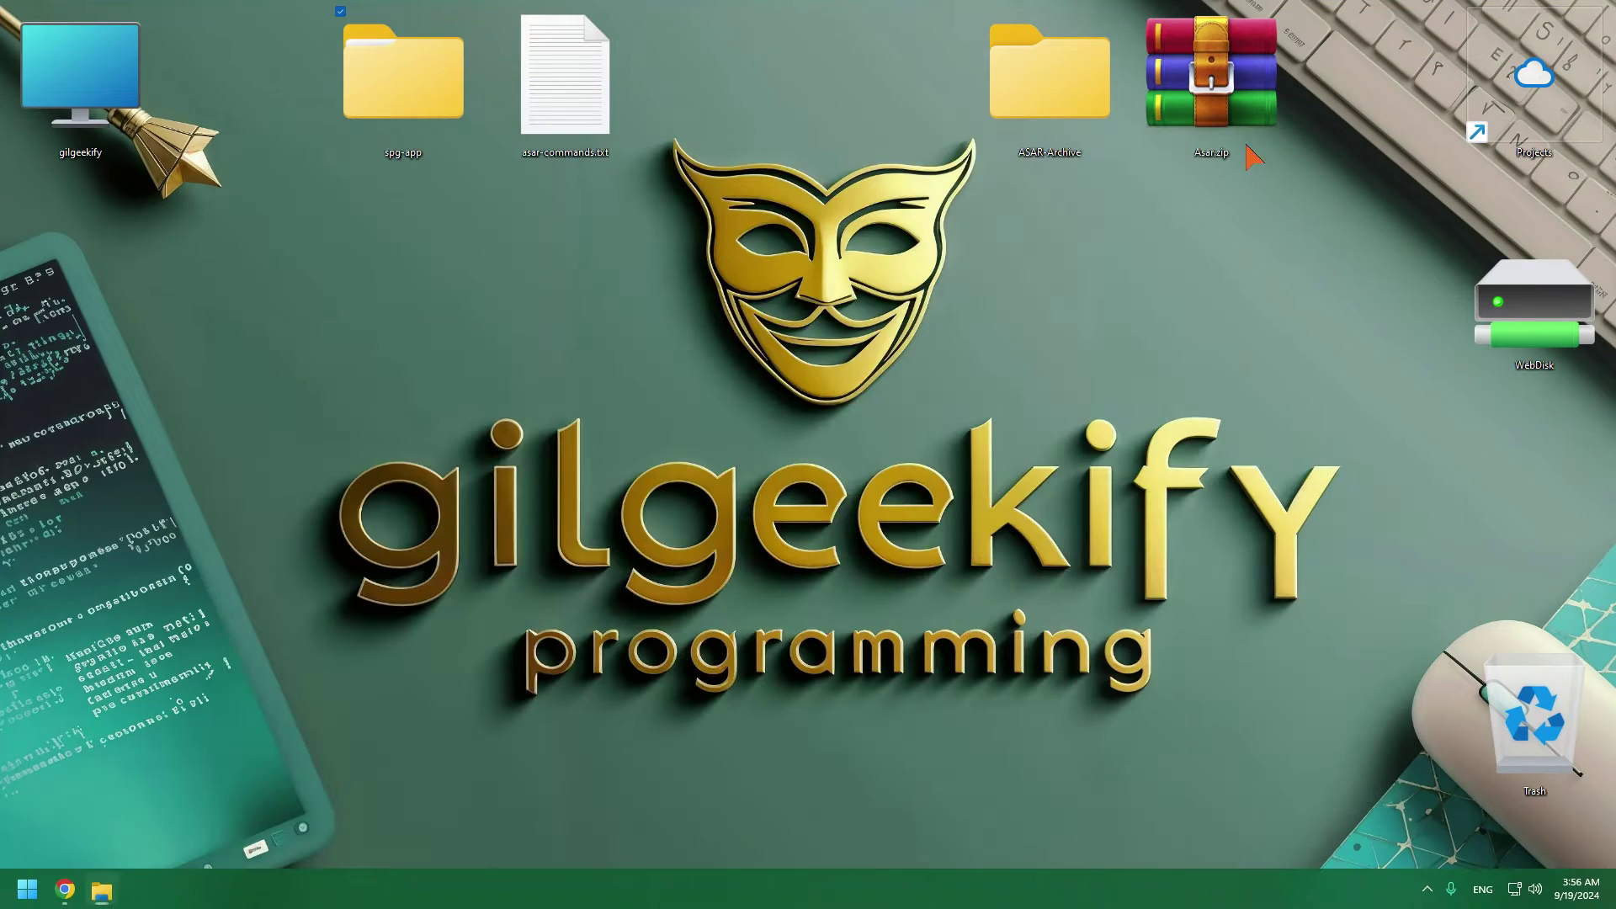
{"action": "left_click_drag", "start_coordinate": [1238, 127], "coordinate": [1220, 113]}
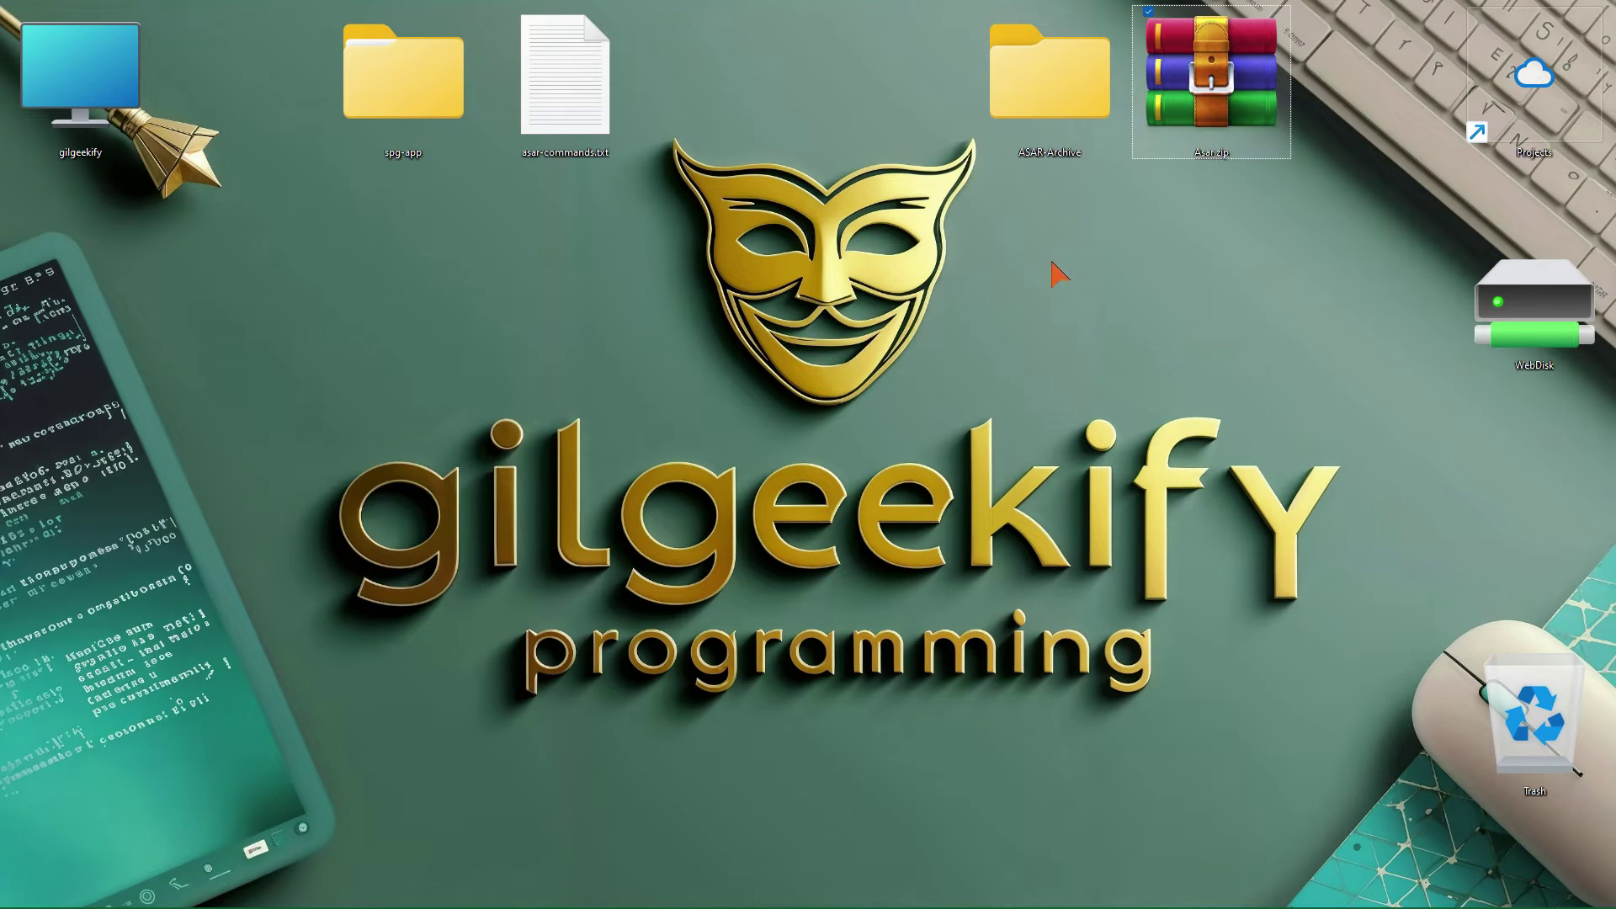
{"action": "key", "text": "Return"}
{"action": "left_click_drag", "start_coordinate": [469, 397], "coordinate": [354, 341]}
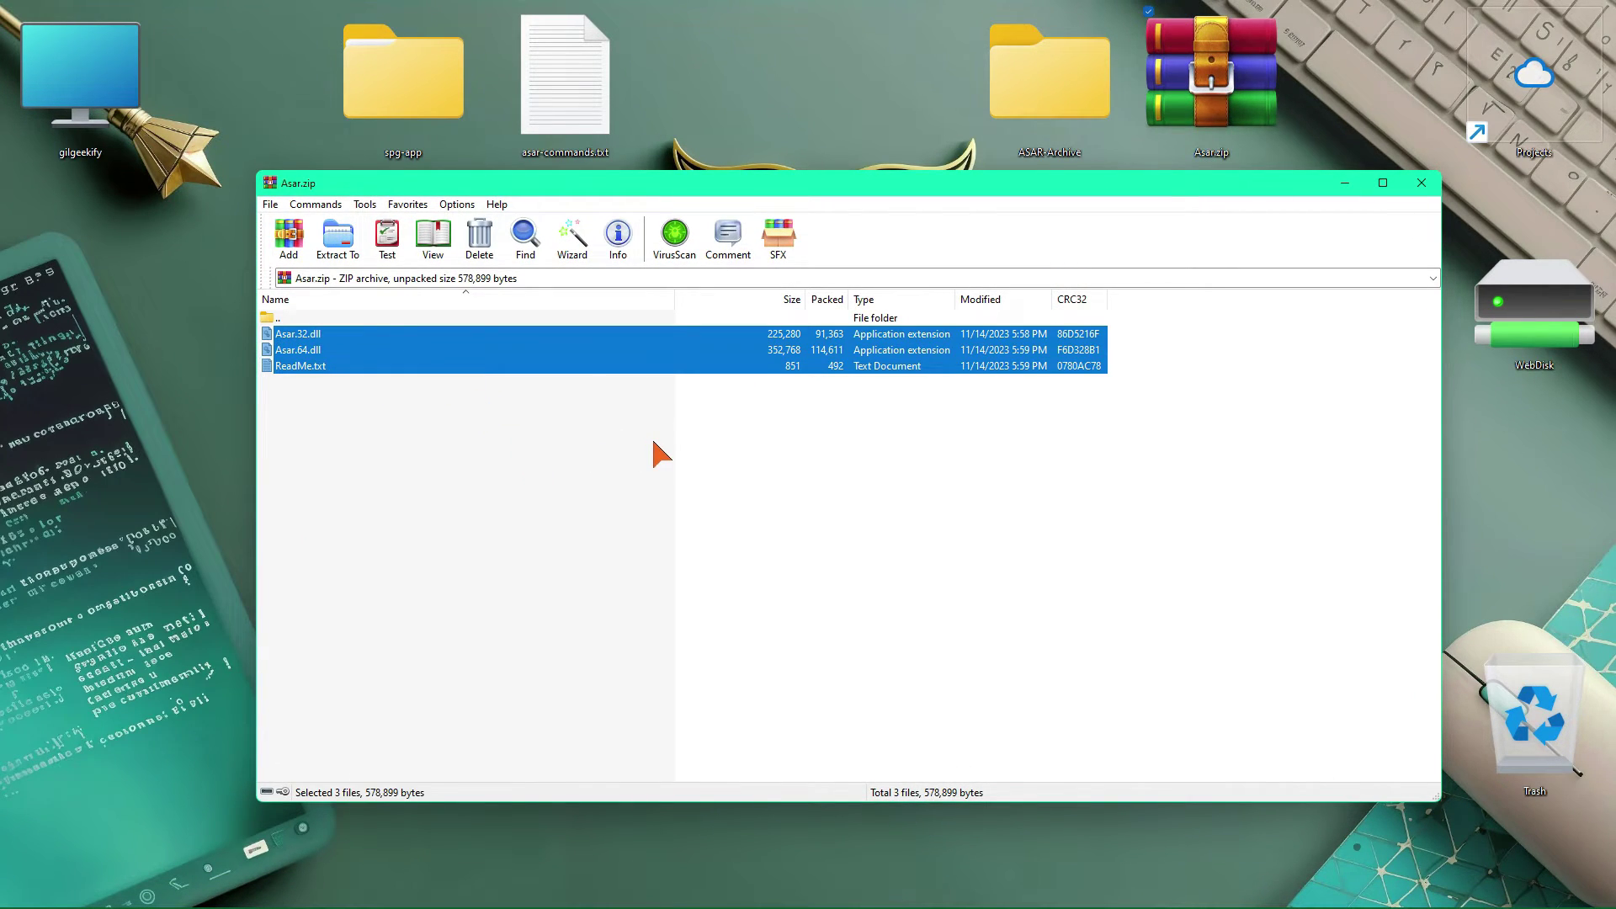
{"action": "left_click", "coordinate": [654, 442]}
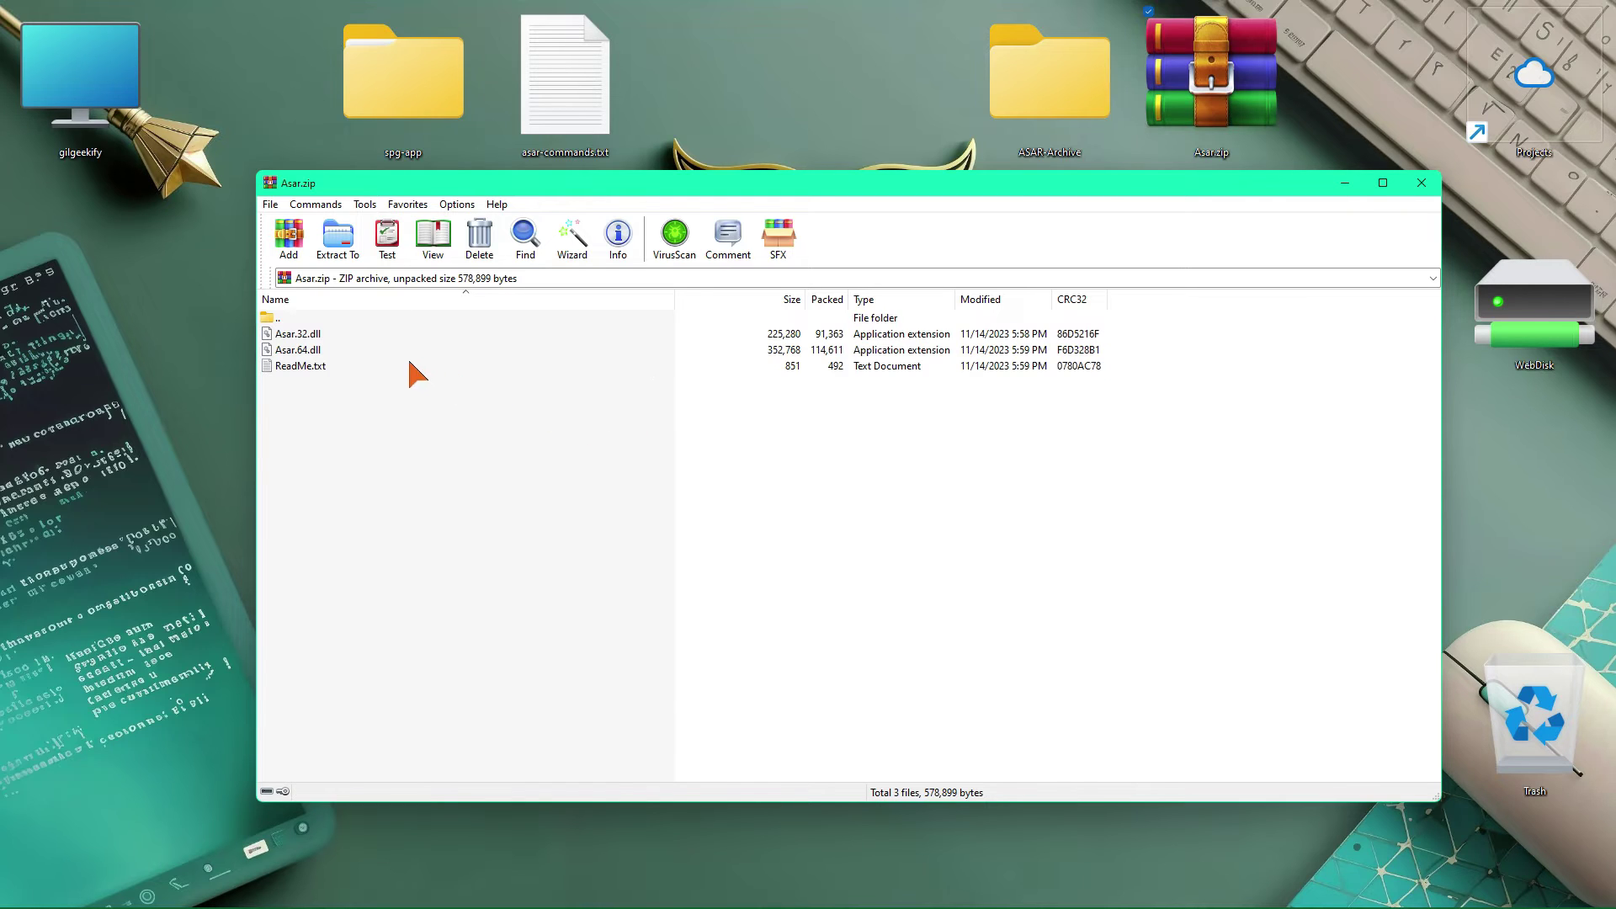
{"action": "left_click_drag", "start_coordinate": [305, 358], "coordinate": [166, 303]}
Cut Asar.64.dll and open the 7-Zip installation folder through a Start search for 7zip
{"action": "left_click", "coordinate": [1431, 186]}
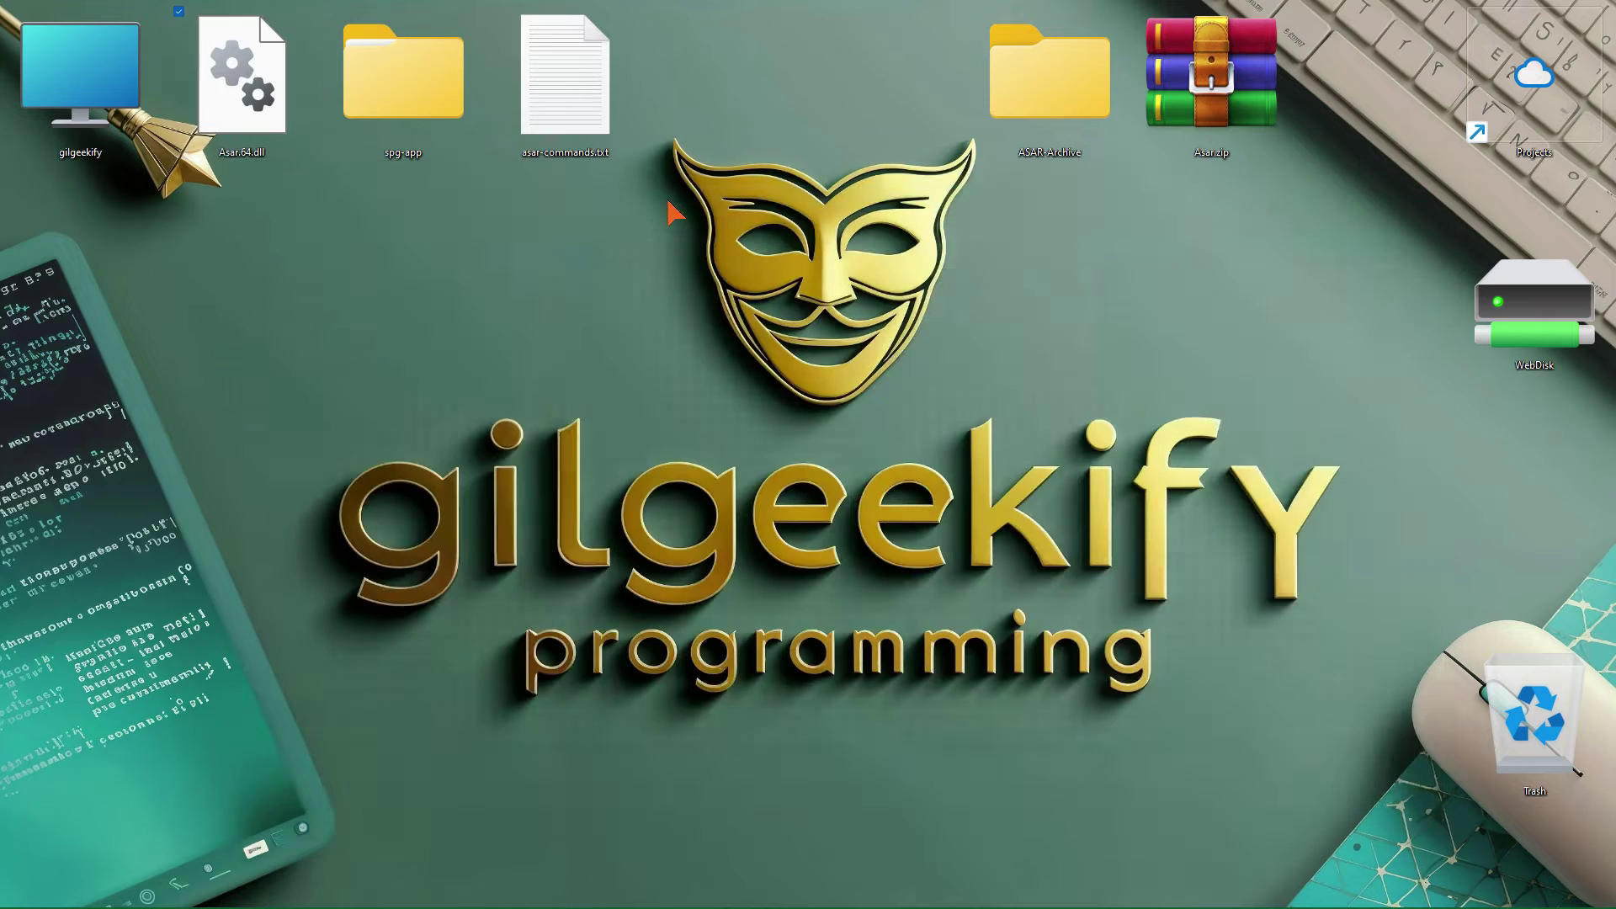
{"action": "left_click_drag", "start_coordinate": [242, 84], "coordinate": [890, 295]}
{"action": "key", "text": "ctrl+x"}
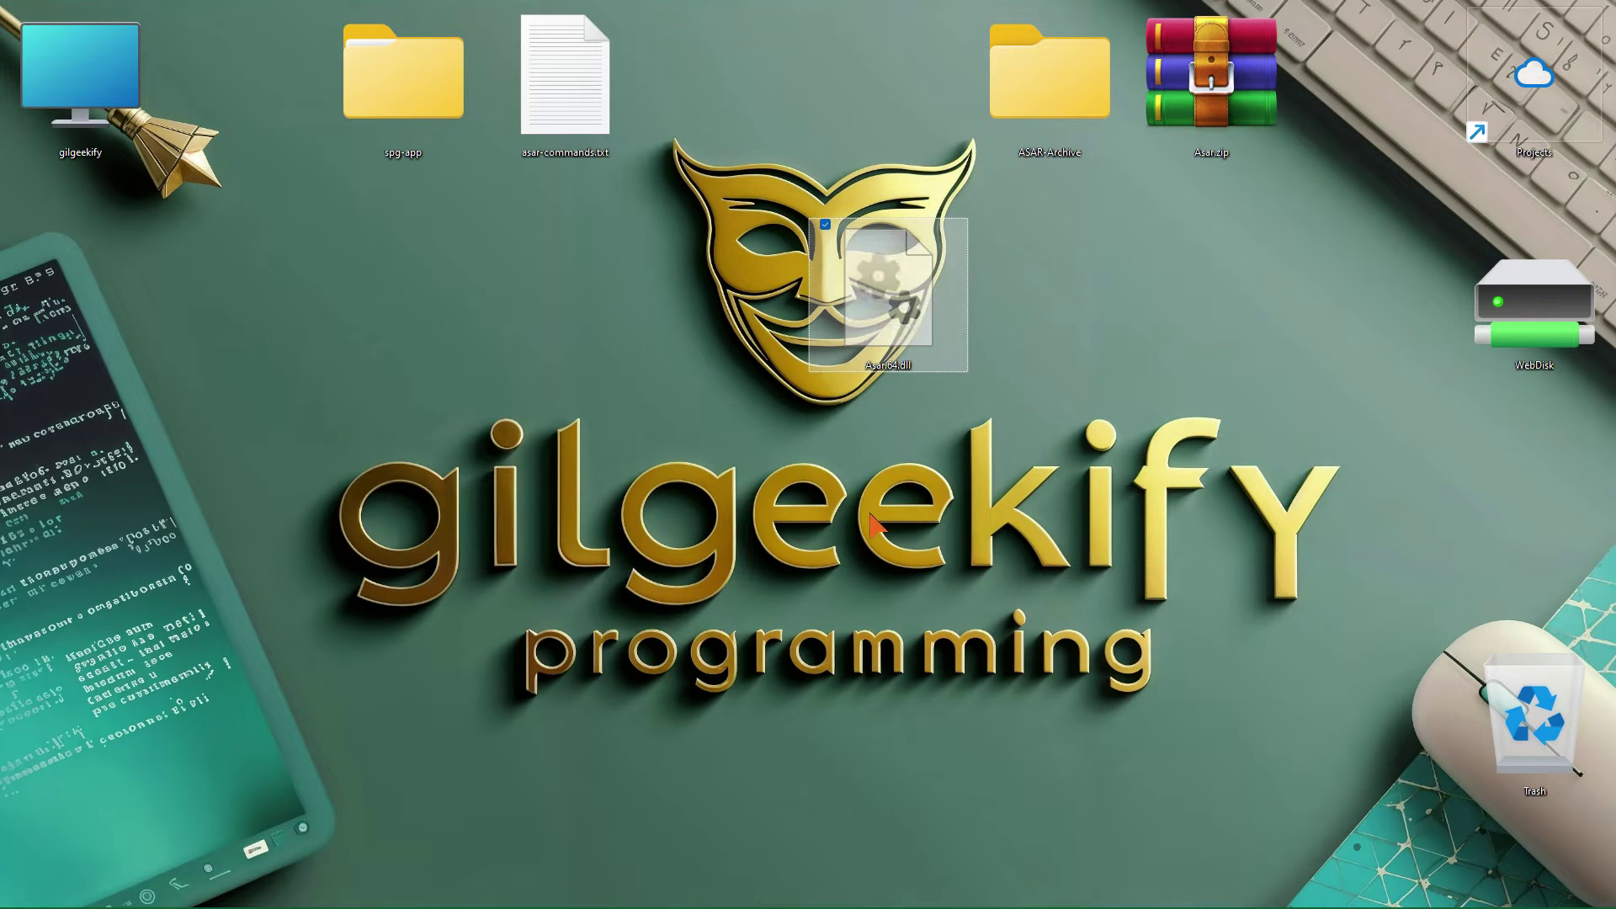
{"action": "key", "text": "super"}
{"action": "type", "text": "7"}
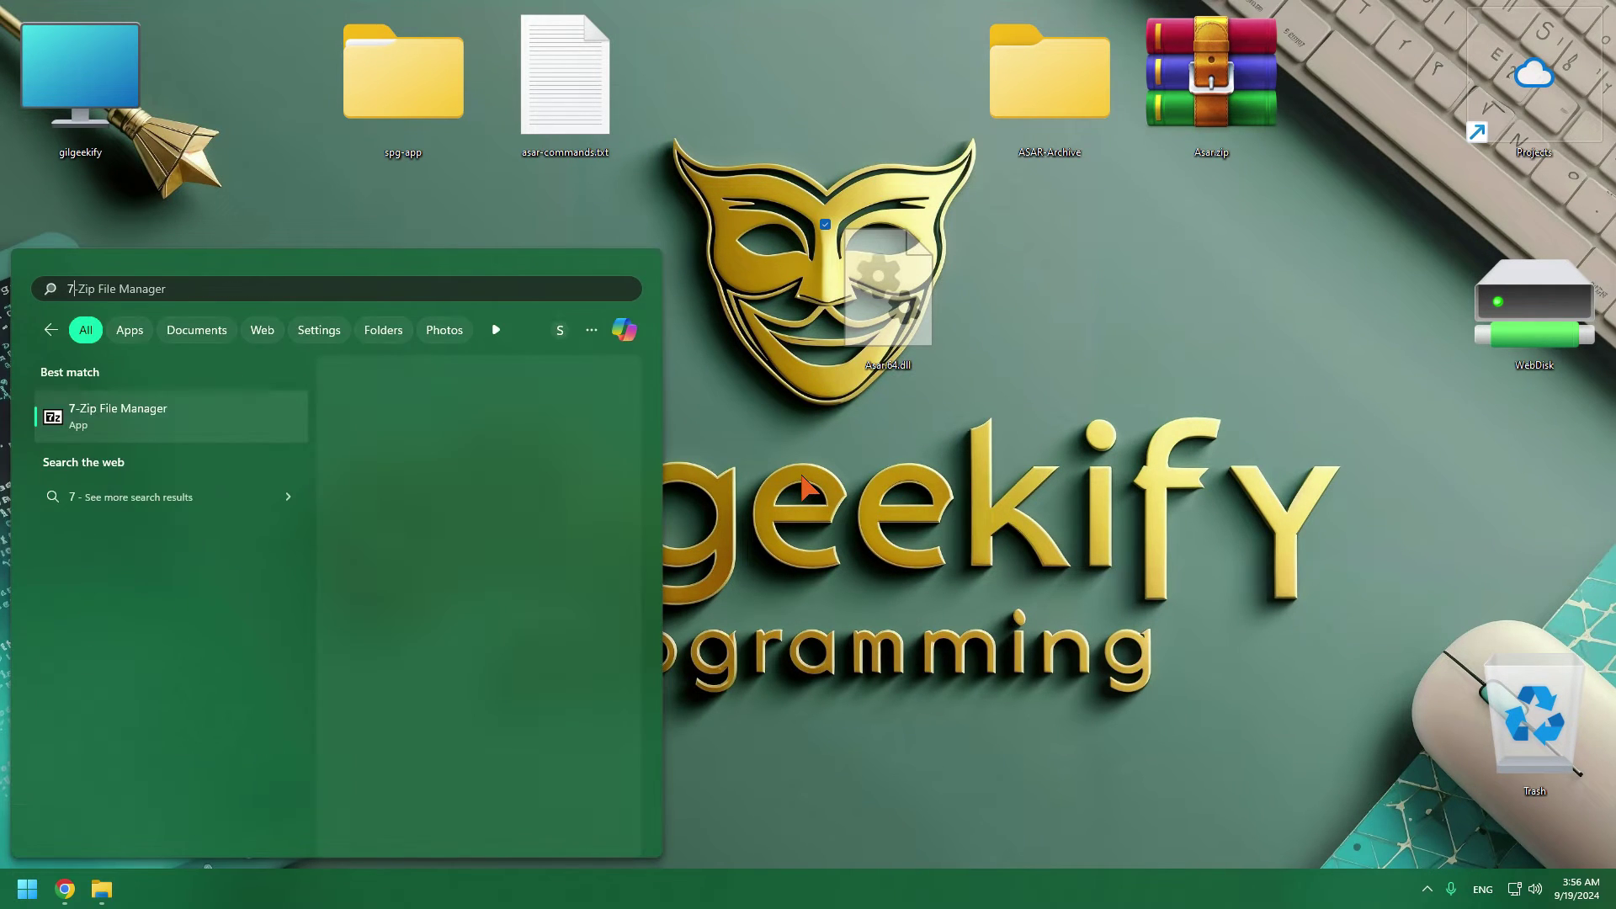
{"action": "type", "text": "zip"}
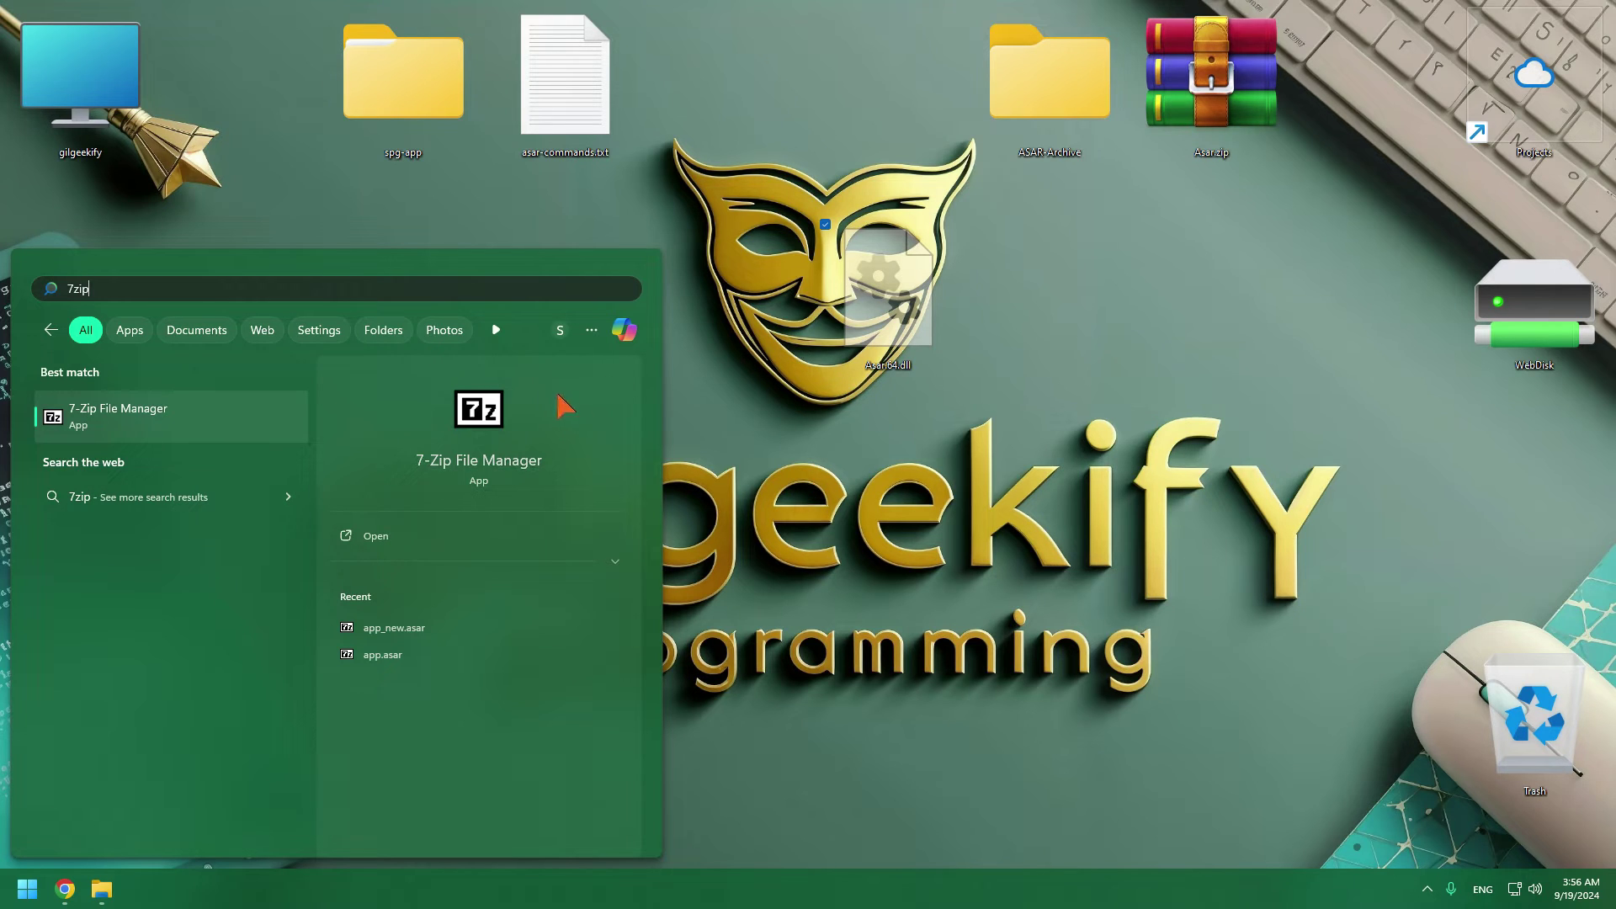
{"action": "right_click", "coordinate": [258, 427]}
{"action": "left_click", "coordinate": [341, 482]}
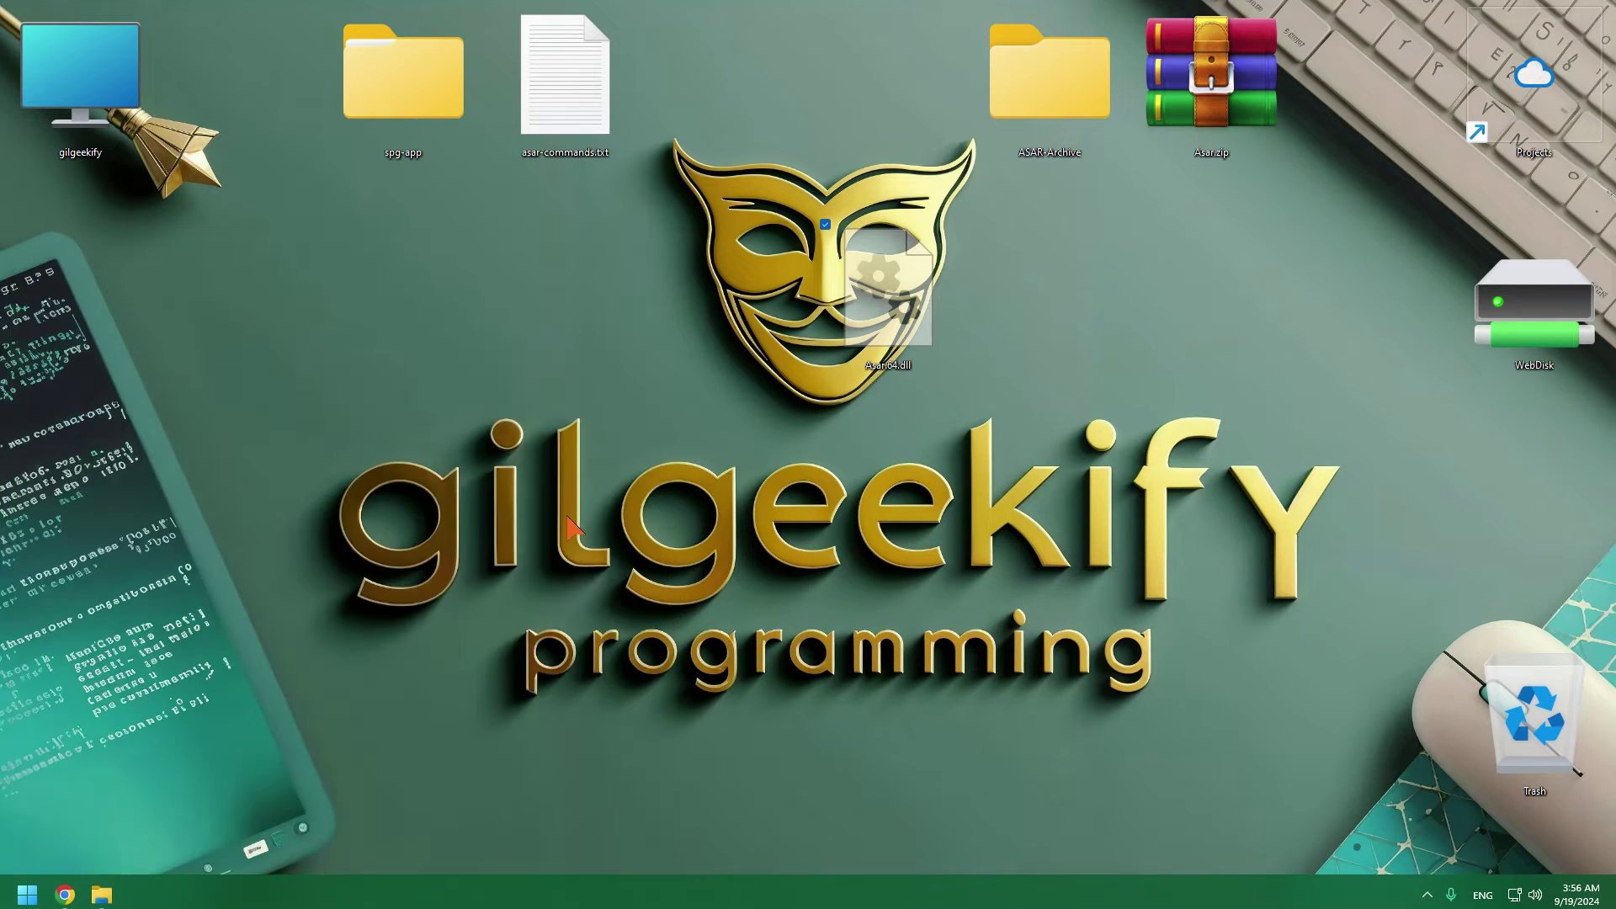
{"action": "right_click", "coordinate": [525, 330]}
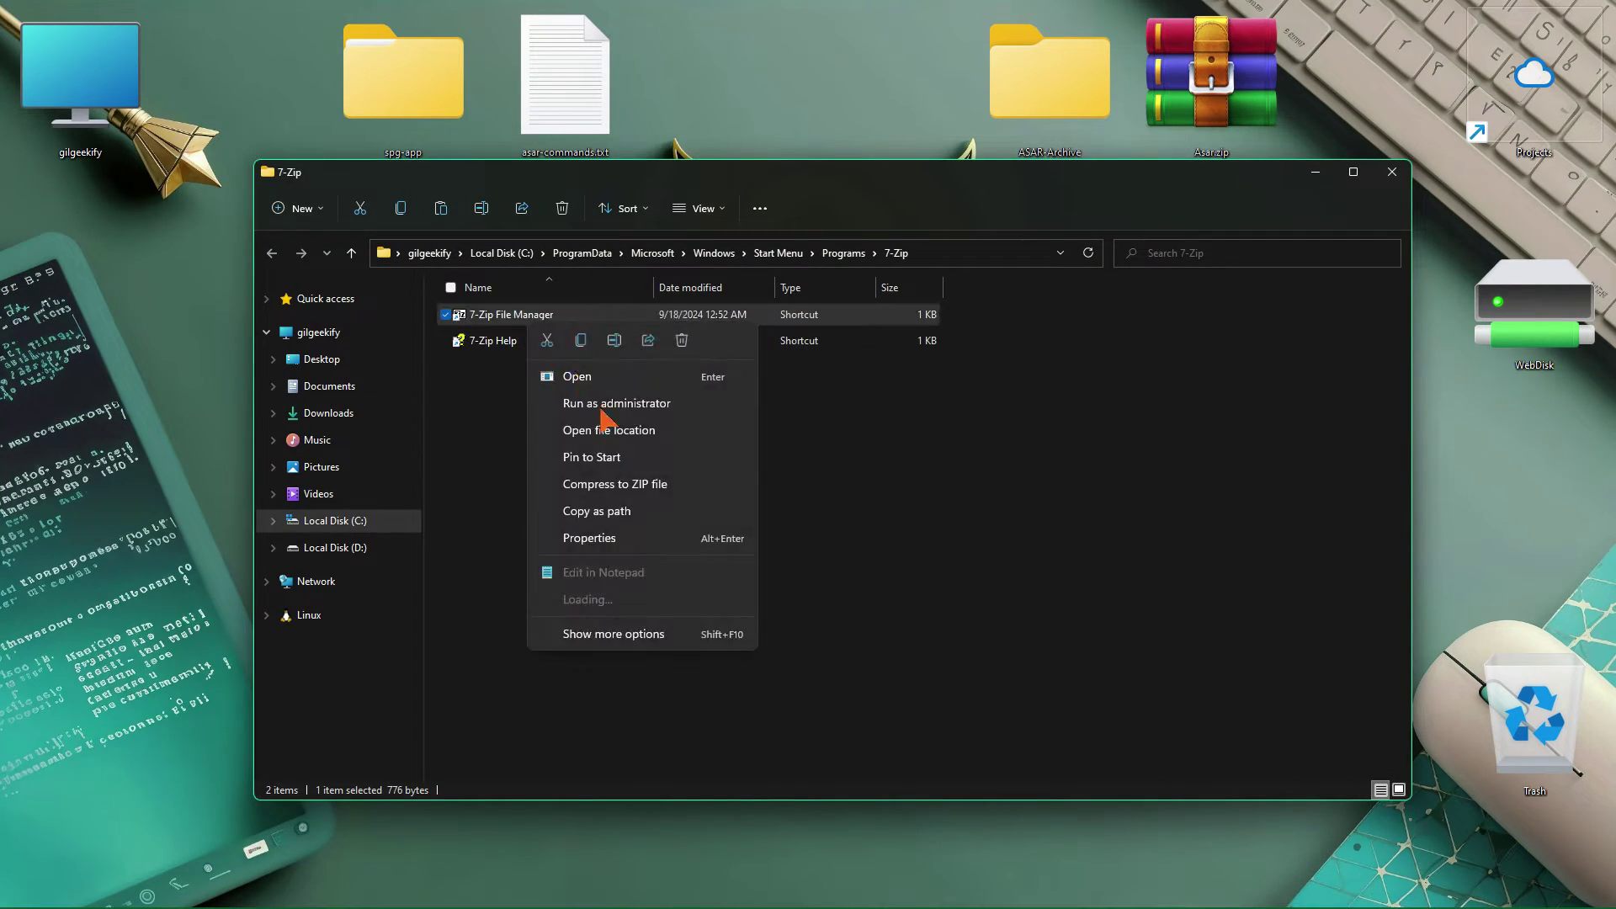
{"action": "left_click", "coordinate": [616, 426]}
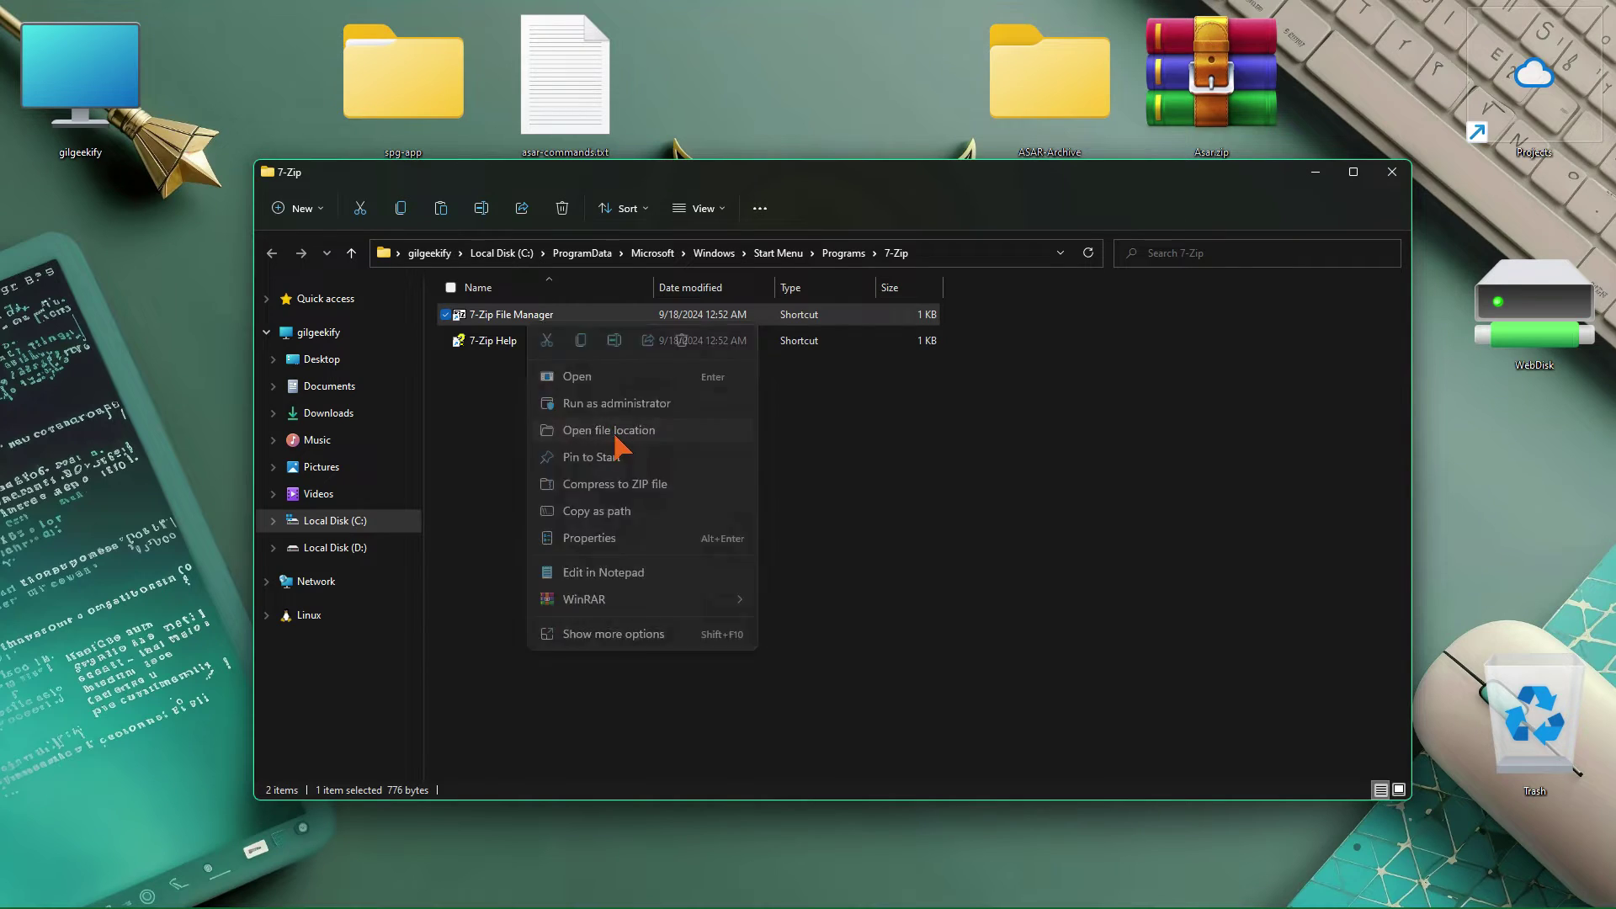
Create a Formats folder there with admin approval and paste Asar.64.dll into it
{"action": "left_click", "coordinate": [1048, 510]}
{"action": "key", "text": "ctrl+v"}
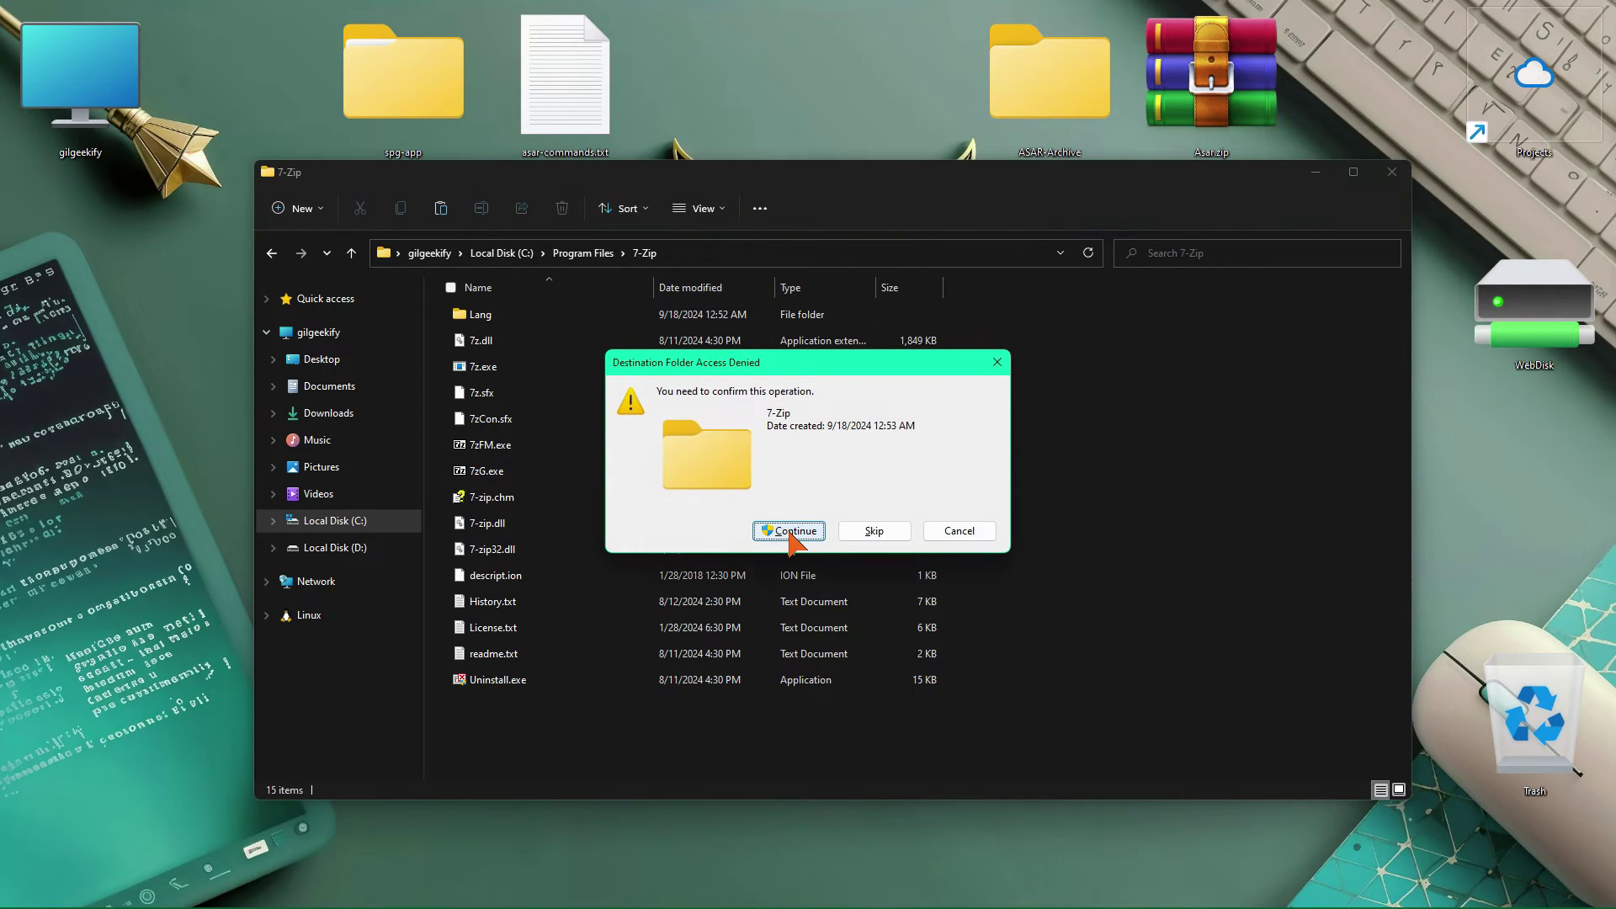
{"action": "left_click", "coordinate": [790, 531]}
{"action": "type", "text": "F"}
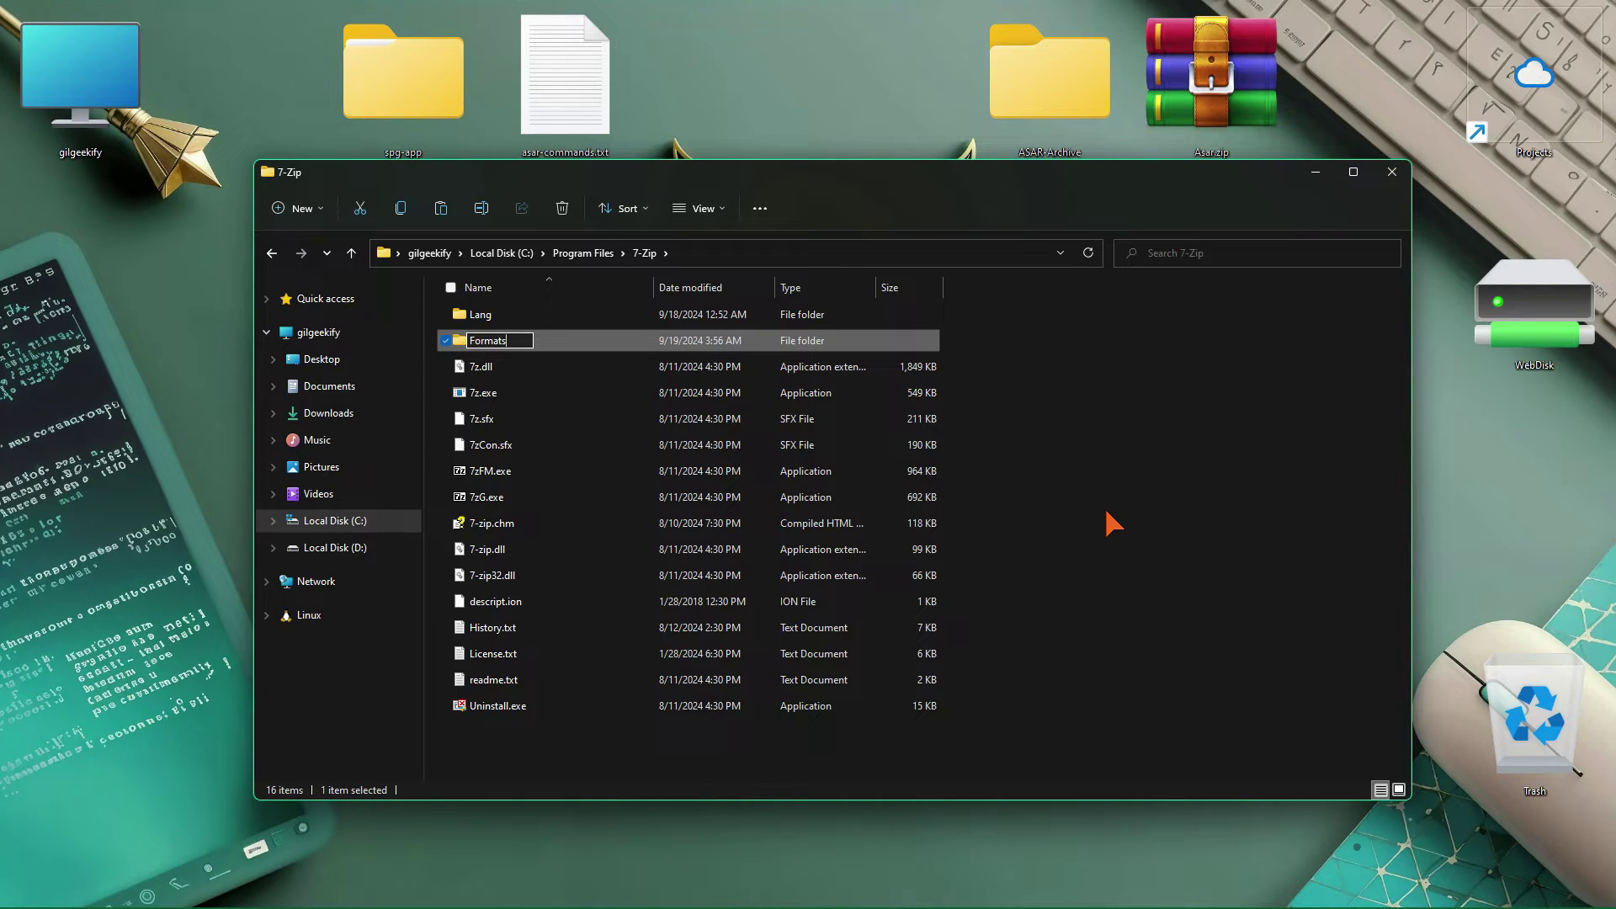
{"action": "type", "text": "ormats"}
{"action": "key", "text": "Return"}
{"action": "key", "text": "Return"}
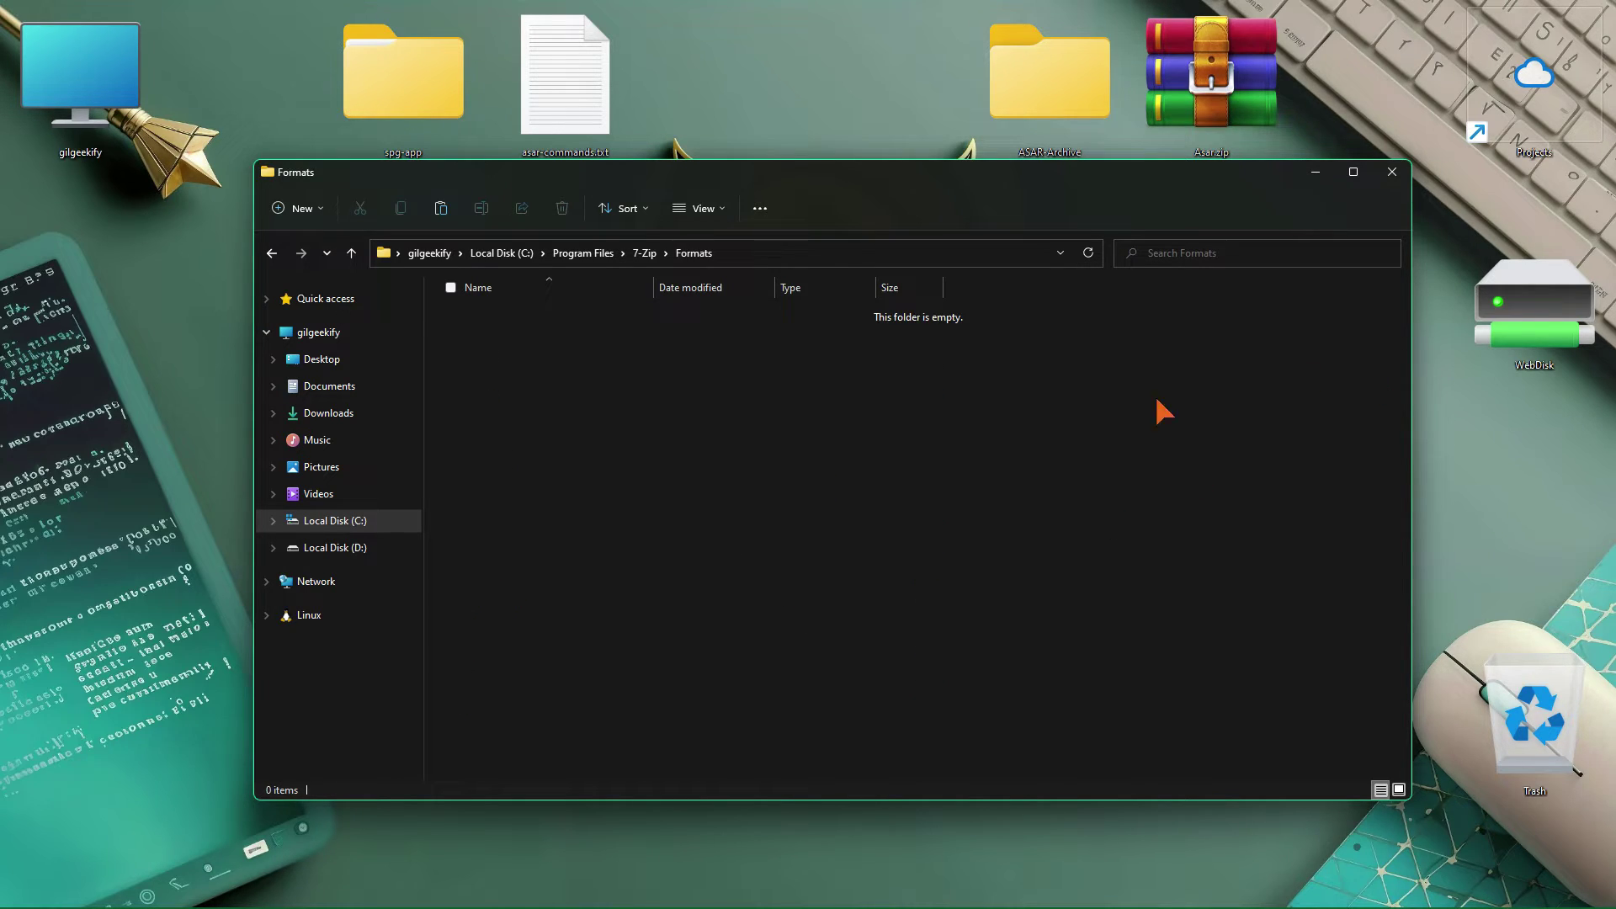
{"action": "key", "text": "ctrl+v"}
{"action": "left_click", "coordinate": [761, 354]}
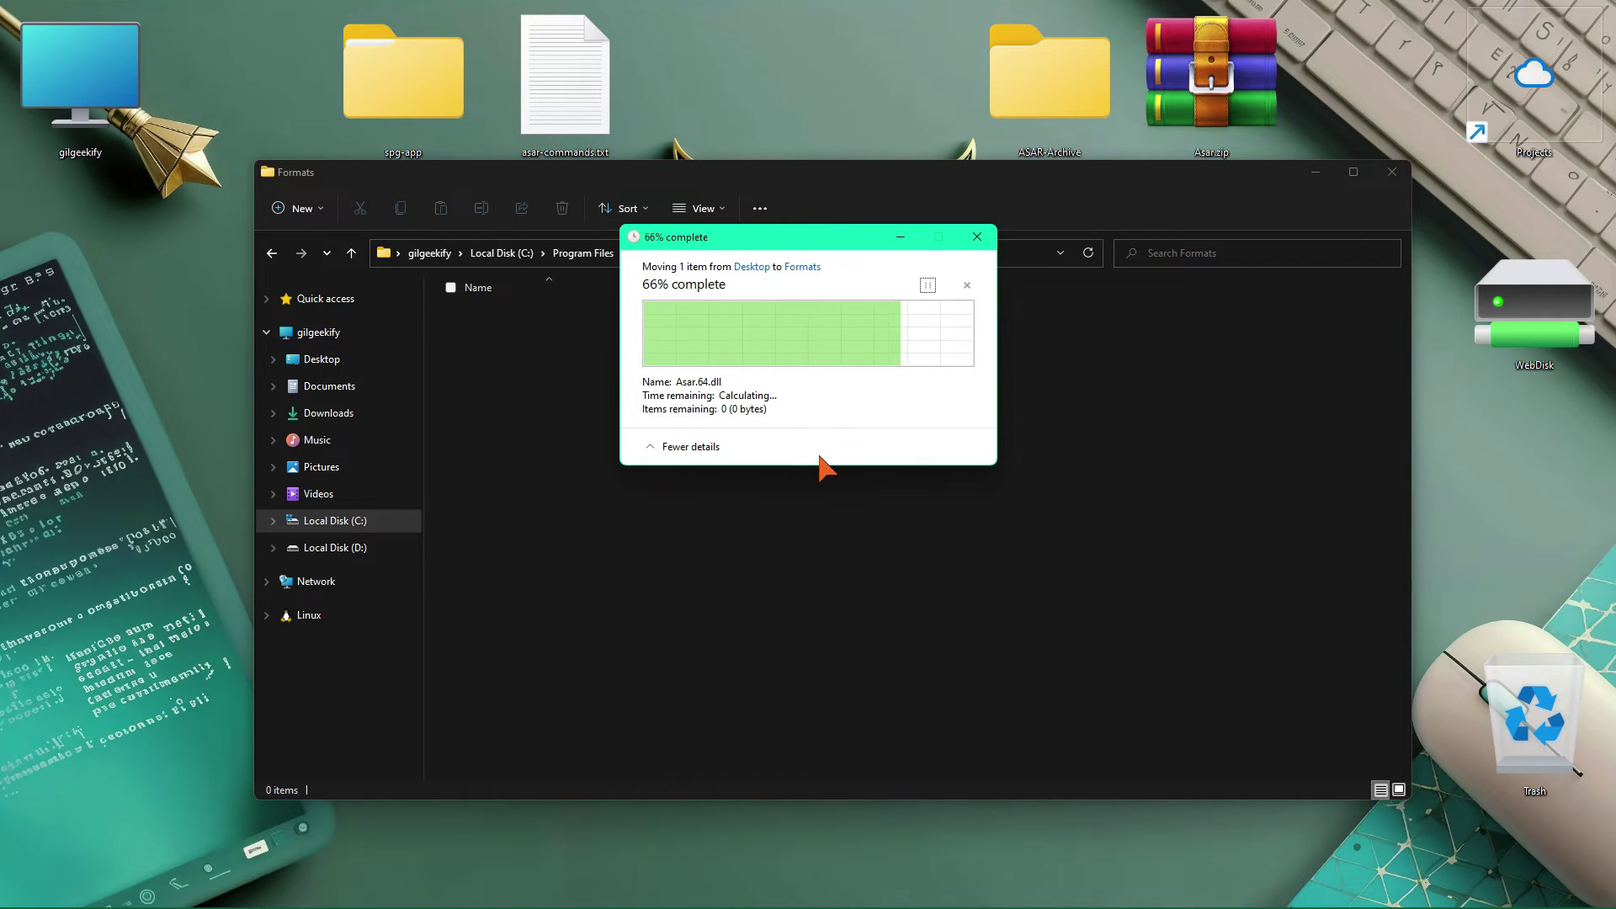
{"action": "left_click", "coordinate": [999, 399]}
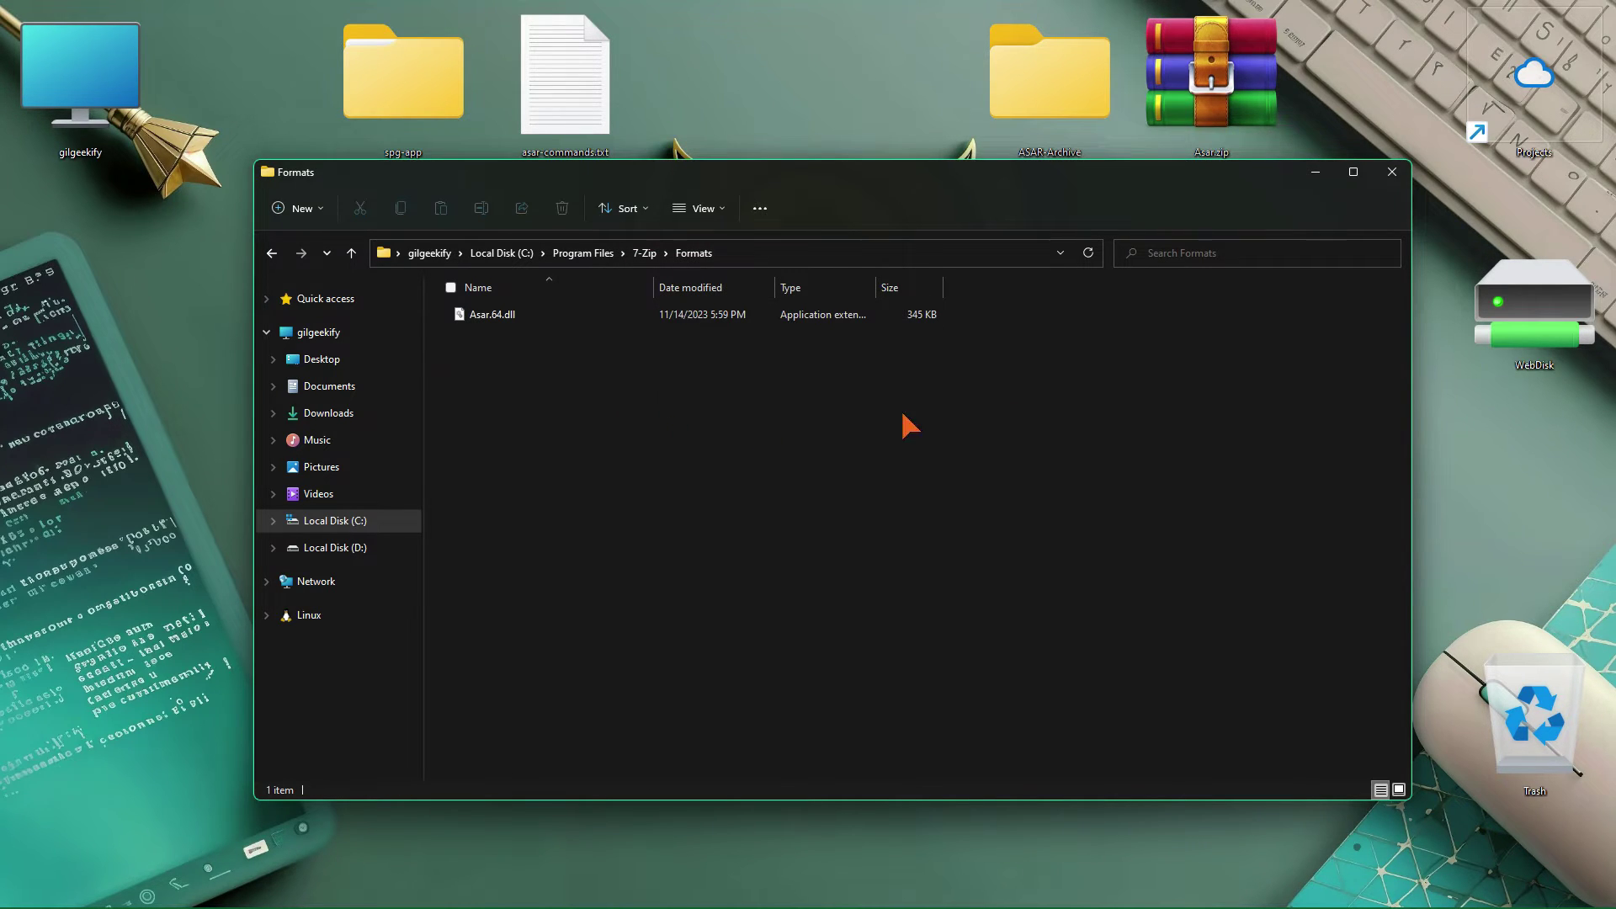
{"action": "left_click", "coordinate": [1394, 175]}
Open app.asar in 7-Zip and show the properties of main.js, confirming its Asar type
{"action": "key", "text": "alt+Tab"}
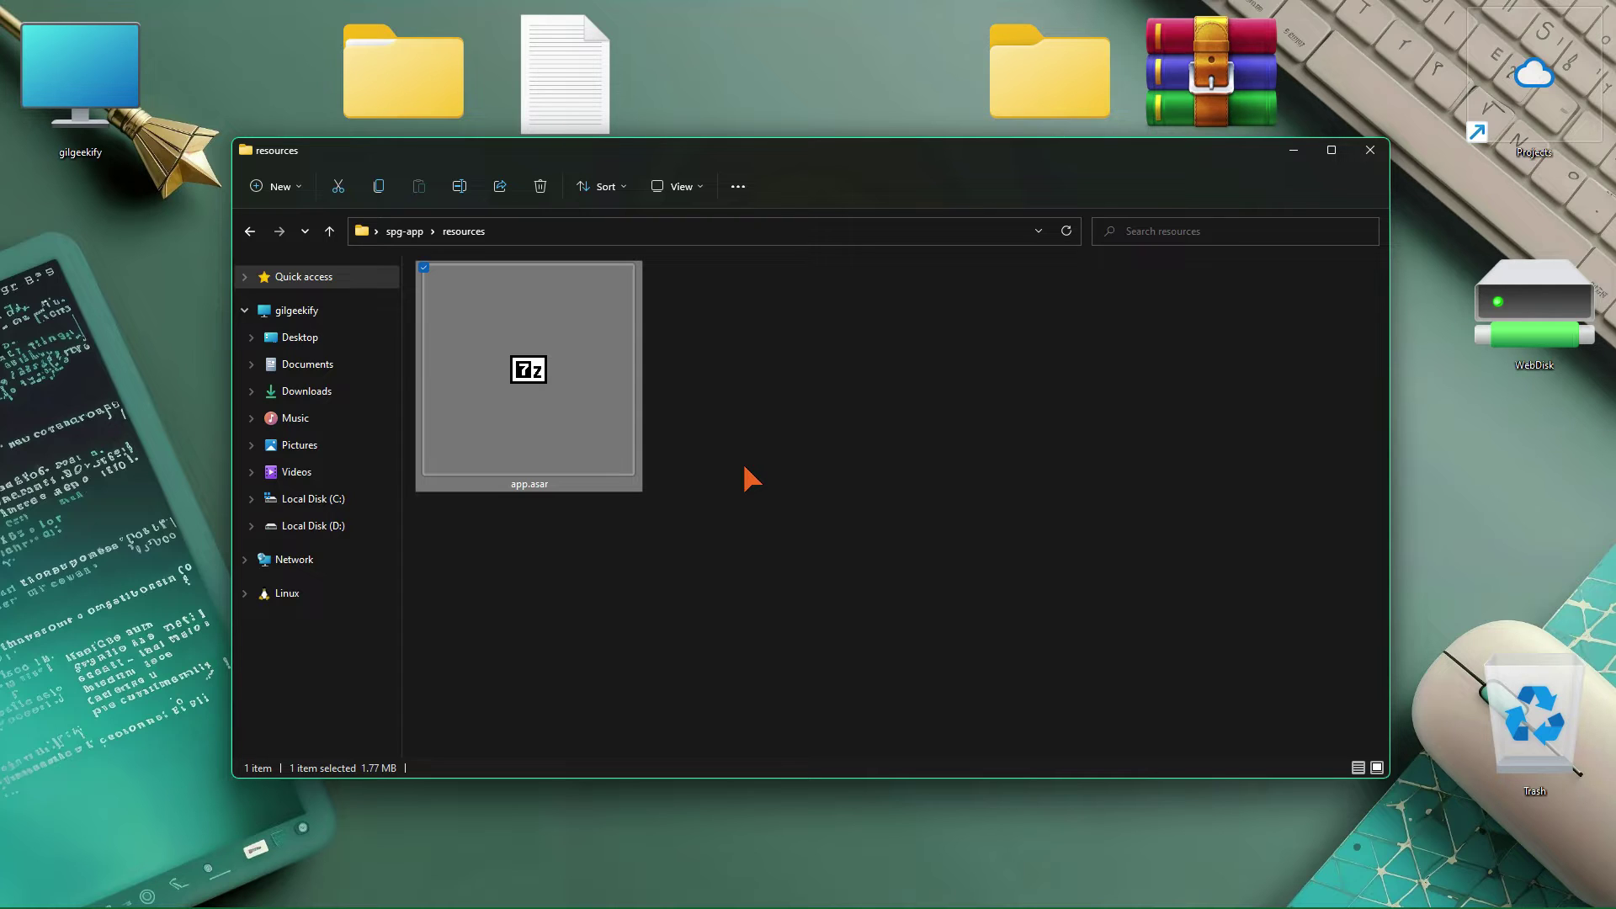
{"action": "left_click", "coordinate": [518, 446]}
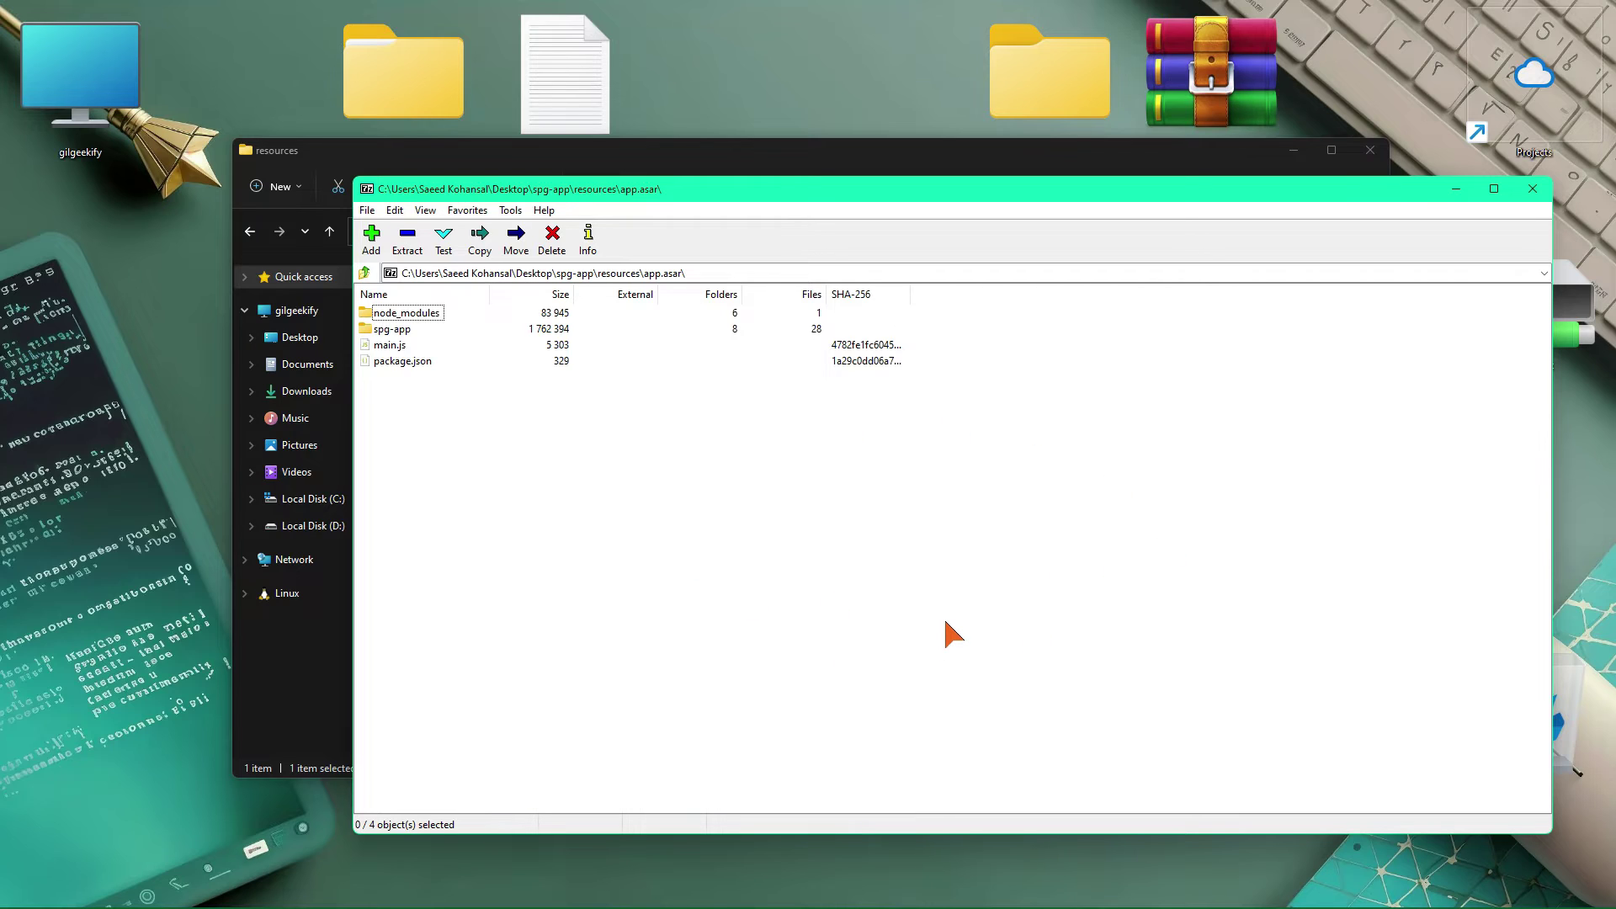
{"action": "left_click_drag", "start_coordinate": [413, 360], "coordinate": [368, 307]}
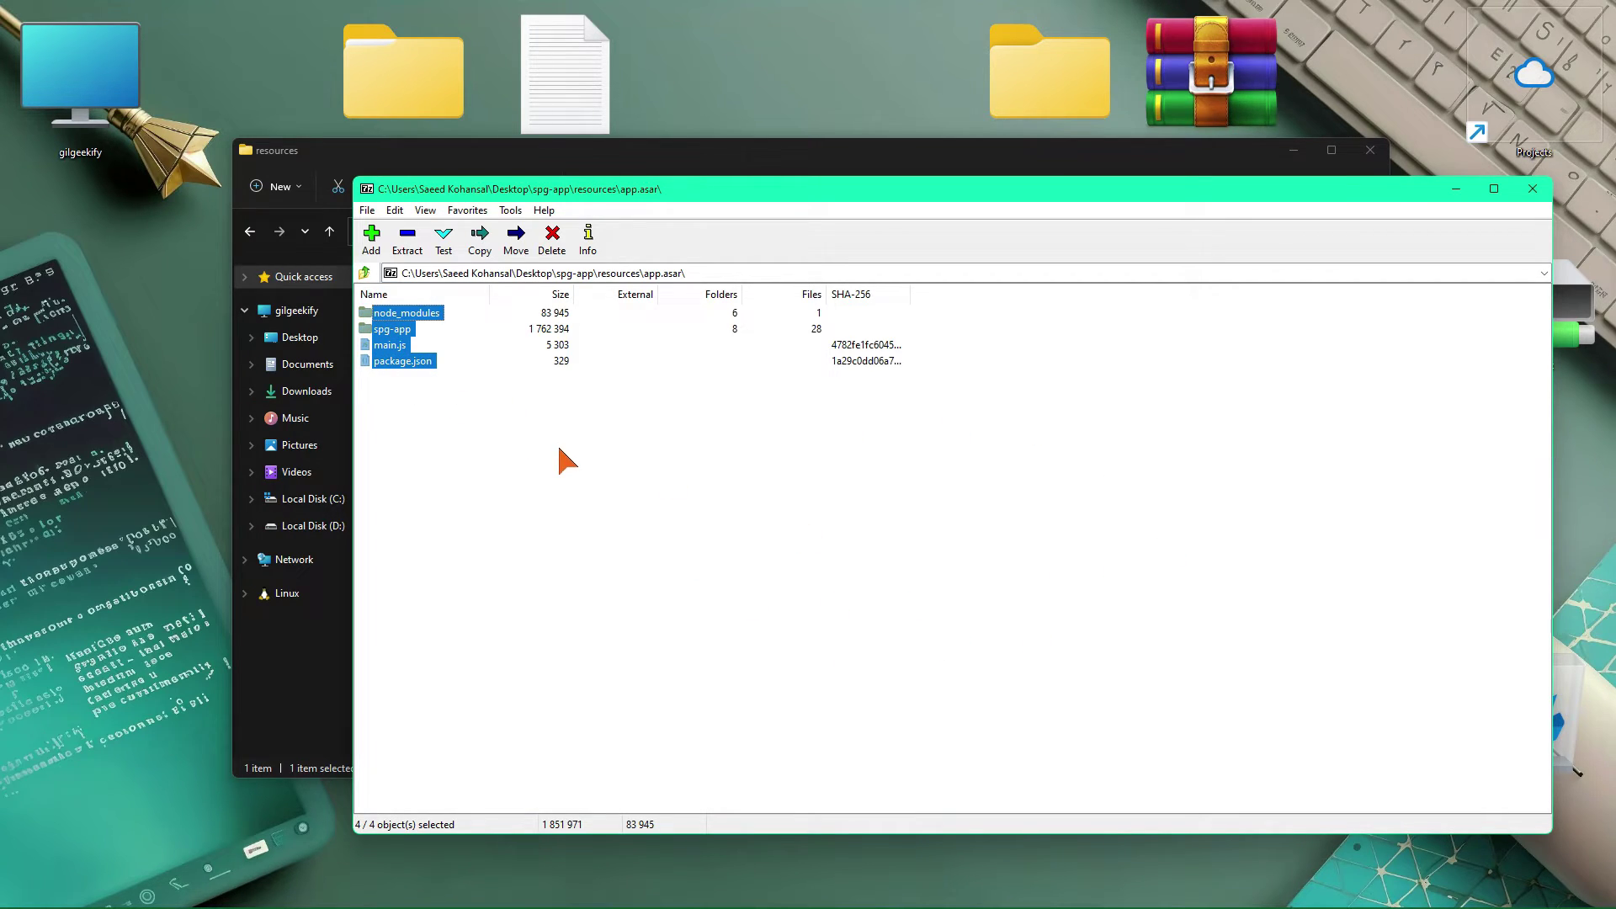
{"action": "left_click", "coordinate": [559, 448]}
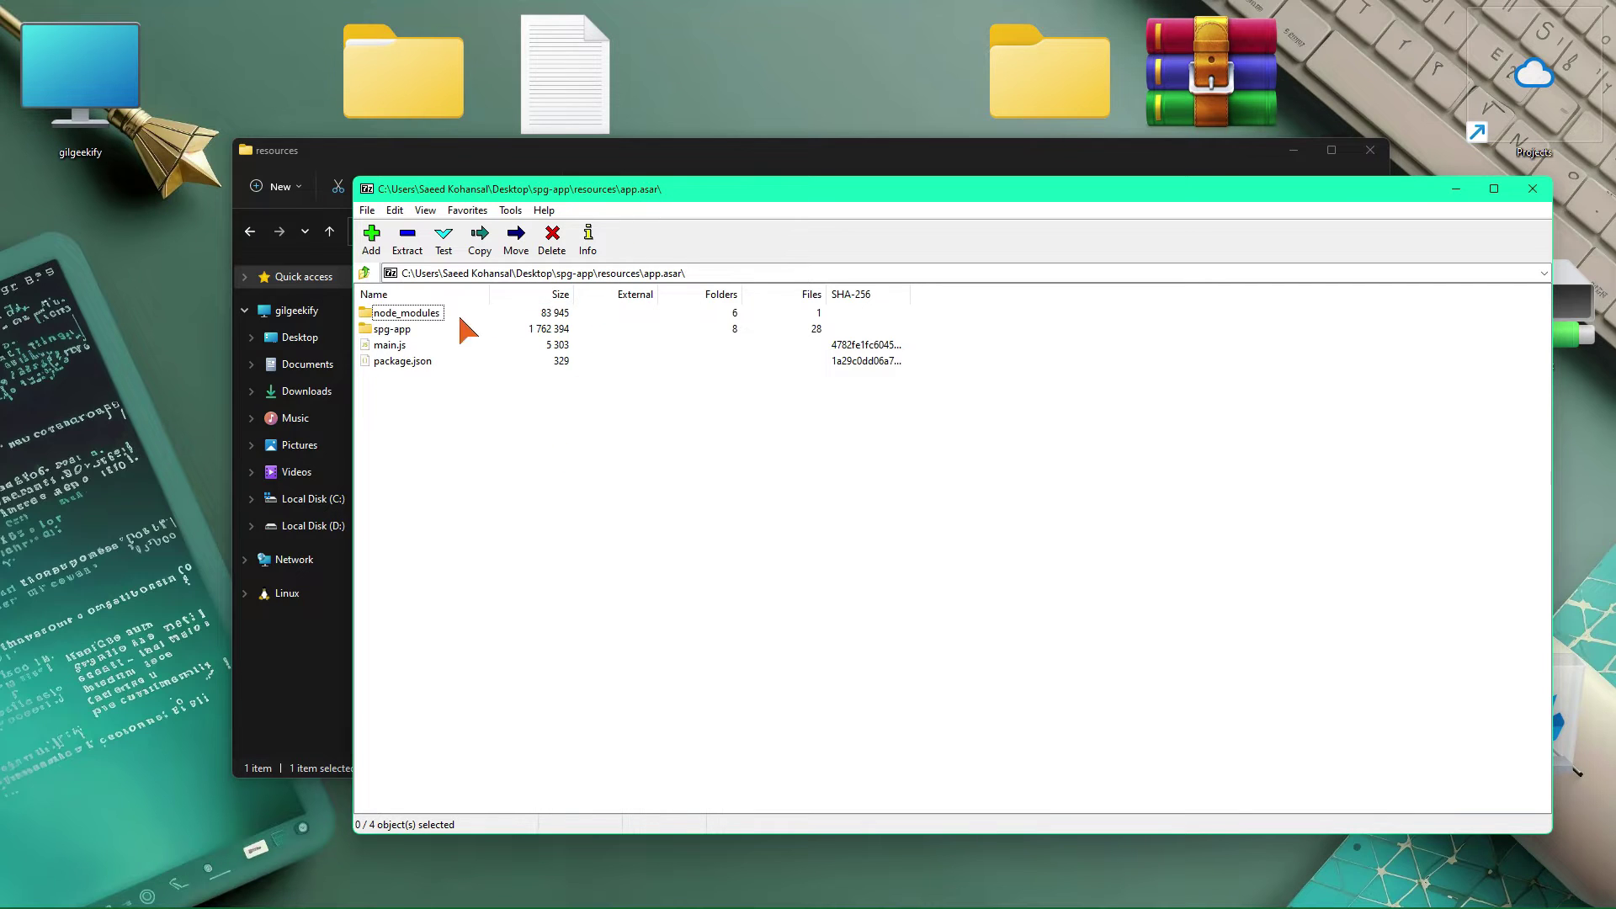
{"action": "left_click", "coordinate": [396, 345]}
{"action": "left_click", "coordinate": [588, 240]}
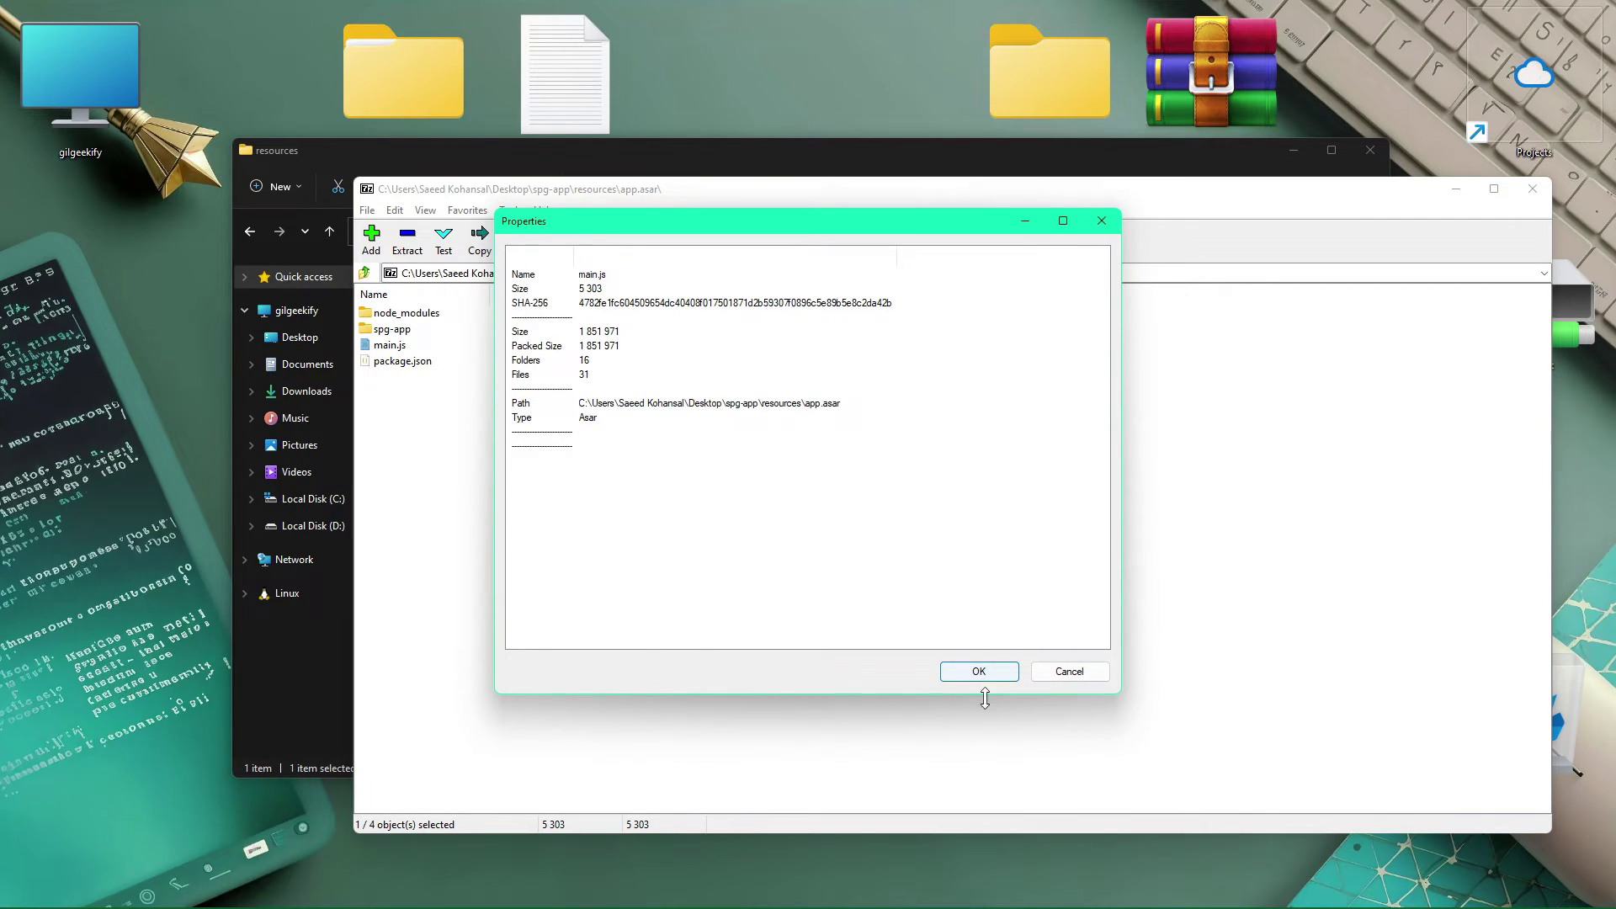
Drag main.js and package.json out of app.asar into the resources folder
{"action": "key", "text": "Escape"}
{"action": "left_click", "coordinate": [553, 240]}
{"action": "left_click", "coordinate": [913, 522]}
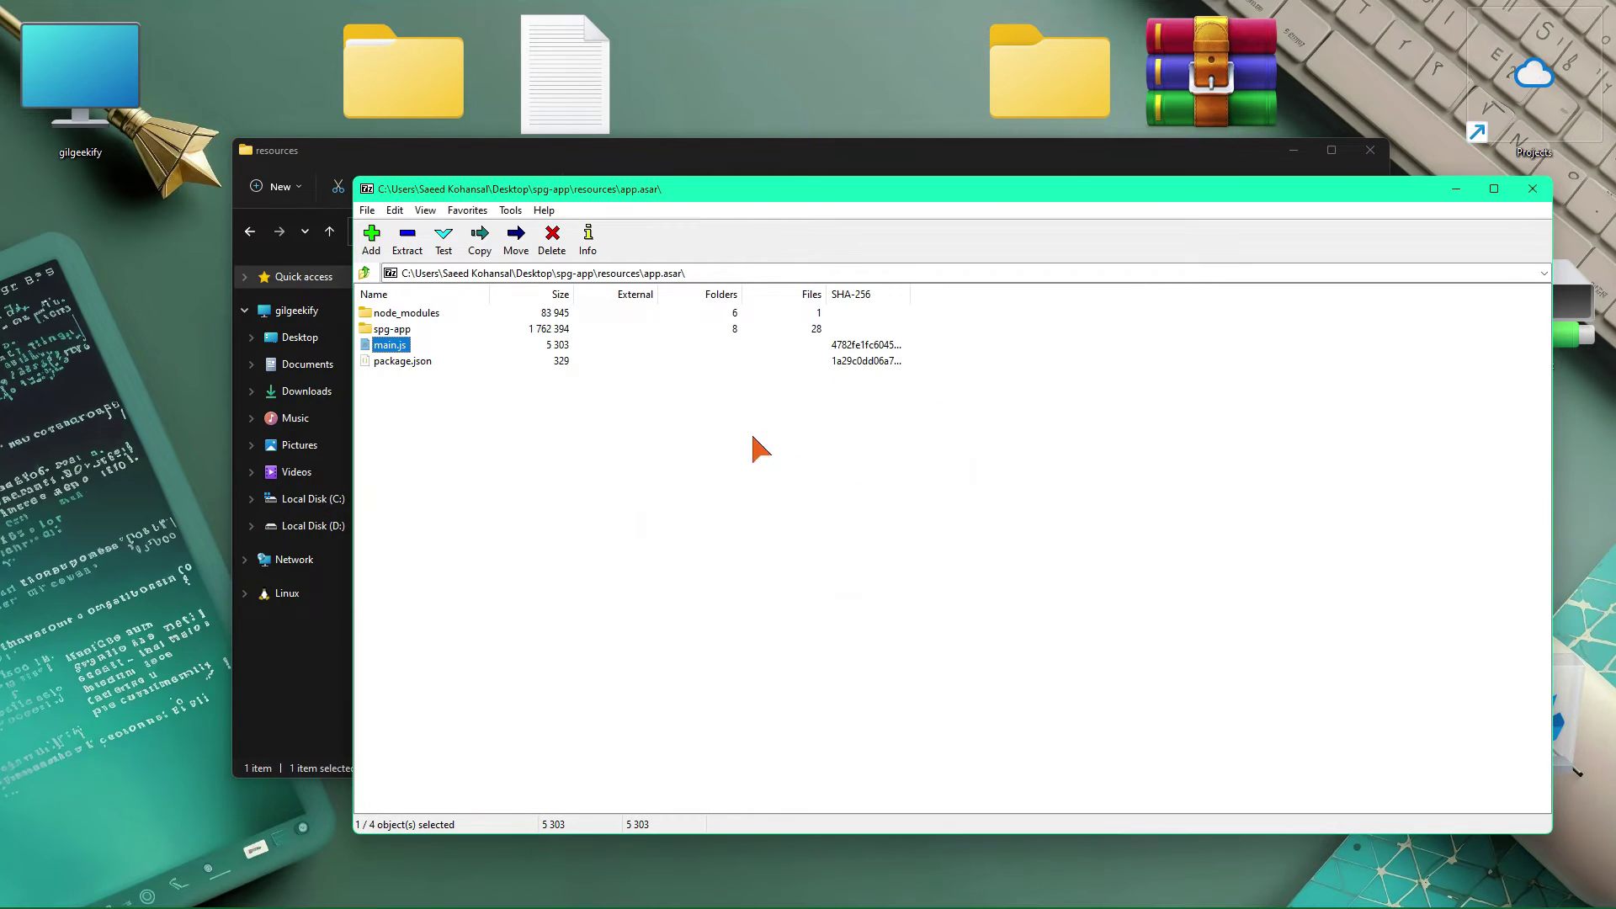
{"action": "left_click", "coordinate": [516, 238]}
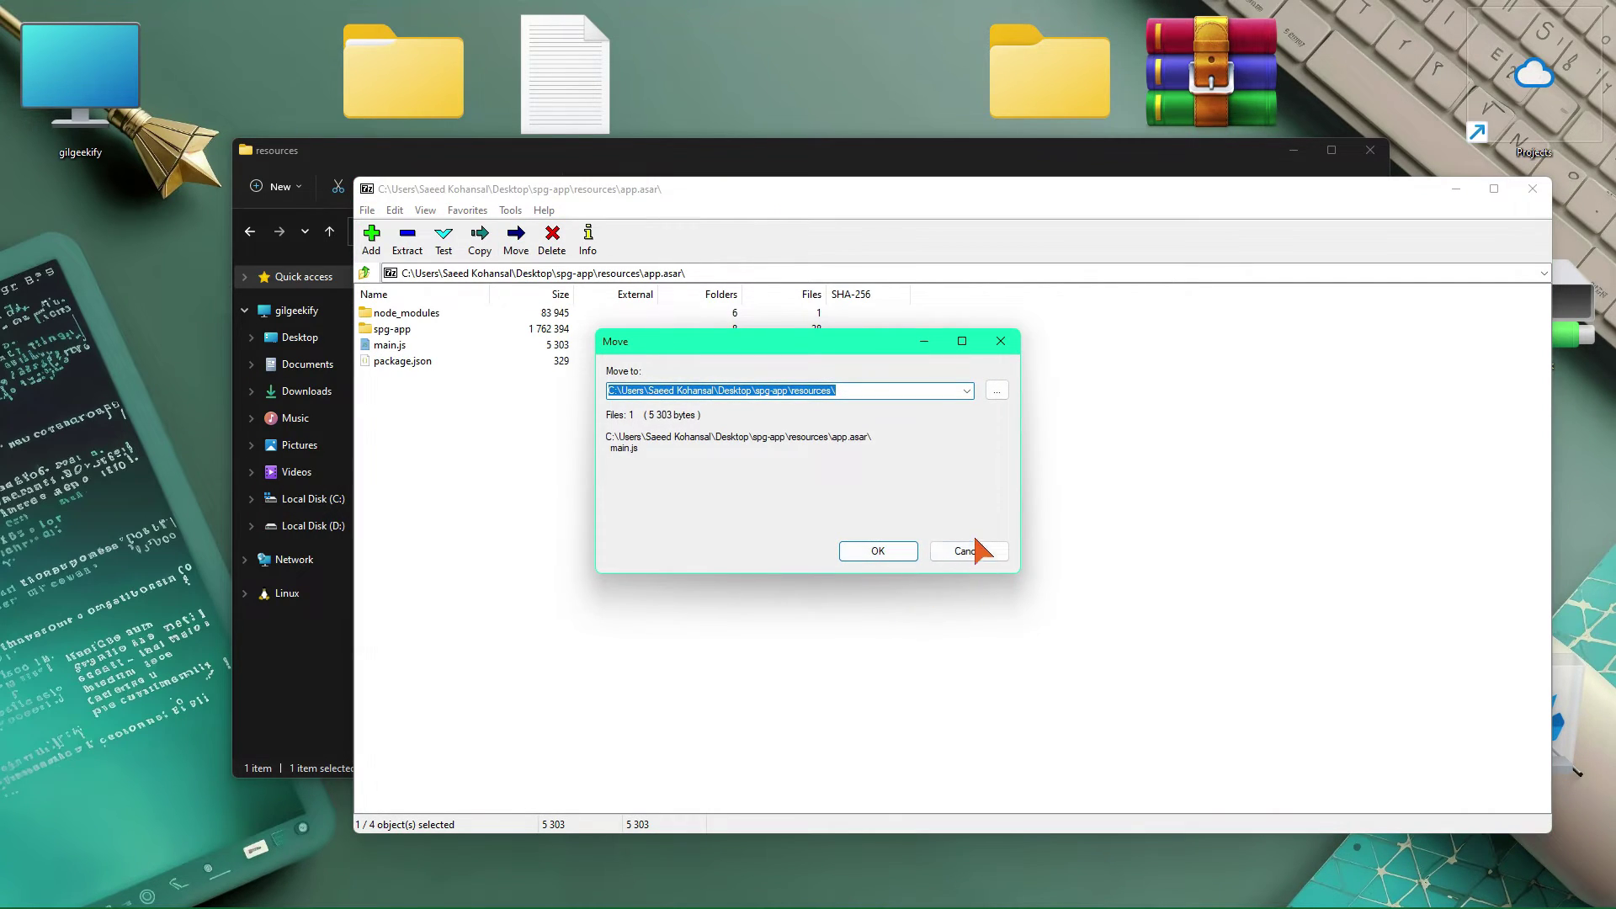
{"action": "left_click", "coordinate": [972, 548]}
{"action": "left_click_drag", "start_coordinate": [824, 188], "coordinate": [1172, 212]}
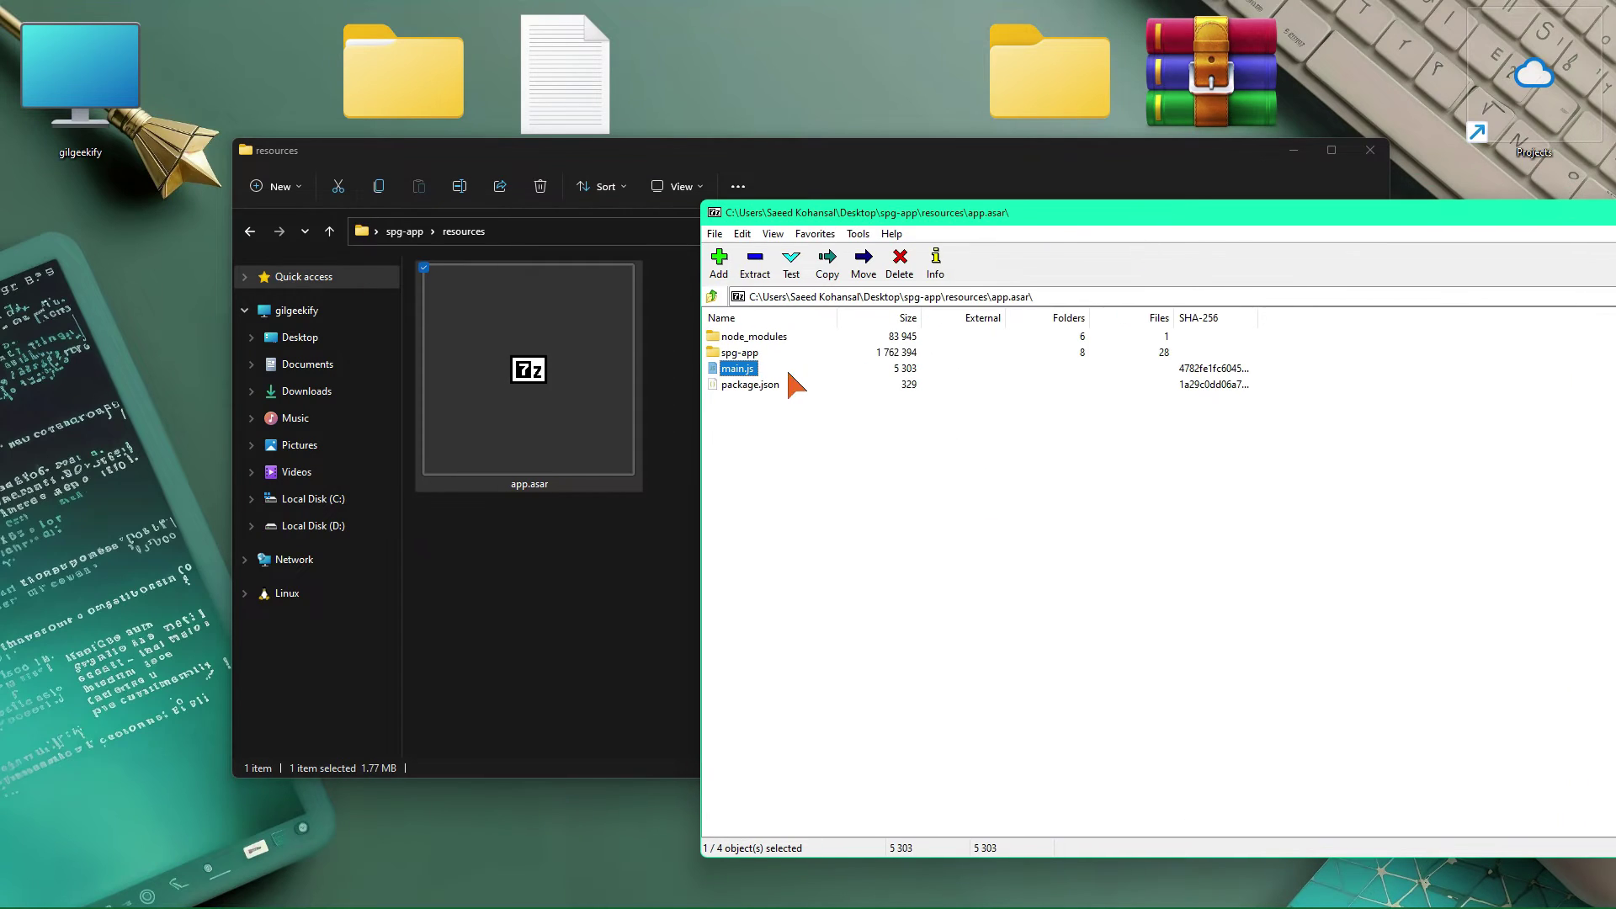
{"action": "left_click_drag", "start_coordinate": [605, 592], "coordinate": [603, 587]}
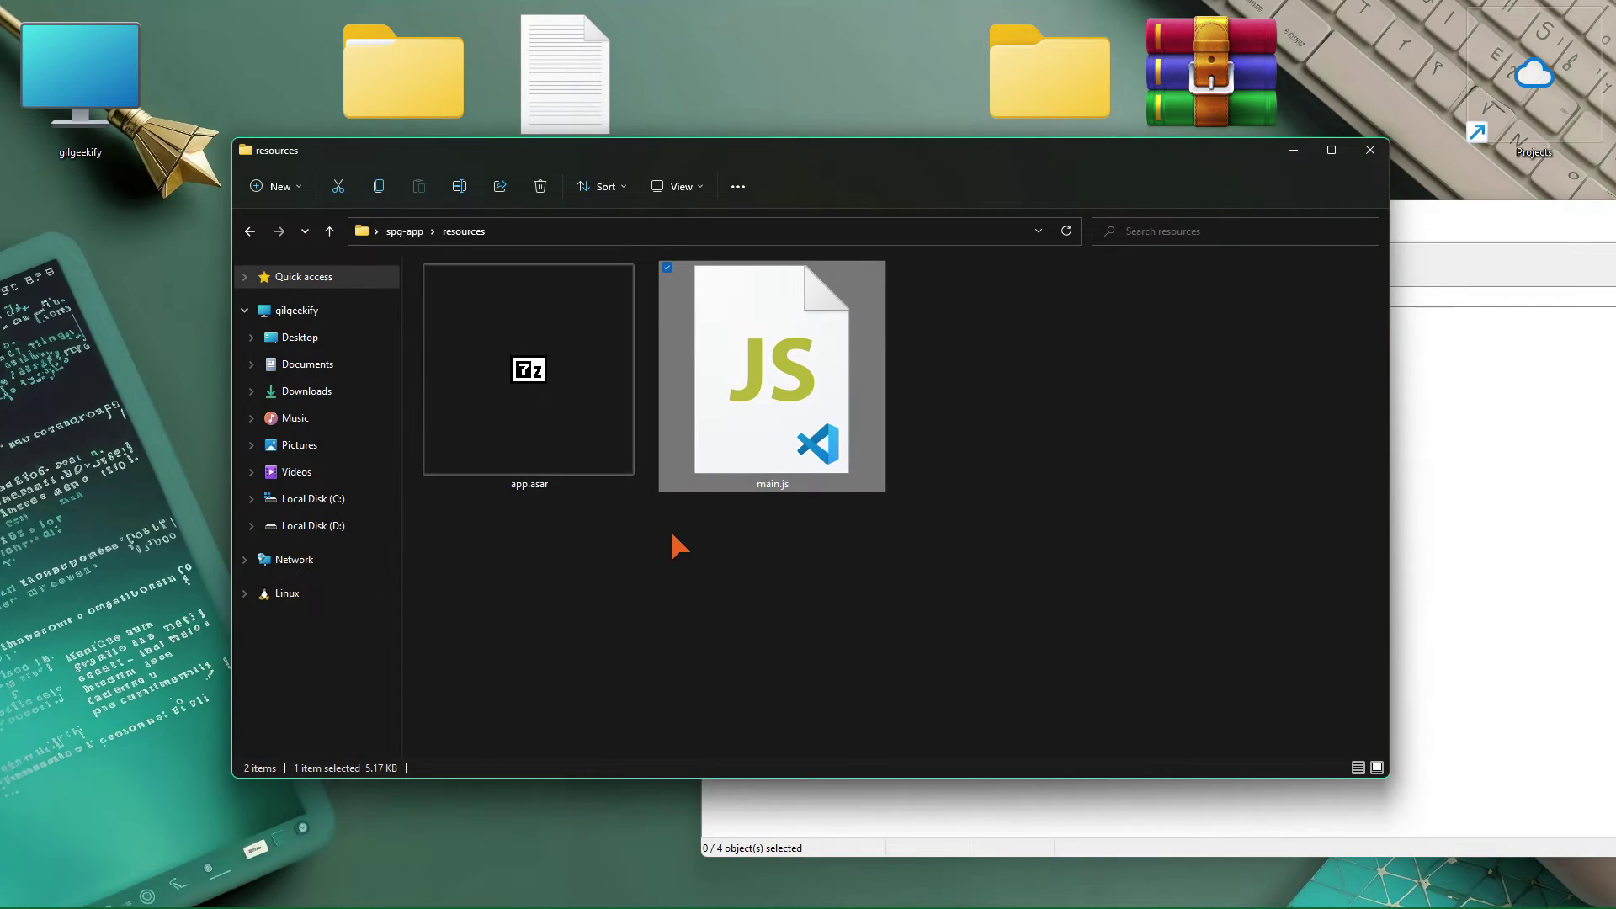
{"action": "left_click", "coordinate": [1415, 517]}
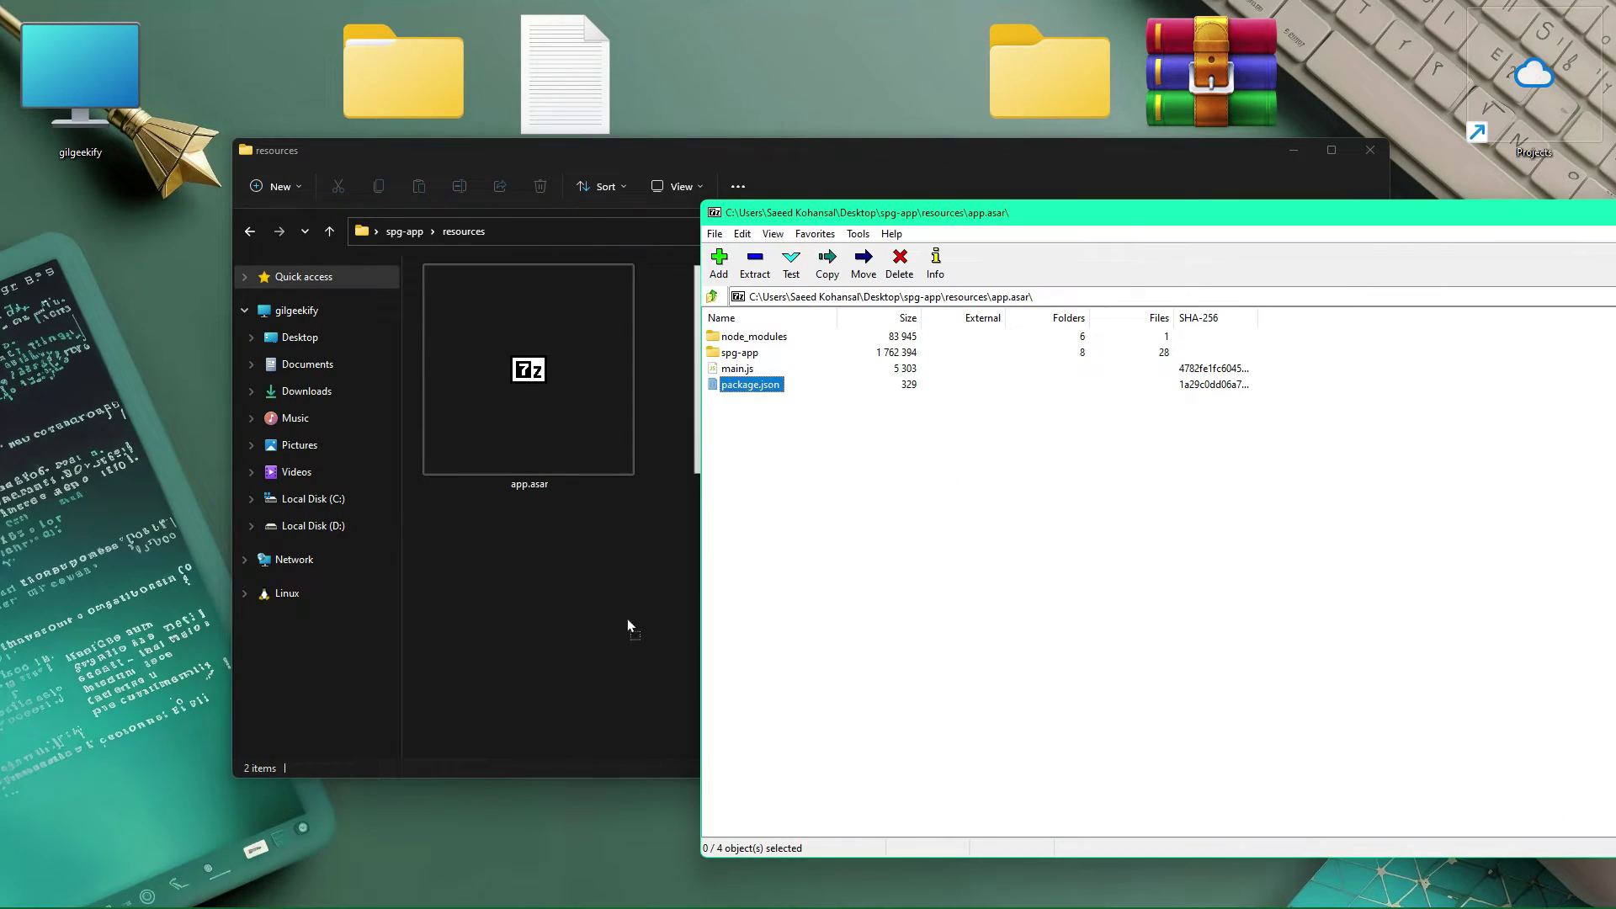
{"action": "left_click_drag", "start_coordinate": [628, 625], "coordinate": [846, 579]}
{"action": "left_click", "coordinate": [1441, 532]}
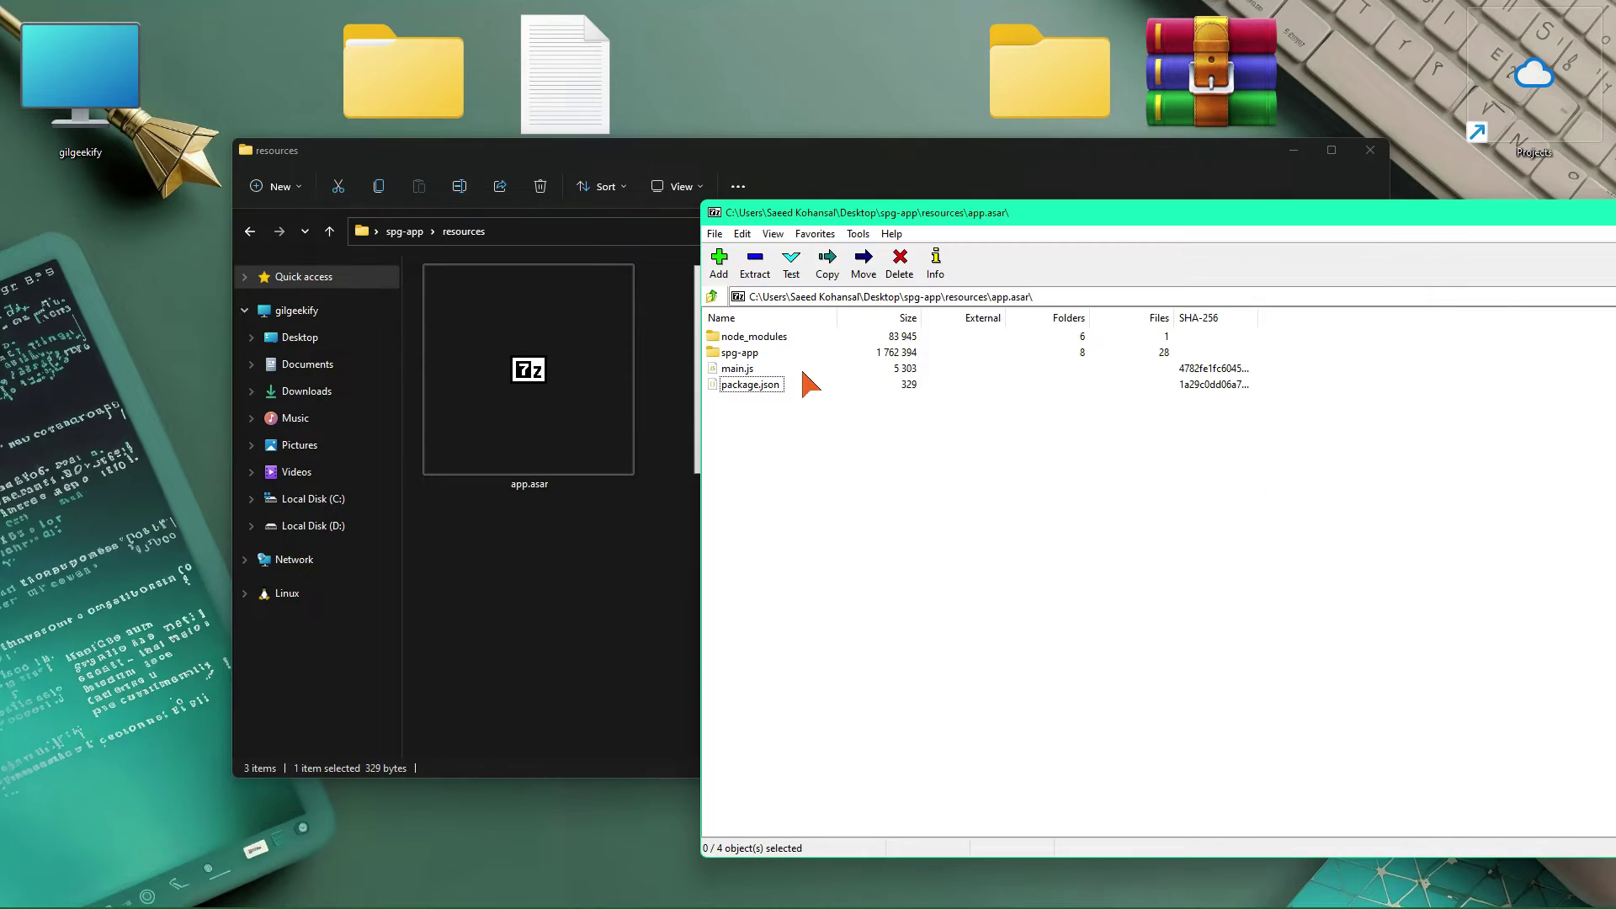
Browse to spg-app\assets\icon\logo in the archive and copy full-size.jpg into resources
{"action": "double_click", "coordinate": [728, 355]}
{"action": "double_click", "coordinate": [733, 336]}
{"action": "double_click", "coordinate": [737, 384]}
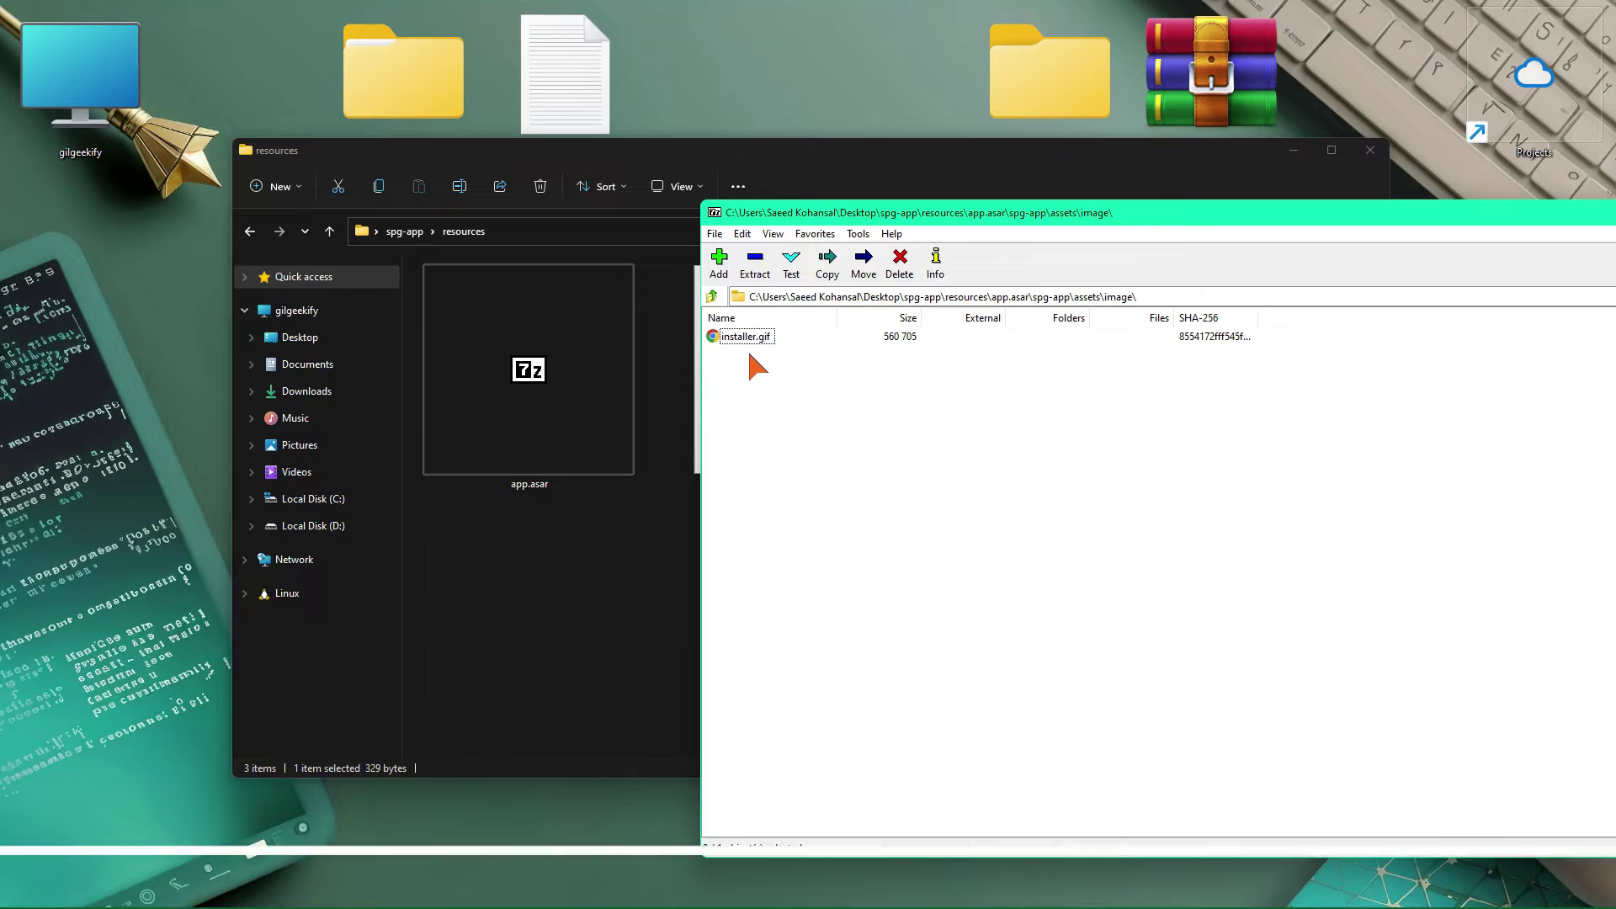
{"action": "key", "text": "BackSpace"}
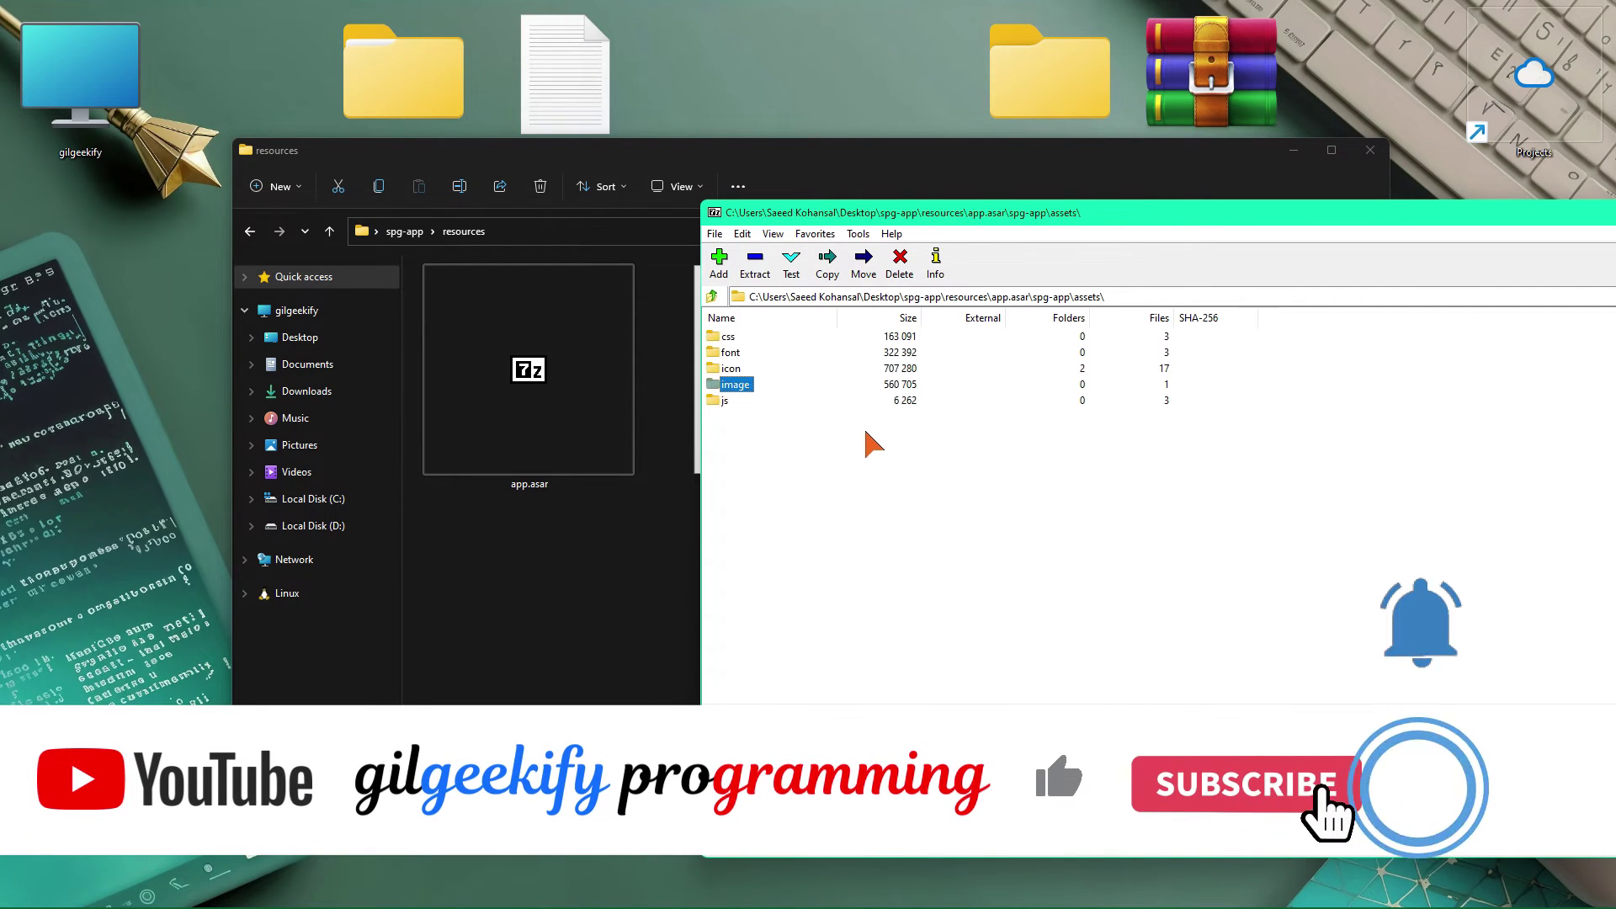
{"action": "left_click", "coordinate": [737, 370]}
{"action": "double_click", "coordinate": [732, 371]}
{"action": "double_click", "coordinate": [732, 339]}
{"action": "left_click_drag", "start_coordinate": [746, 431], "coordinate": [618, 554]}
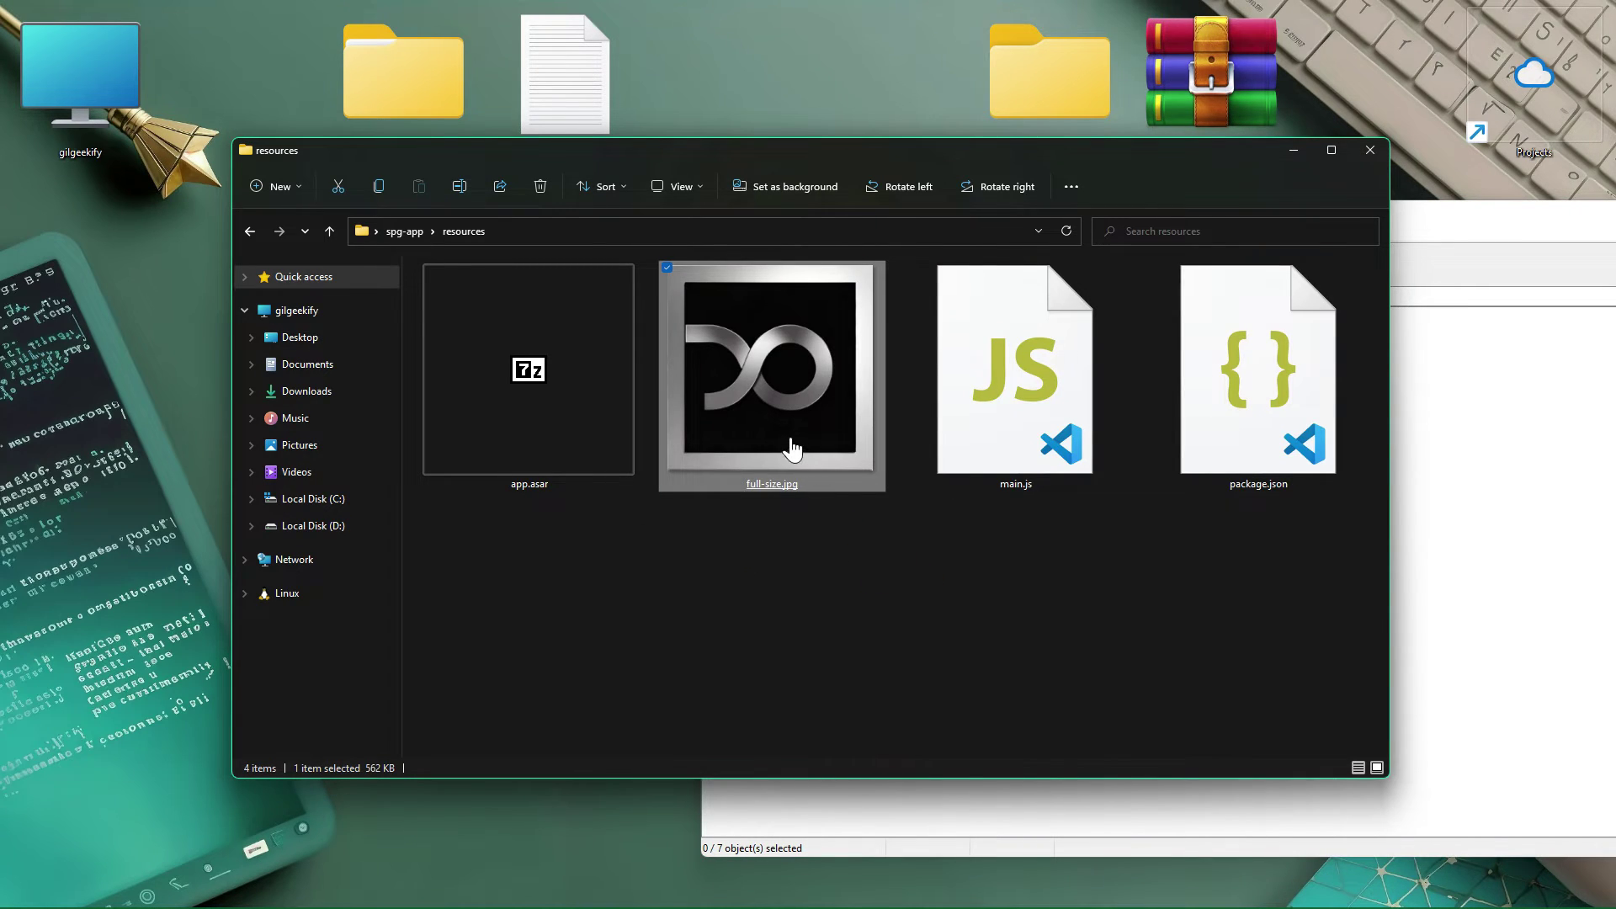
View full-size.jpg maximized in the image viewer, then close it
{"action": "double_click", "coordinate": [786, 447]}
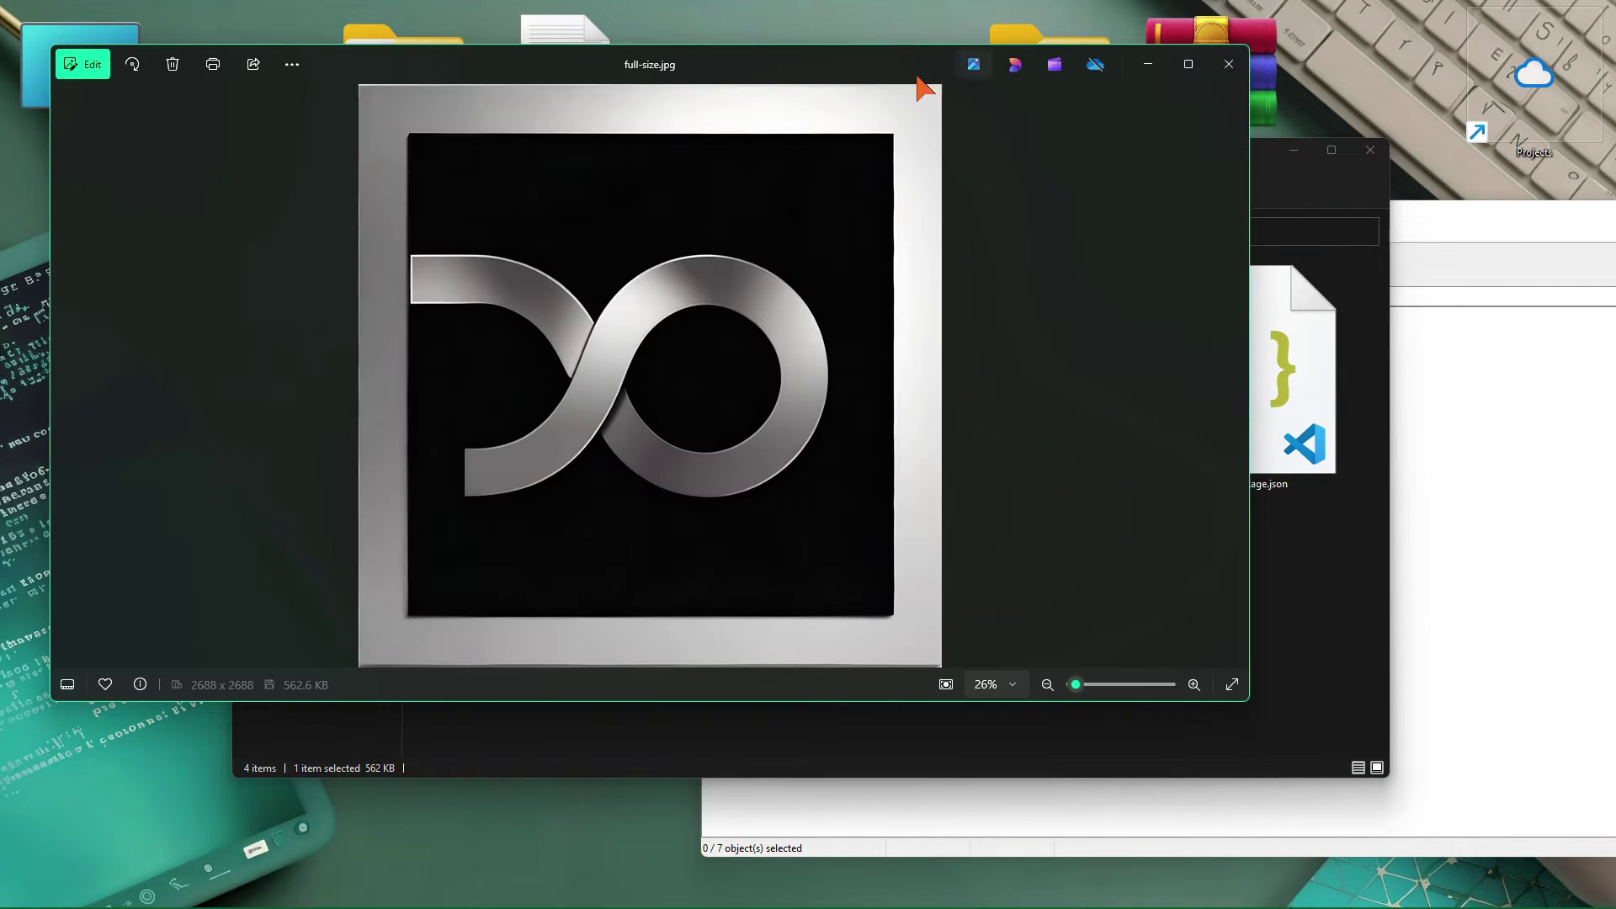
{"action": "double_click", "coordinate": [909, 78]}
{"action": "scroll", "coordinate": [884, 253], "scroll_direction": "up", "scroll_amount": 5}
{"action": "scroll", "coordinate": [1001, 305], "scroll_direction": "down", "scroll_amount": 5}
{"action": "left_click", "coordinate": [1596, 20]}
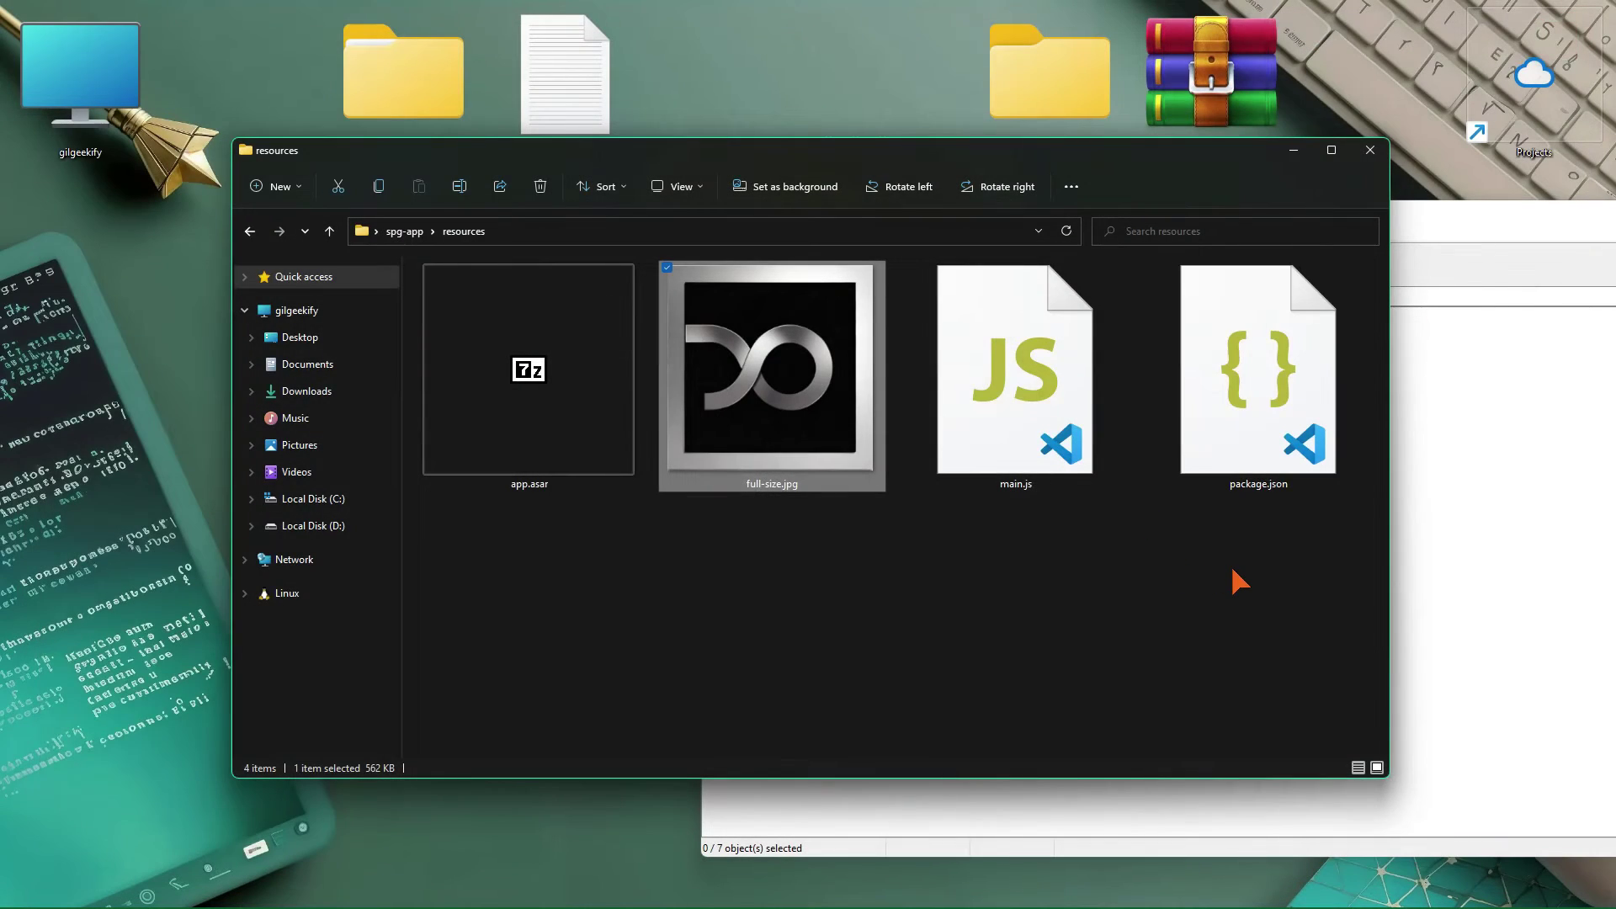
Drag full-size.jpg back onto the archive's spg-app folder and cancel the copy
{"action": "left_click", "coordinate": [1447, 229]}
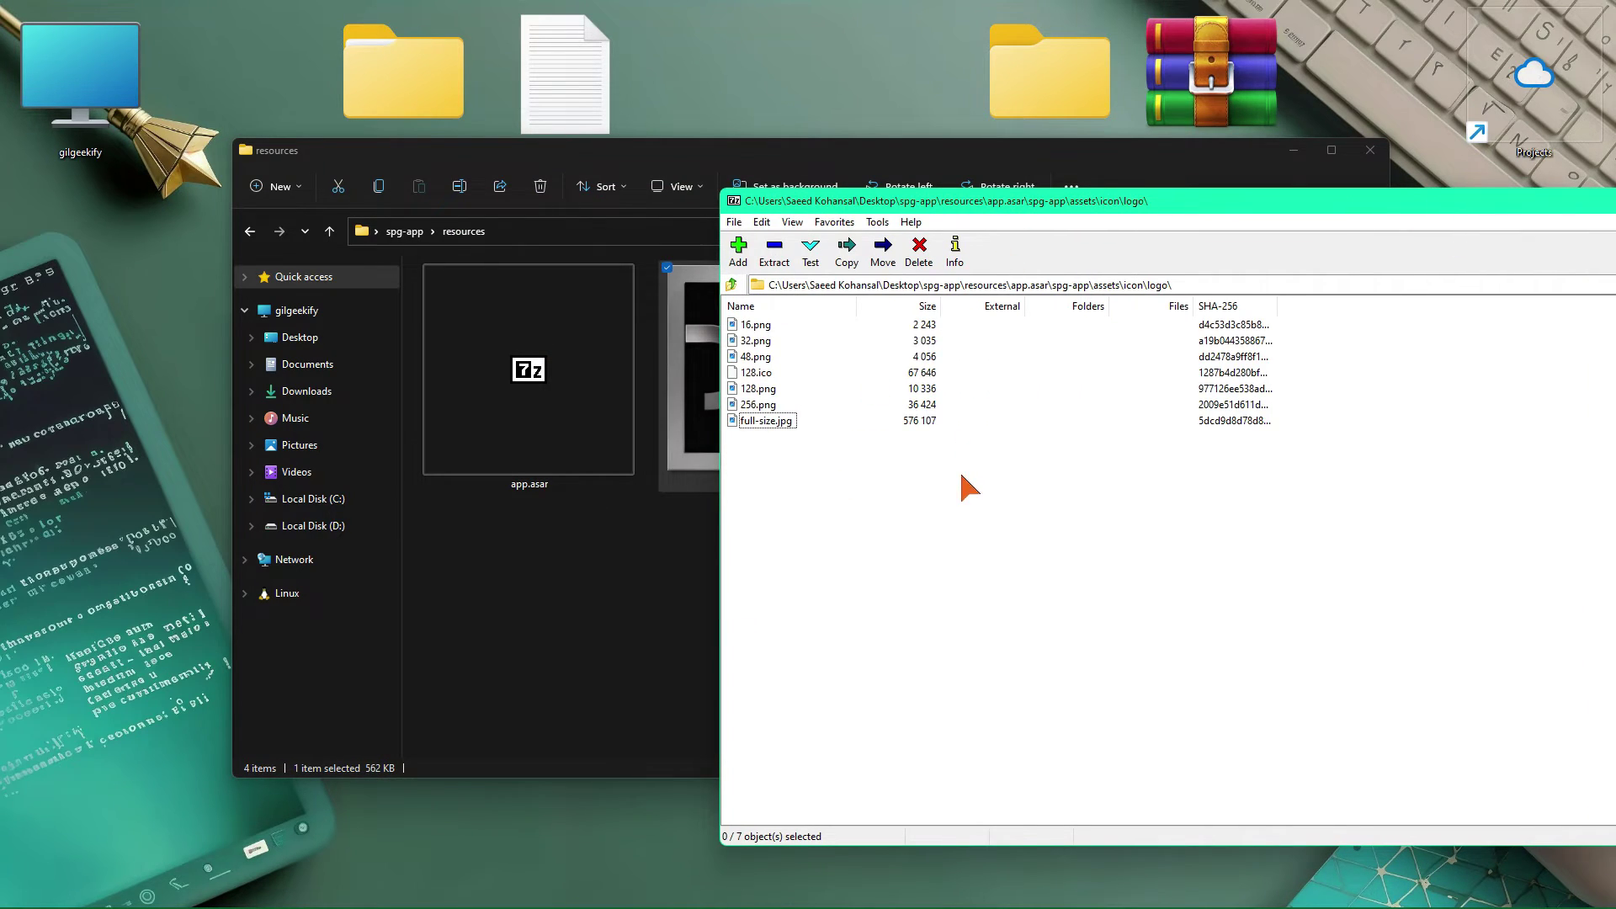
{"action": "key", "text": "BackSpace"}
{"action": "key", "text": "BackSpace"}
{"action": "key", "text": "BackSpace"}
{"action": "left_click_drag", "start_coordinate": [699, 423], "coordinate": [812, 515]}
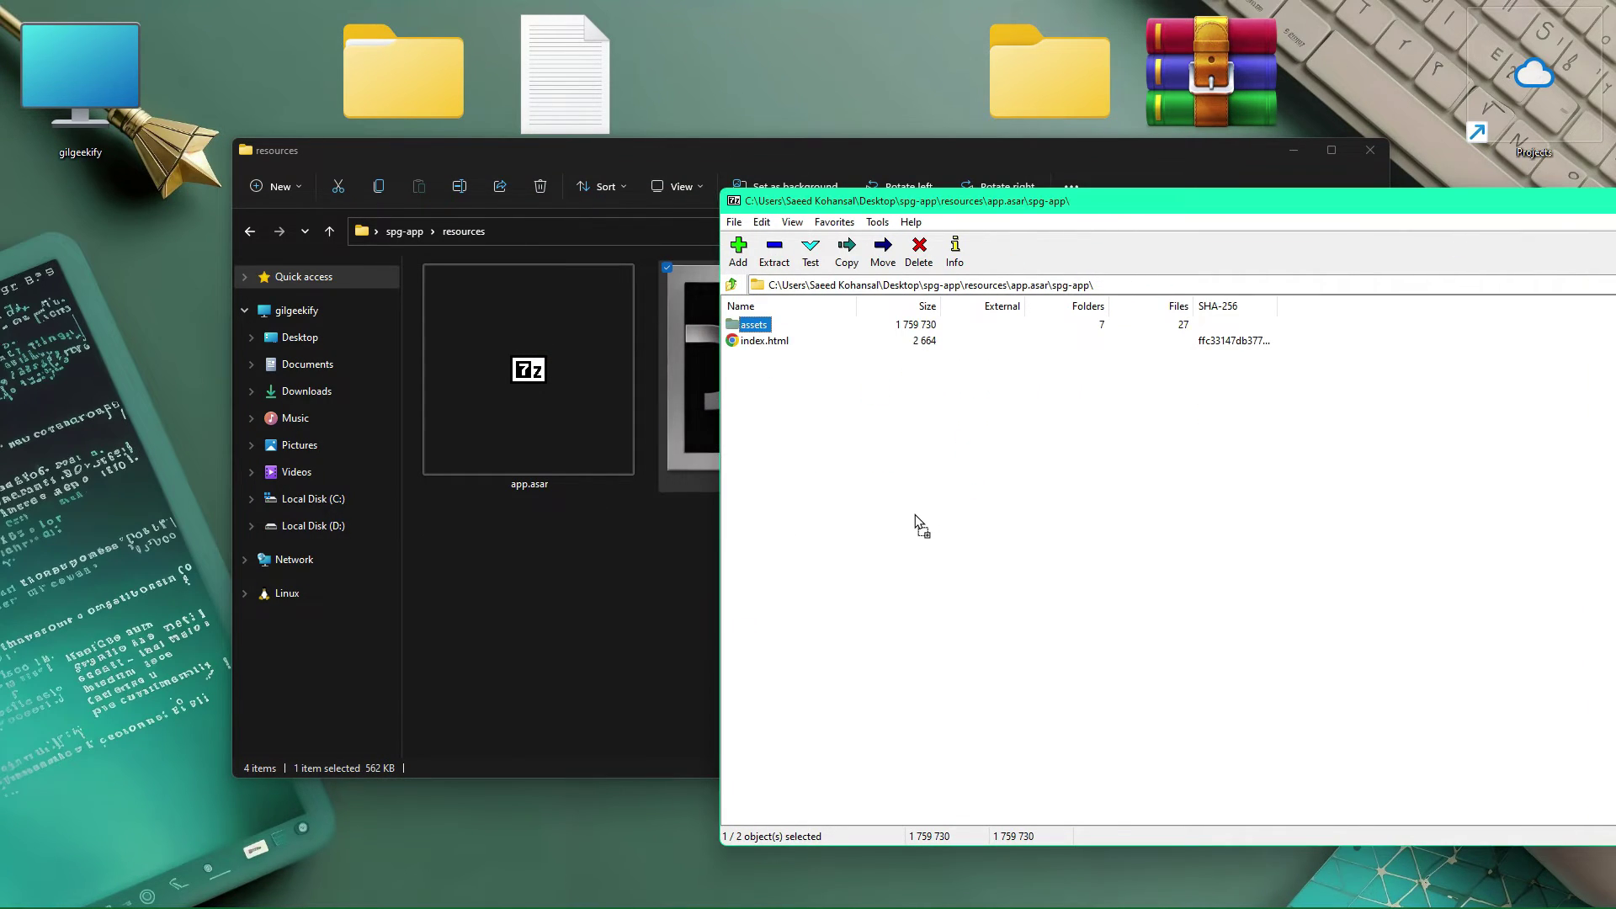
{"action": "left_click_drag", "start_coordinate": [916, 516], "coordinate": [916, 517]}
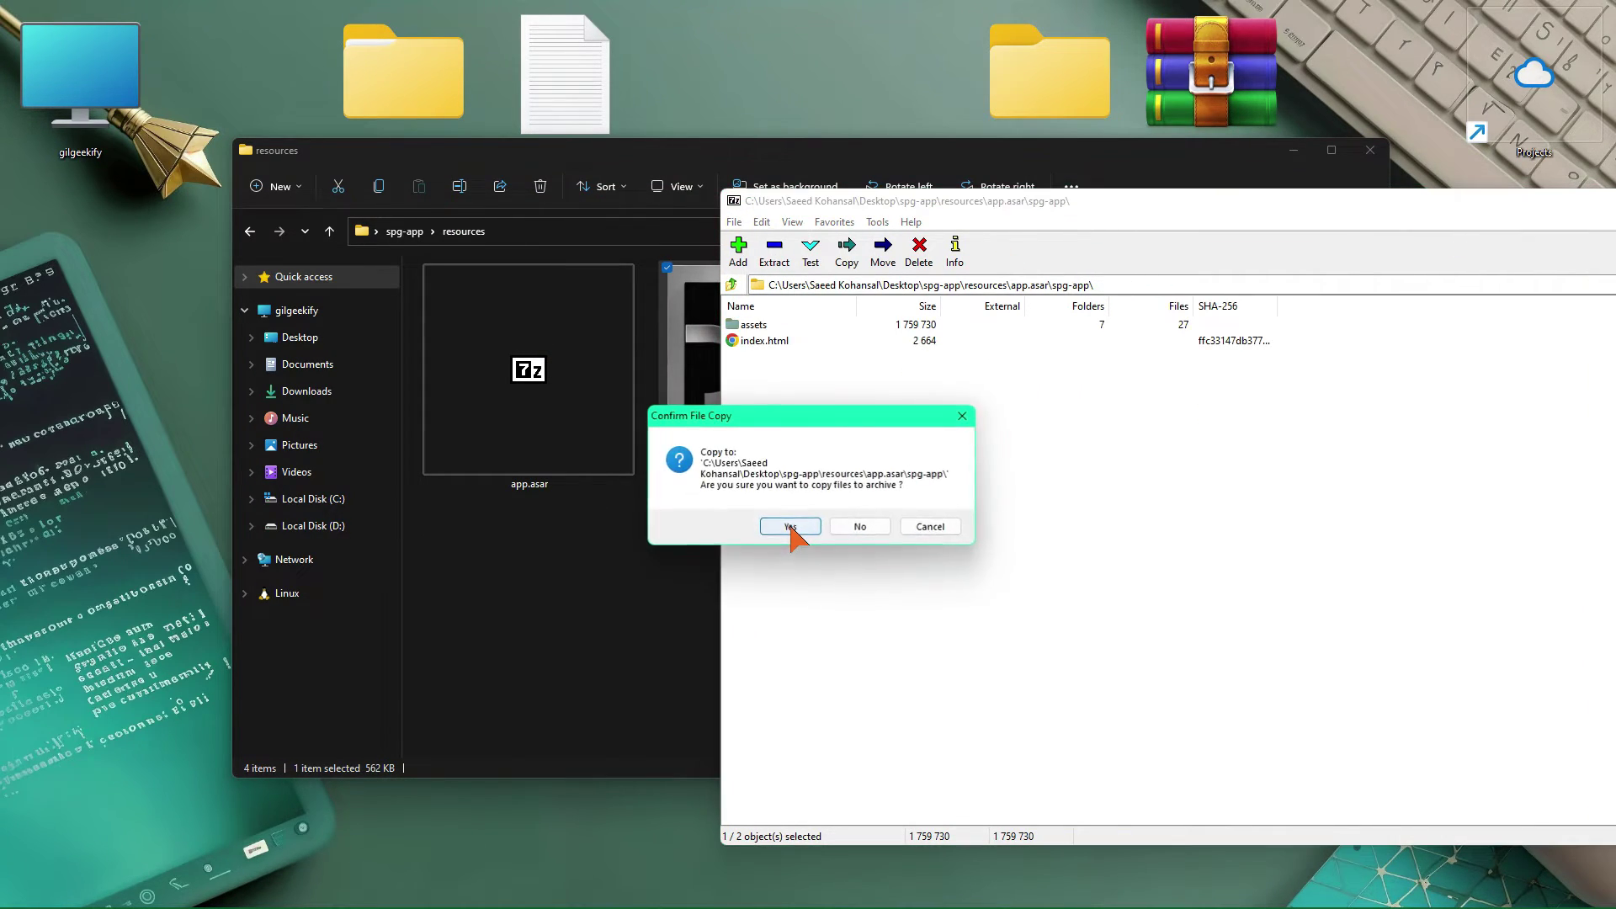
{"action": "left_click", "coordinate": [931, 527]}
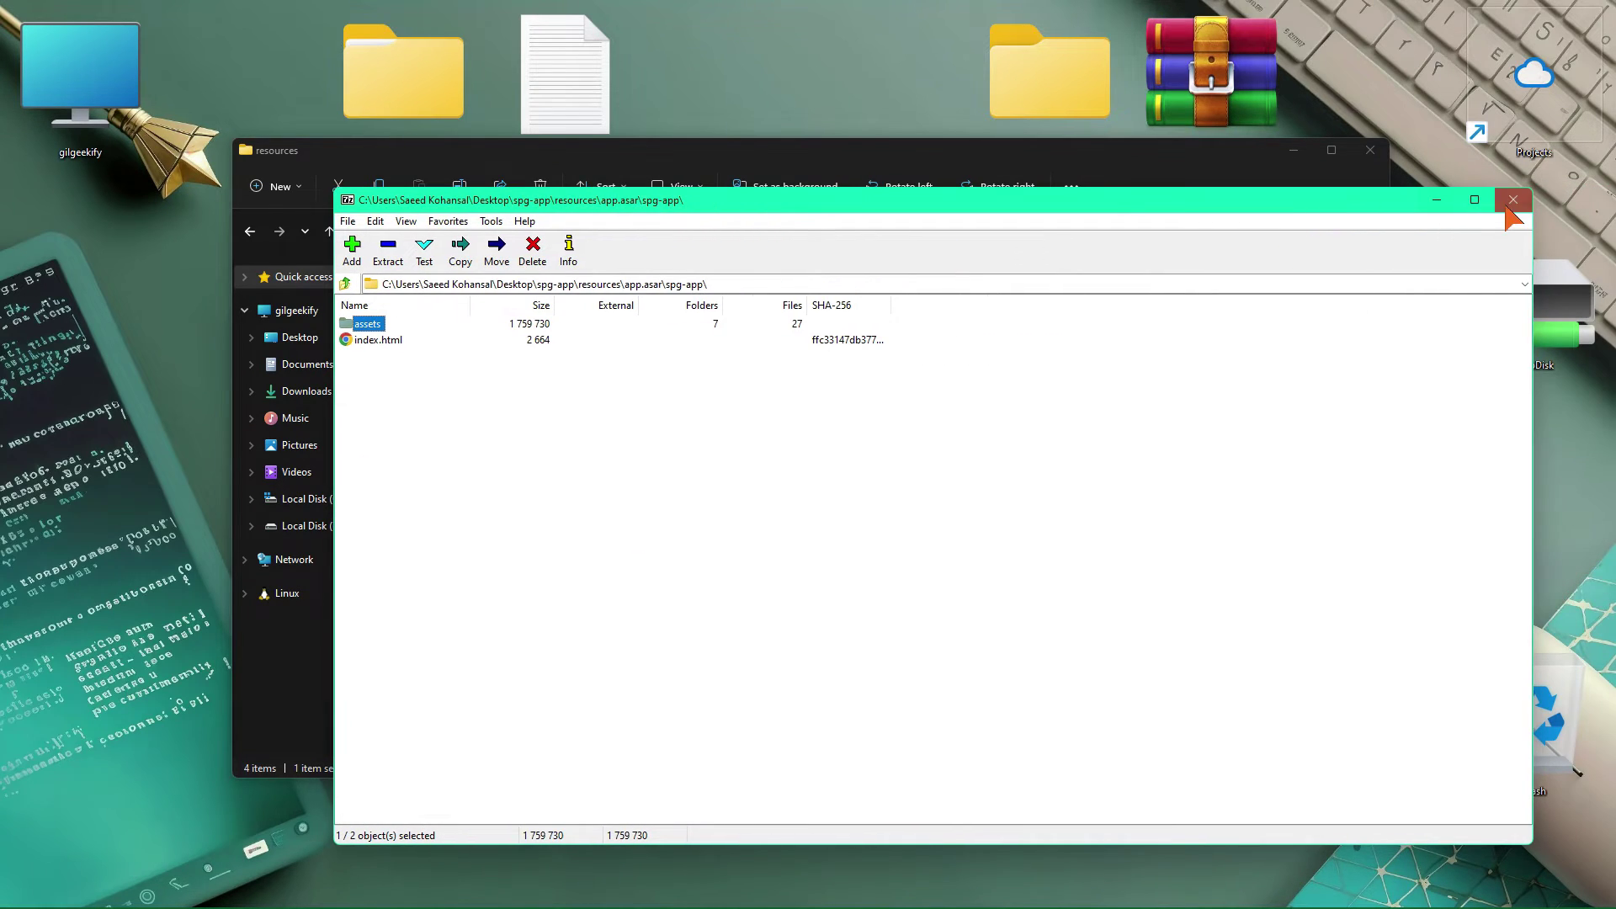
Close 7-Zip, extract app.asar to "app\" via the 7-Zip context menu, and open that folder
{"action": "left_click", "coordinate": [1512, 200]}
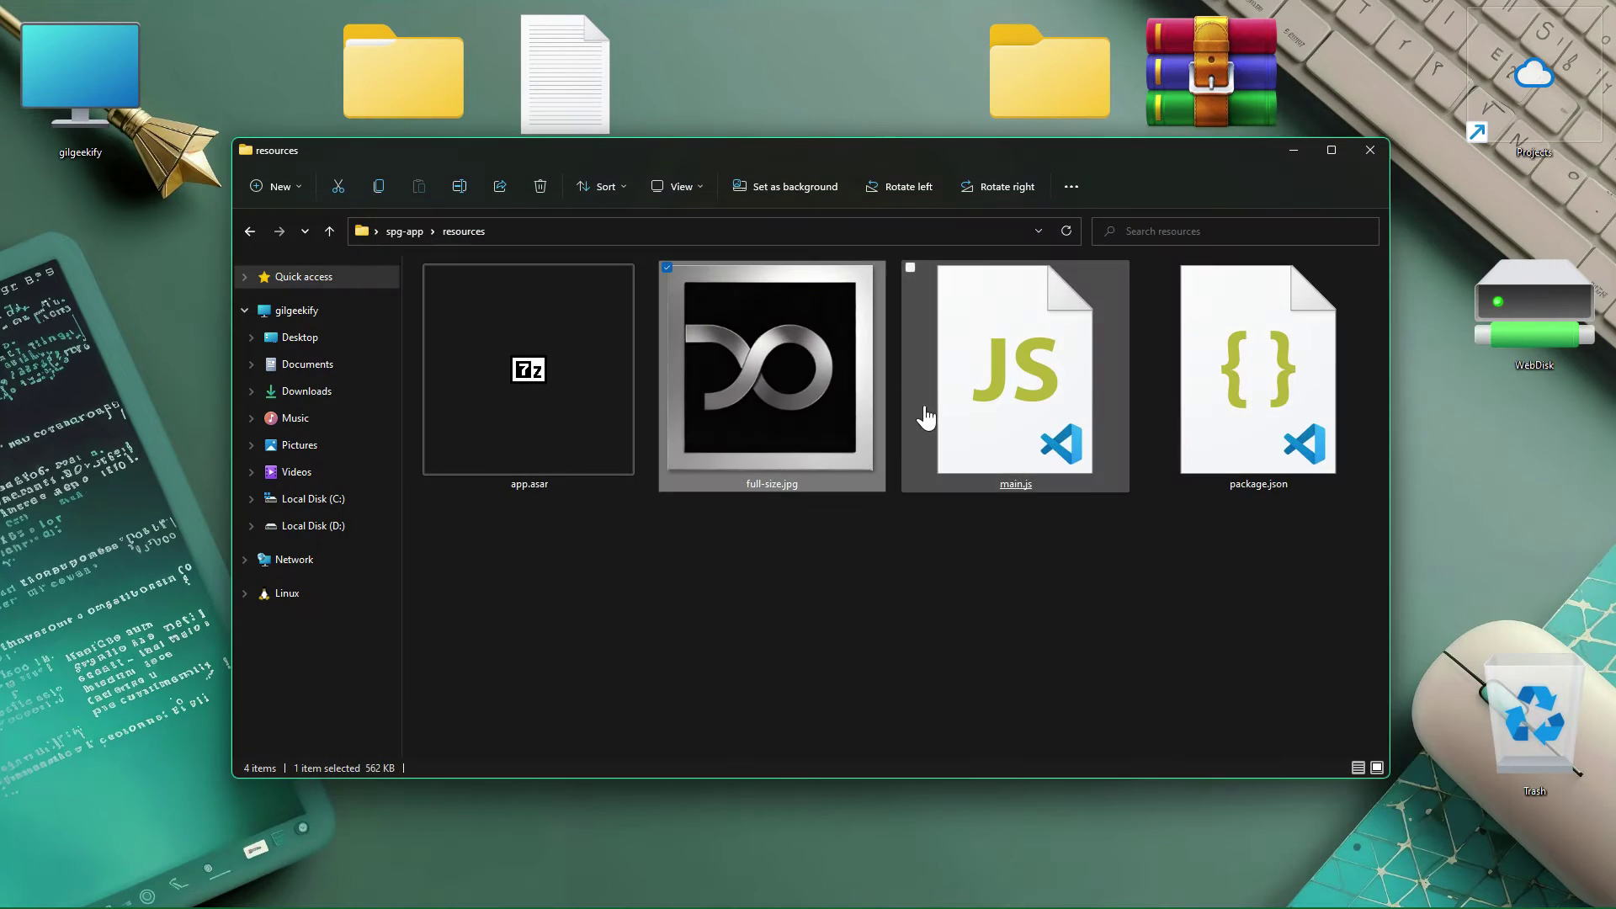
{"action": "right_click", "coordinate": [538, 411]}
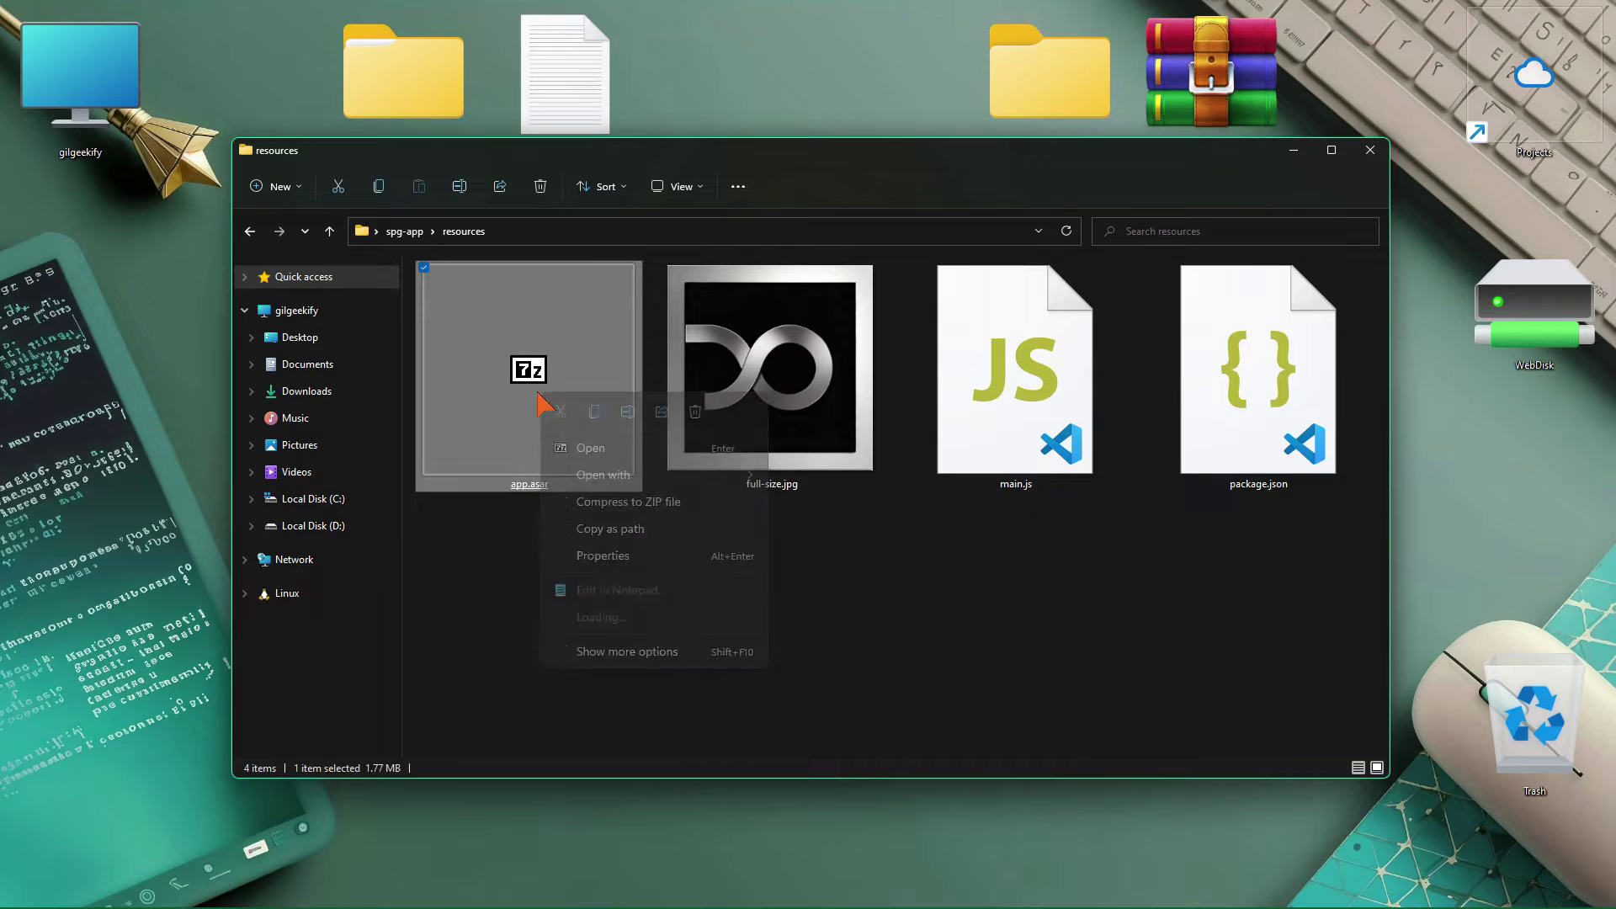
{"action": "left_click", "coordinate": [655, 652]}
{"action": "mouse_move", "coordinate": [796, 341]}
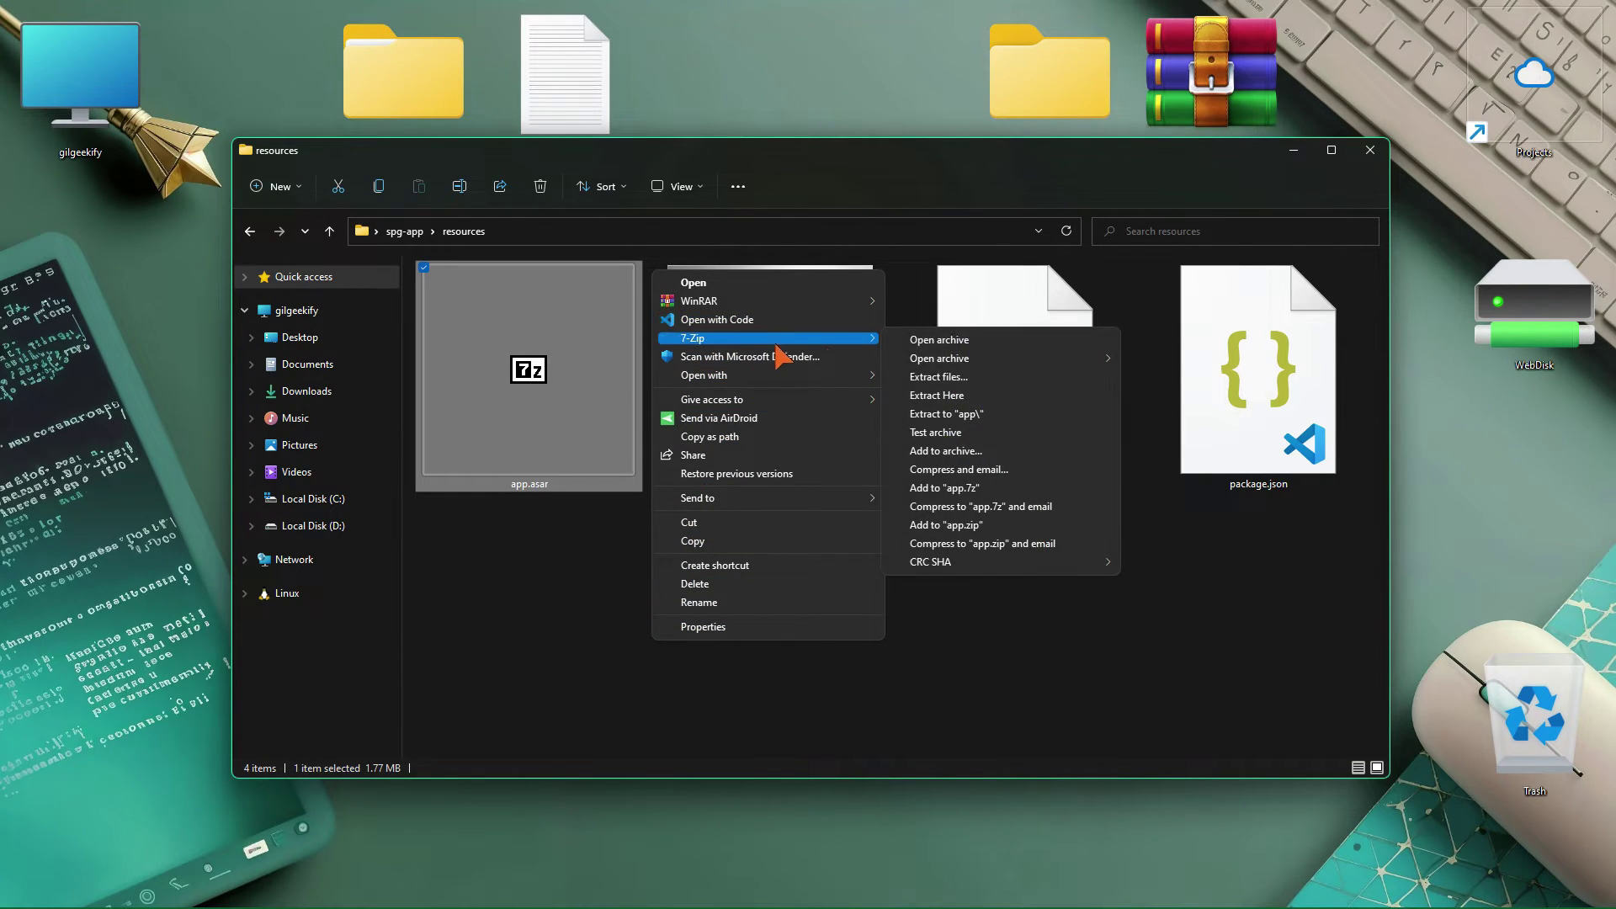
{"action": "left_click", "coordinate": [994, 413]}
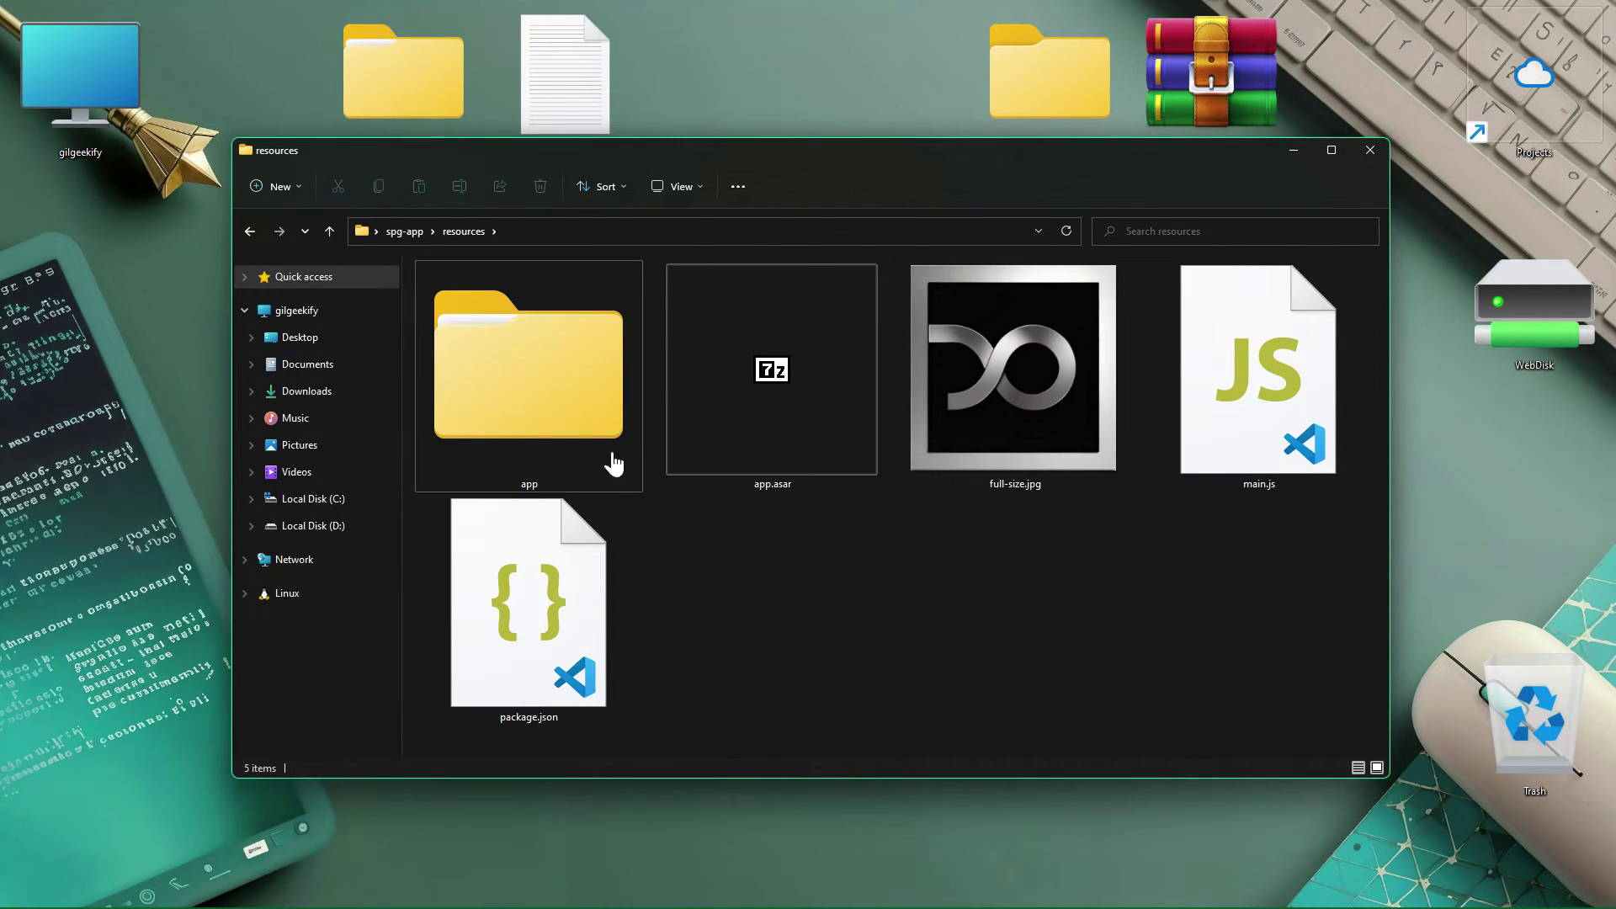
{"action": "double_click", "coordinate": [543, 421]}
Archive node_modules, spg-app, main.js and package.json as app.asar in Asar format
{"action": "left_click_drag", "start_coordinate": [732, 539], "coordinate": [523, 287]}
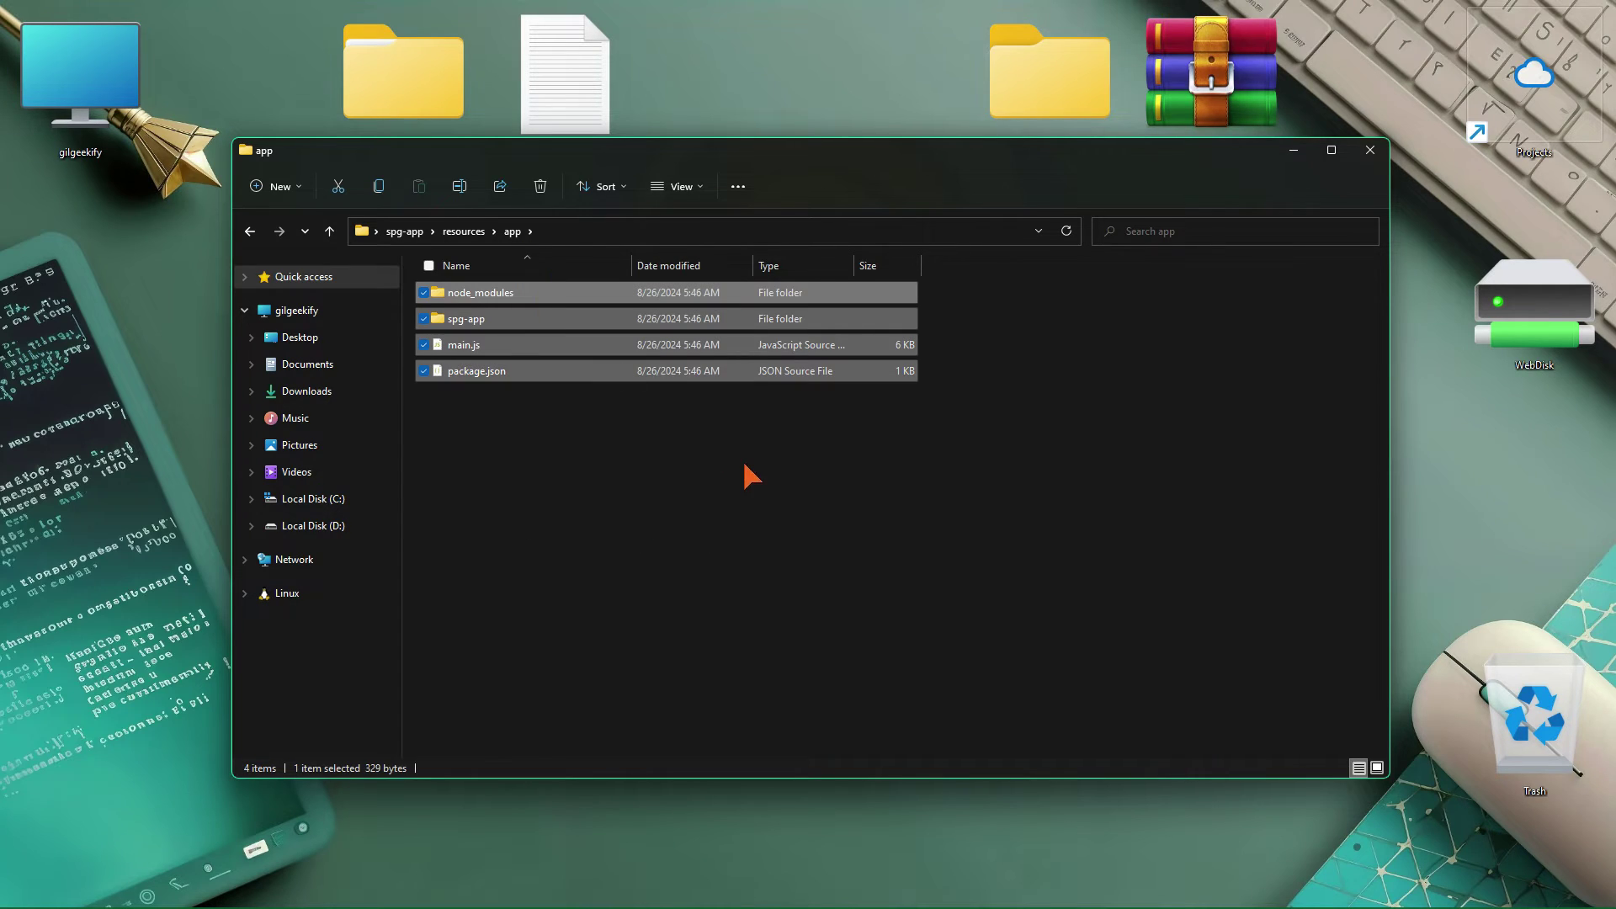
{"action": "left_click", "coordinate": [792, 506]}
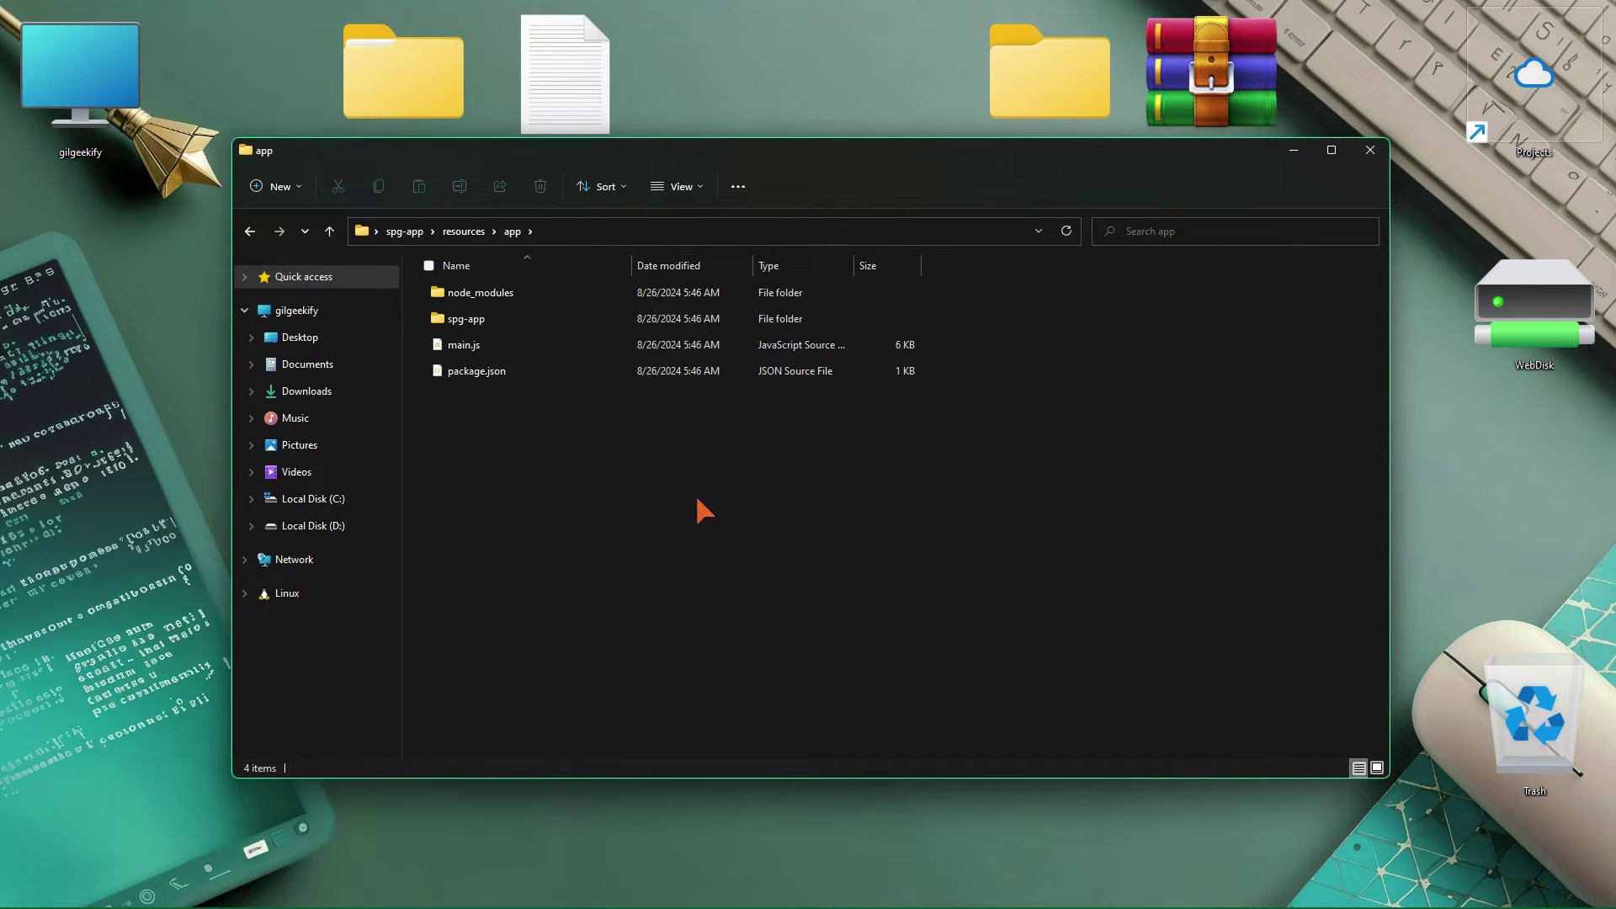
{"action": "left_click_drag", "start_coordinate": [698, 510], "coordinate": [548, 313]}
{"action": "right_click", "coordinate": [564, 328]}
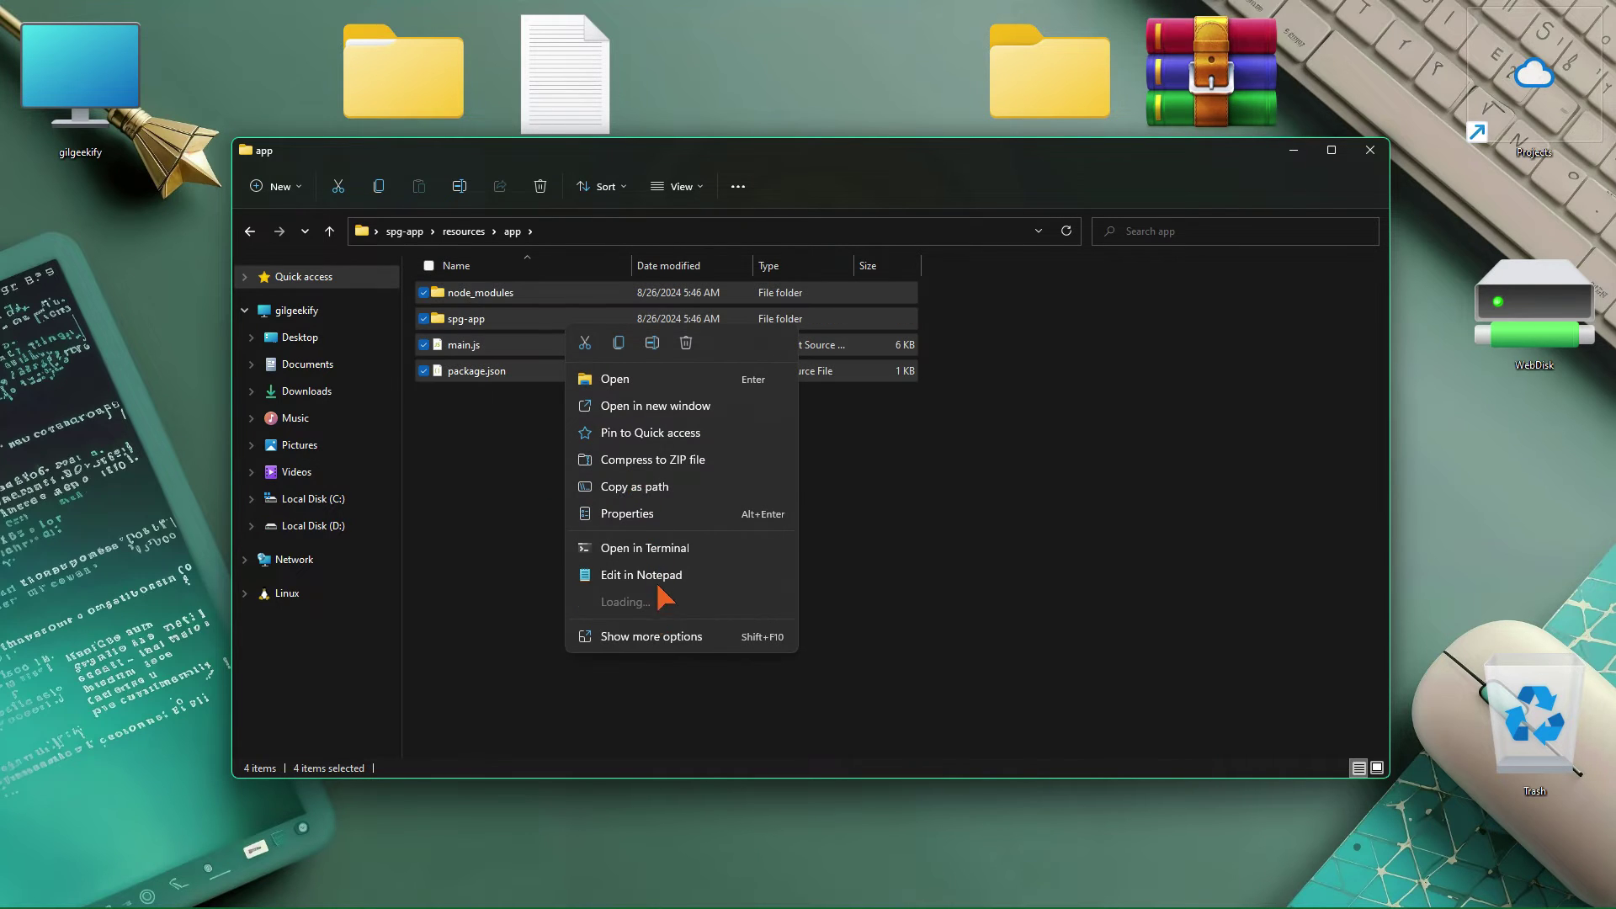
{"action": "left_click", "coordinate": [661, 637]}
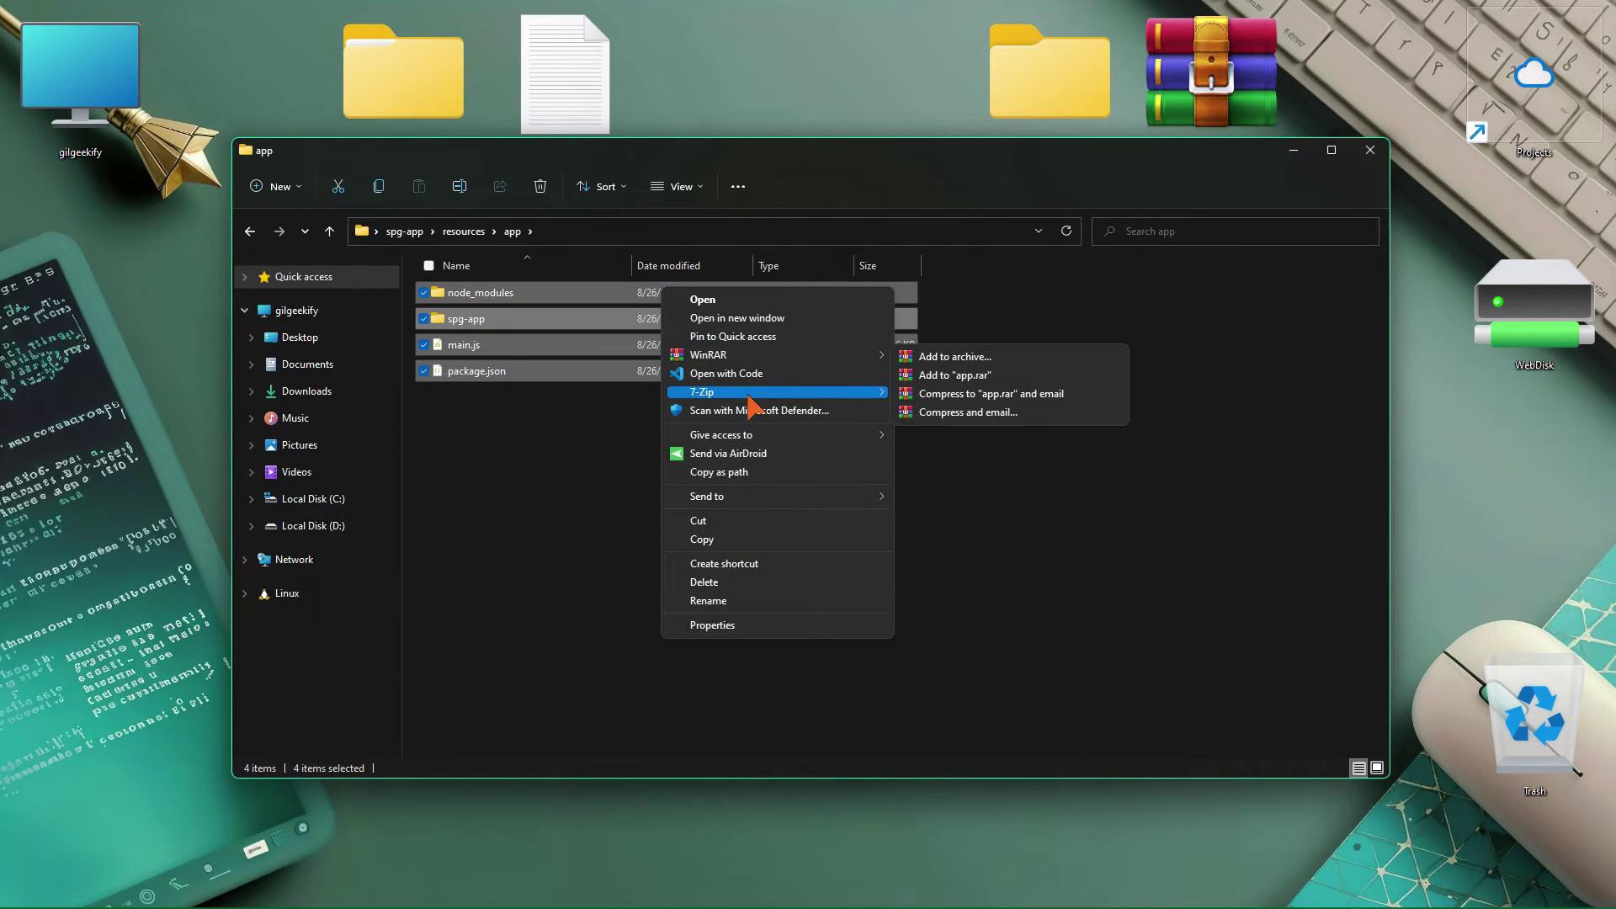
{"action": "mouse_move", "coordinate": [749, 396]}
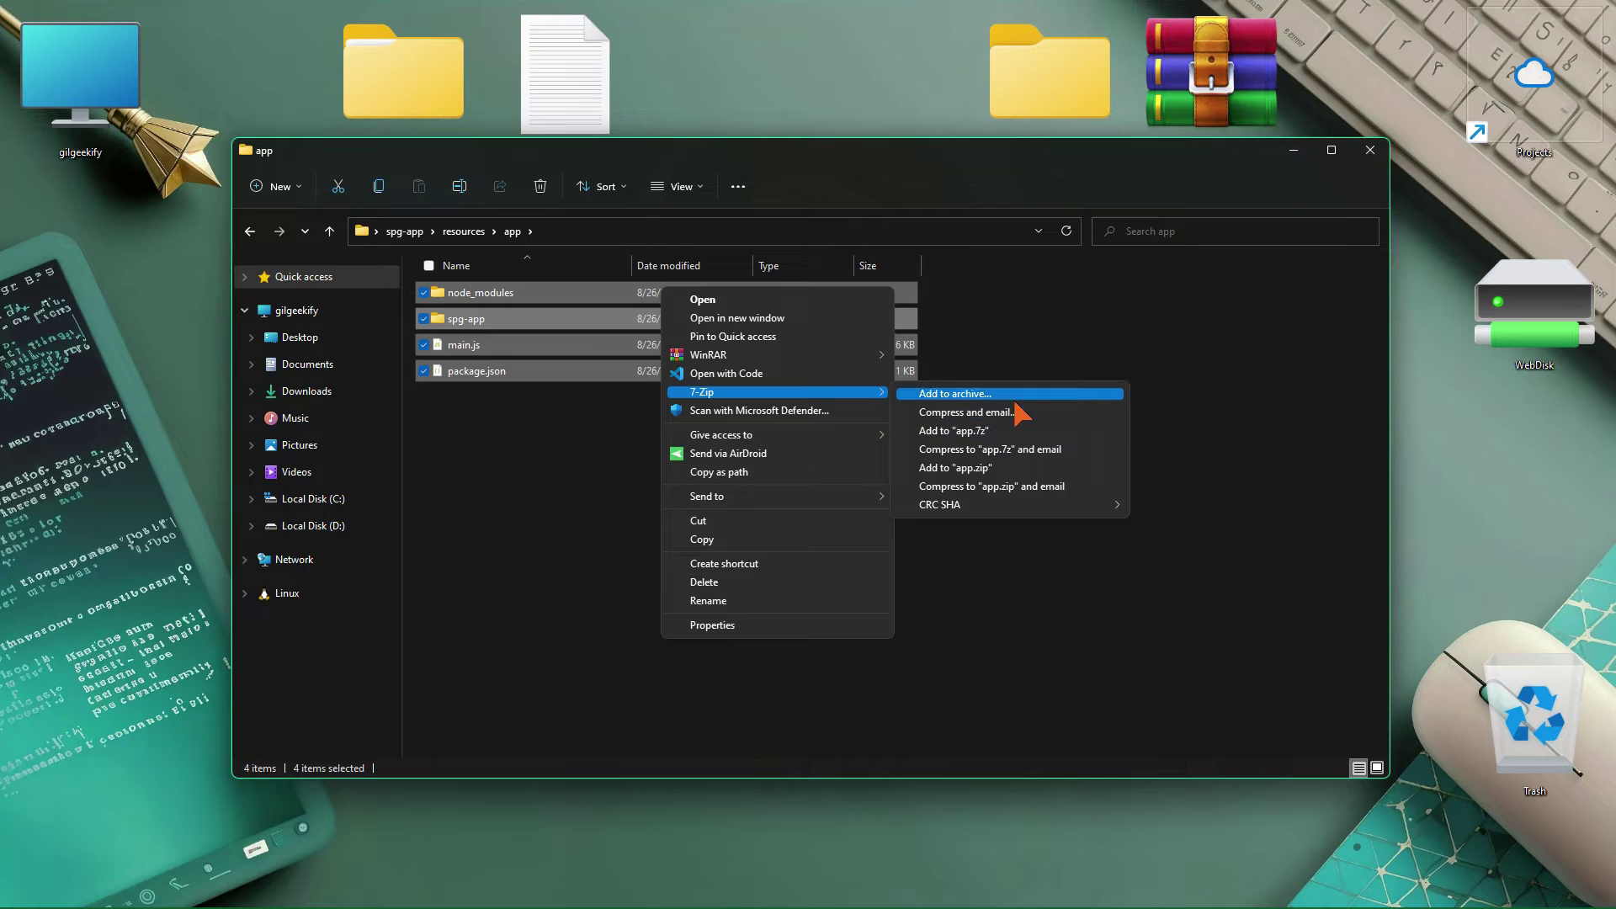
{"action": "left_click", "coordinate": [1002, 396]}
{"action": "left_click", "coordinate": [739, 296]}
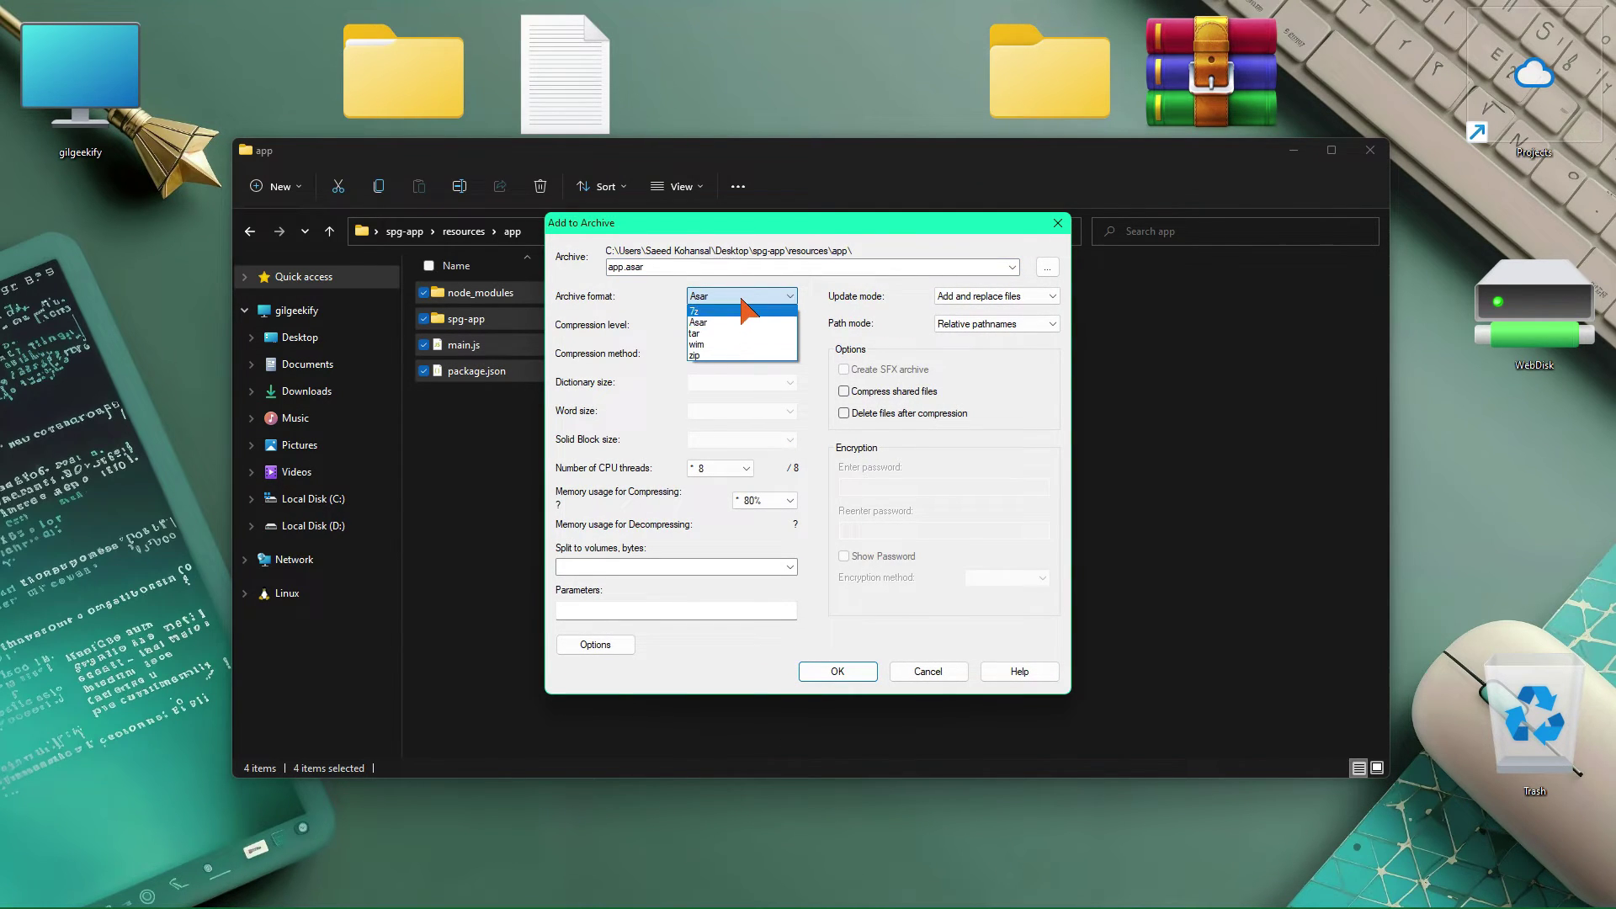
{"action": "left_click", "coordinate": [744, 322]}
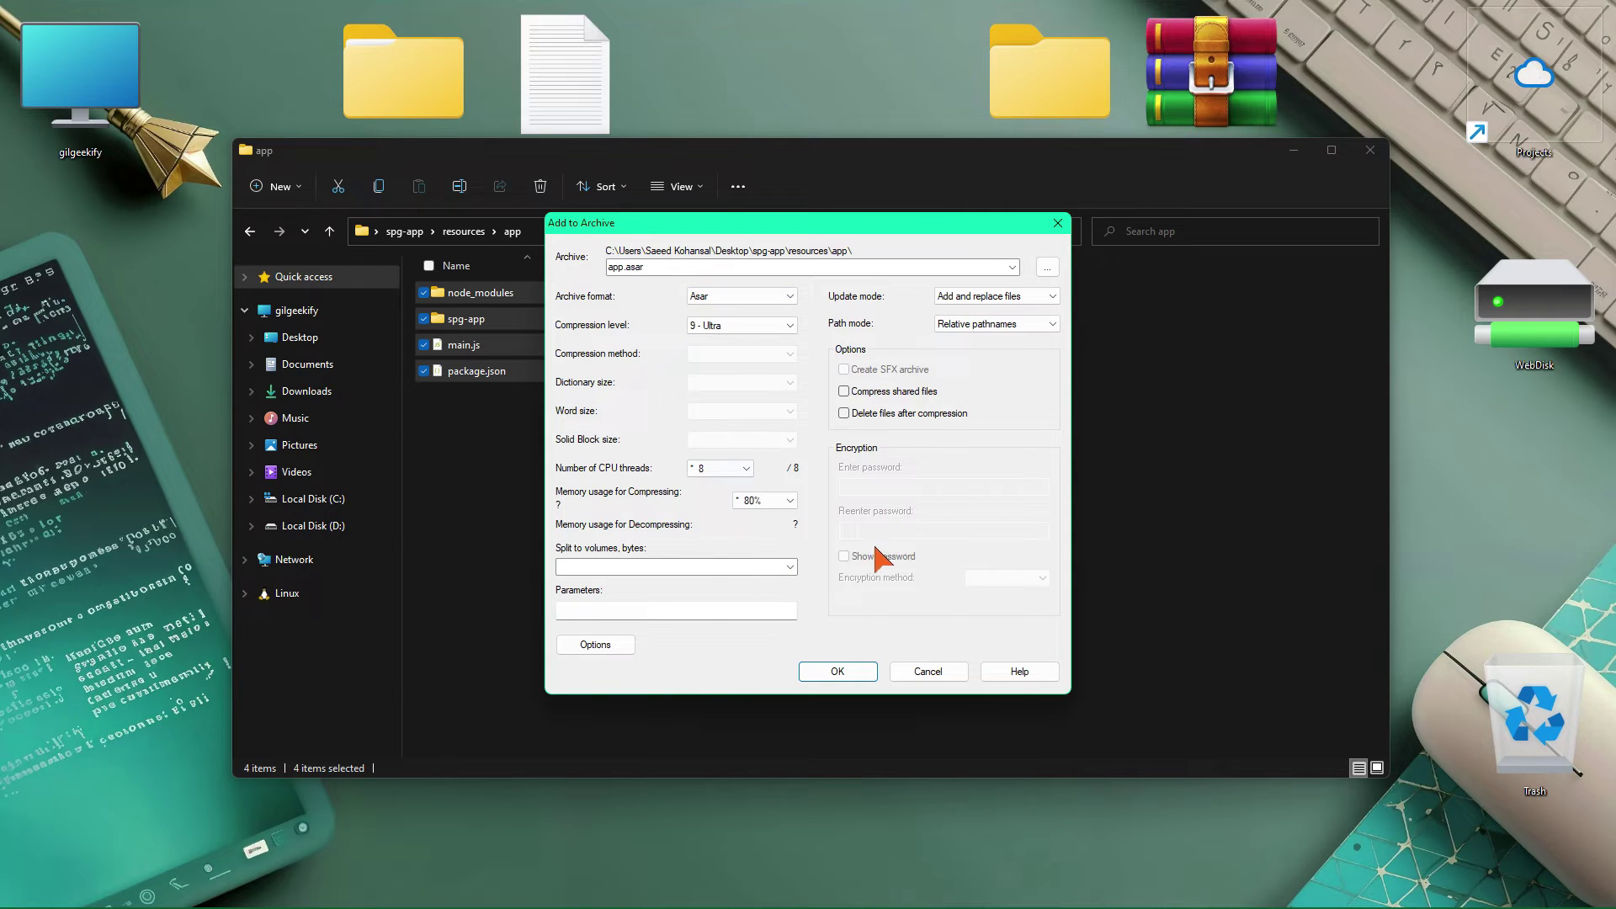
{"action": "left_click", "coordinate": [851, 671]}
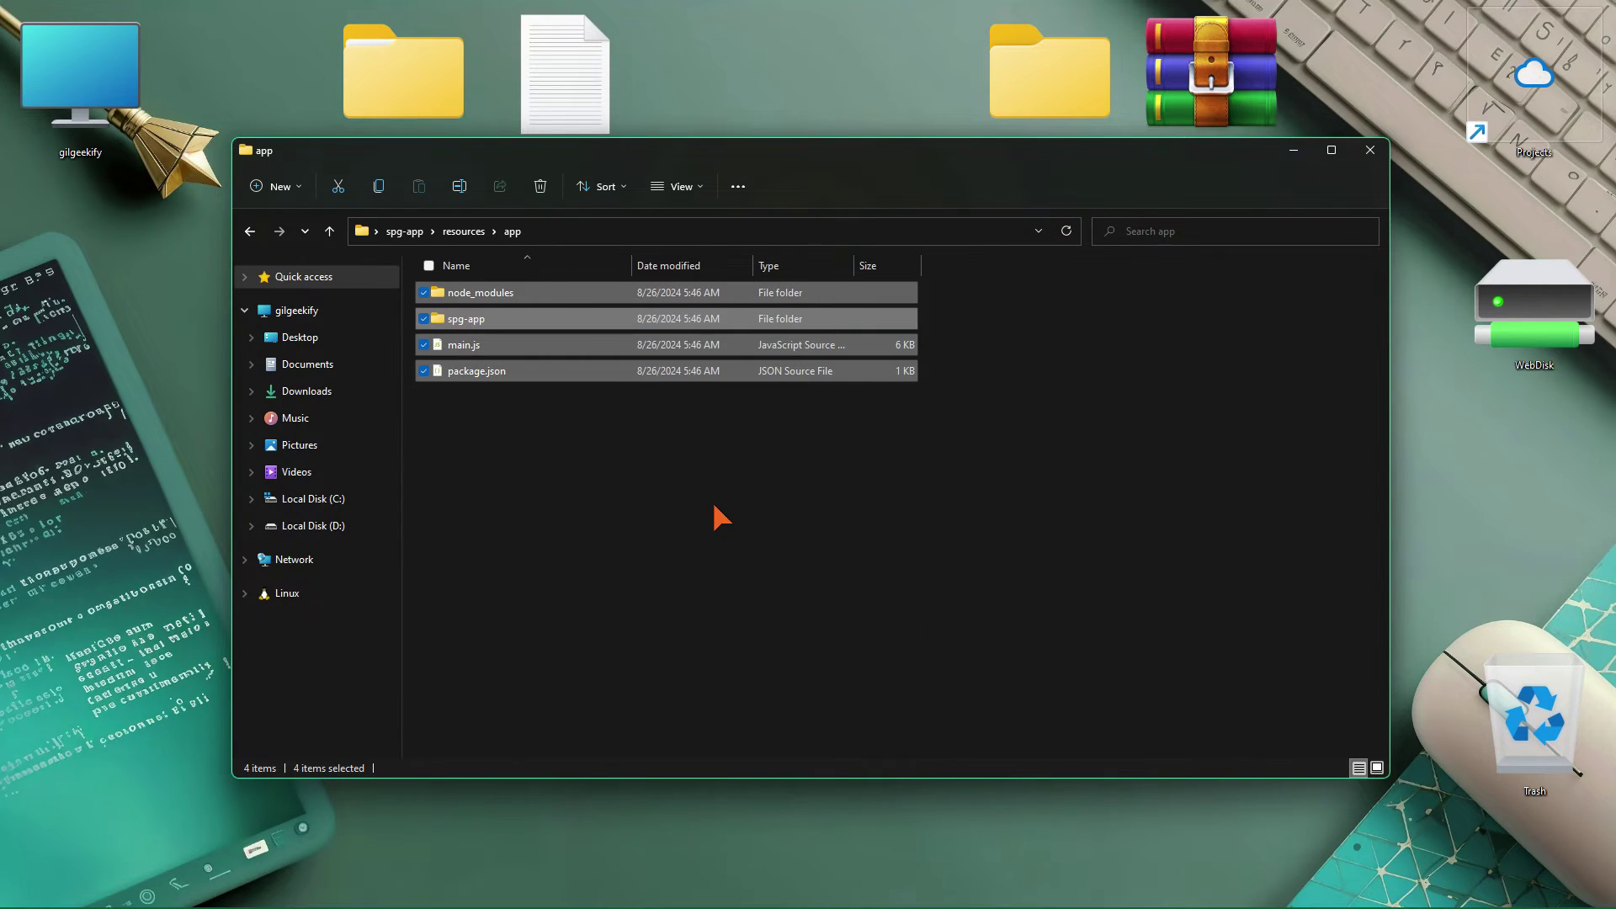
Switch the folder to large icons and open the new app.asar to check its contents
{"action": "left_click_drag", "start_coordinate": [461, 346], "coordinate": [881, 558]}
{"action": "left_click", "coordinate": [1378, 768]}
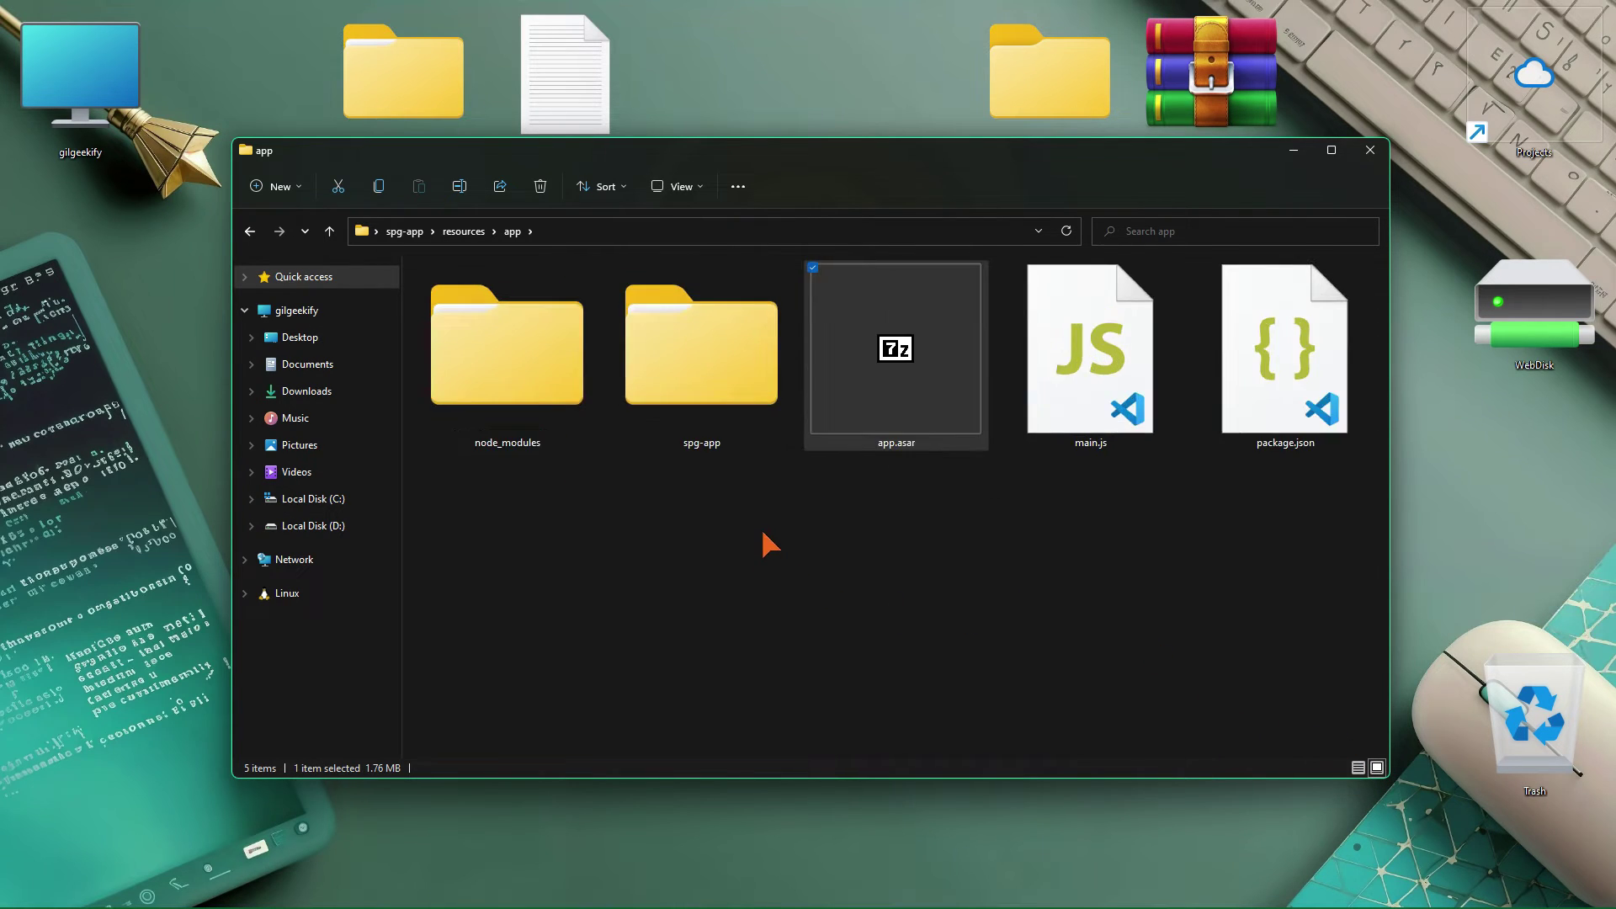
{"action": "left_click_drag", "start_coordinate": [1036, 494], "coordinate": [1022, 459]}
{"action": "double_click", "coordinate": [1023, 459]}
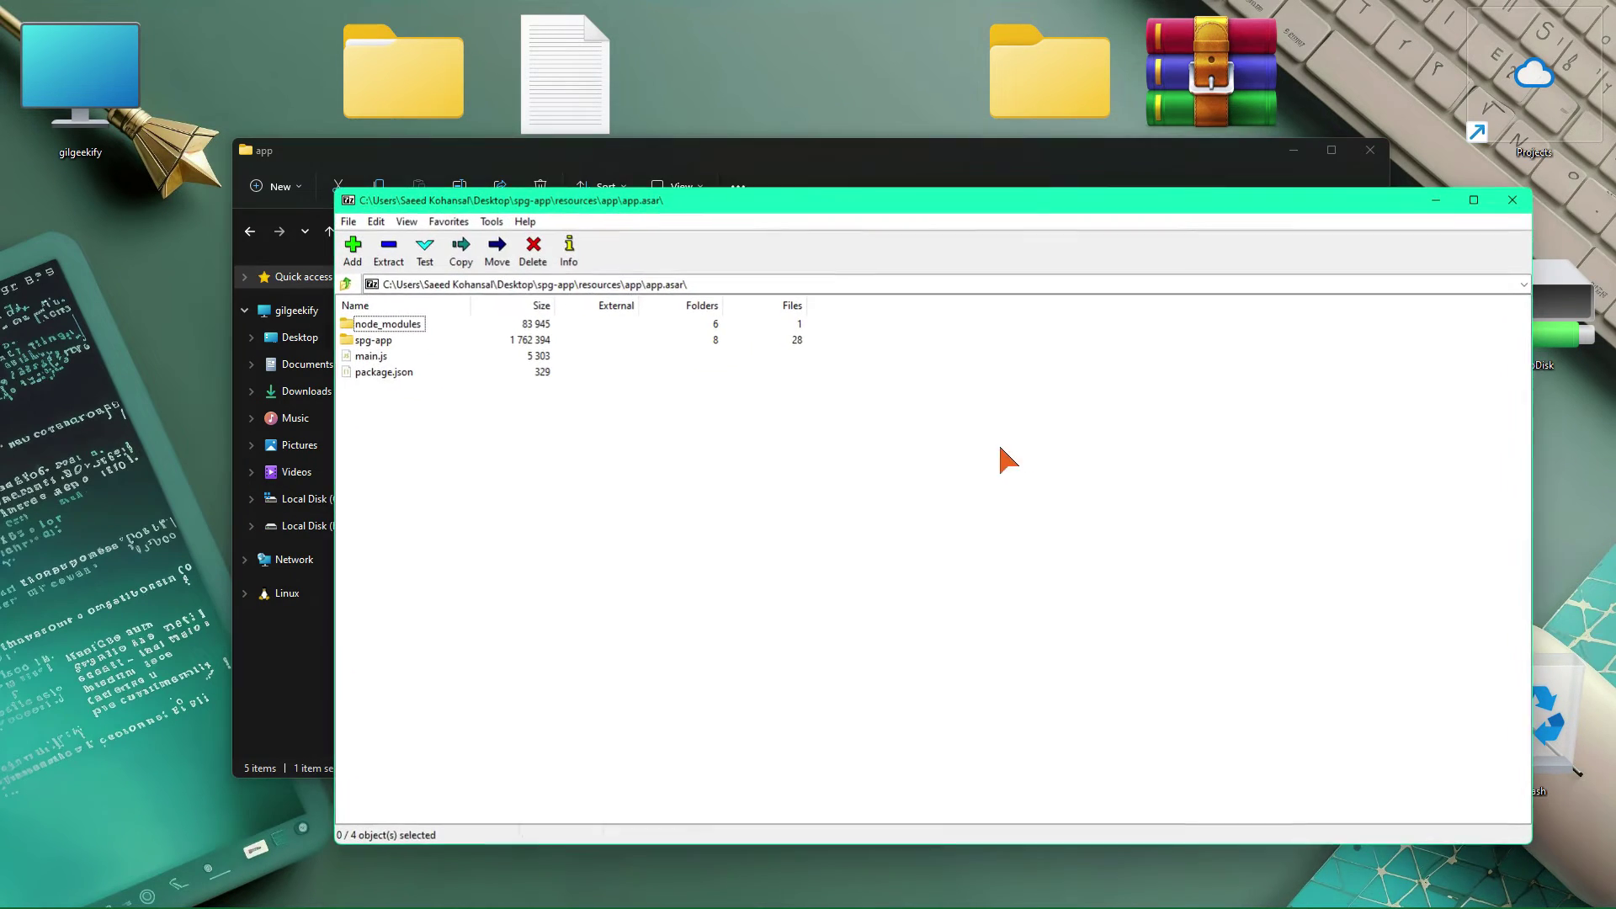
{"action": "left_click", "coordinate": [1507, 207]}
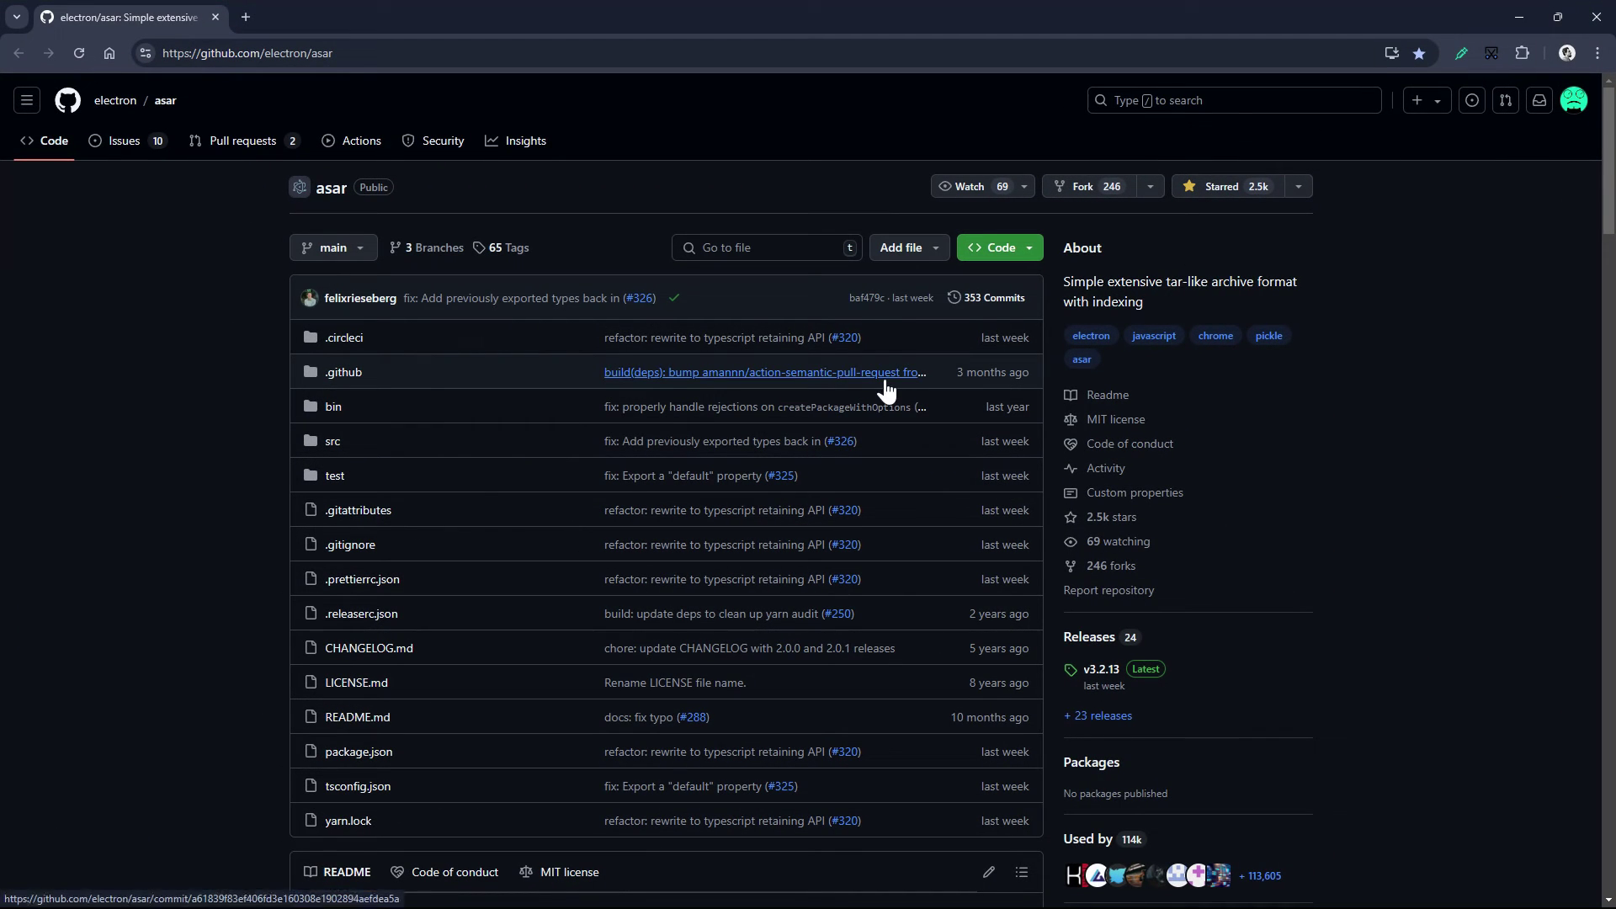
Scroll the electron/asar README to the asar --help usage showing pack, list, extract-file and extract
{"action": "scroll", "coordinate": [758, 252], "scroll_direction": "down", "scroll_amount": 7}
{"action": "scroll", "coordinate": [842, 202], "scroll_direction": "down", "scroll_amount": 4}
{"action": "scroll", "coordinate": [808, 311], "scroll_direction": "up", "scroll_amount": 4}
{"action": "left_click_drag", "start_coordinate": [775, 347], "coordinate": [318, 364]}
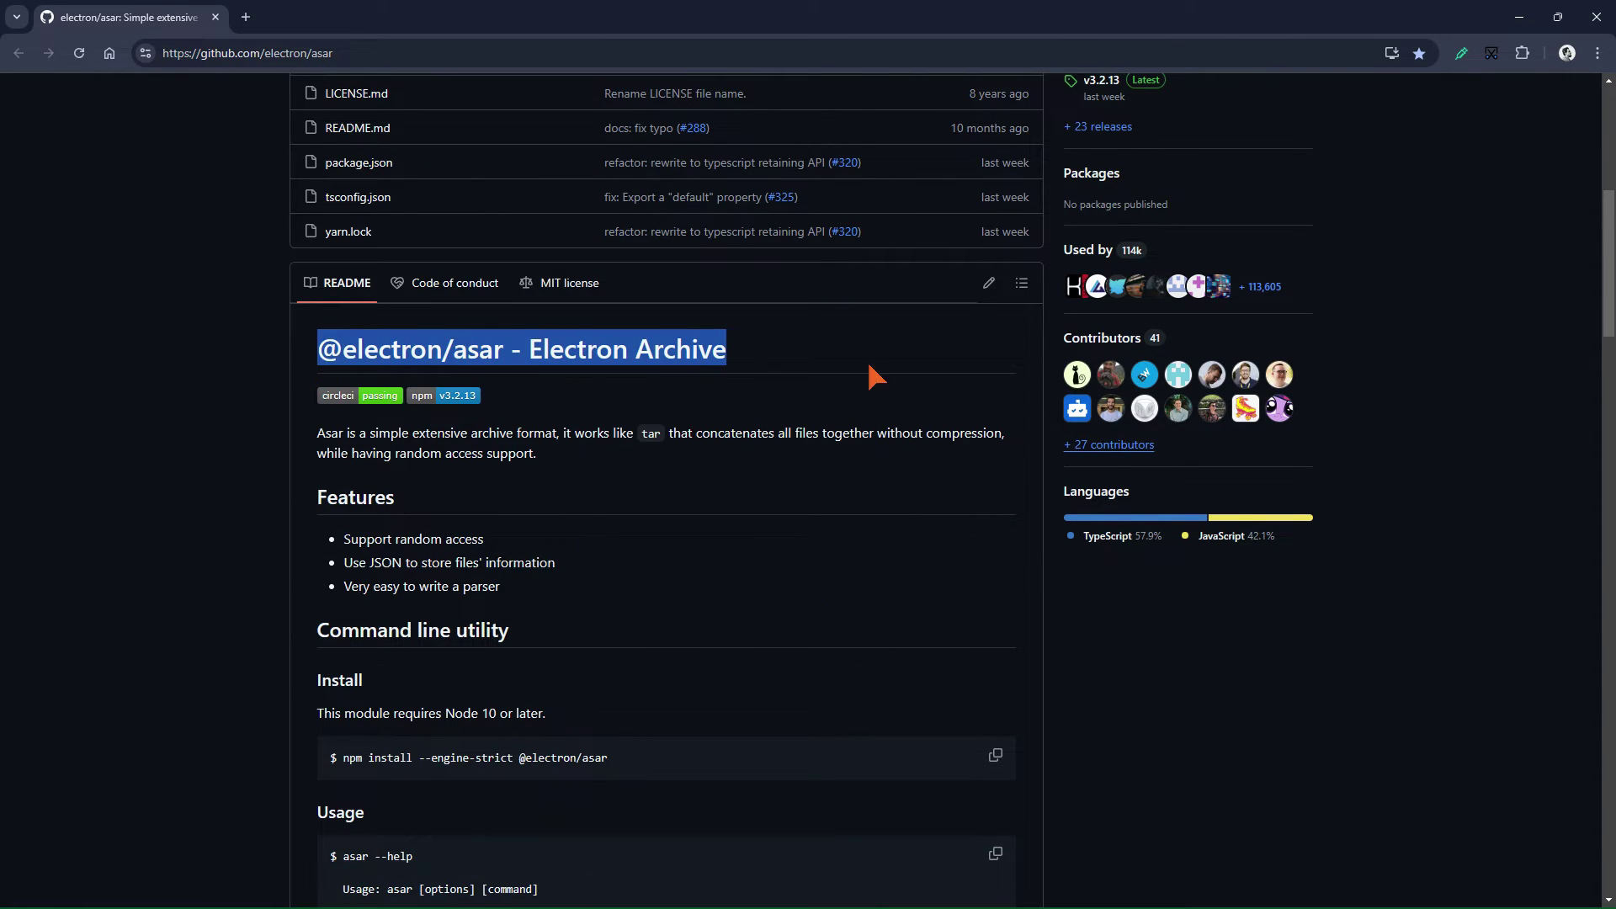
{"action": "scroll", "coordinate": [798, 516], "scroll_direction": "down", "scroll_amount": 20}
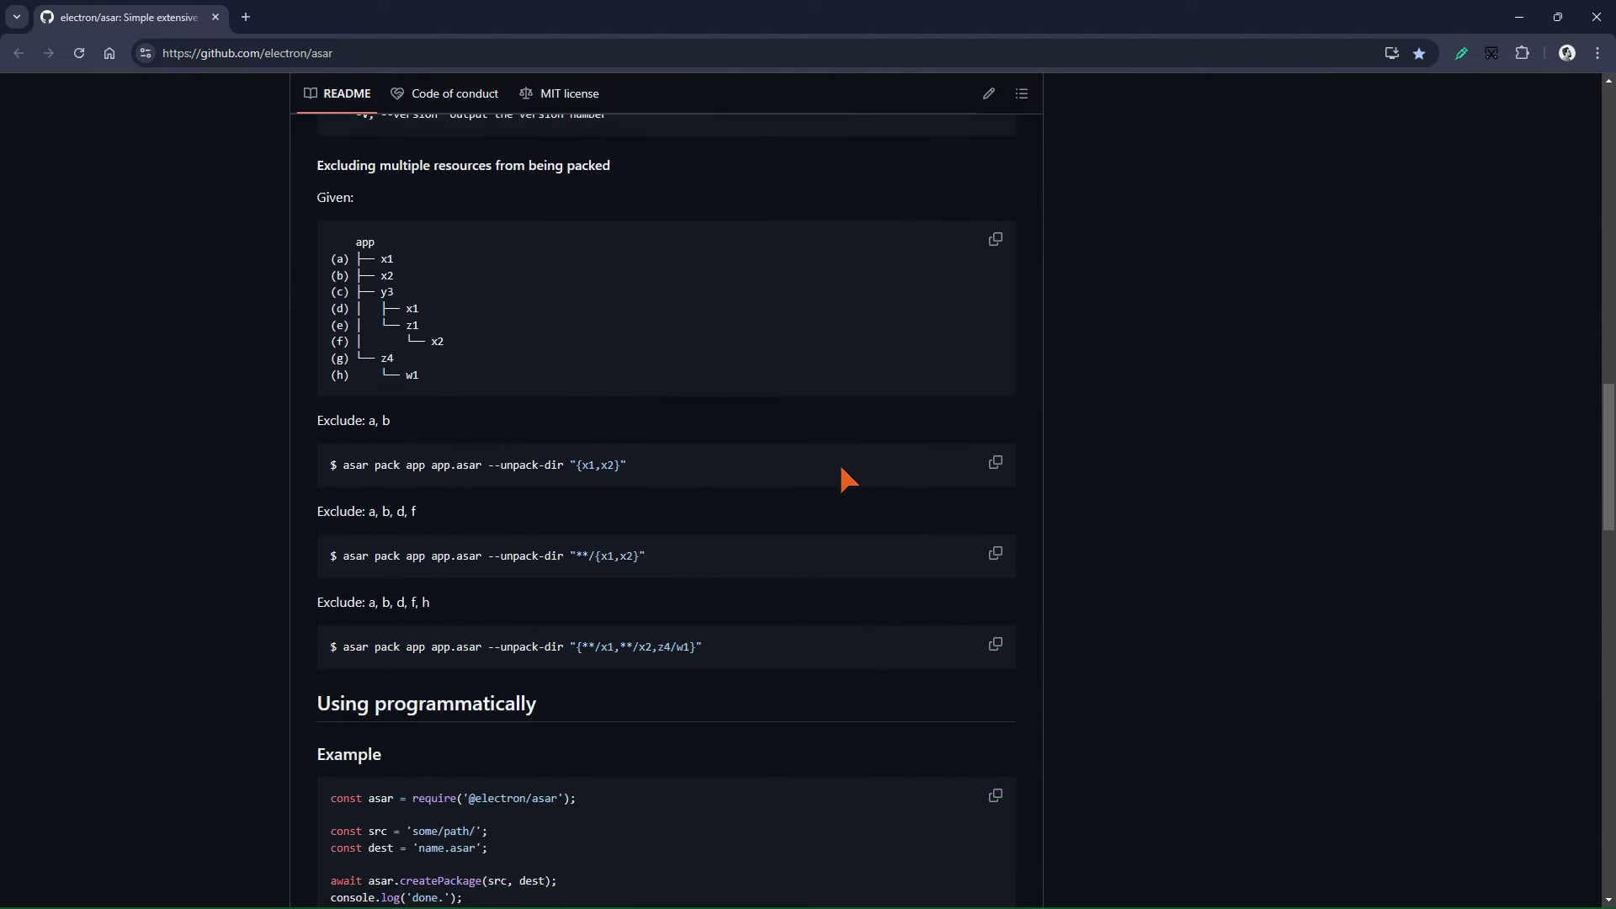
{"action": "scroll", "coordinate": [867, 455], "scroll_direction": "down", "scroll_amount": 14}
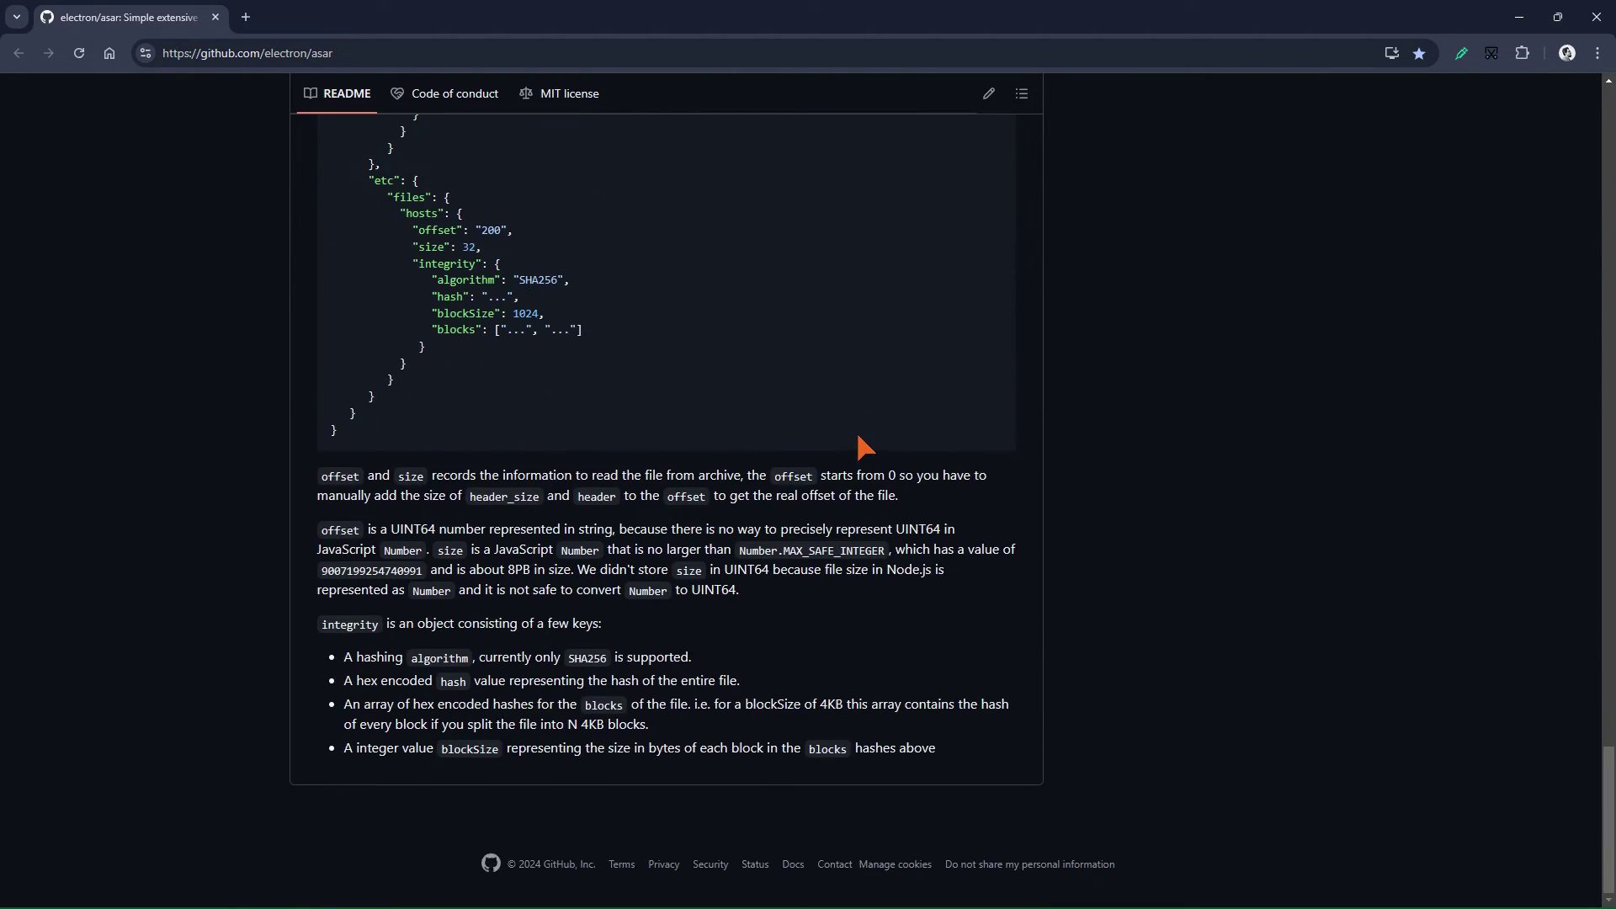
{"action": "scroll", "coordinate": [863, 446], "scroll_direction": "up", "scroll_amount": 5}
{"action": "scroll", "coordinate": [857, 436], "scroll_direction": "up", "scroll_amount": 15}
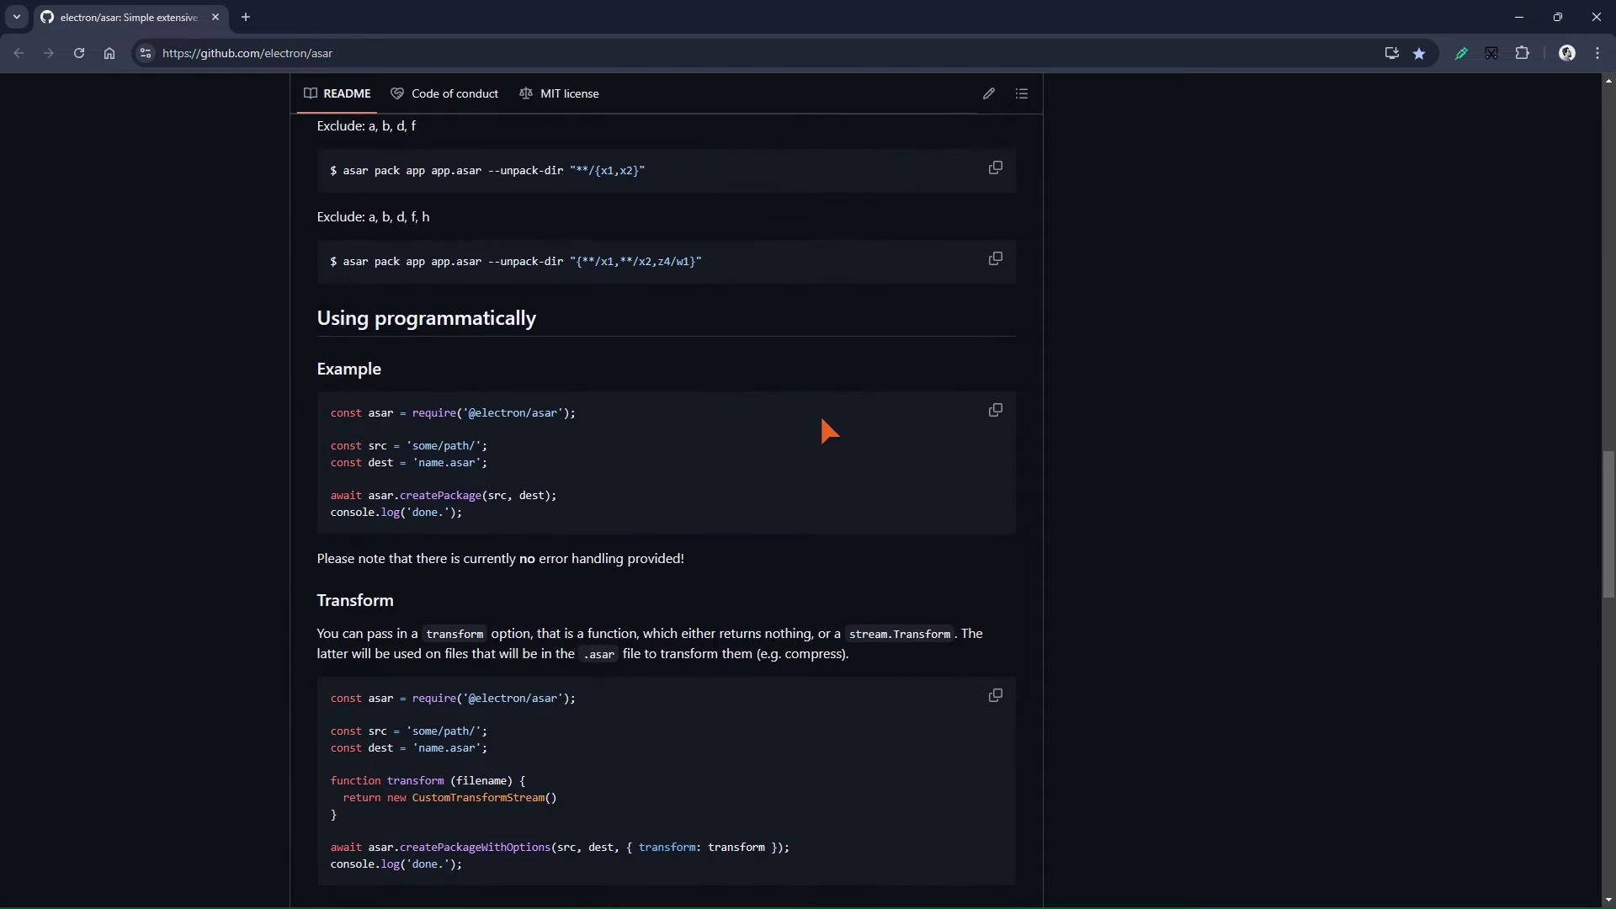
{"action": "scroll", "coordinate": [823, 429], "scroll_direction": "up", "scroll_amount": 8}
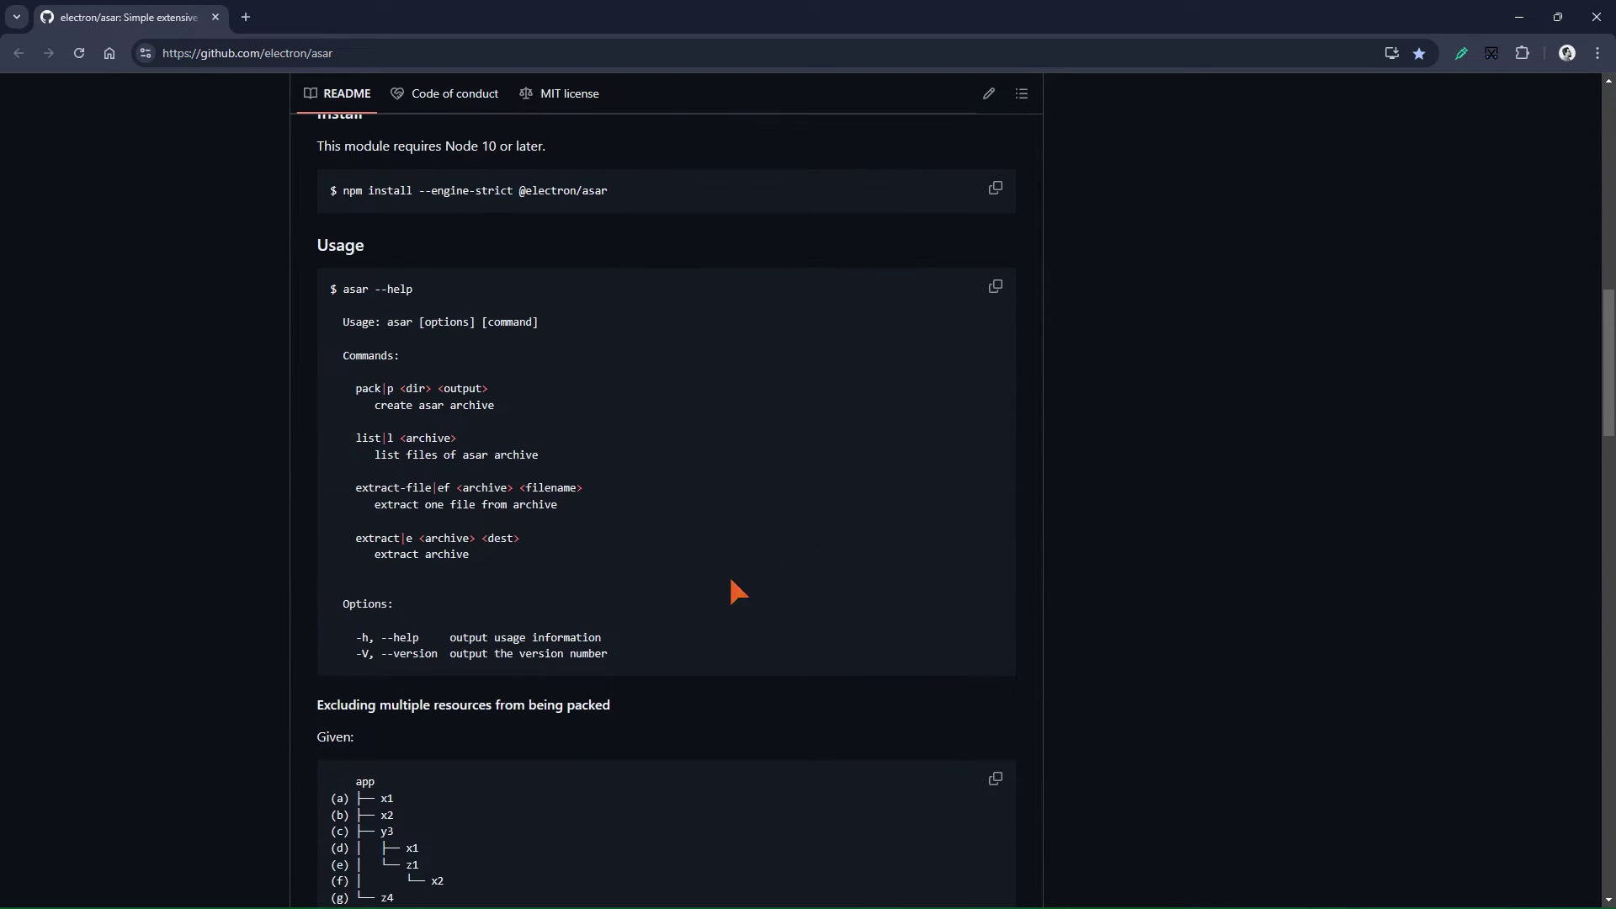
{"action": "left_click_drag", "start_coordinate": [618, 645], "coordinate": [319, 293]}
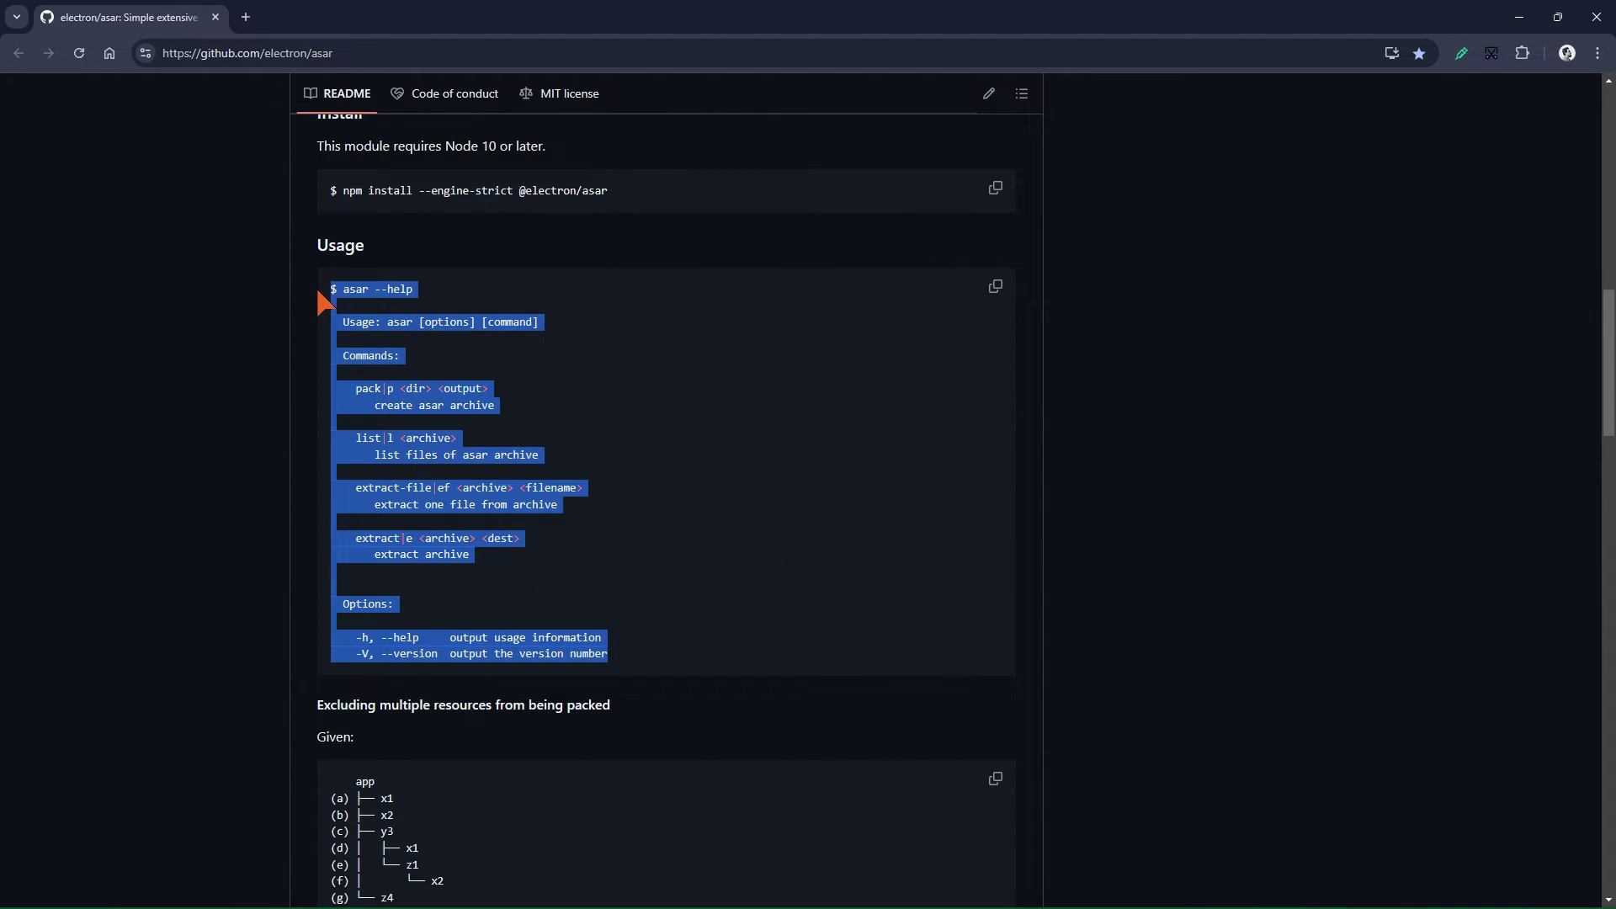
{"action": "left_click", "coordinate": [851, 456]}
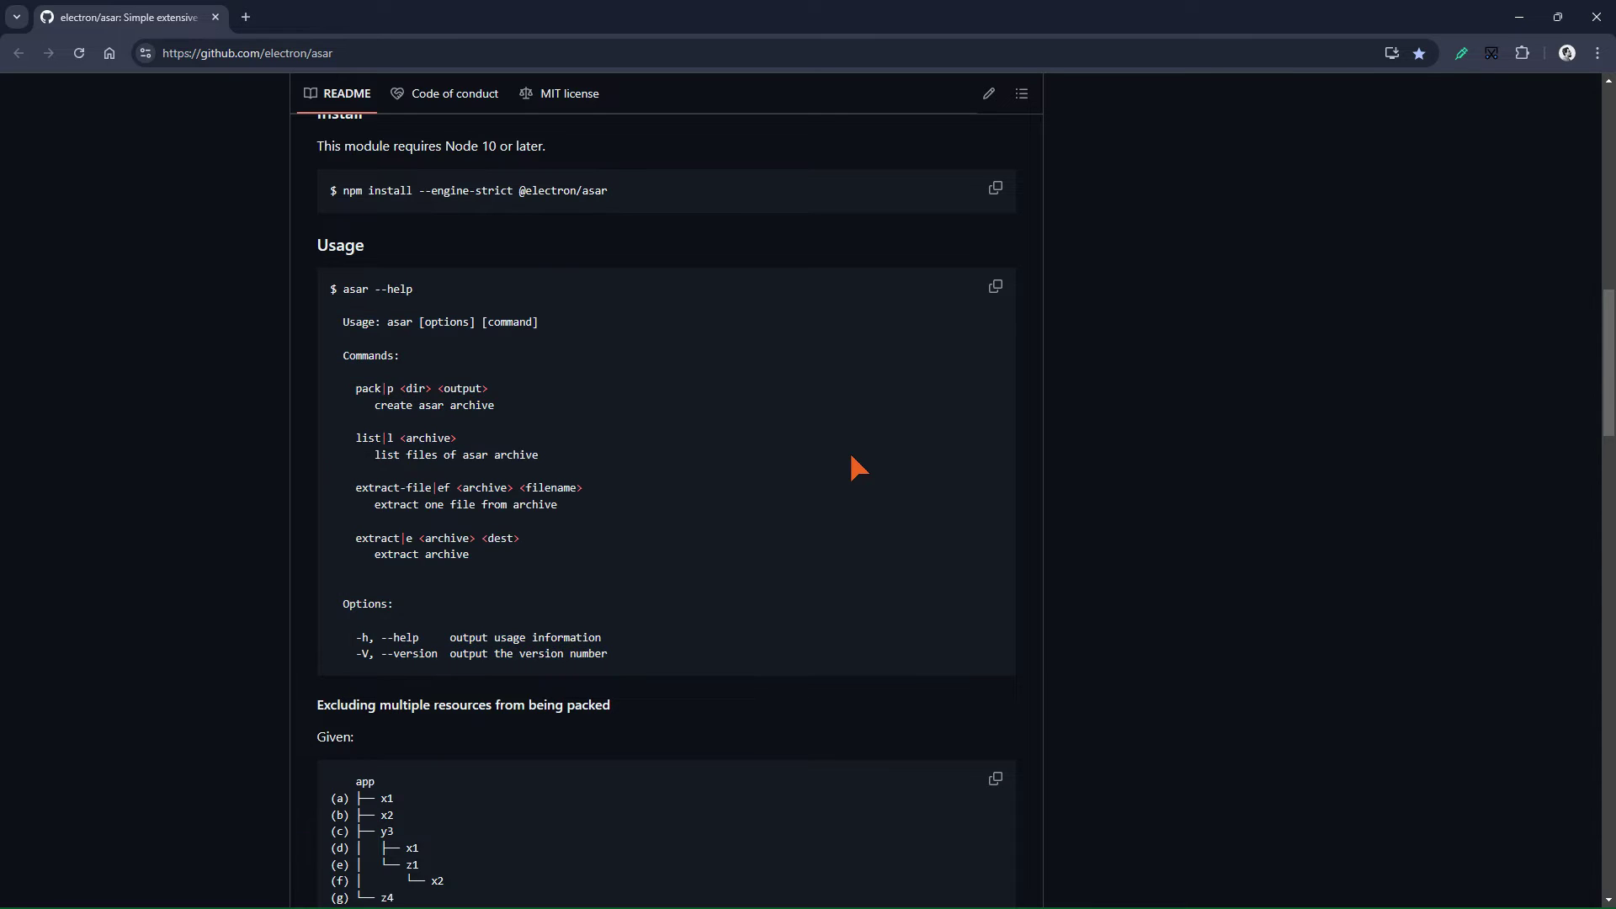
Copy app.asar from spg-app\resources into ASAR-Archive, view as large icons, and open asar-commands.txt
{"action": "left_click", "coordinate": [1521, 17]}
{"action": "left_click", "coordinate": [422, 144]}
{"action": "key", "text": "Return"}
{"action": "double_click", "coordinate": [617, 320]}
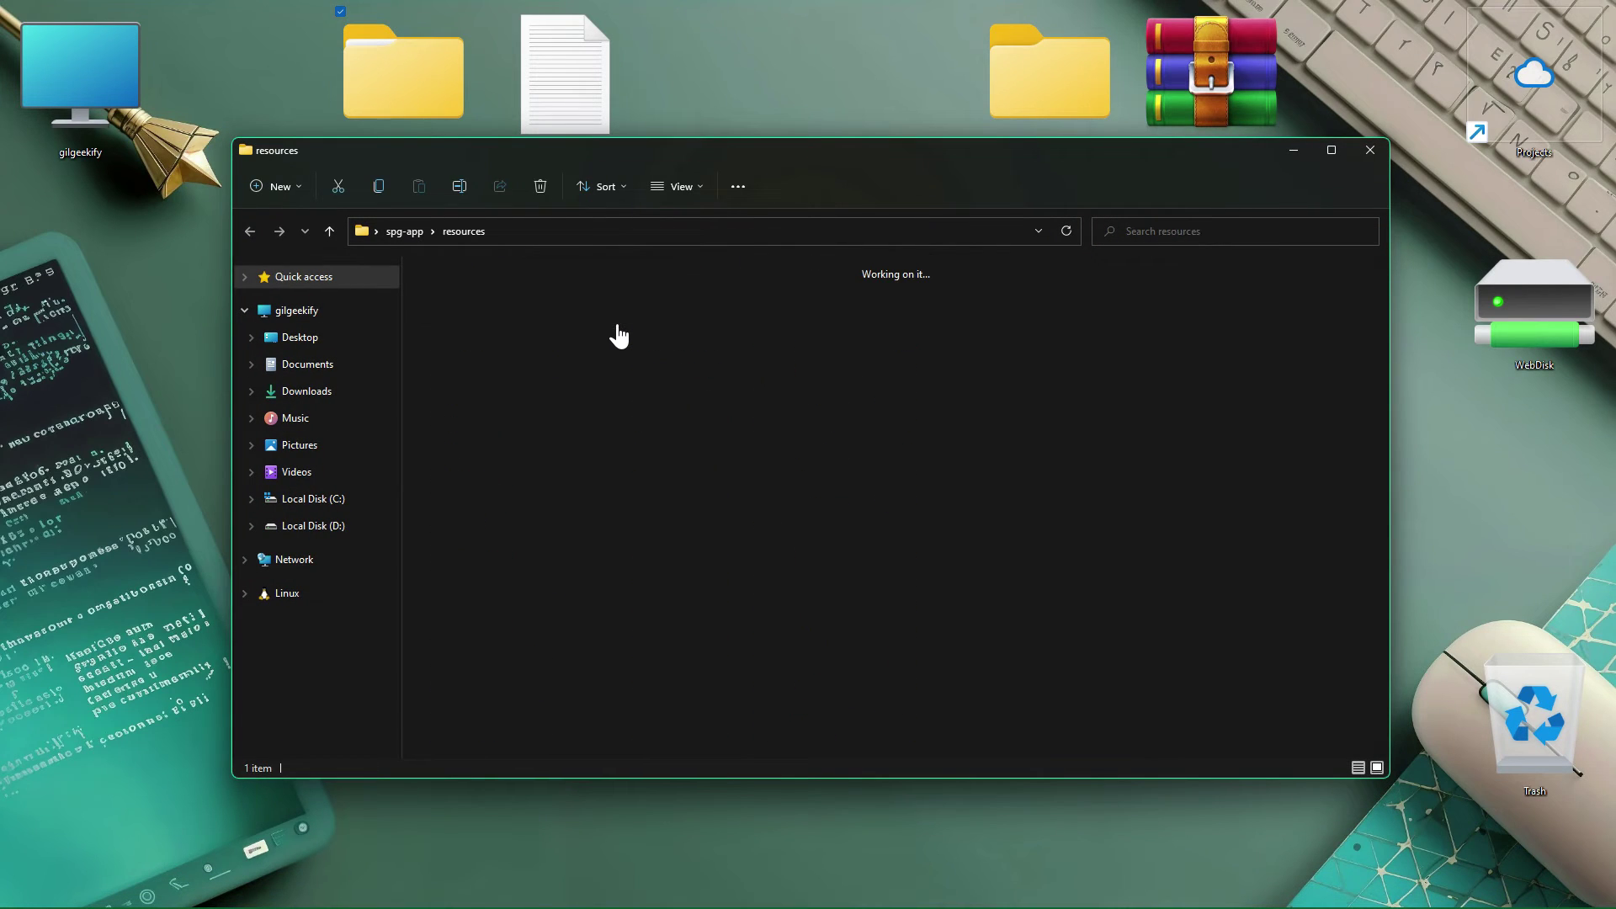
{"action": "left_click", "coordinate": [603, 415]}
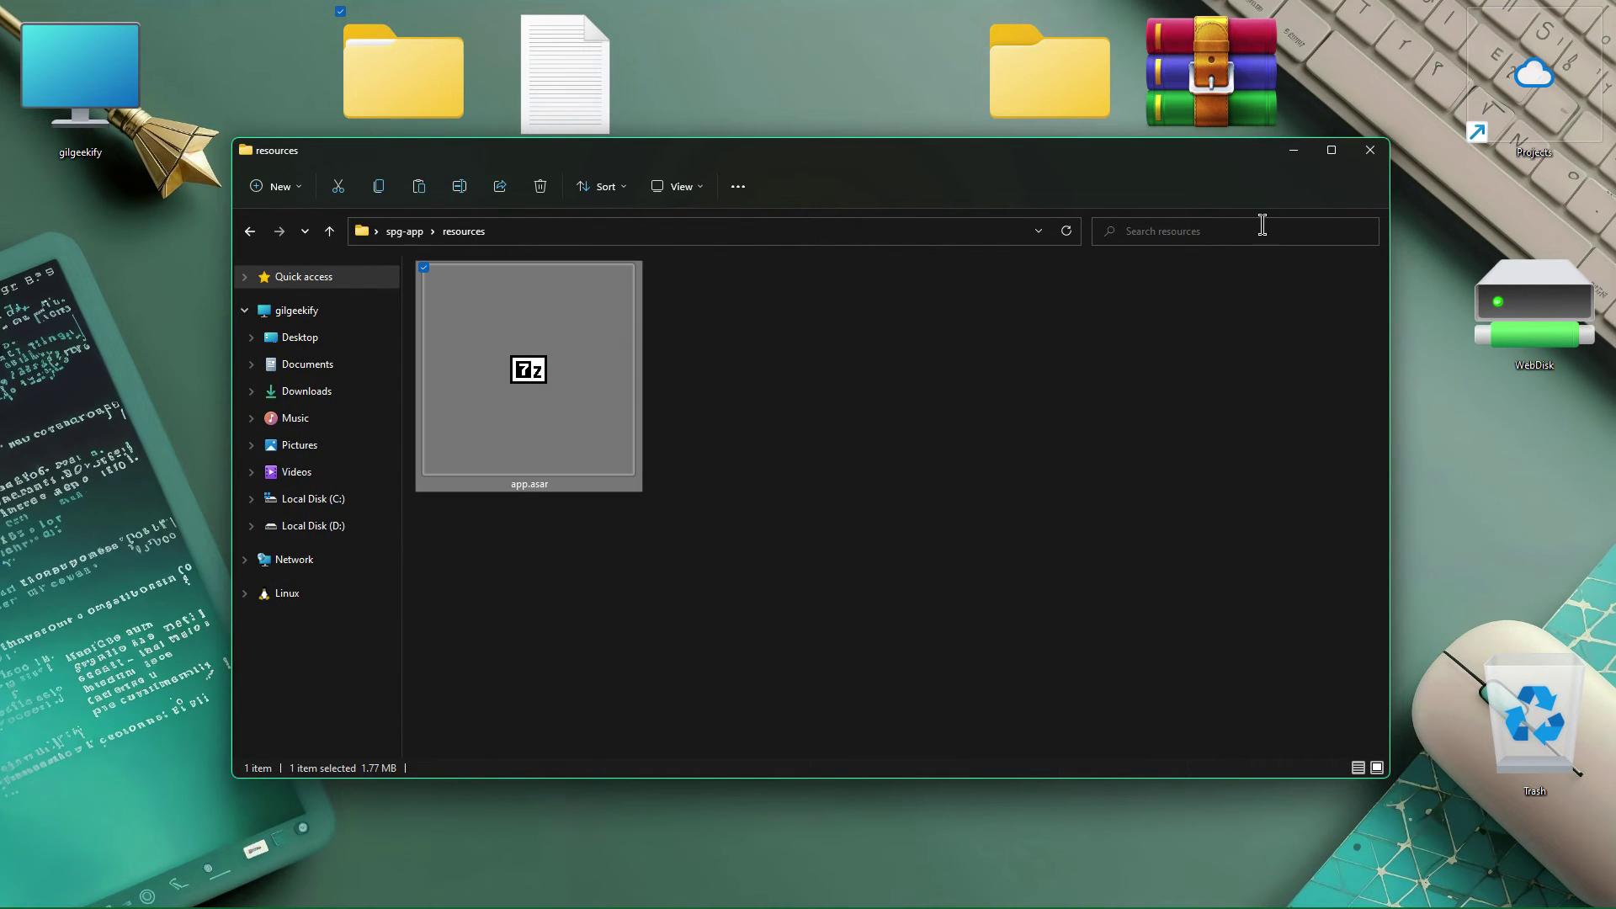
{"action": "left_click", "coordinate": [1375, 156]}
{"action": "double_click", "coordinate": [1050, 72]}
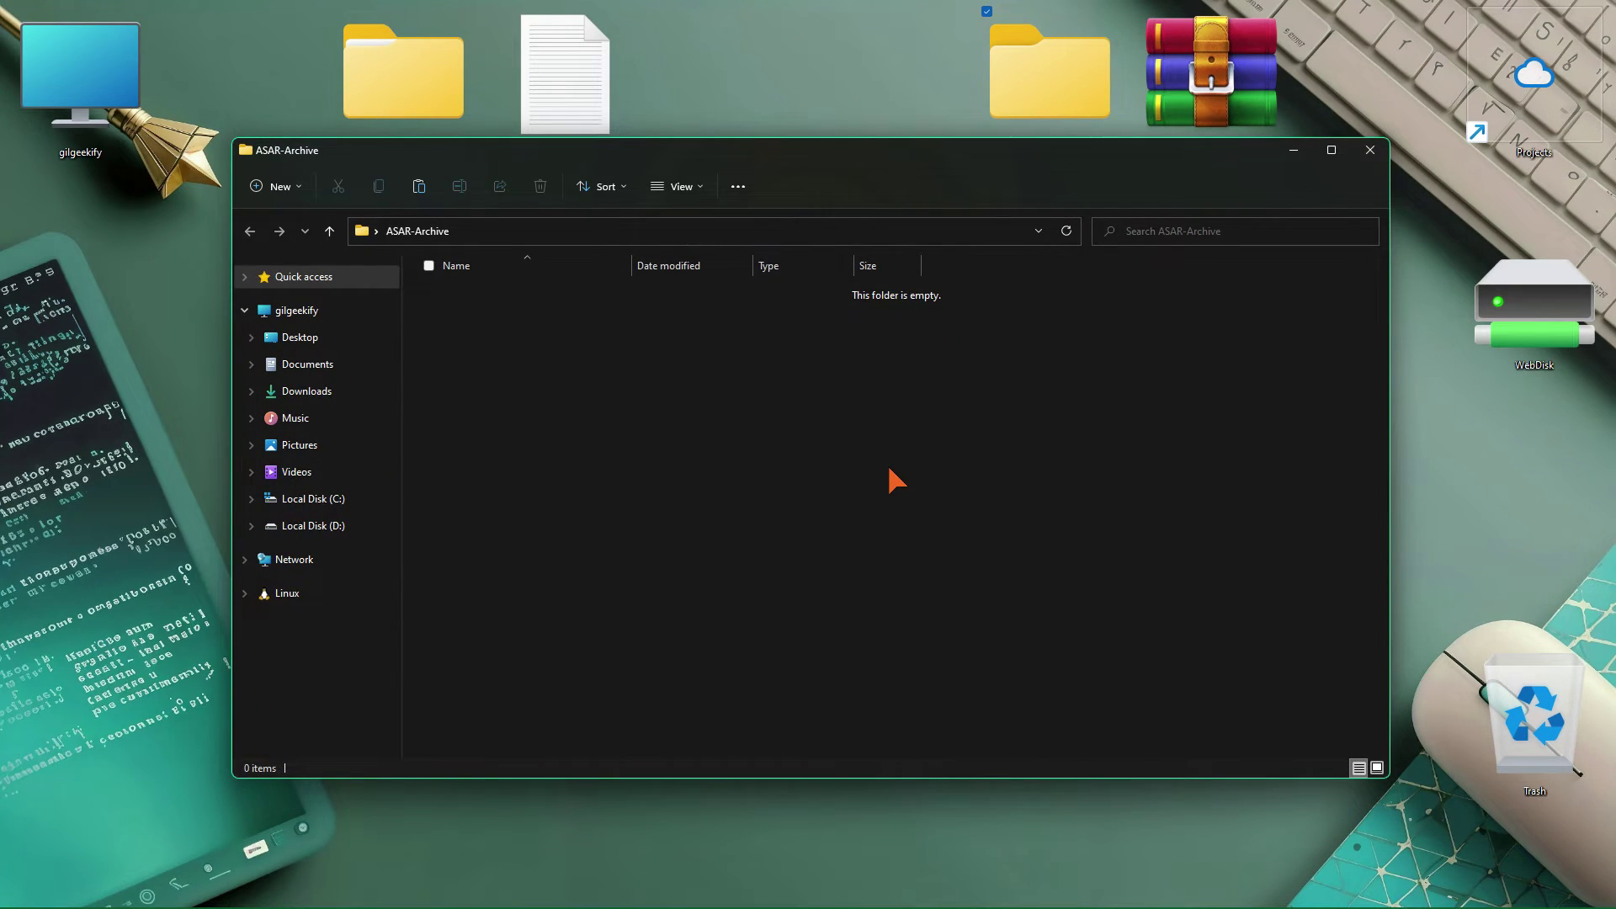
{"action": "key", "text": "ctrl+v"}
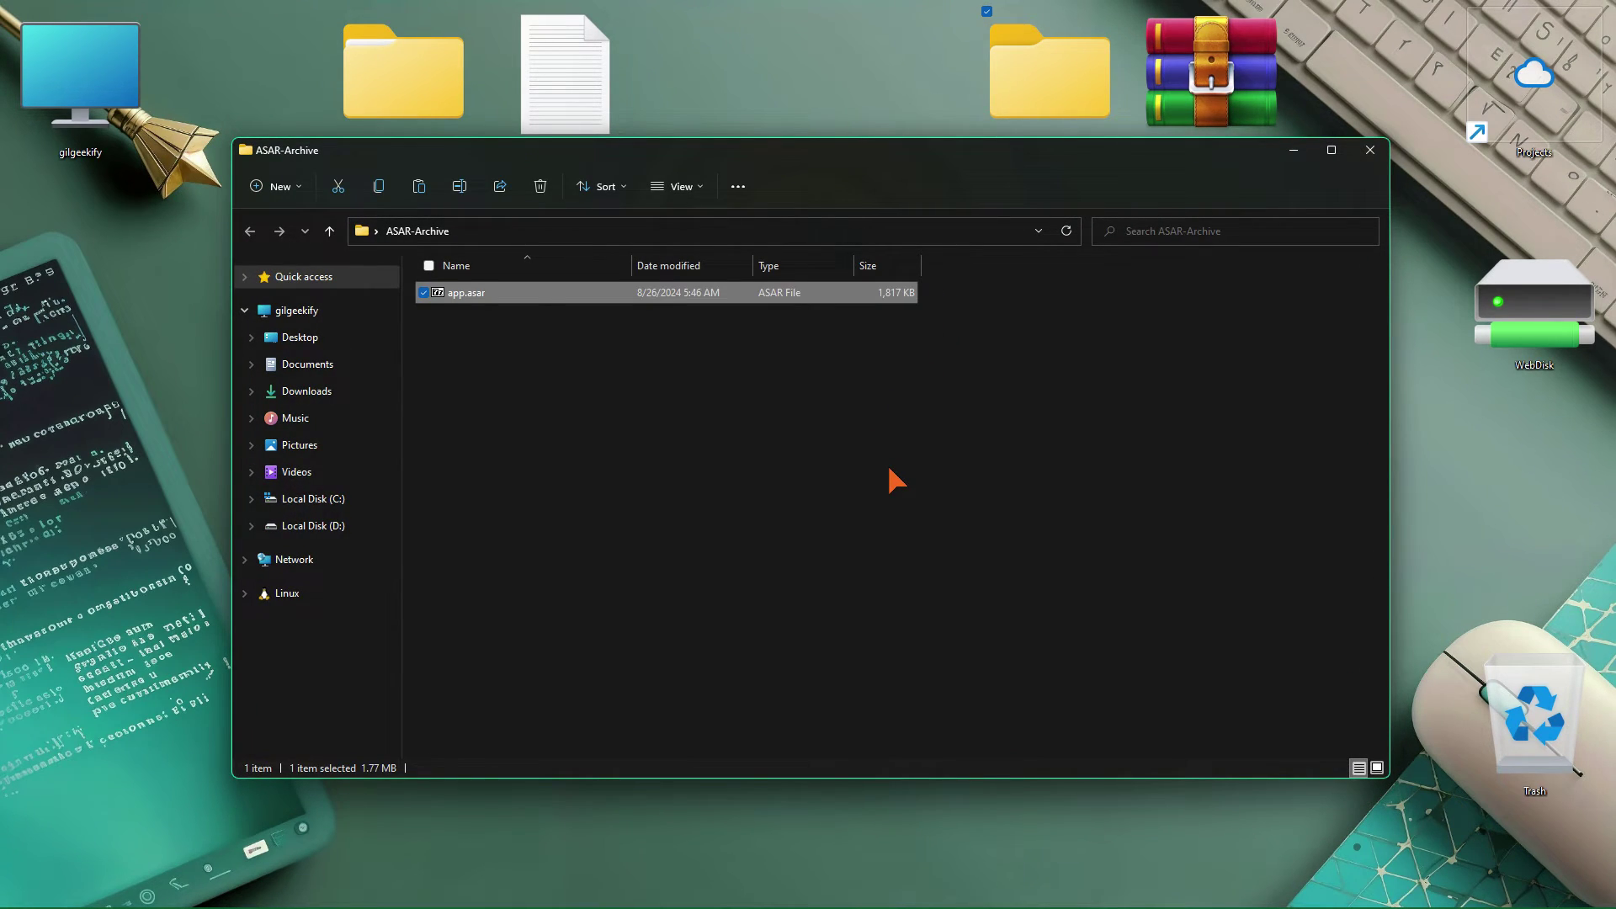
{"action": "left_click", "coordinate": [894, 480]}
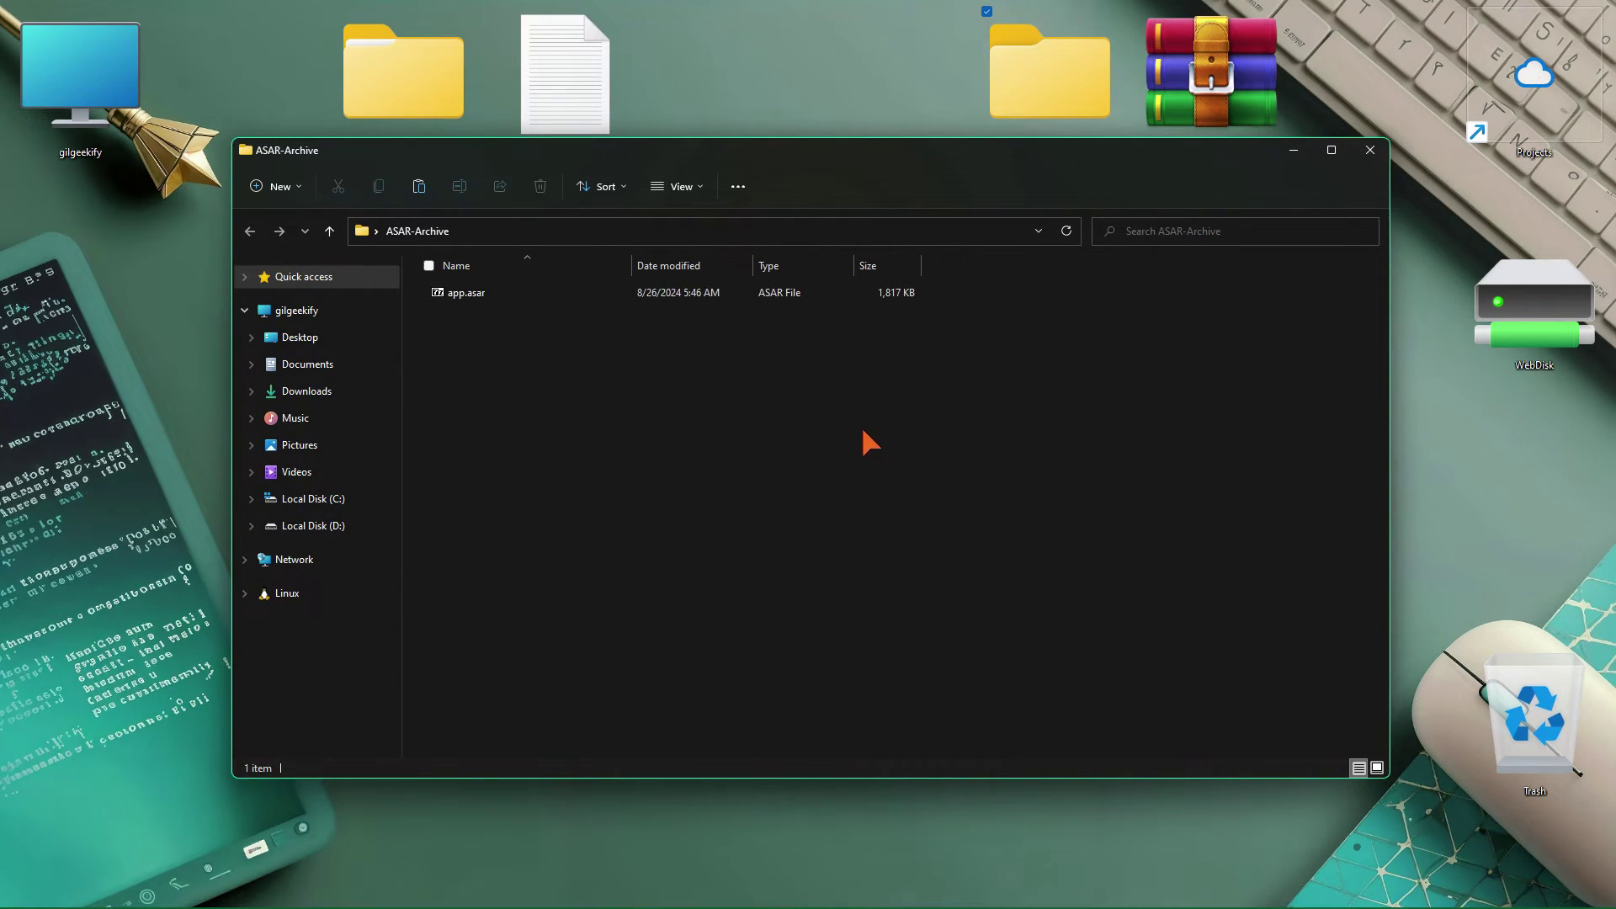
{"action": "left_click", "coordinate": [1376, 768]}
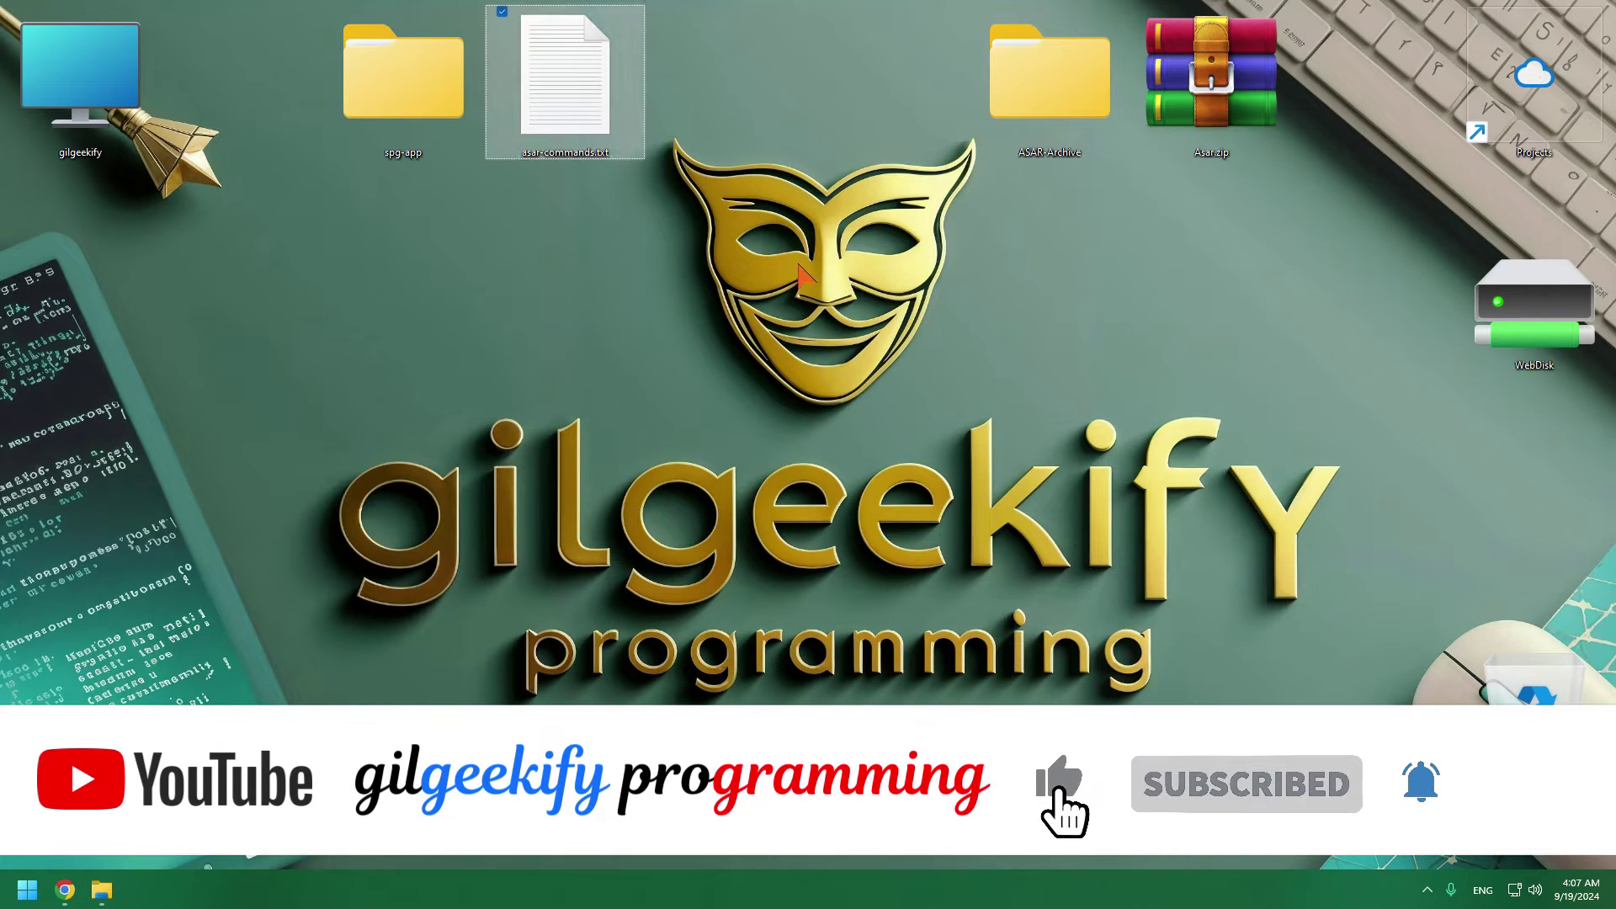
{"action": "key", "text": "Return"}
{"action": "double_click", "coordinate": [805, 138]}
{"action": "key", "text": "ctrl+a"}
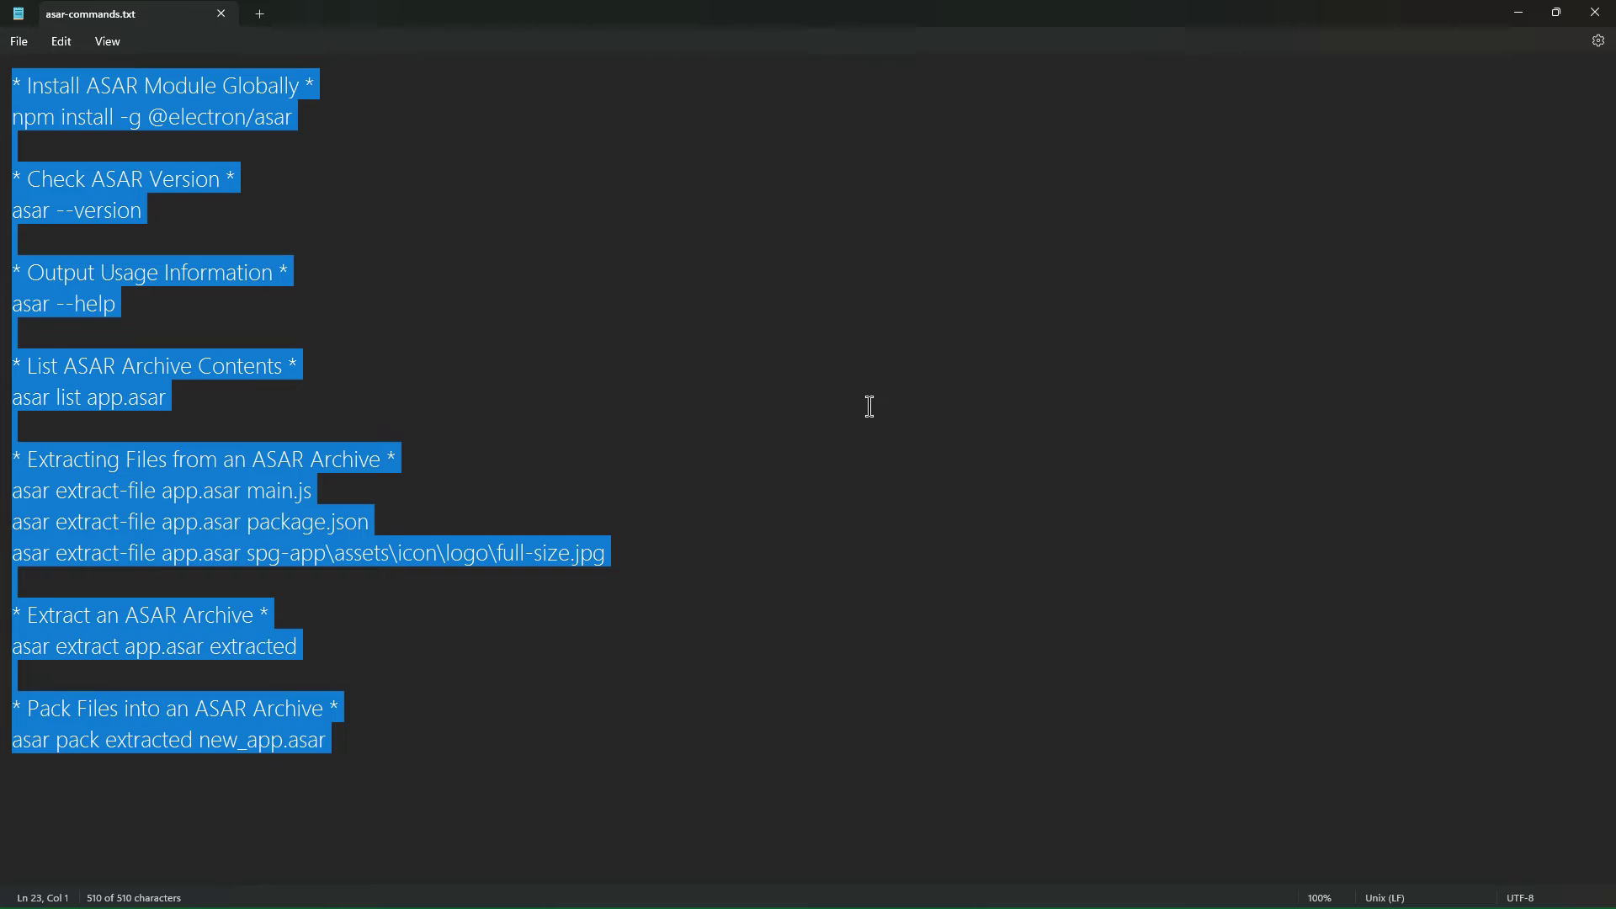
{"action": "left_click", "coordinate": [870, 407]}
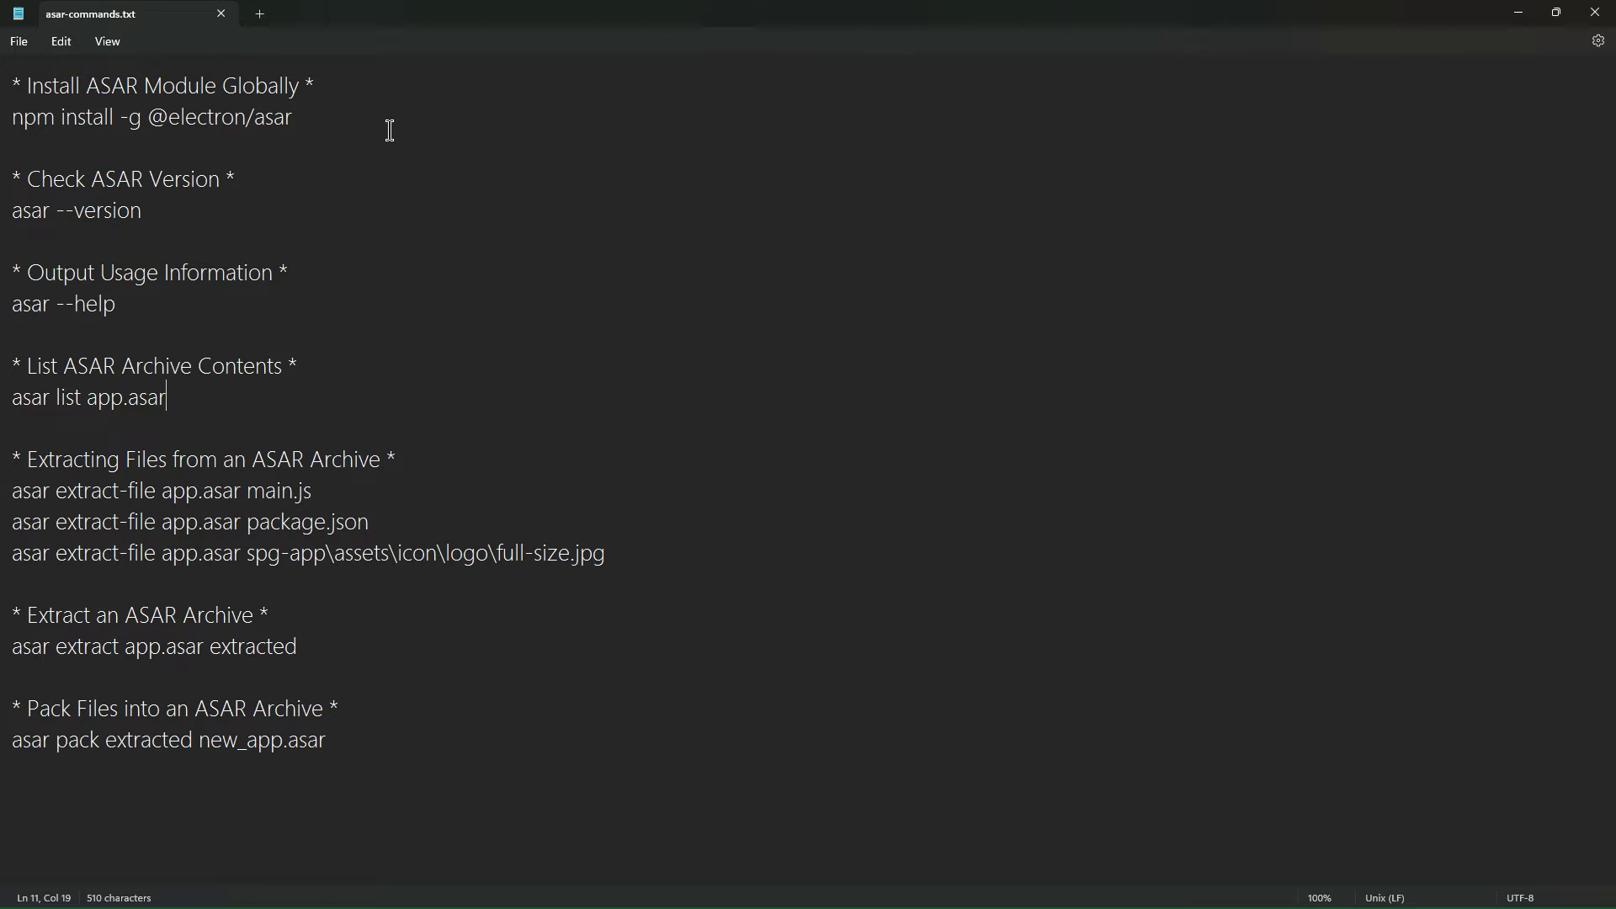
{"action": "scroll", "coordinate": [342, 115], "scroll_direction": "up", "scroll_amount": 16}
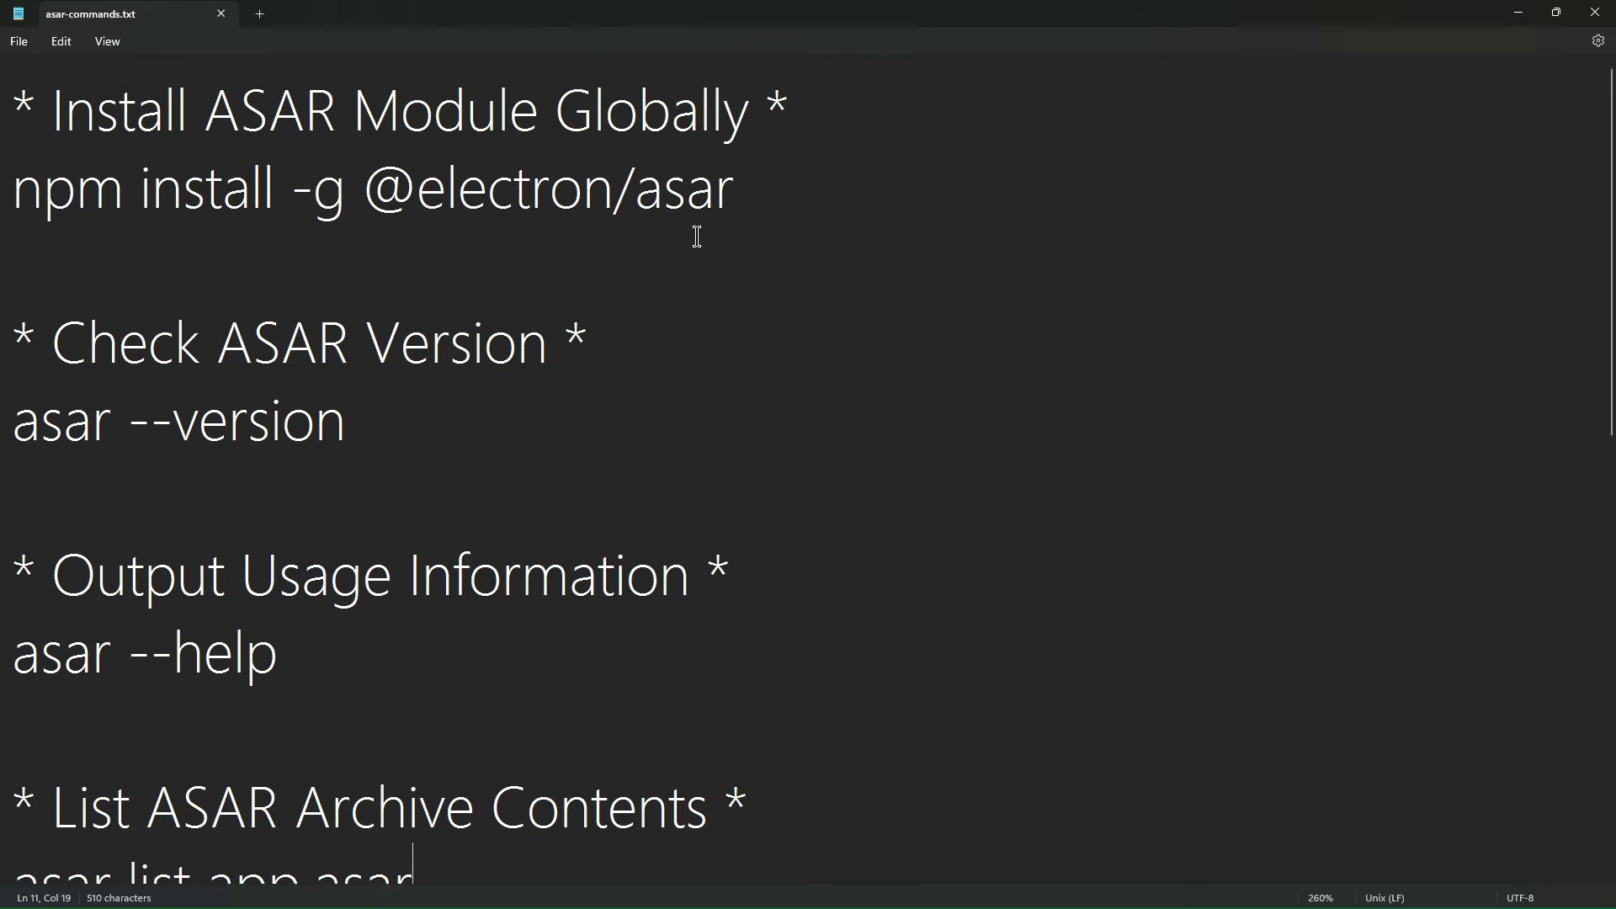
{"action": "left_click_drag", "start_coordinate": [777, 183], "coordinate": [5, 200]}
{"action": "key", "text": "ctrl+c"}
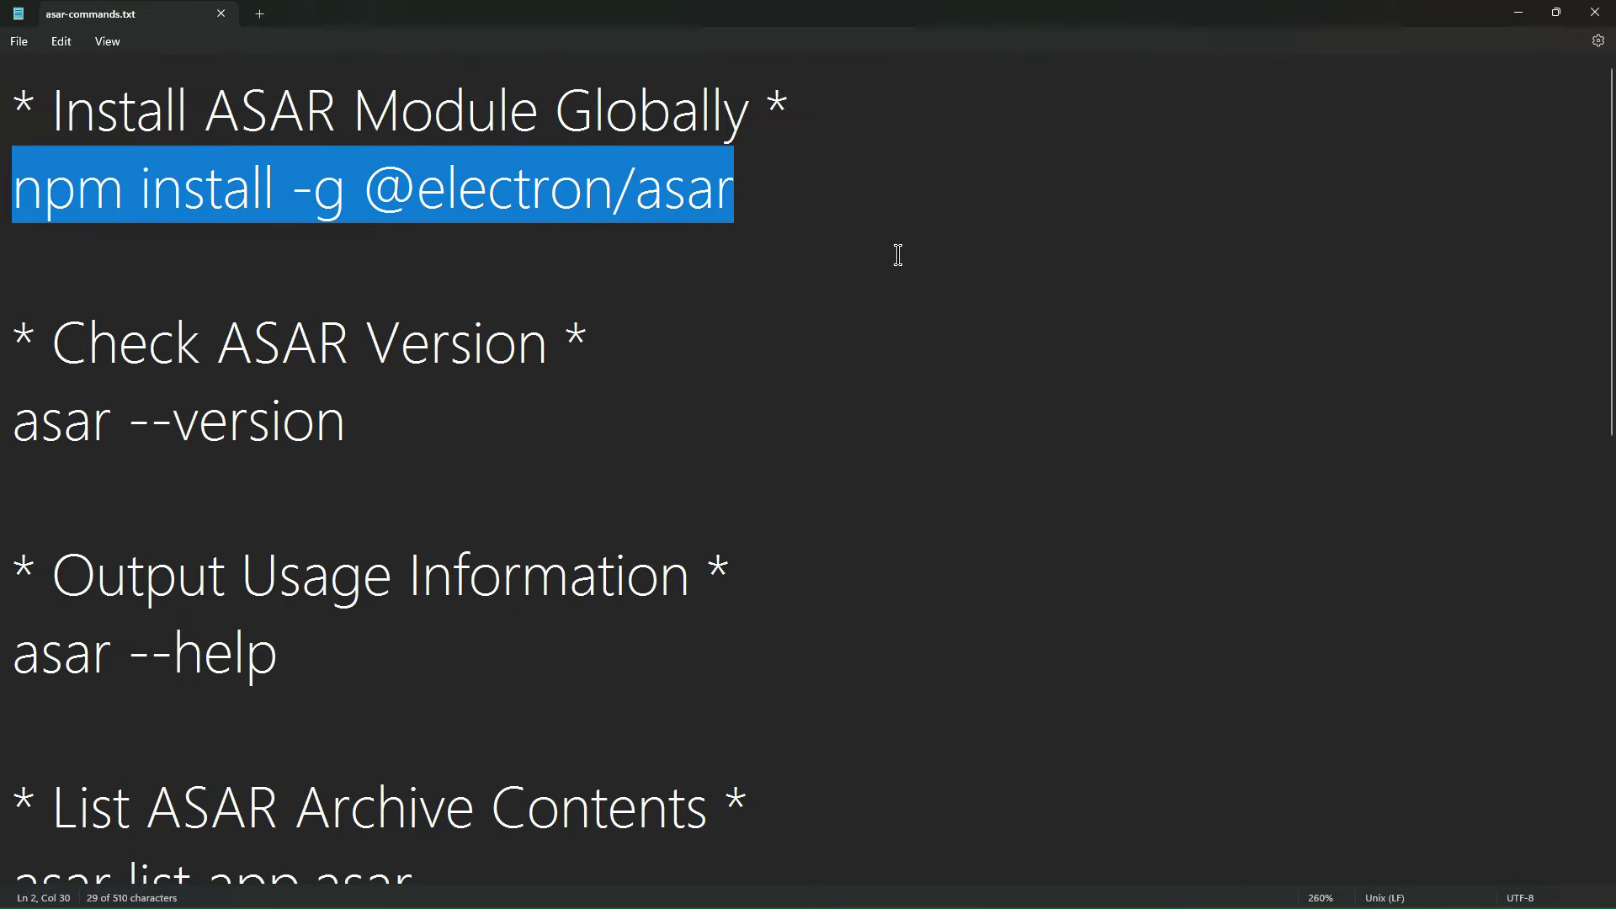
{"action": "key", "text": "super"}
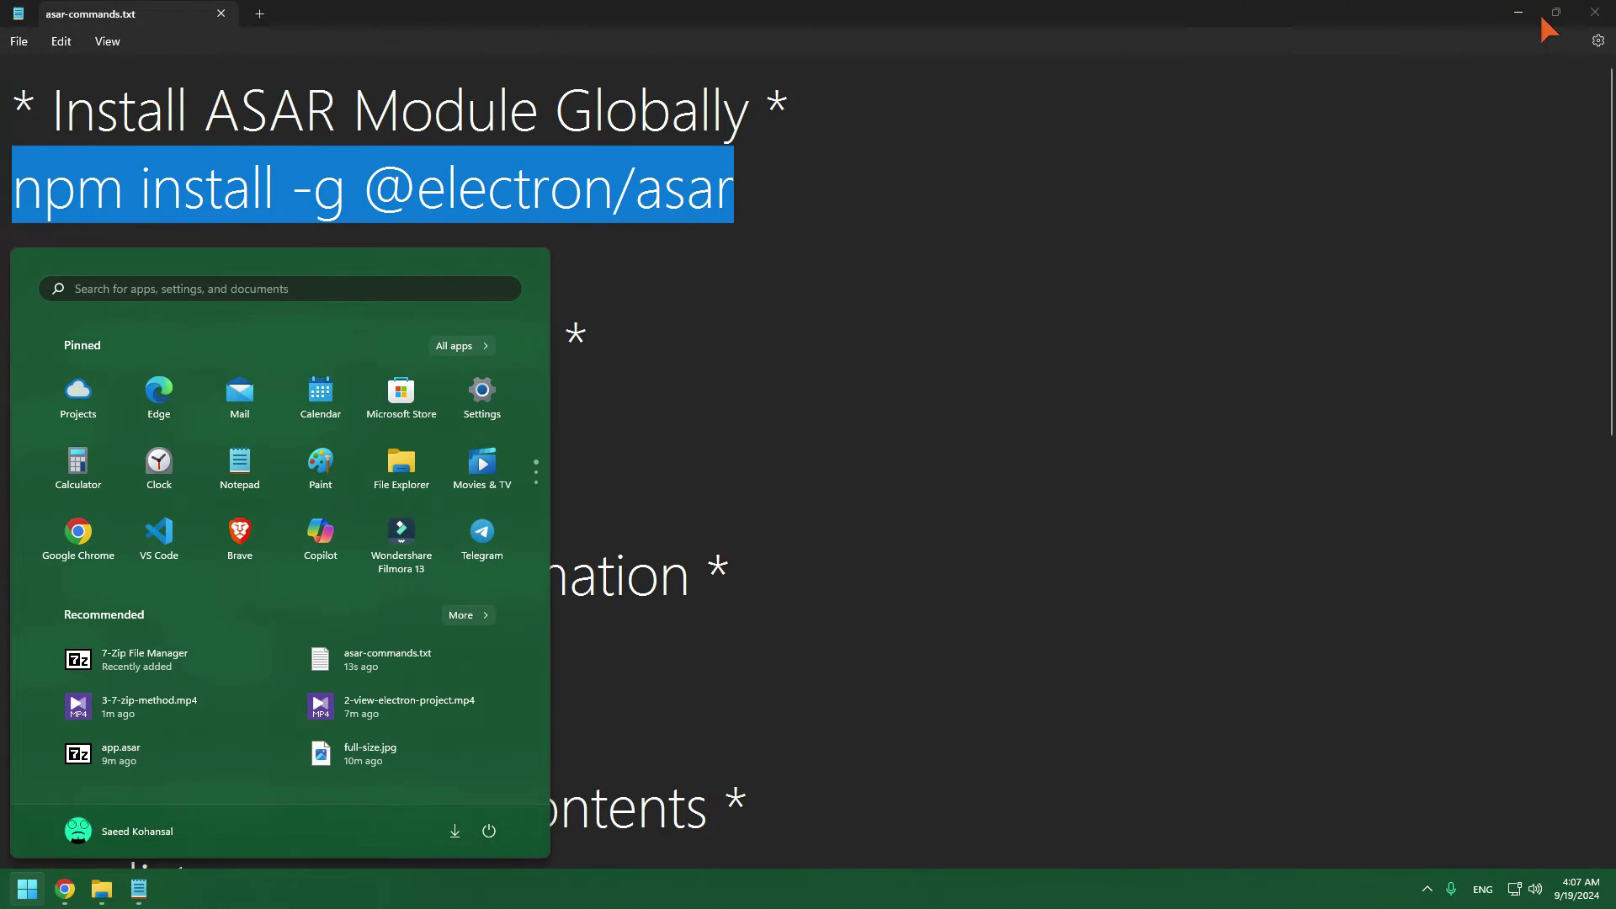
{"action": "left_click", "coordinate": [1518, 12]}
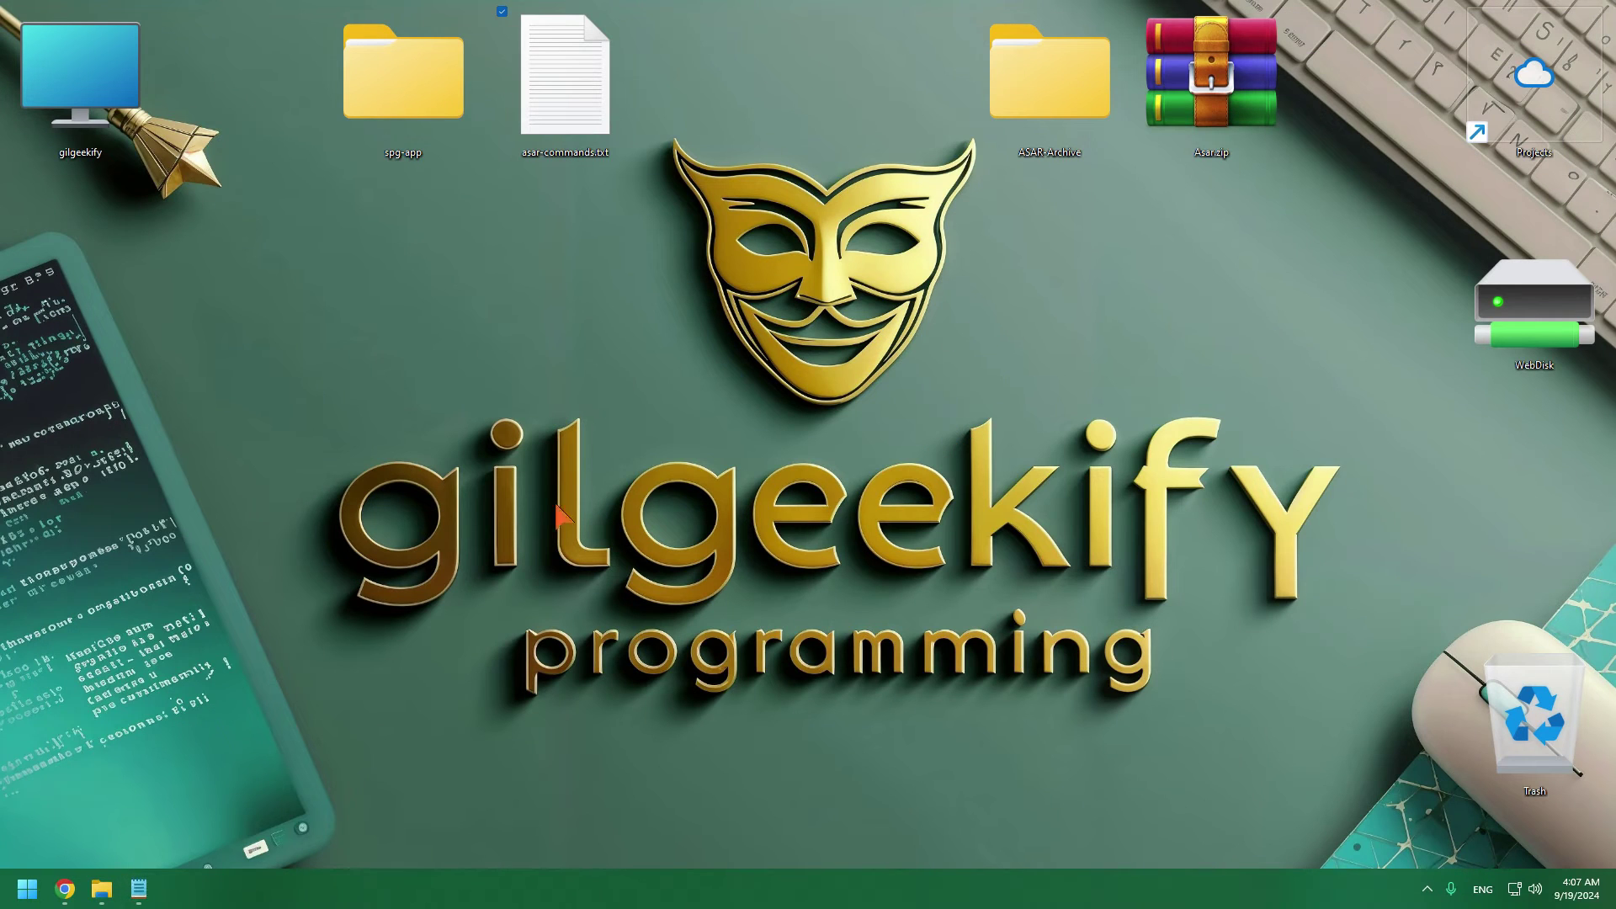
{"action": "left_click", "coordinate": [112, 898]}
Open a PowerShell terminal in the ASAR-Archive folder and maximize it
{"action": "right_click", "coordinate": [894, 412]}
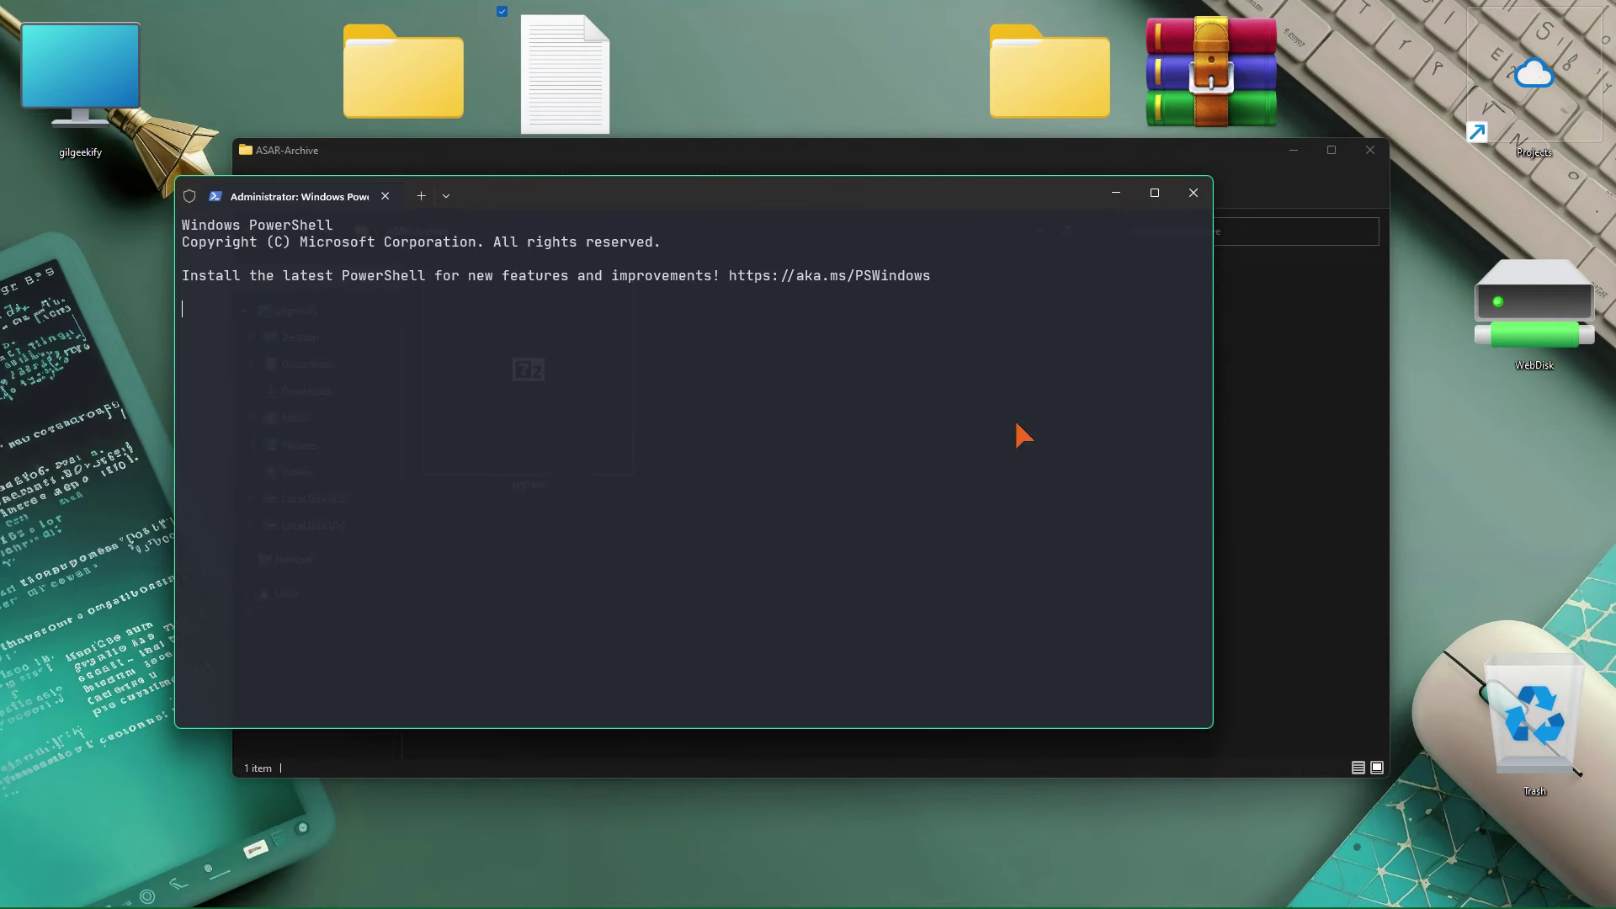
{"action": "left_click_drag", "start_coordinate": [1062, 209], "coordinate": [1210, 319]}
{"action": "left_click", "coordinate": [1210, 320]}
{"action": "left_click", "coordinate": [1296, 151]}
{"action": "double_click", "coordinate": [1234, 362]}
{"action": "key", "text": "ctrl+equal"}
{"action": "key", "text": "ctrl+equal"}
{"action": "key", "text": "ctrl+equal"}
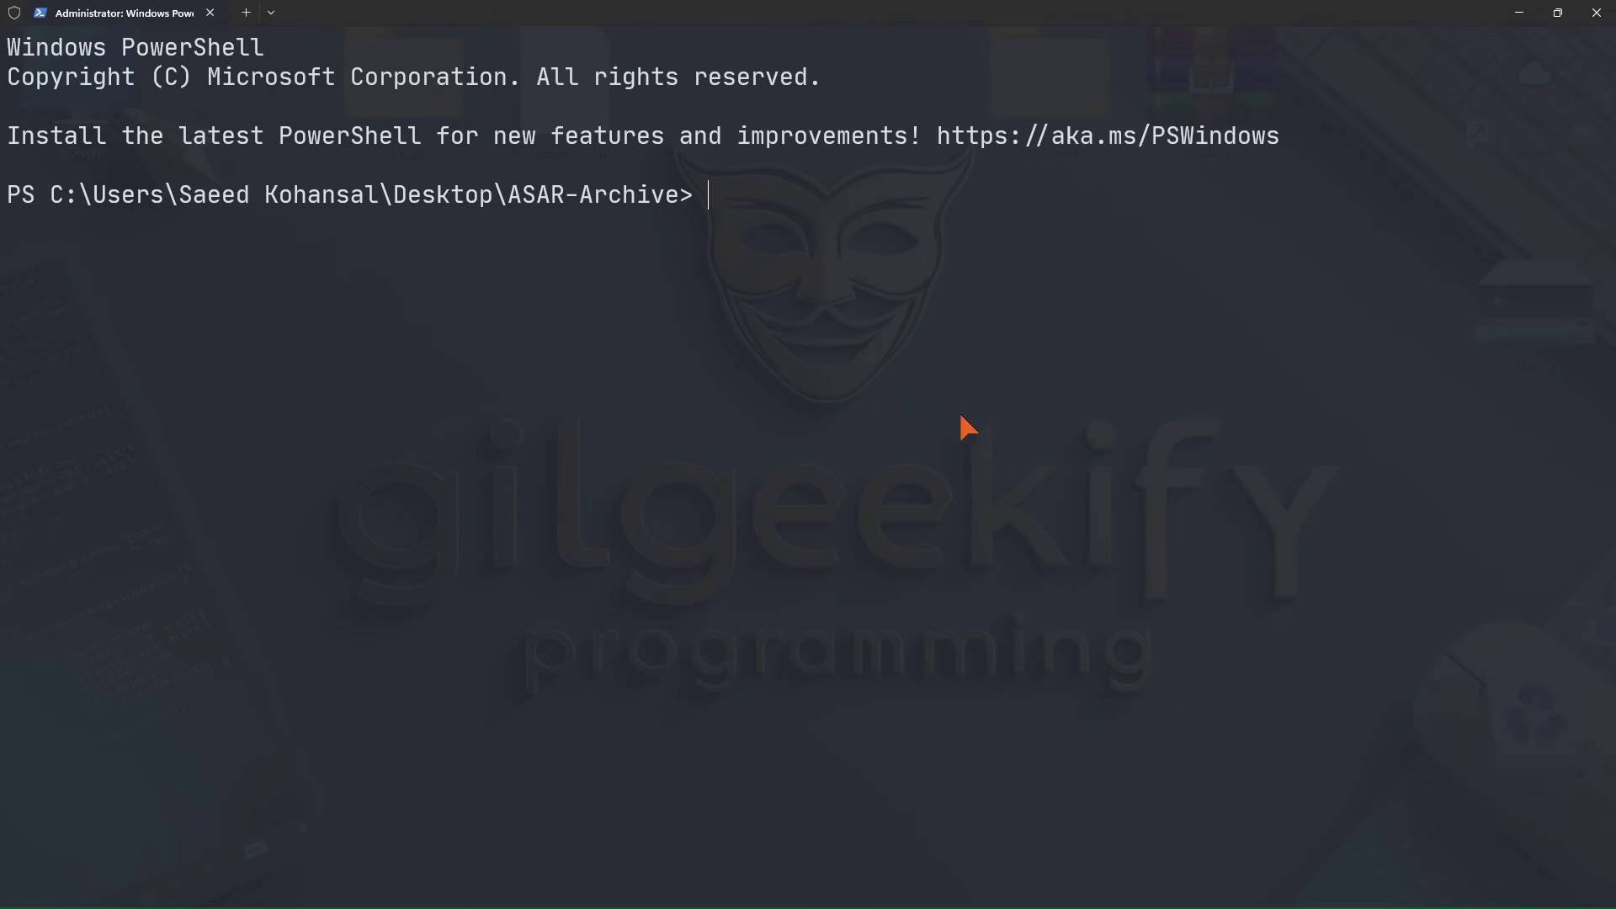
{"action": "key", "text": "ctrl+v"}
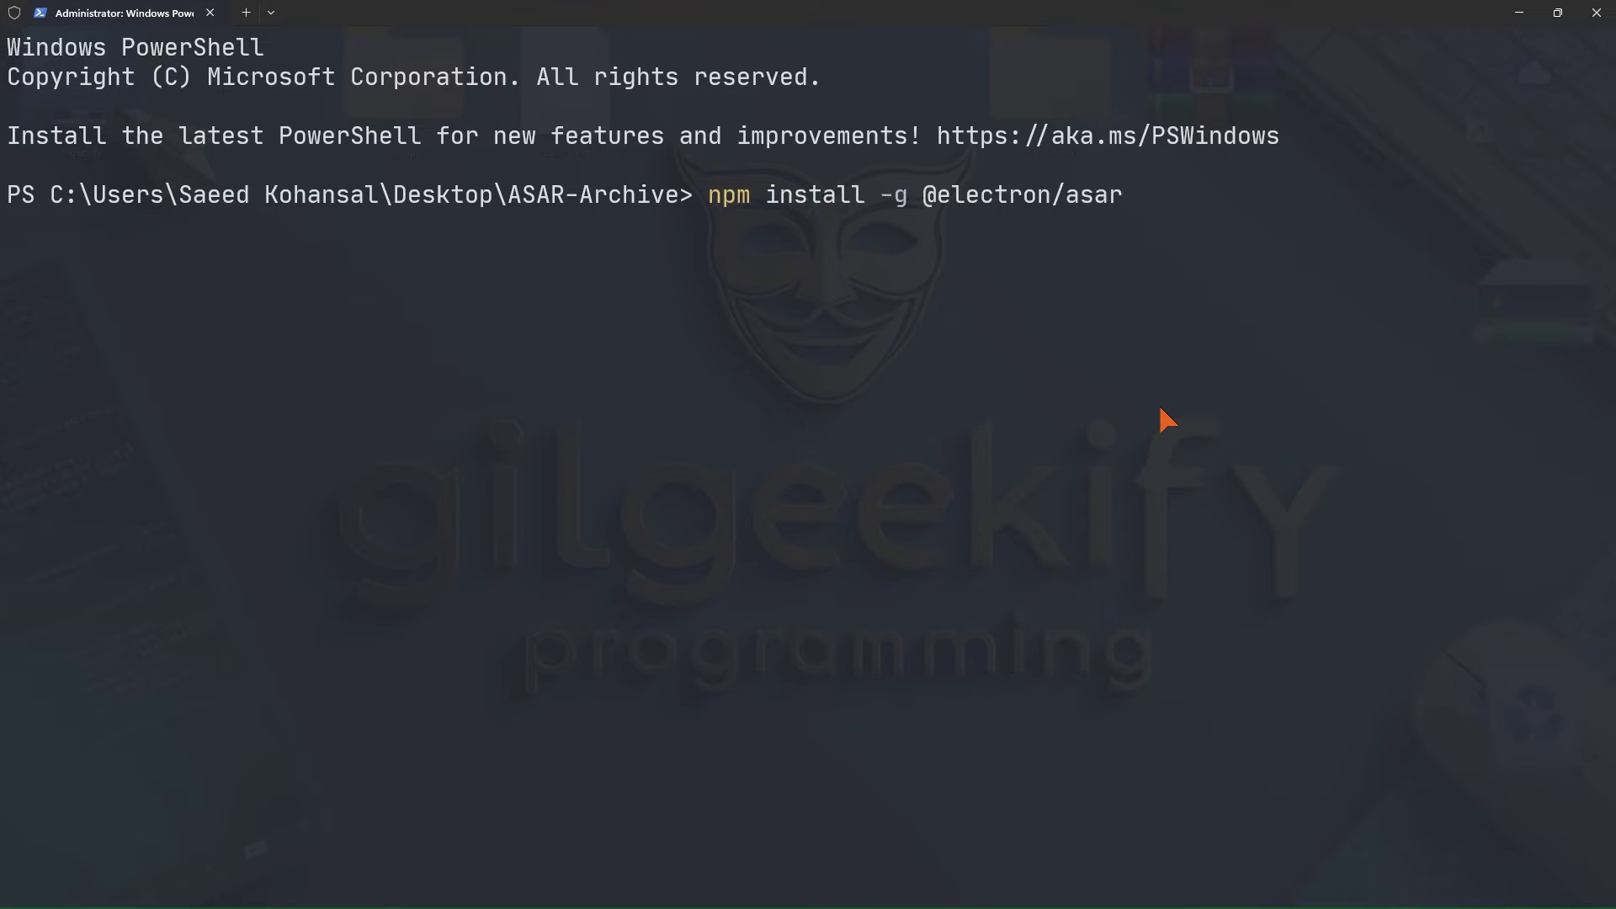
{"action": "key", "text": "ctrl+equal"}
{"action": "key", "text": "ctrl+equal"}
{"action": "key", "text": "ctrl+equal"}
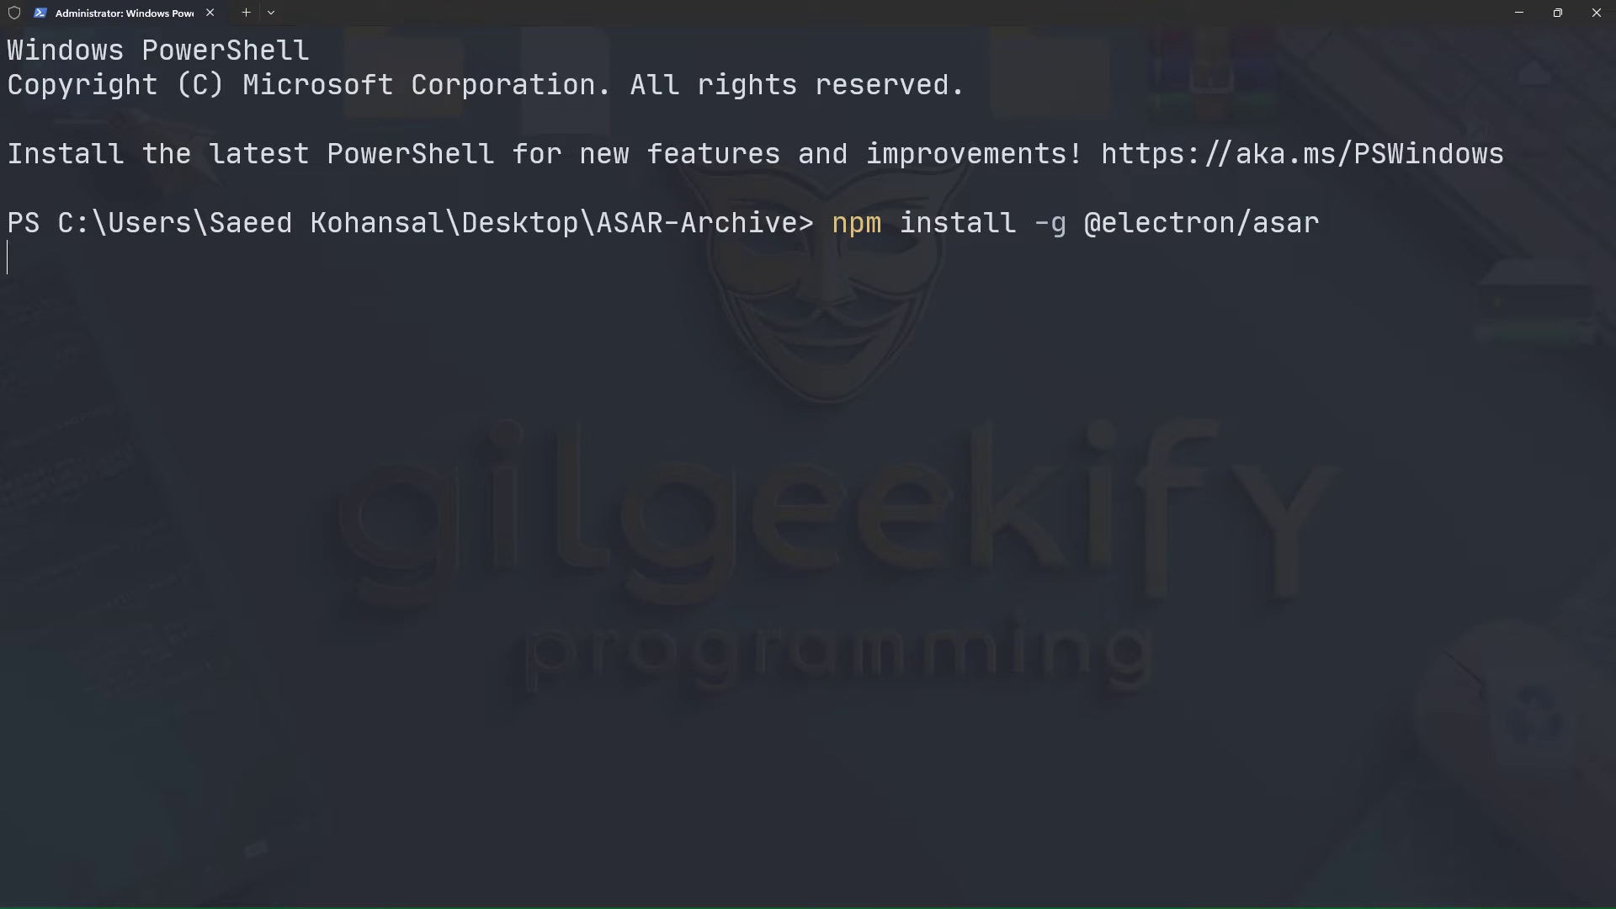
{"action": "key", "text": "Return"}
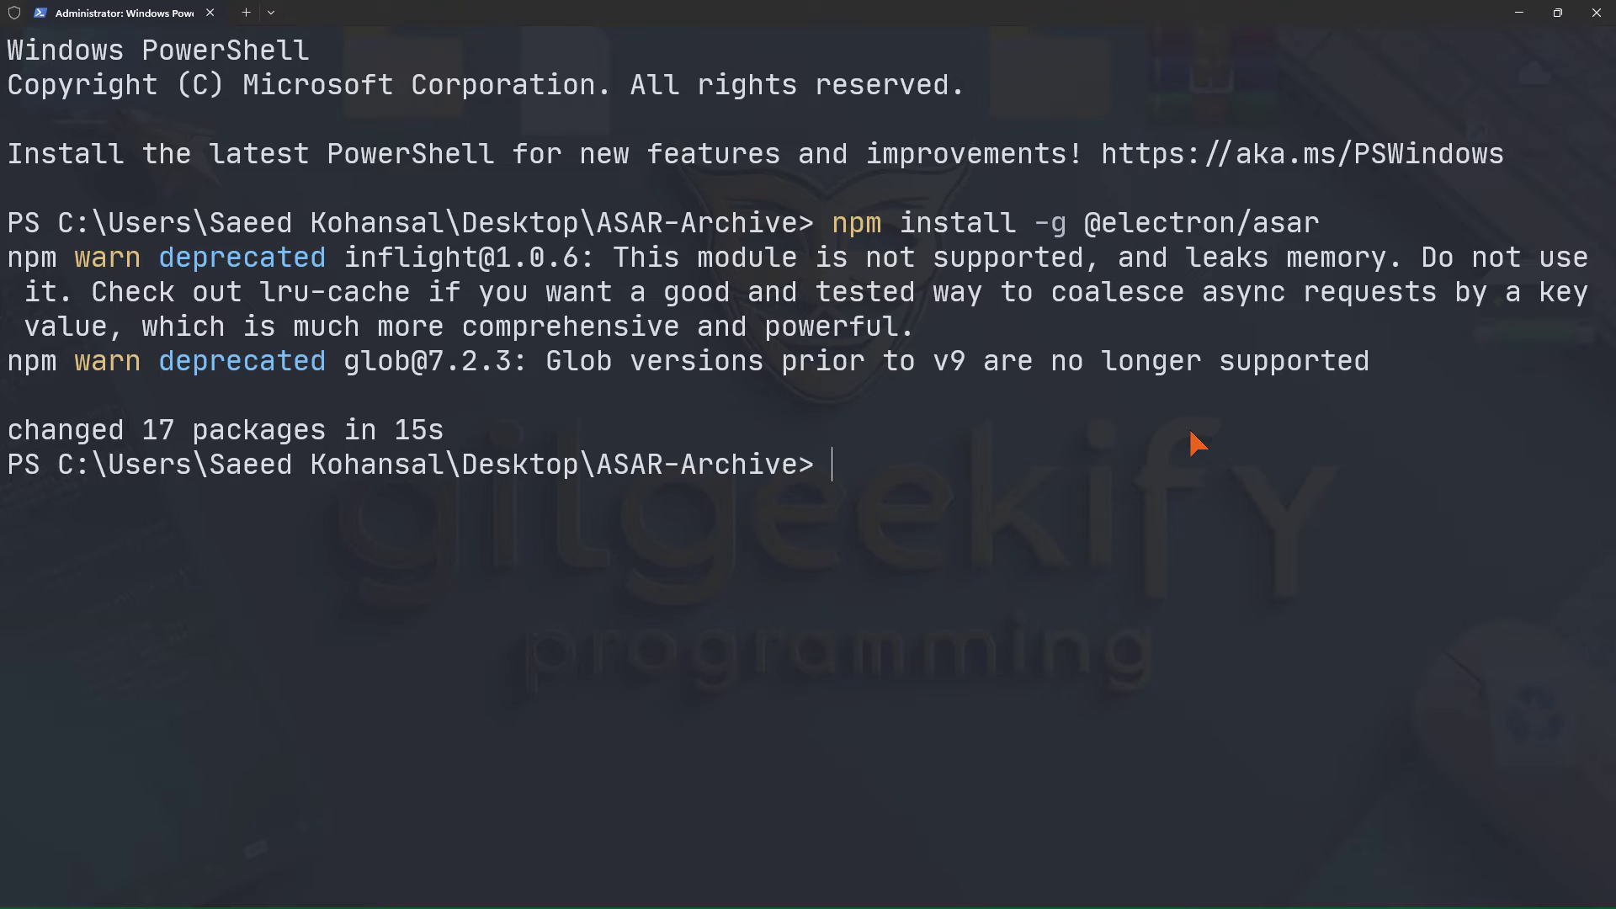
{"action": "key", "text": "alt+Tab"}
{"action": "key", "text": "alt+Tab"}
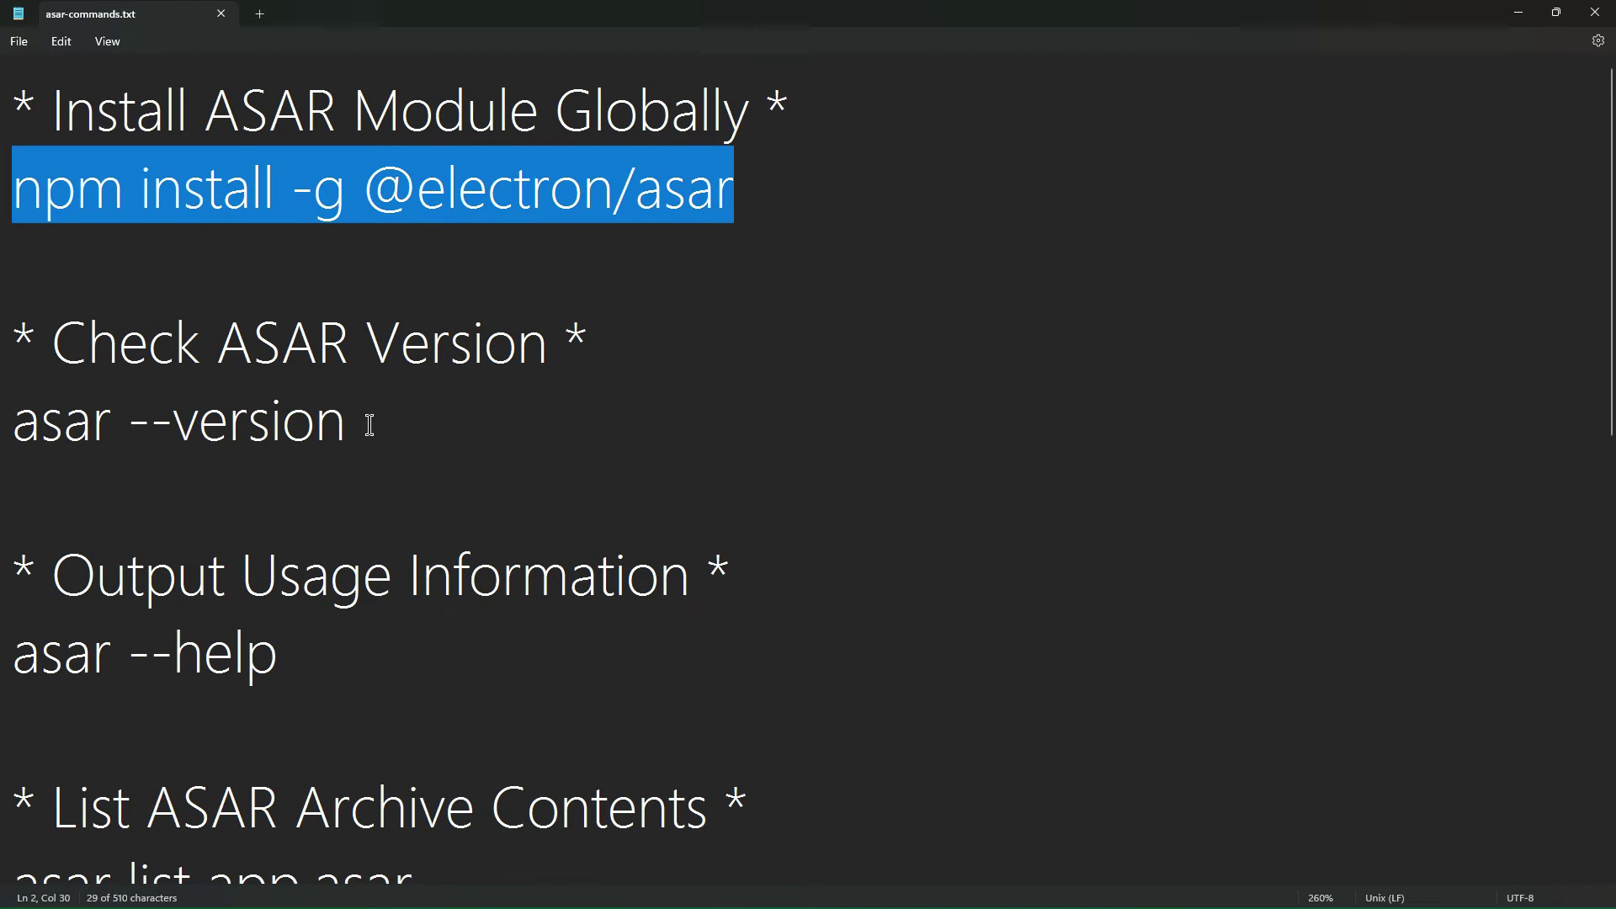
Run asar --version and copy the reported version v3.2.13
{"action": "left_click_drag", "start_coordinate": [367, 428], "coordinate": [27, 436]}
{"action": "key", "text": "ctrl+c"}
{"action": "key", "text": "alt+Tab"}
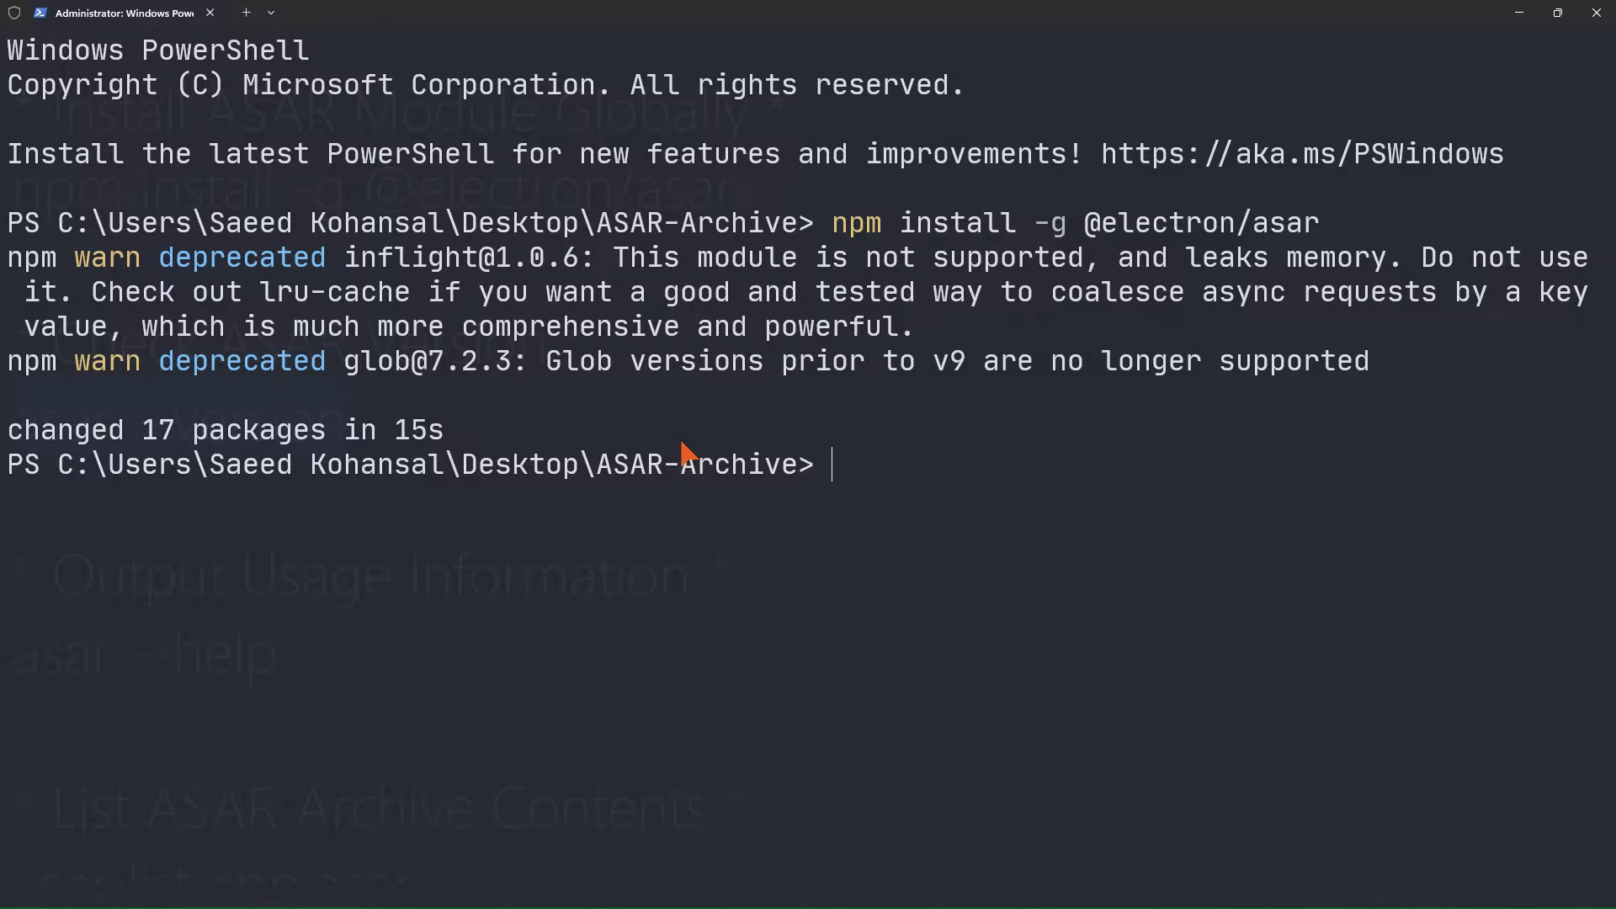
{"action": "key", "text": "ctrl+v"}
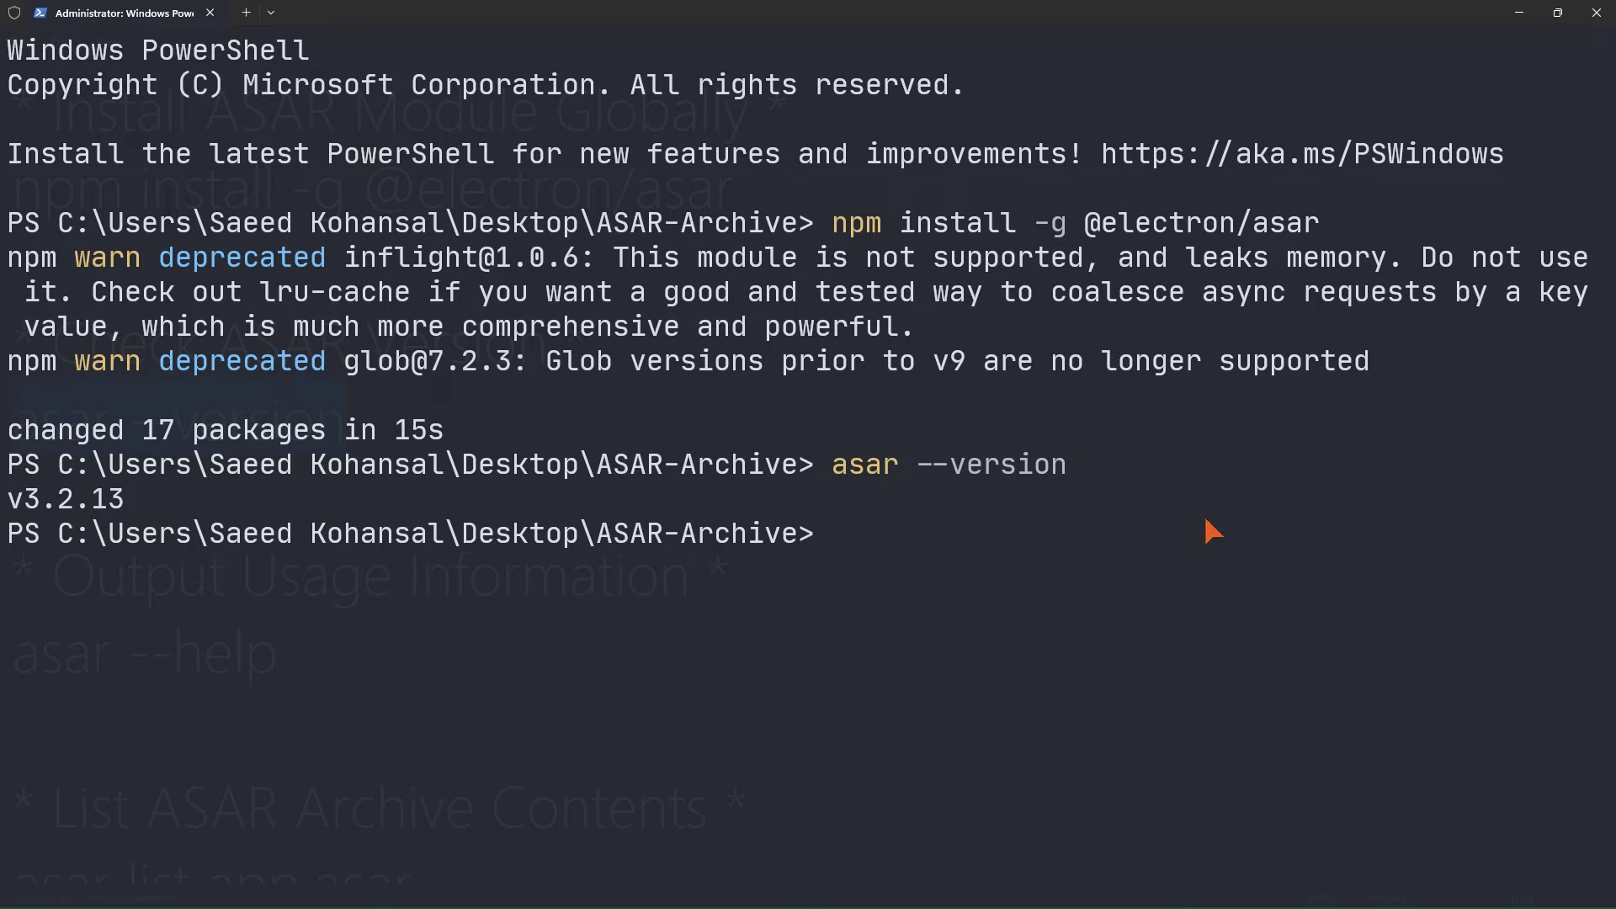
{"action": "left_click_drag", "start_coordinate": [140, 505], "coordinate": [10, 512]}
{"action": "left_click", "coordinate": [101, 515]}
{"action": "left_click_drag", "start_coordinate": [127, 503], "coordinate": [8, 509]}
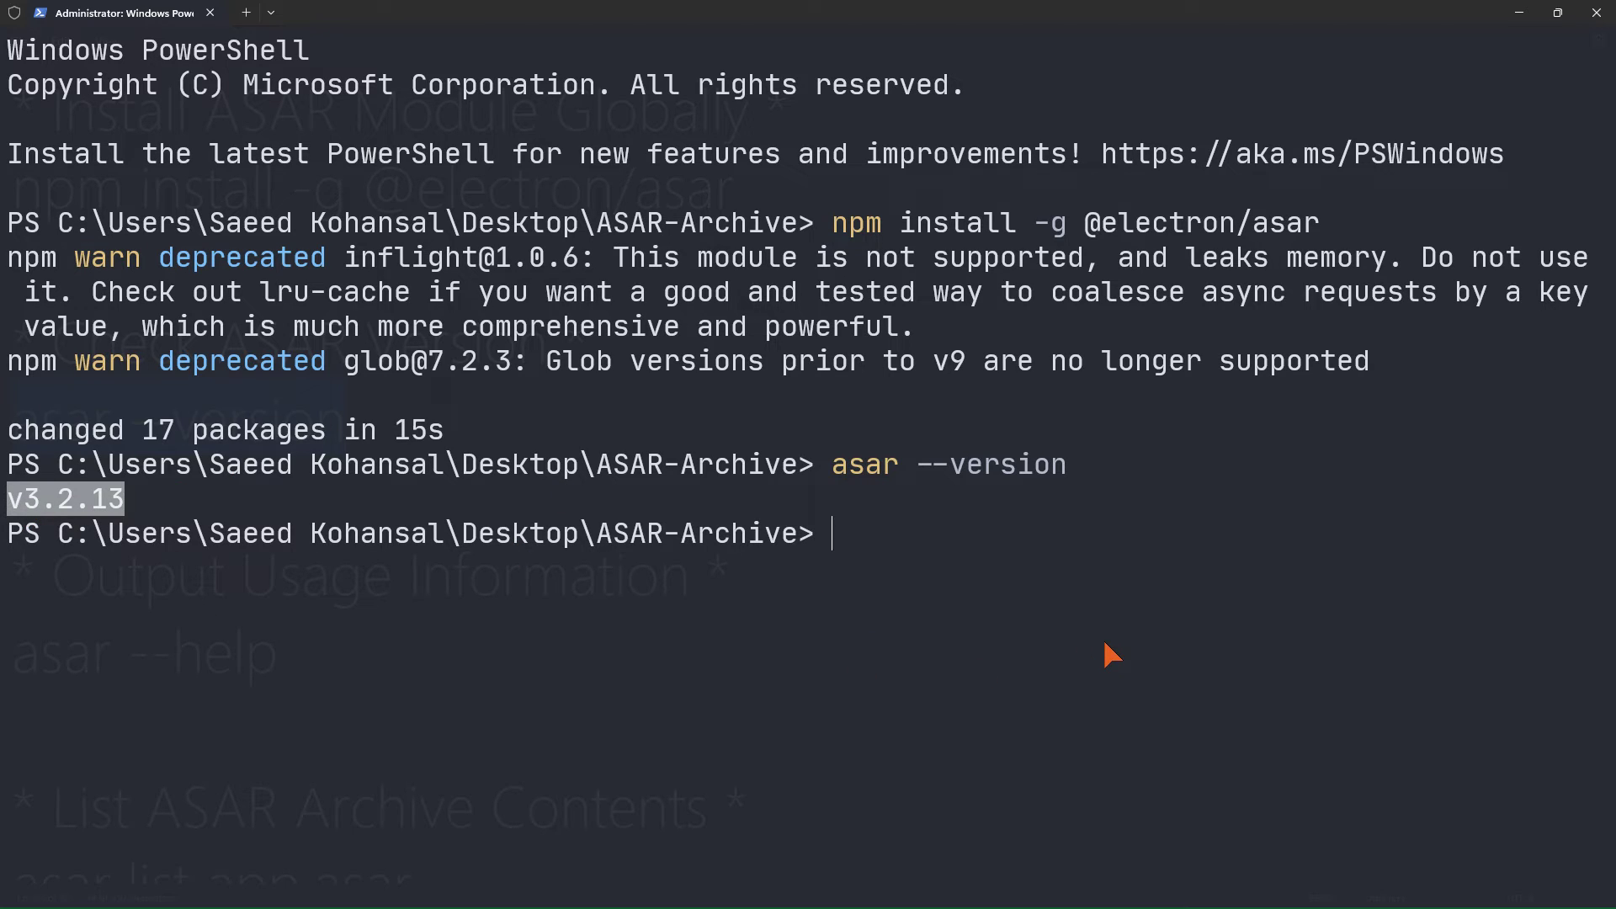
{"action": "key", "text": "ctrl+c"}
Run asar --help and copy its usage output listing pack, list and extract commands
{"action": "key", "text": "alt+Tab"}
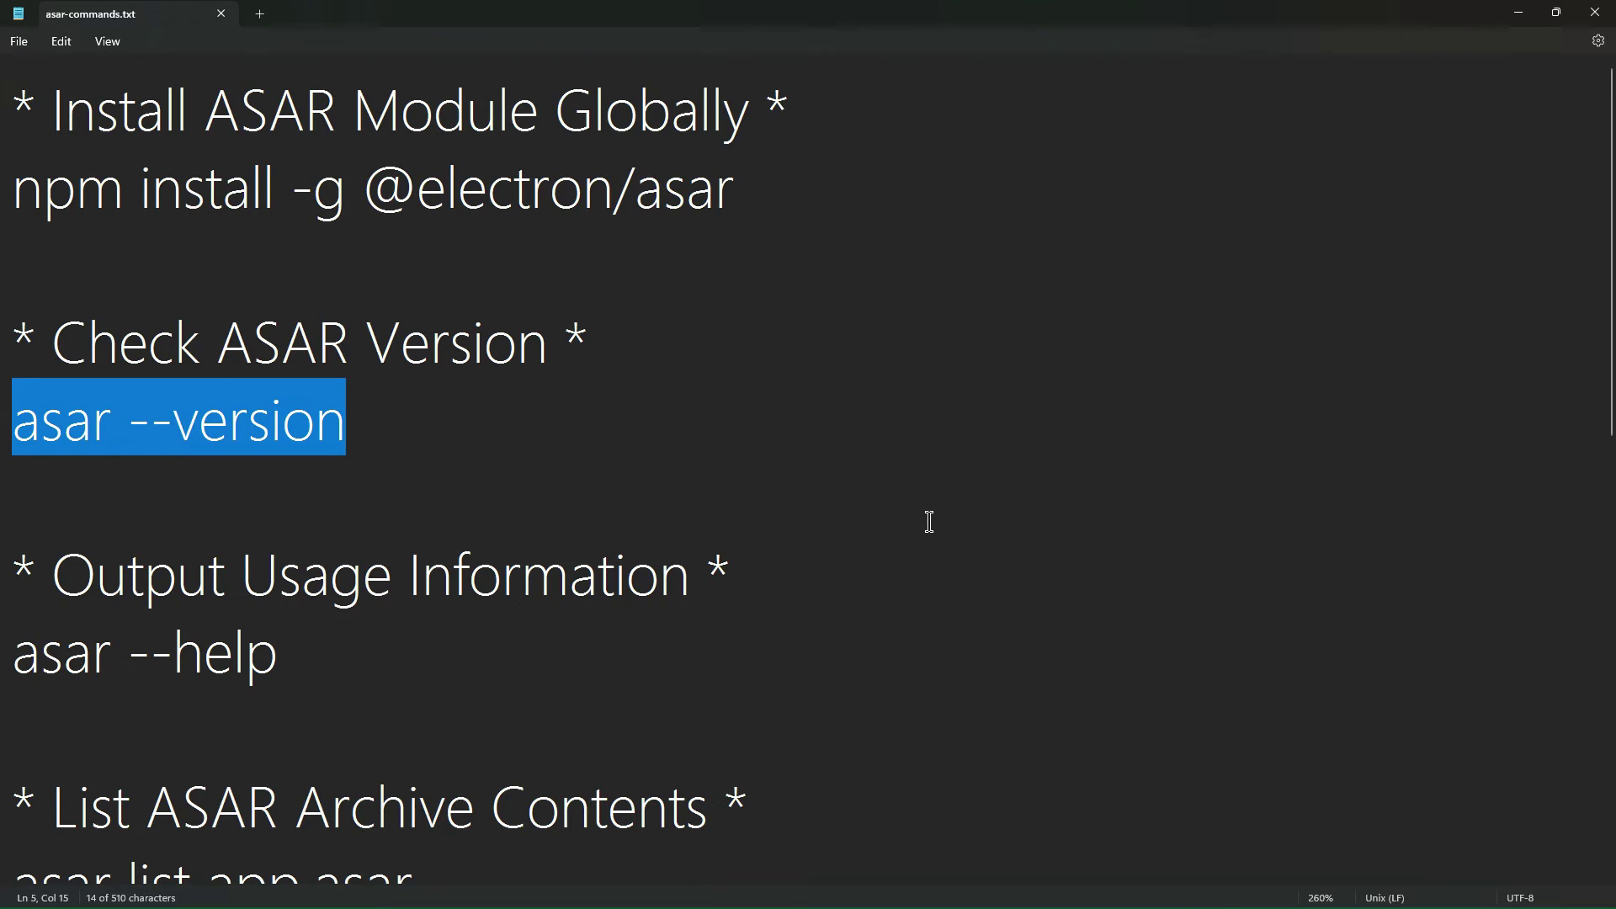
{"action": "scroll", "coordinate": [929, 522], "scroll_direction": "down", "scroll_amount": 2}
{"action": "left_click_drag", "start_coordinate": [287, 168], "coordinate": [20, 178]}
{"action": "key", "text": "ctrl+c"}
{"action": "key", "text": "alt+Tab"}
{"action": "key", "text": "ctrl+v"}
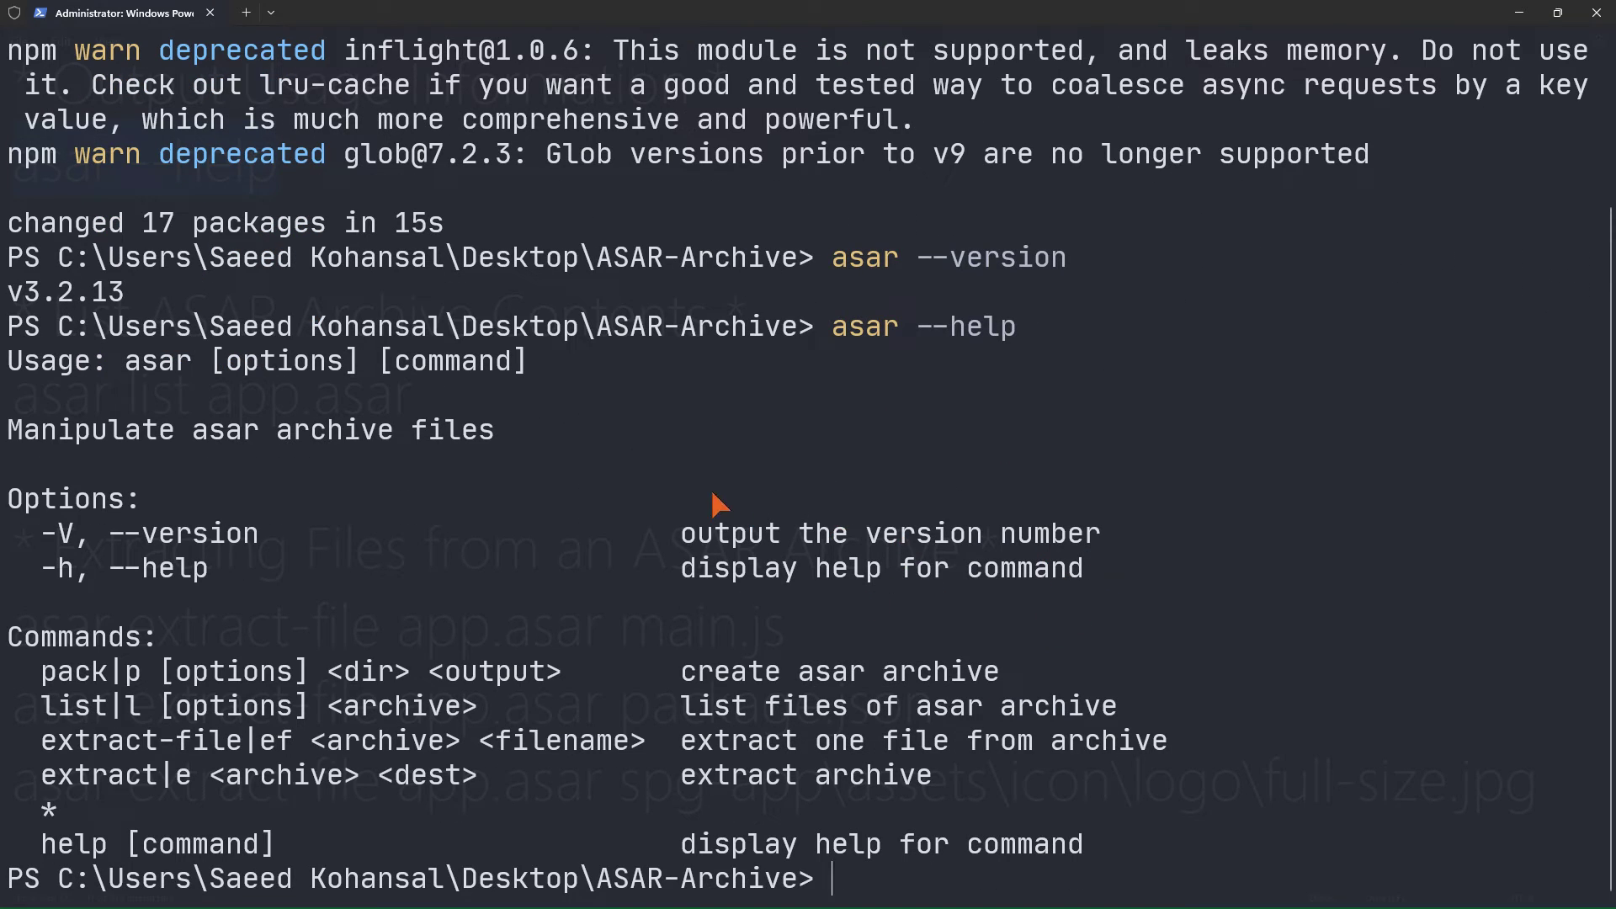
{"action": "left_click_drag", "start_coordinate": [30, 361], "coordinate": [1147, 846]}
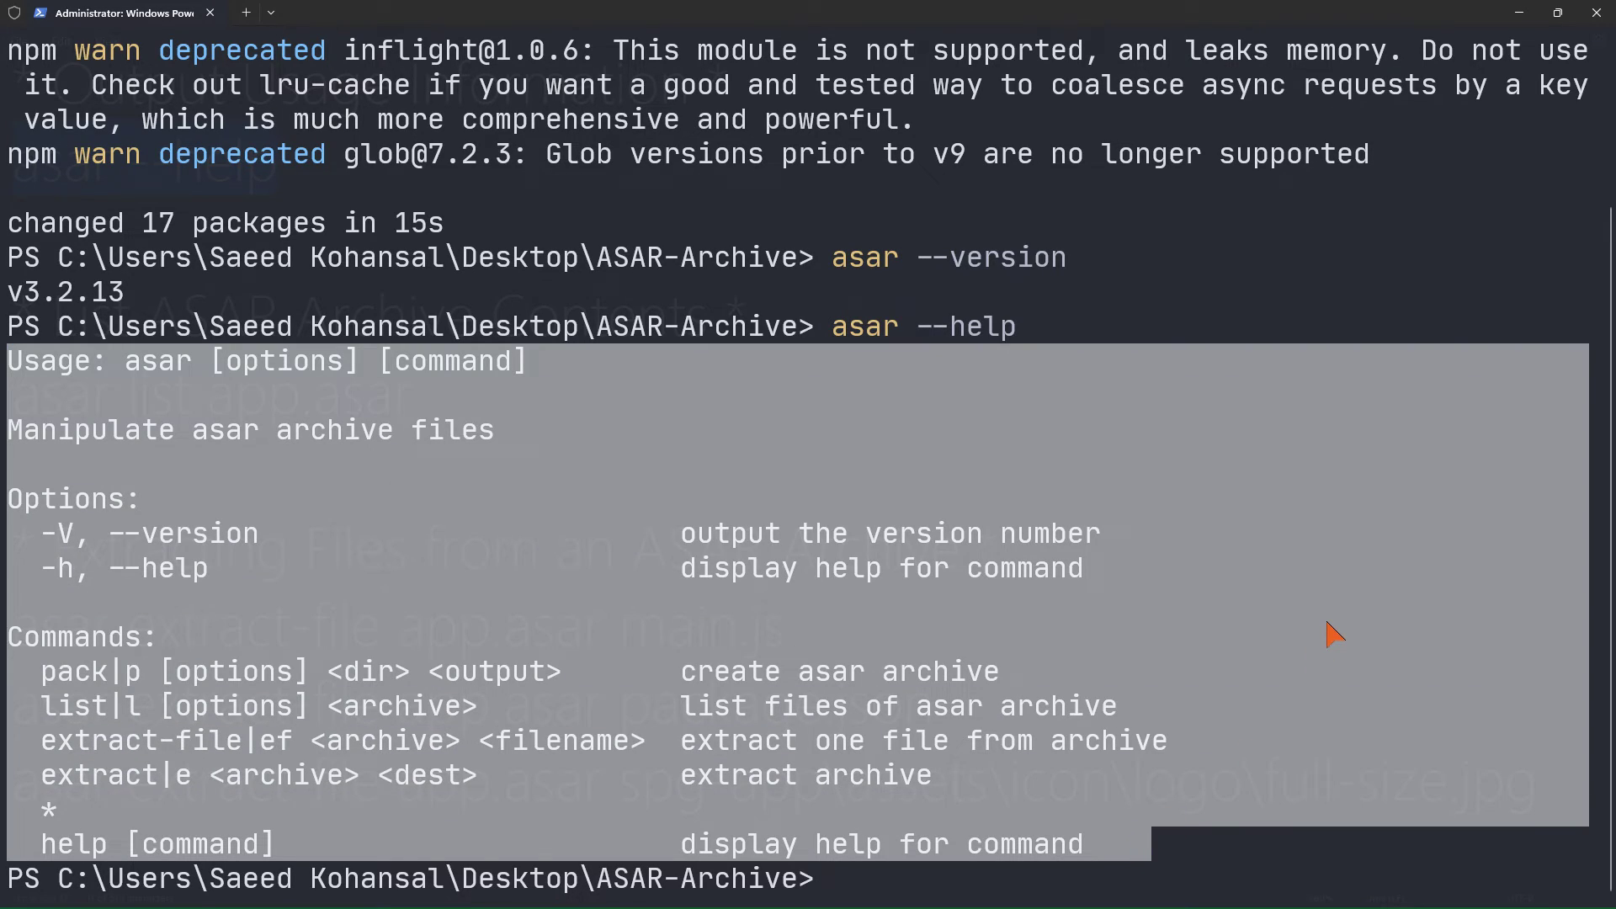
{"action": "key", "text": "ctrl+c"}
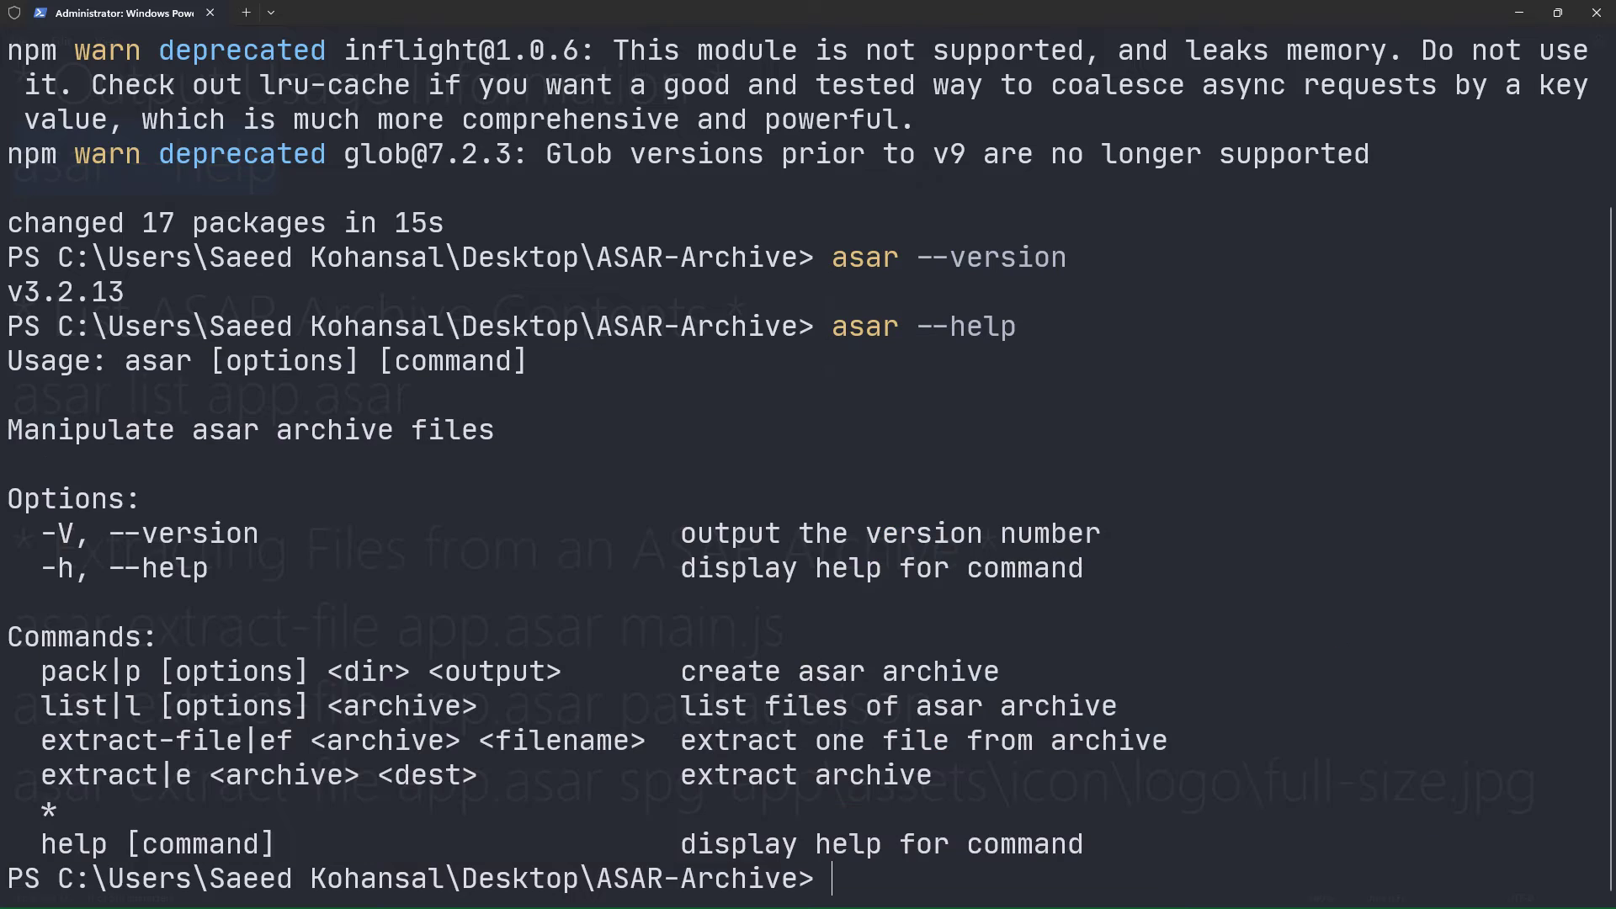
Copy the 'asar list app.asar' line and snap PowerShell left beside the ASAR-Archive folder
{"action": "key", "text": "alt+Tab"}
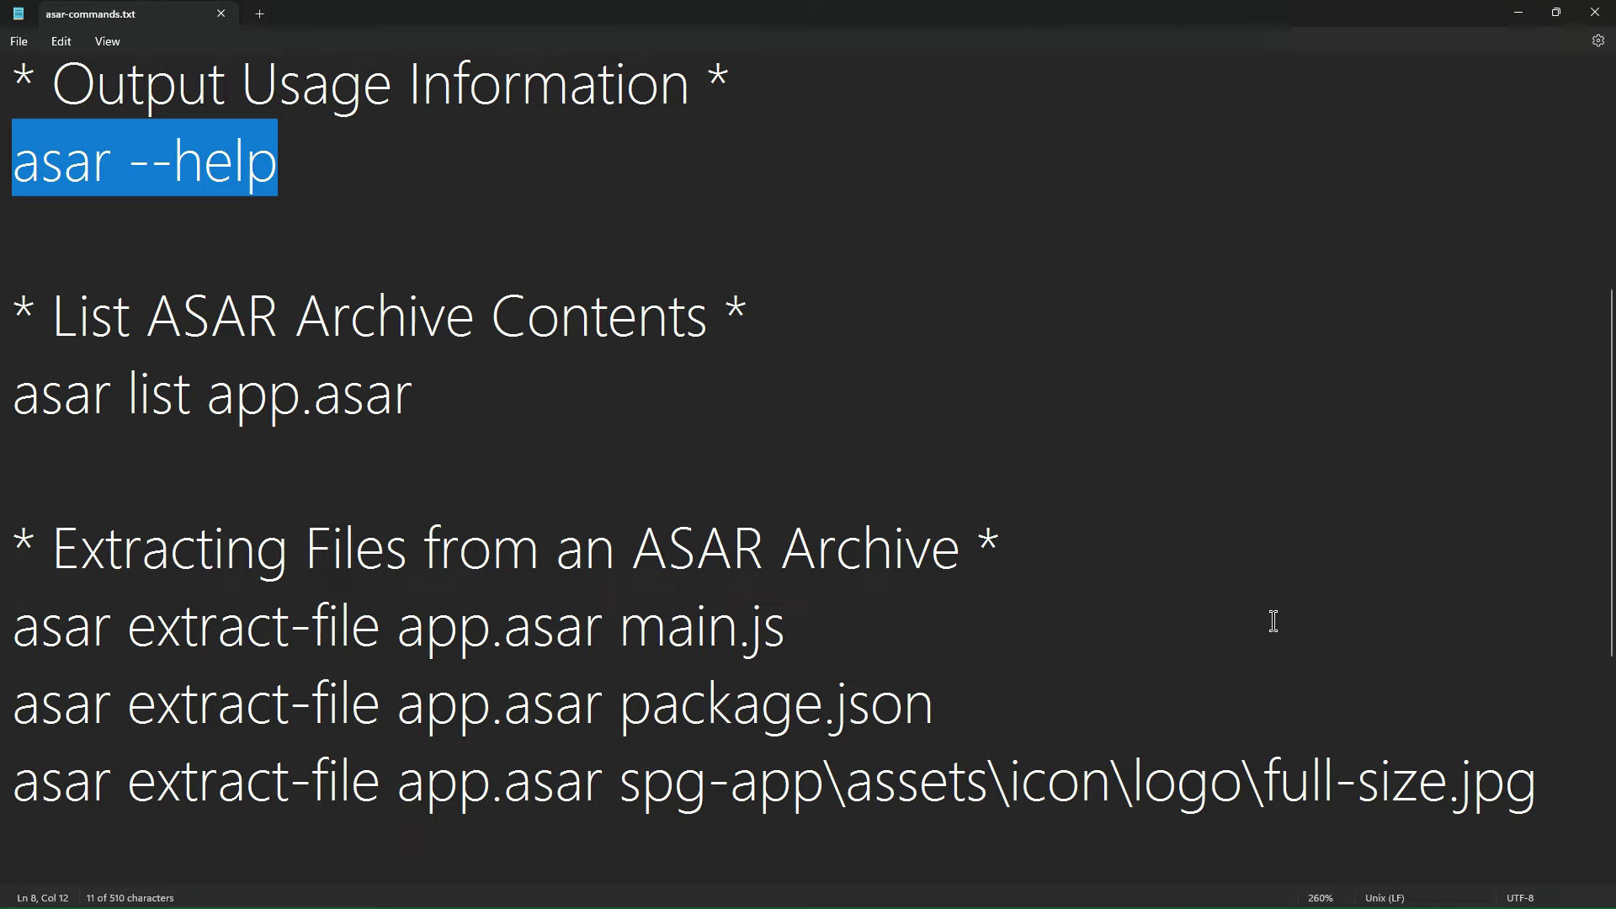
{"action": "scroll", "coordinate": [942, 437], "scroll_direction": "down", "scroll_amount": 3, "text": "ctrl"}
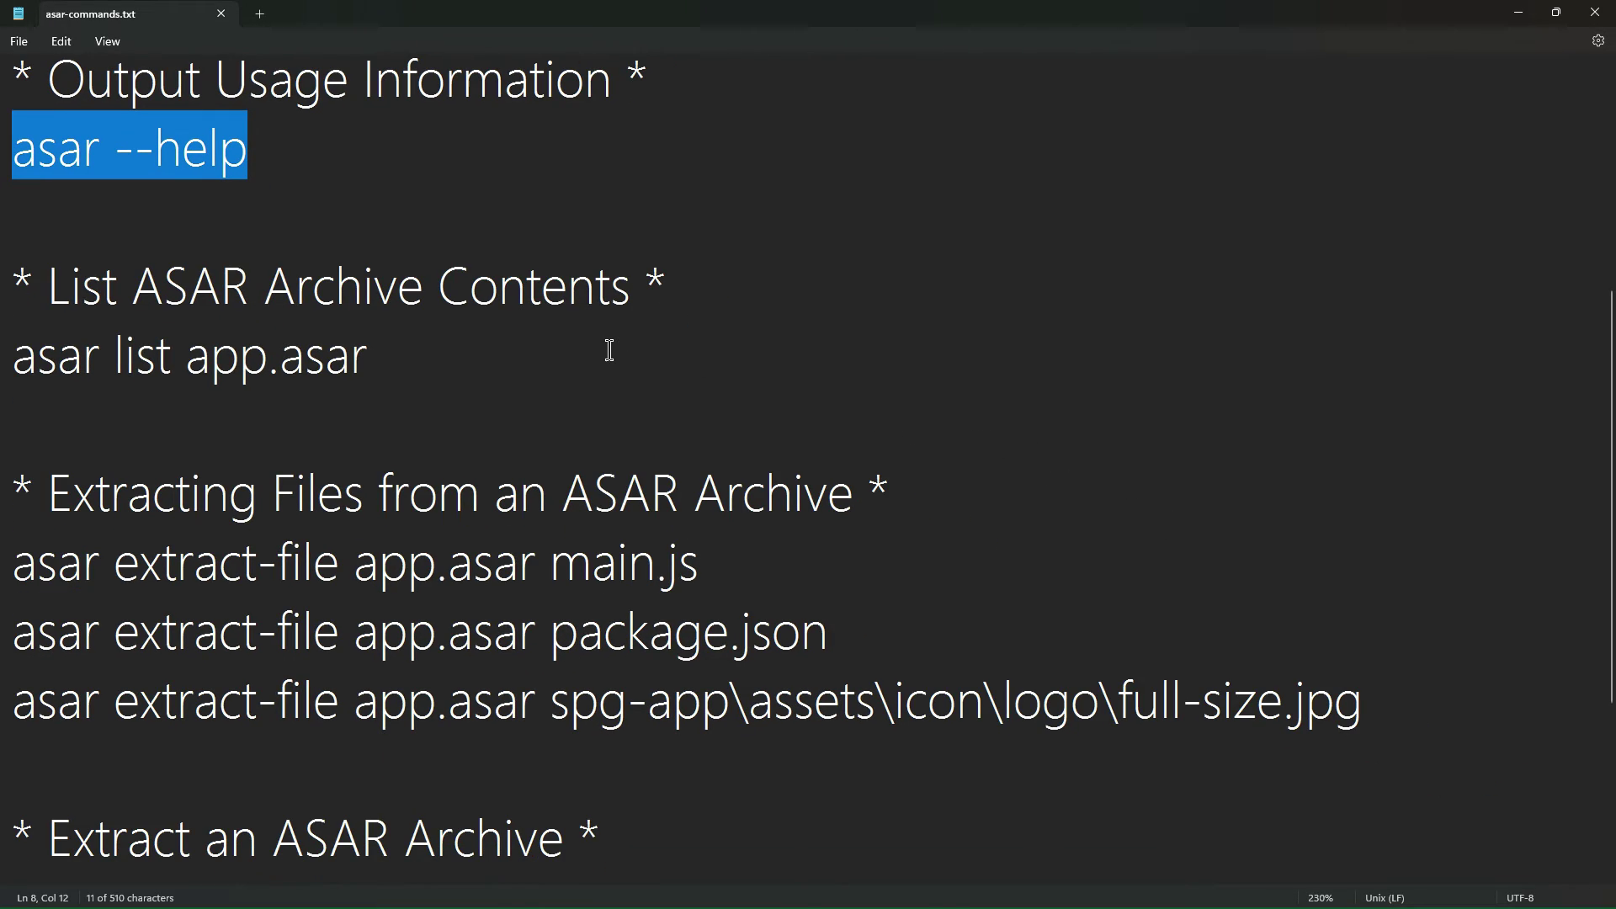
{"action": "scroll", "coordinate": [448, 339], "scroll_direction": "up", "scroll_amount": 1}
{"action": "left_click_drag", "start_coordinate": [316, 469], "coordinate": [16, 478]}
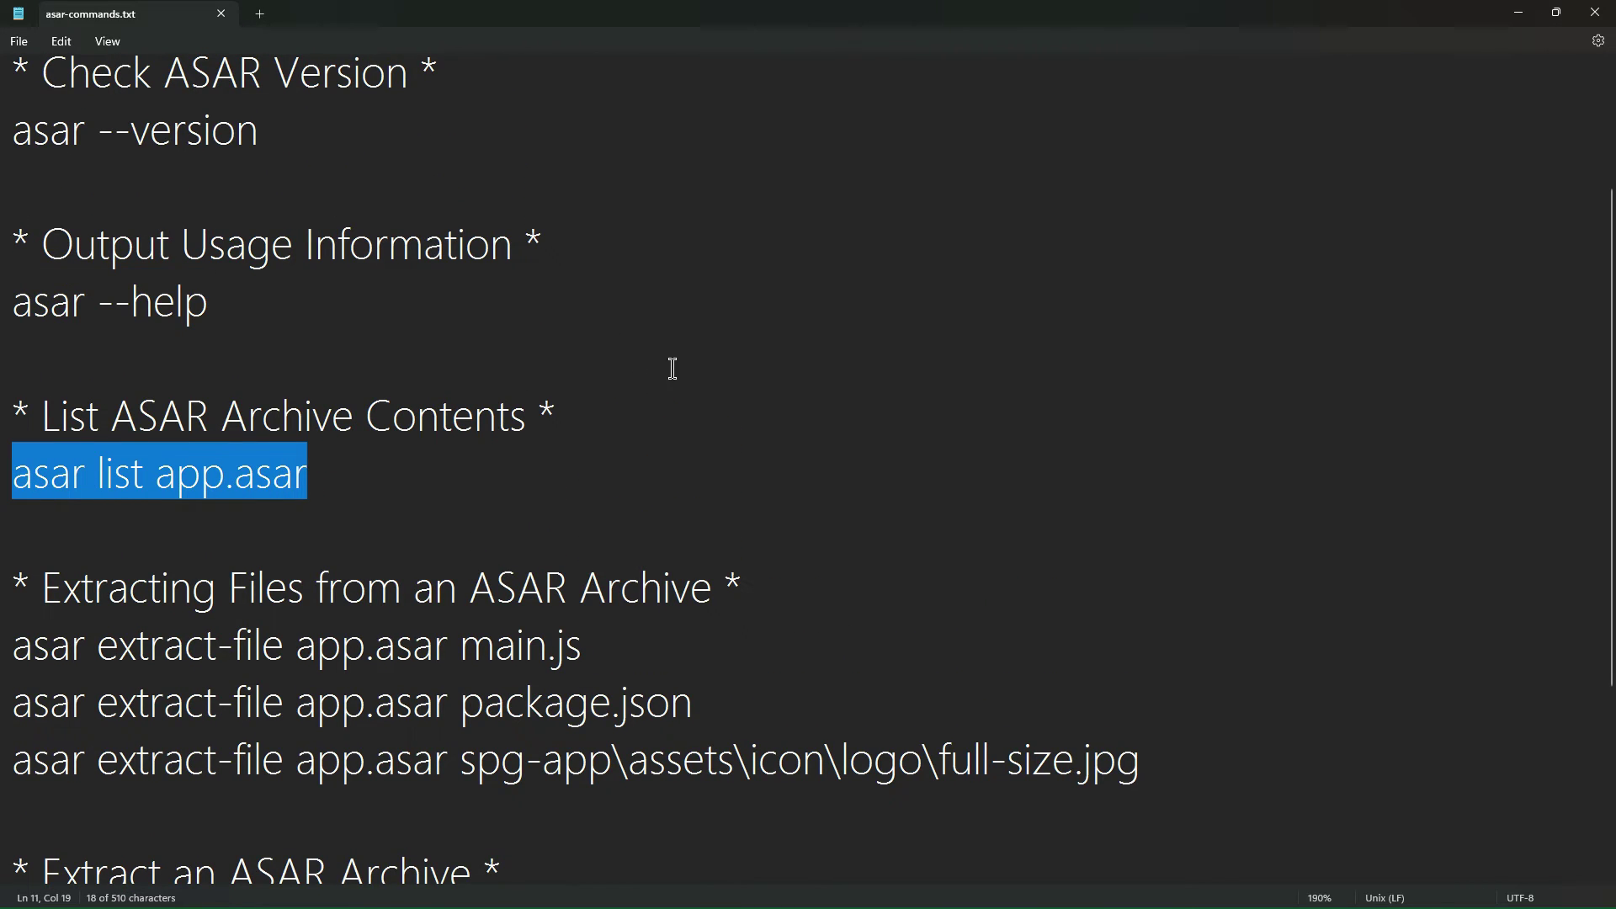
{"action": "left_click", "coordinate": [1518, 11]}
{"action": "key", "text": "super+Left"}
{"action": "left_click", "coordinate": [1315, 336]}
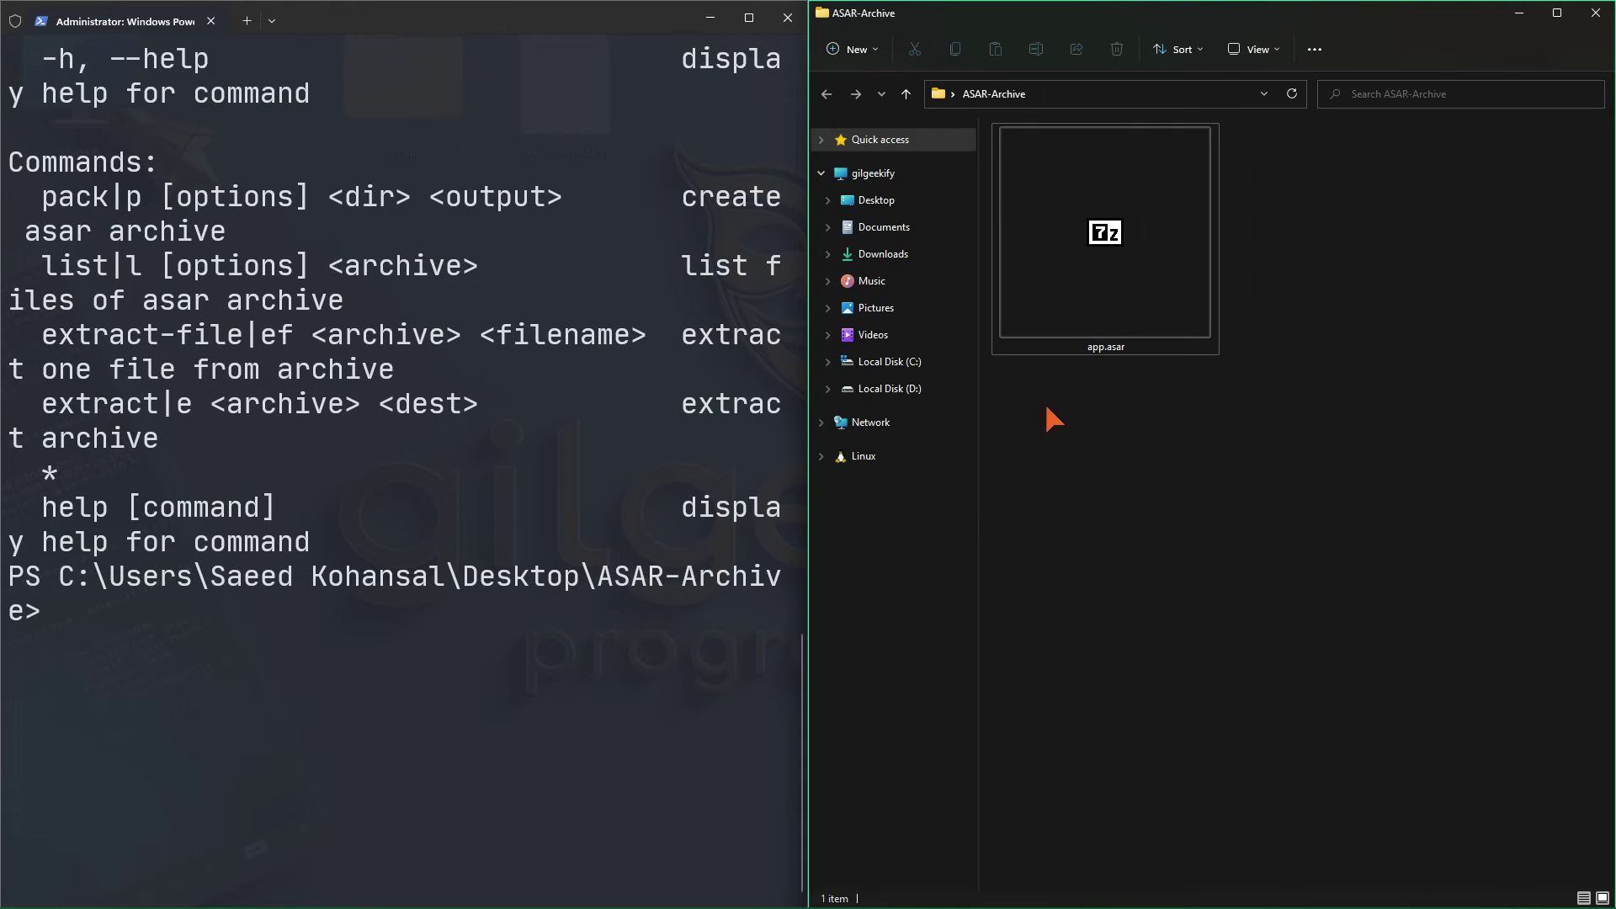
Run asar list app.asar and review entries from main.js to spg-app\index.html
{"action": "left_click", "coordinate": [624, 678]}
{"action": "scroll", "coordinate": [589, 566], "scroll_direction": "down", "scroll_amount": 3}
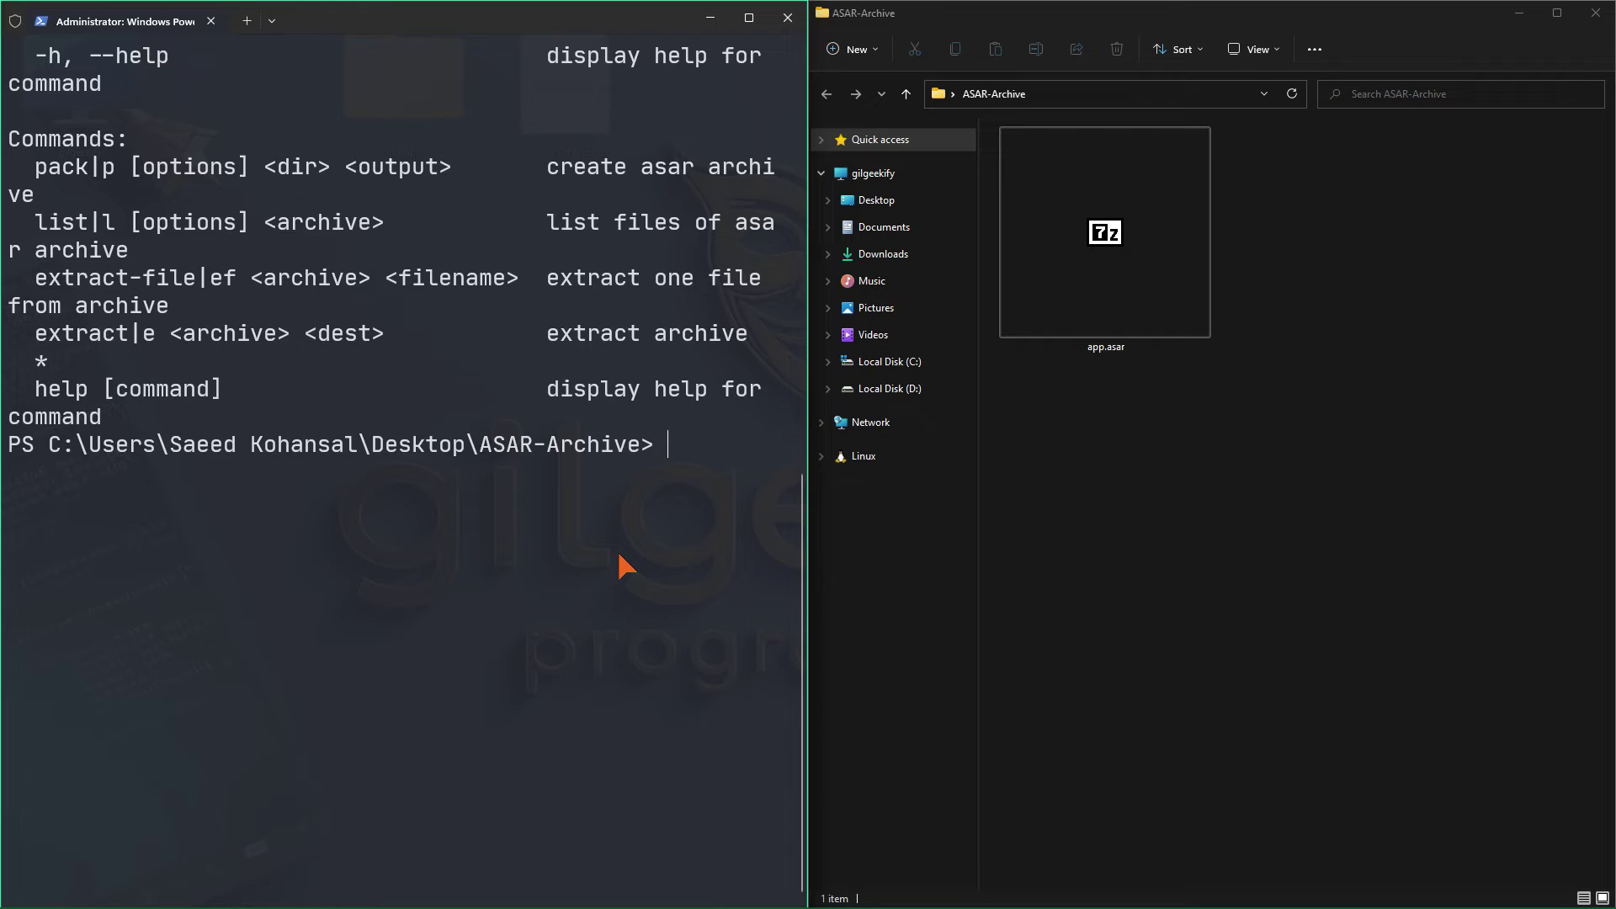
{"action": "type", "text": "asar list app.asar"}
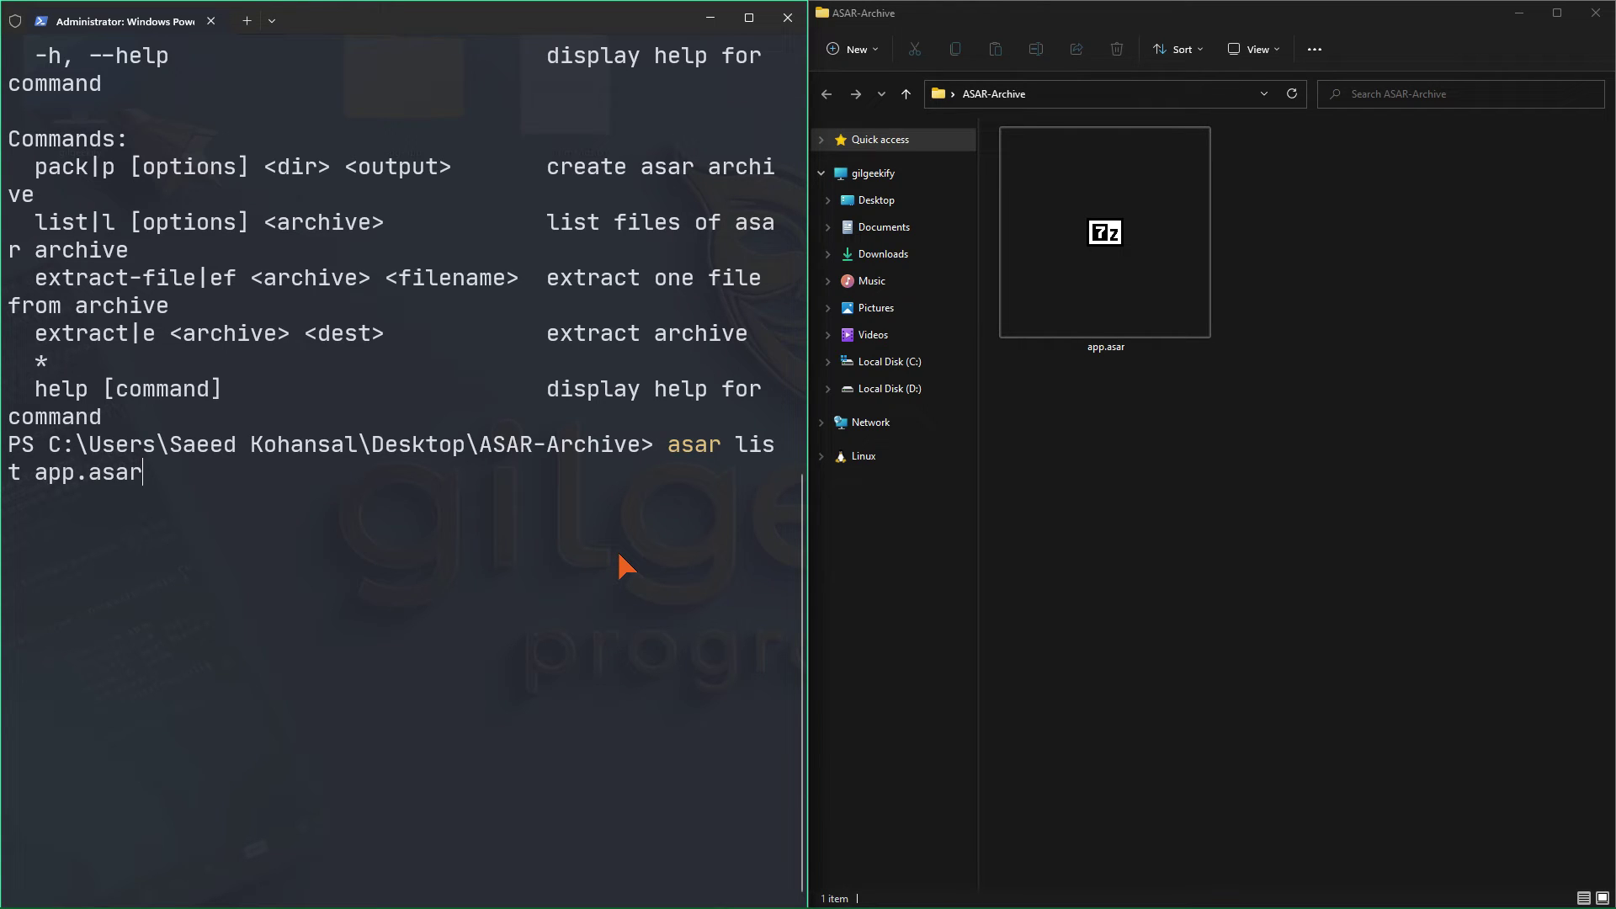
{"action": "scroll", "coordinate": [595, 547], "scroll_direction": "down", "scroll_amount": 2}
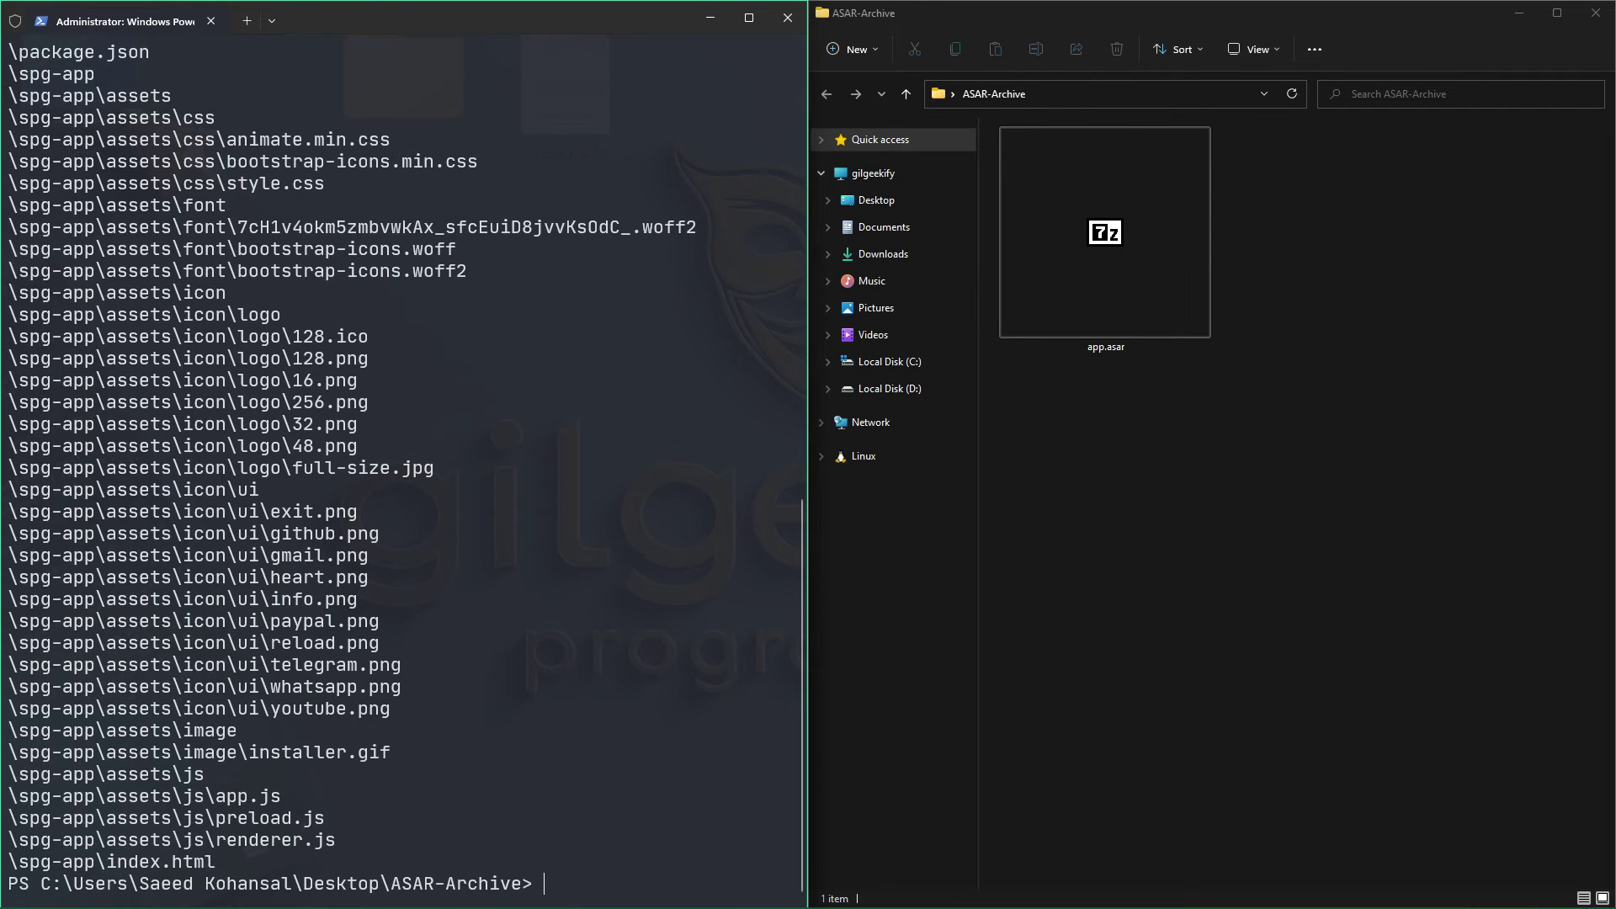
{"action": "scroll", "coordinate": [613, 431], "scroll_direction": "up", "scroll_amount": 5}
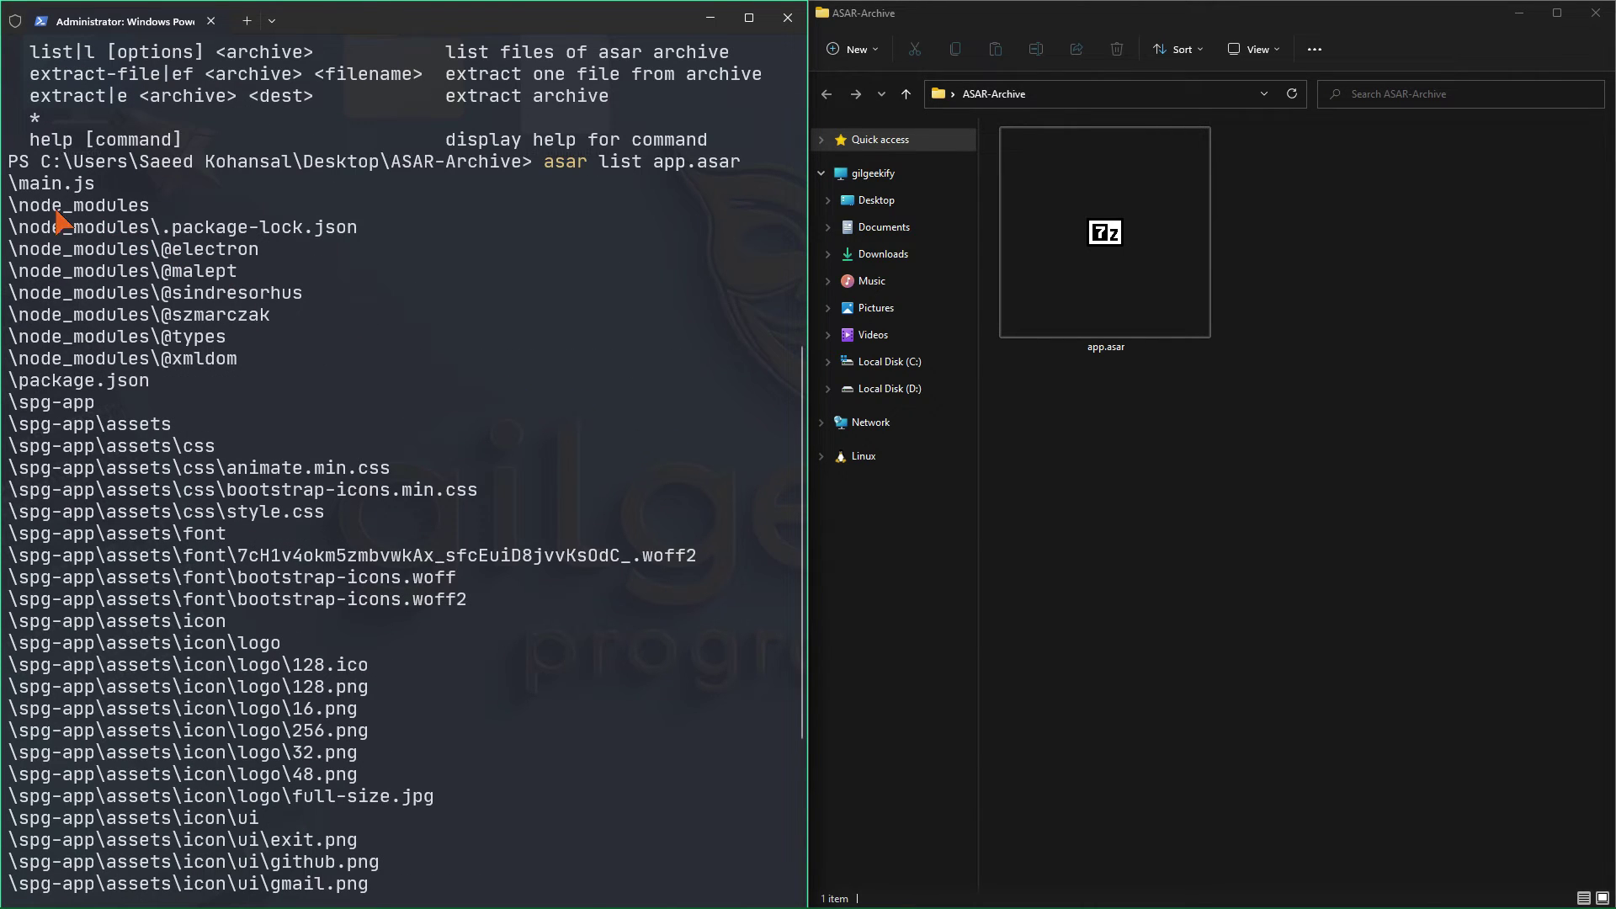
{"action": "left_click_drag", "start_coordinate": [11, 182], "coordinate": [655, 863]}
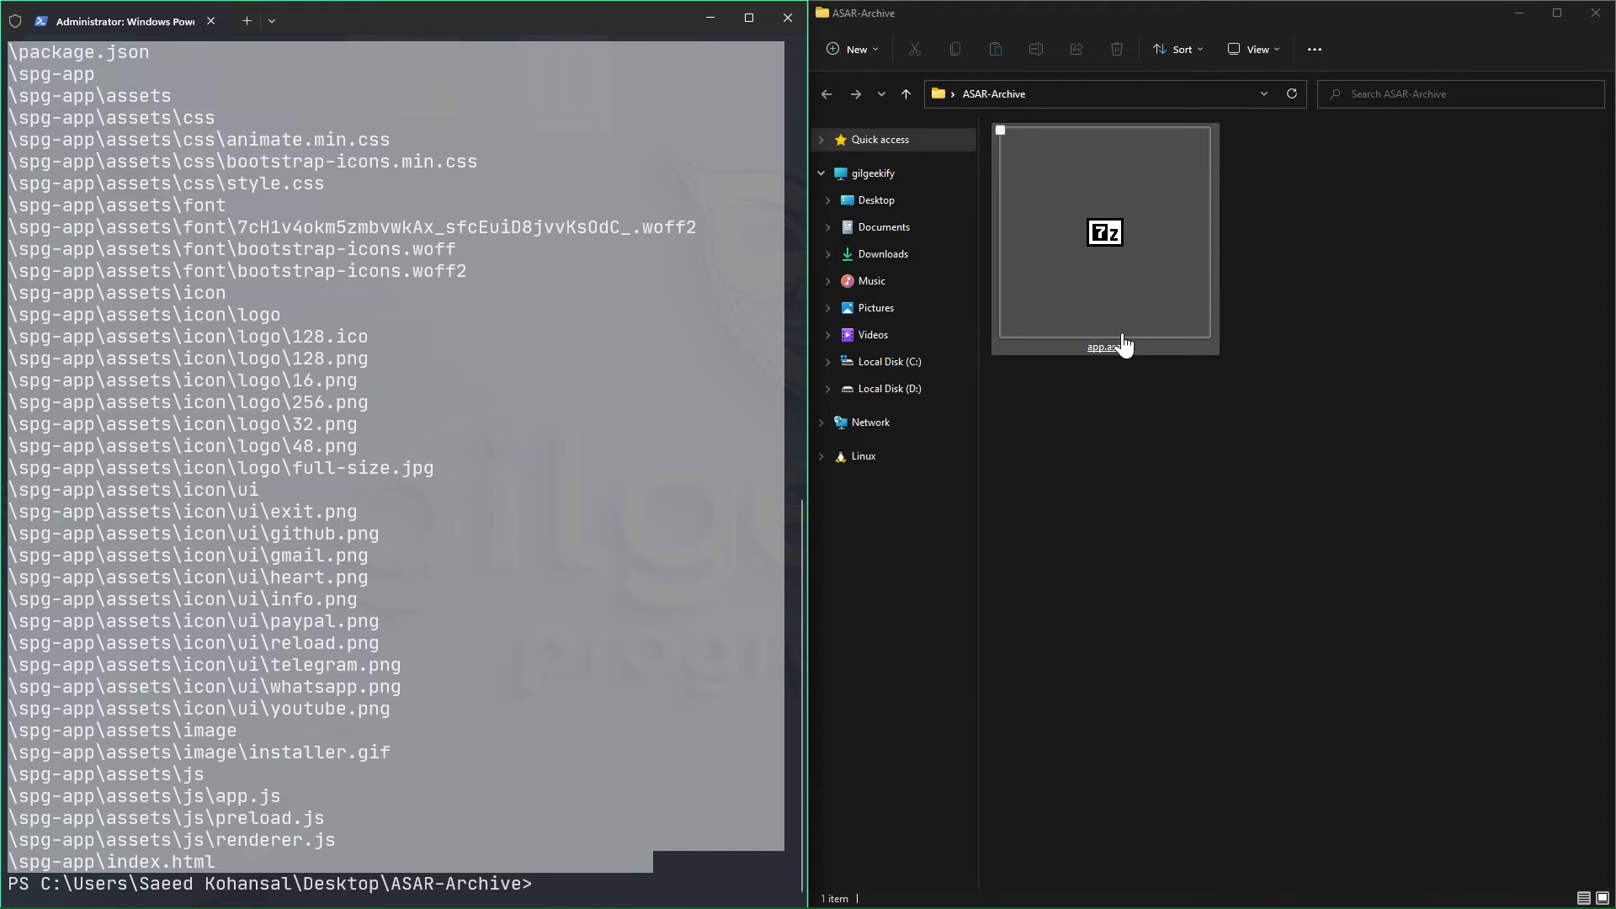
{"action": "left_click", "coordinate": [751, 547]}
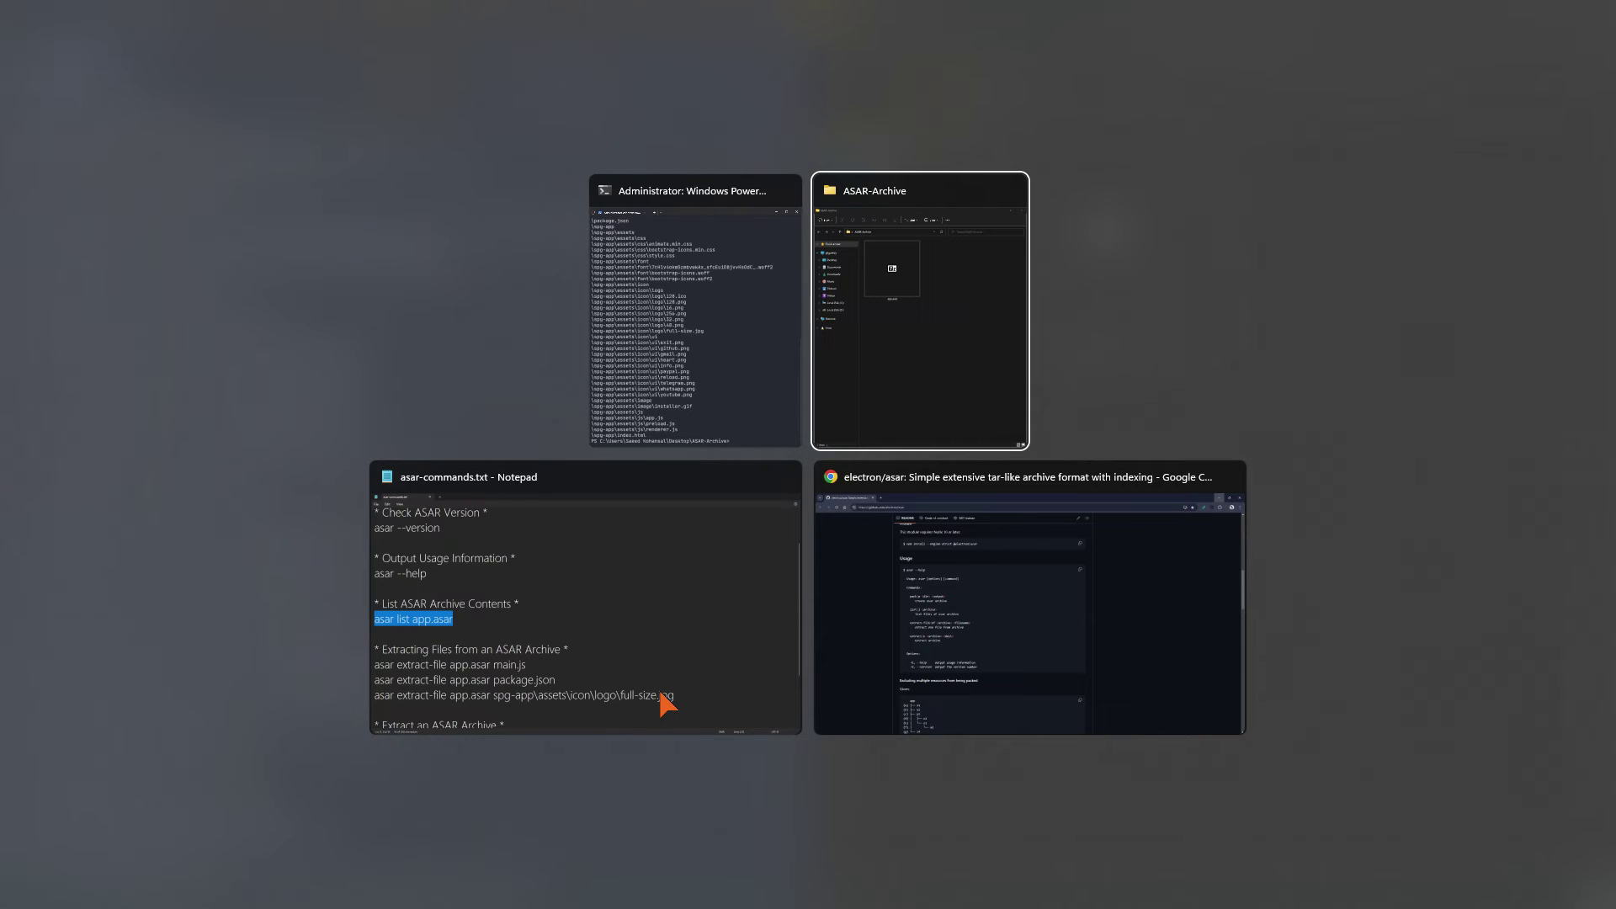
Extract main.js from app.asar with asar extract-file
{"action": "left_click", "coordinate": [662, 701]}
{"action": "scroll", "coordinate": [706, 602], "scroll_direction": "down", "scroll_amount": 1}
{"action": "scroll", "coordinate": [707, 605], "scroll_direction": "down", "scroll_amount": 2}
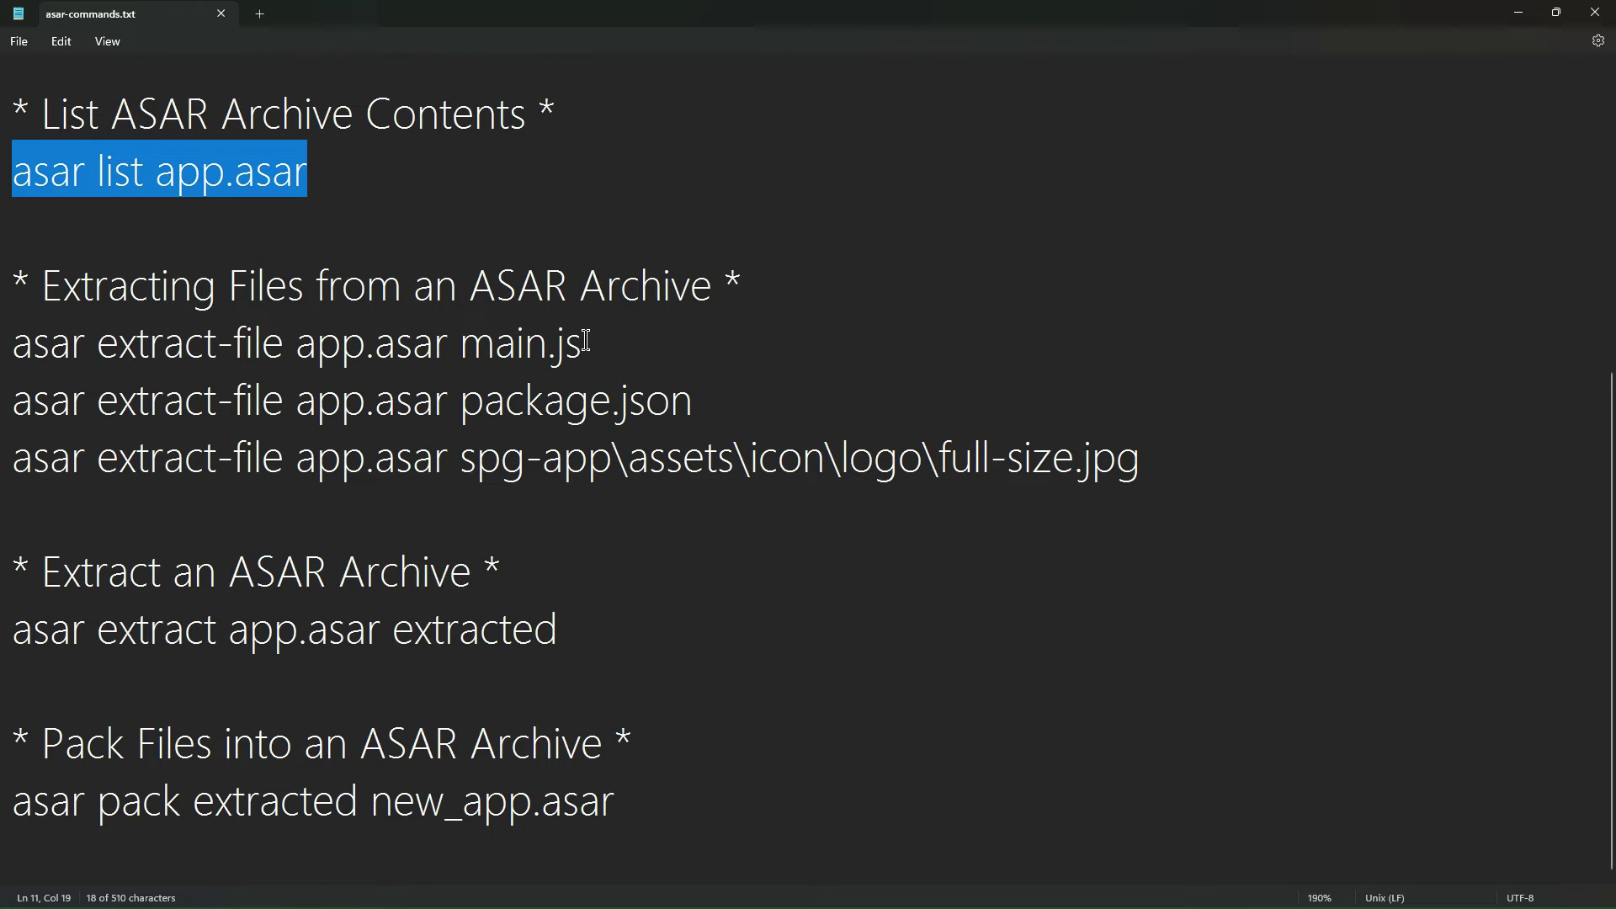
{"action": "left_click_drag", "start_coordinate": [586, 340], "coordinate": [15, 348]}
{"action": "key", "text": "ctrl+c"}
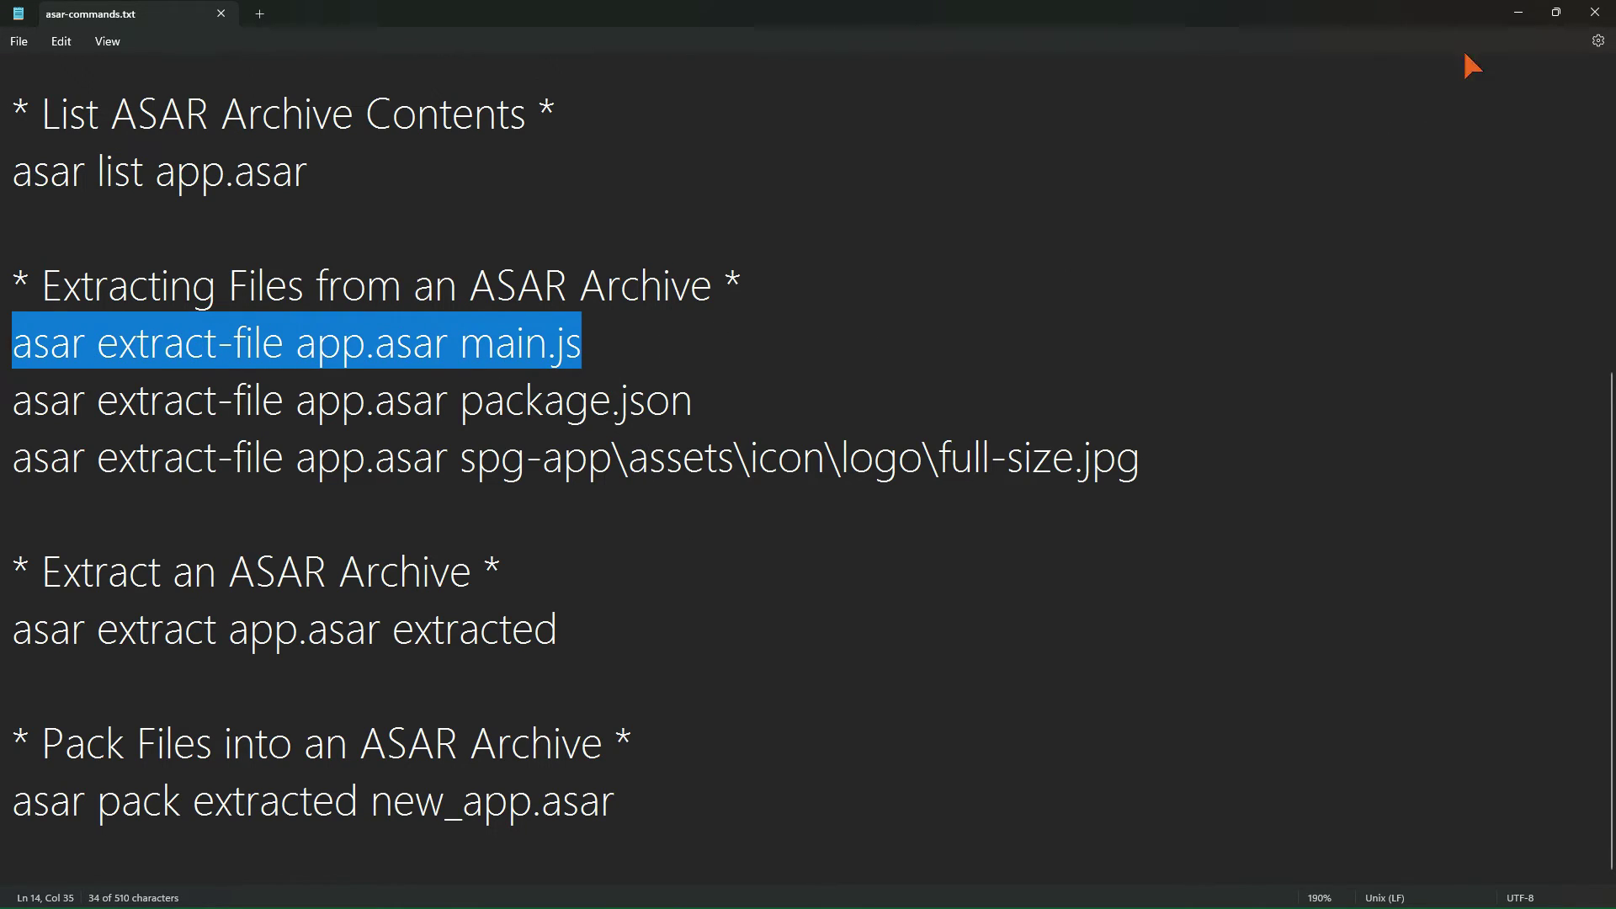
{"action": "left_click", "coordinate": [1506, 13]}
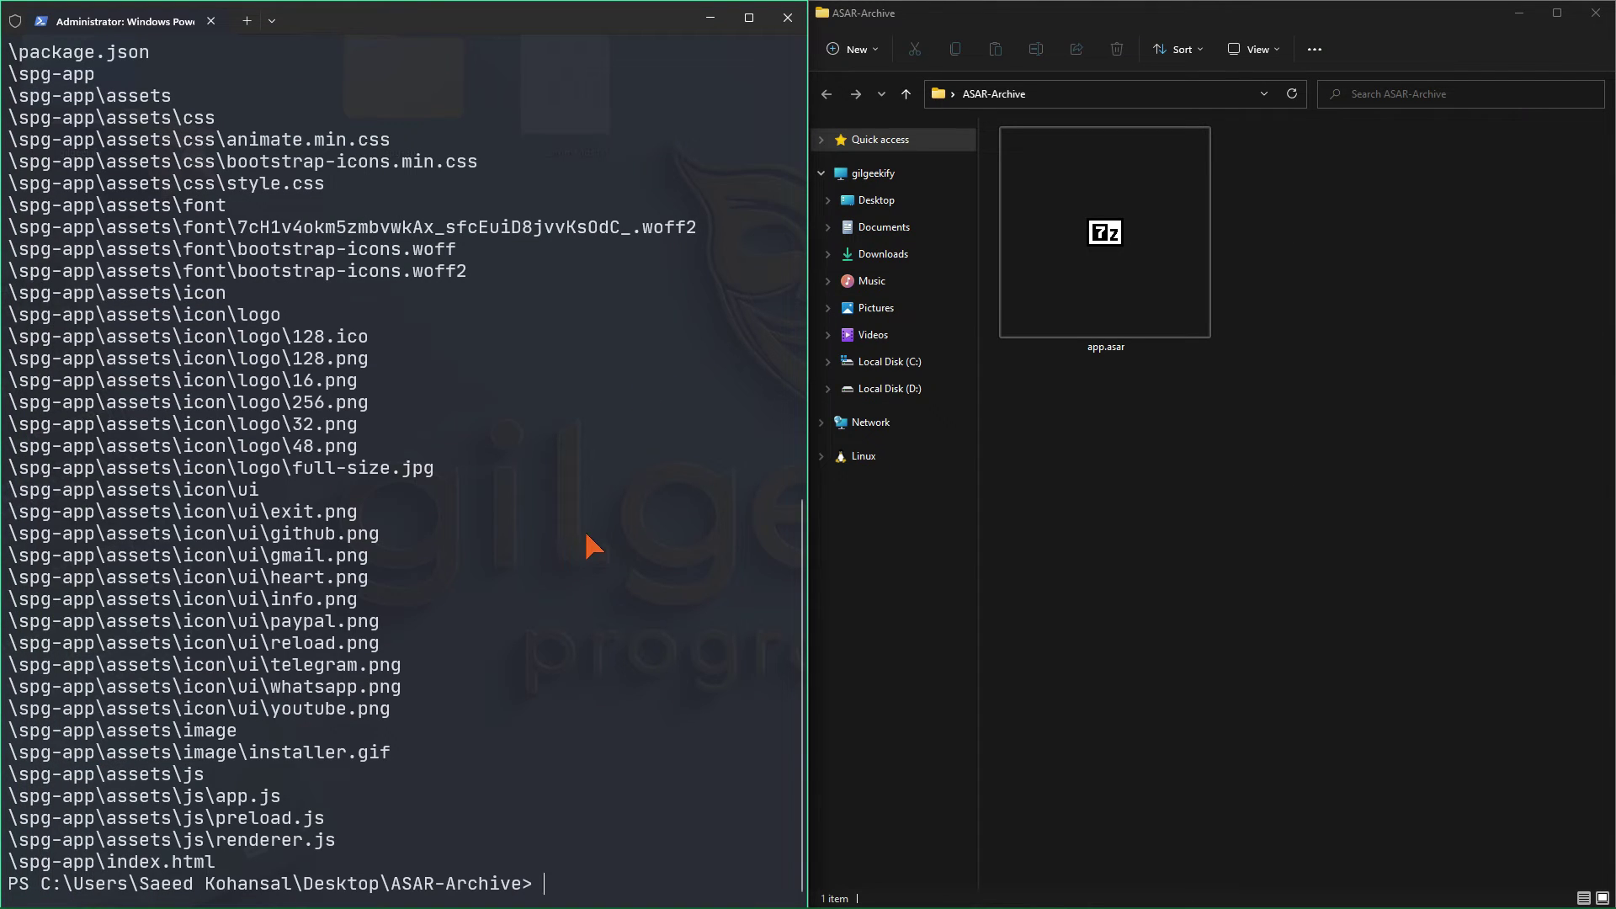
{"action": "key", "text": "ctrl+v"}
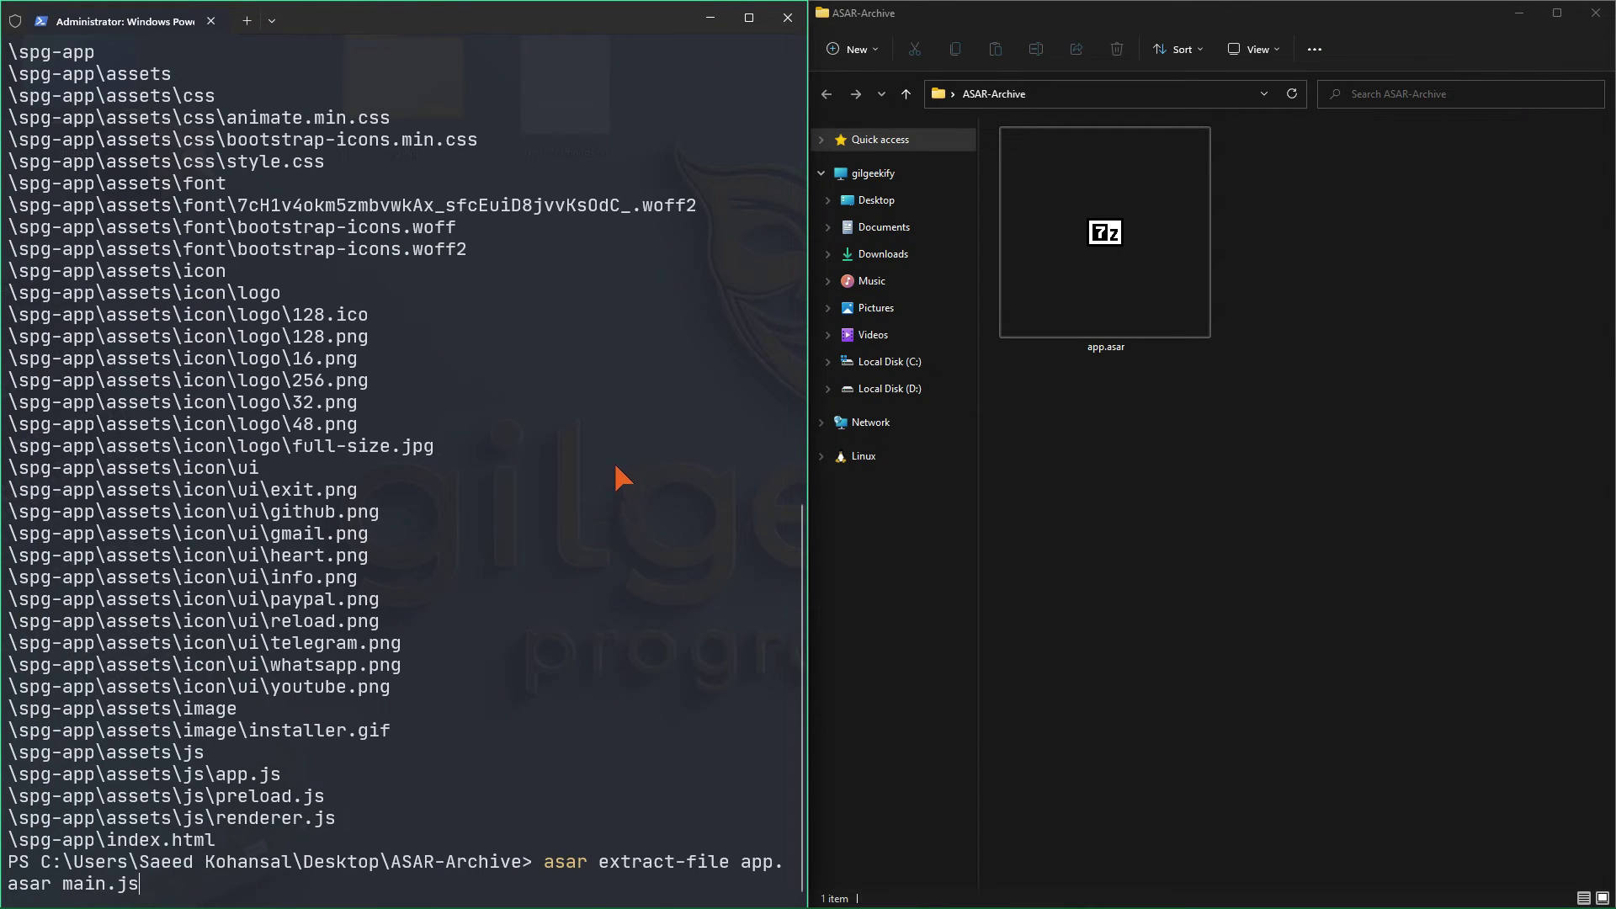
{"action": "scroll", "coordinate": [616, 454], "scroll_direction": "up", "scroll_amount": 8}
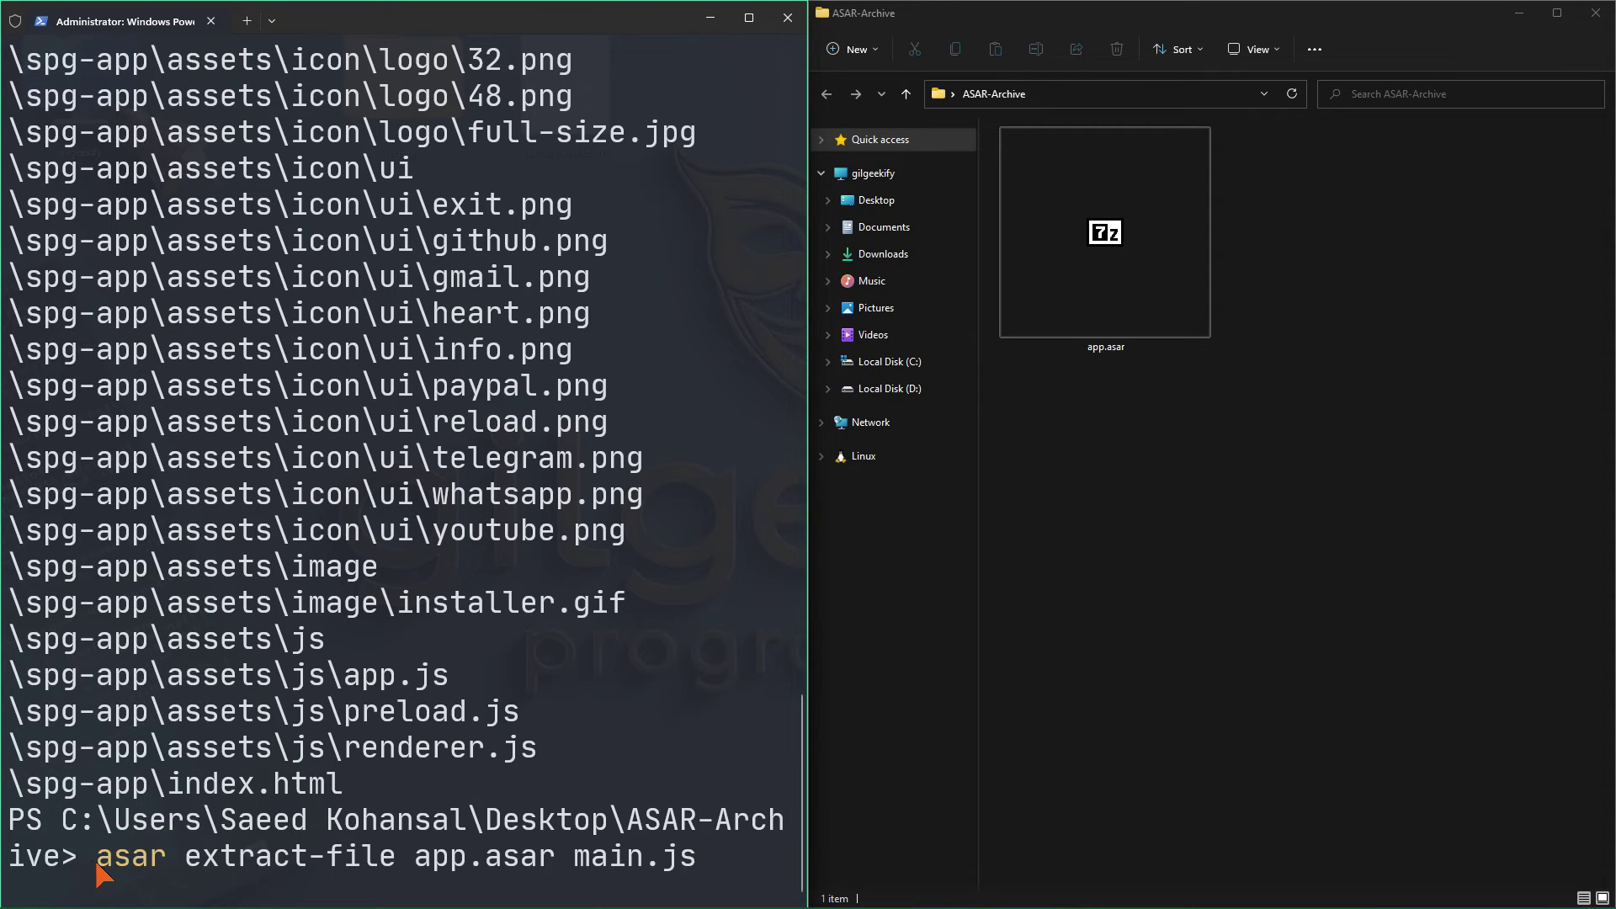
{"action": "key", "text": "Return"}
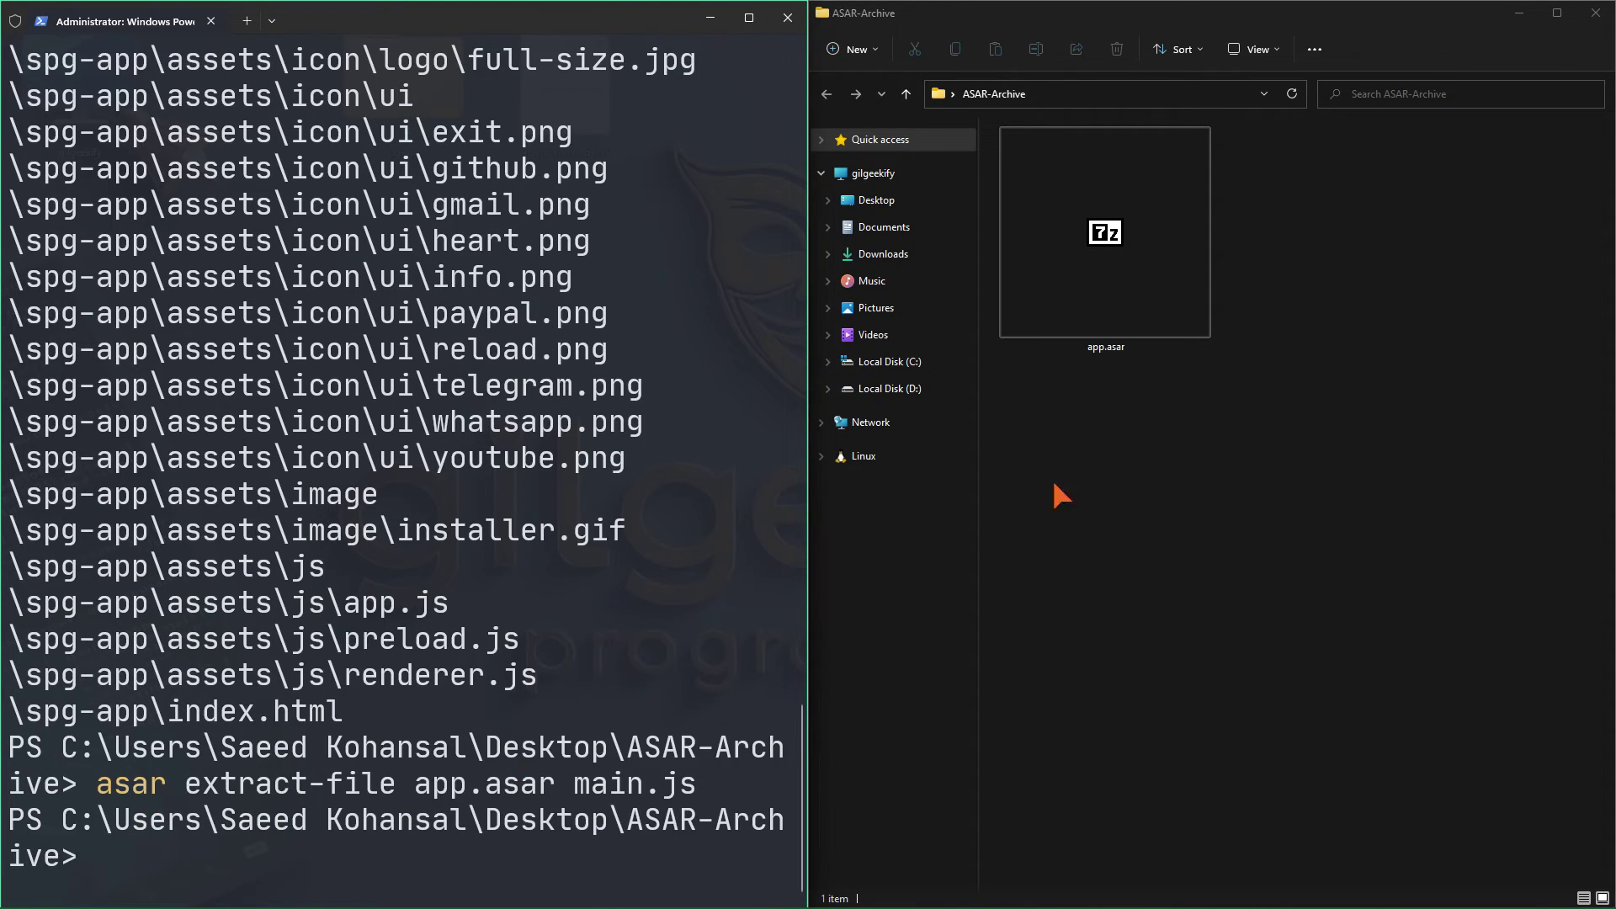
{"action": "left_click", "coordinate": [1417, 352]}
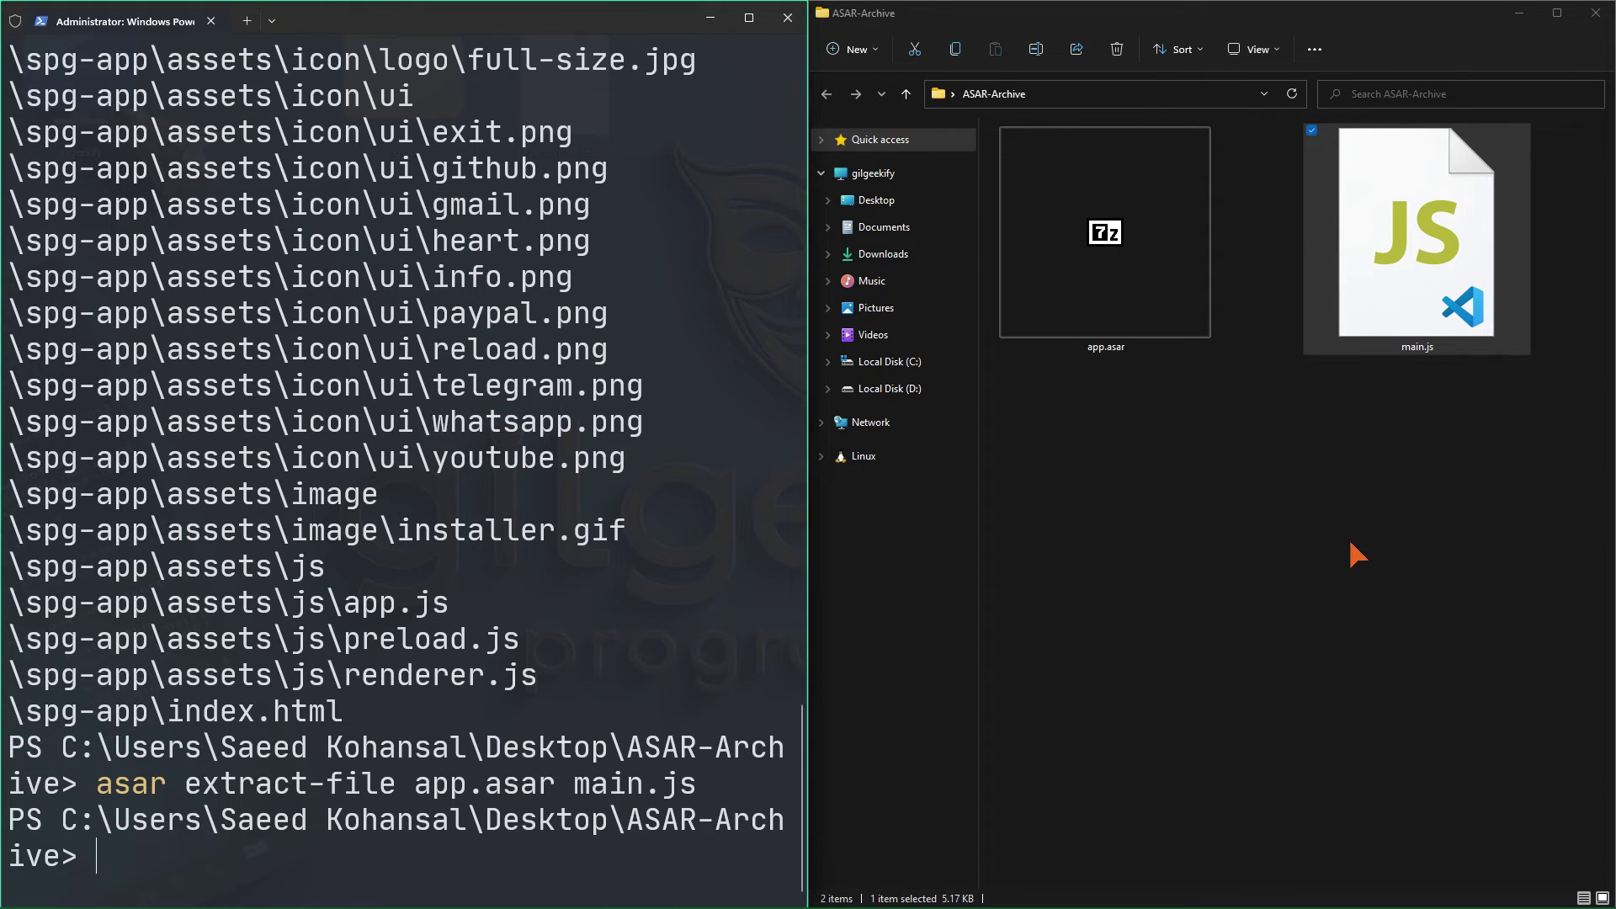
Extract package.json from app.asar with asar extract-file
{"action": "key", "text": "alt+Tab"}
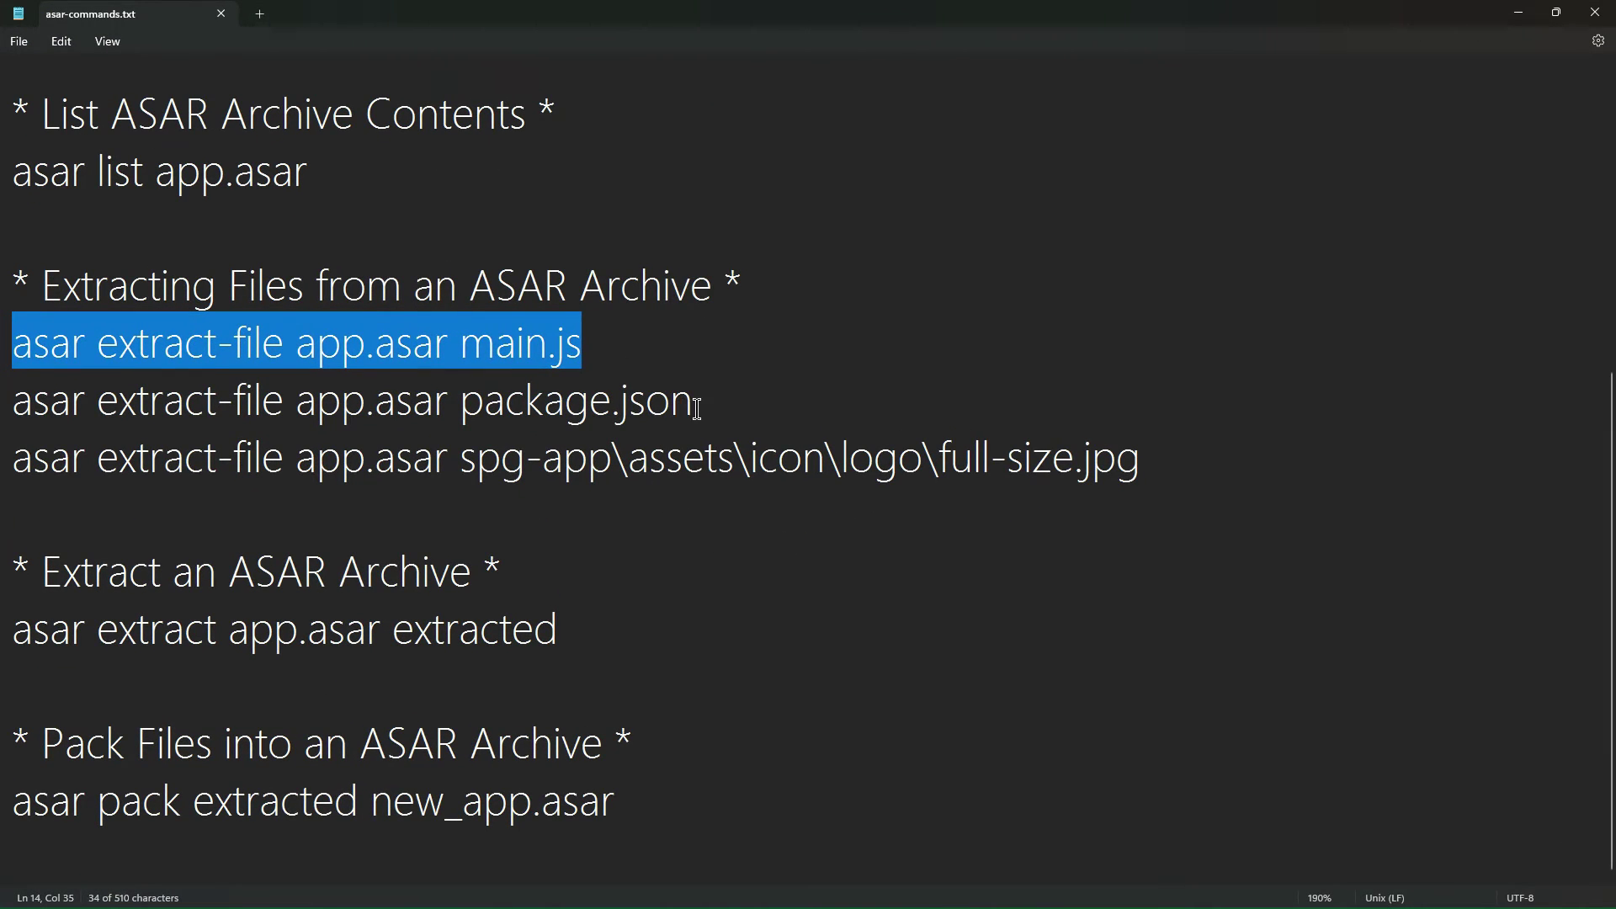
{"action": "left_click_drag", "start_coordinate": [697, 410], "coordinate": [4, 427]}
{"action": "key", "text": "ctrl+c"}
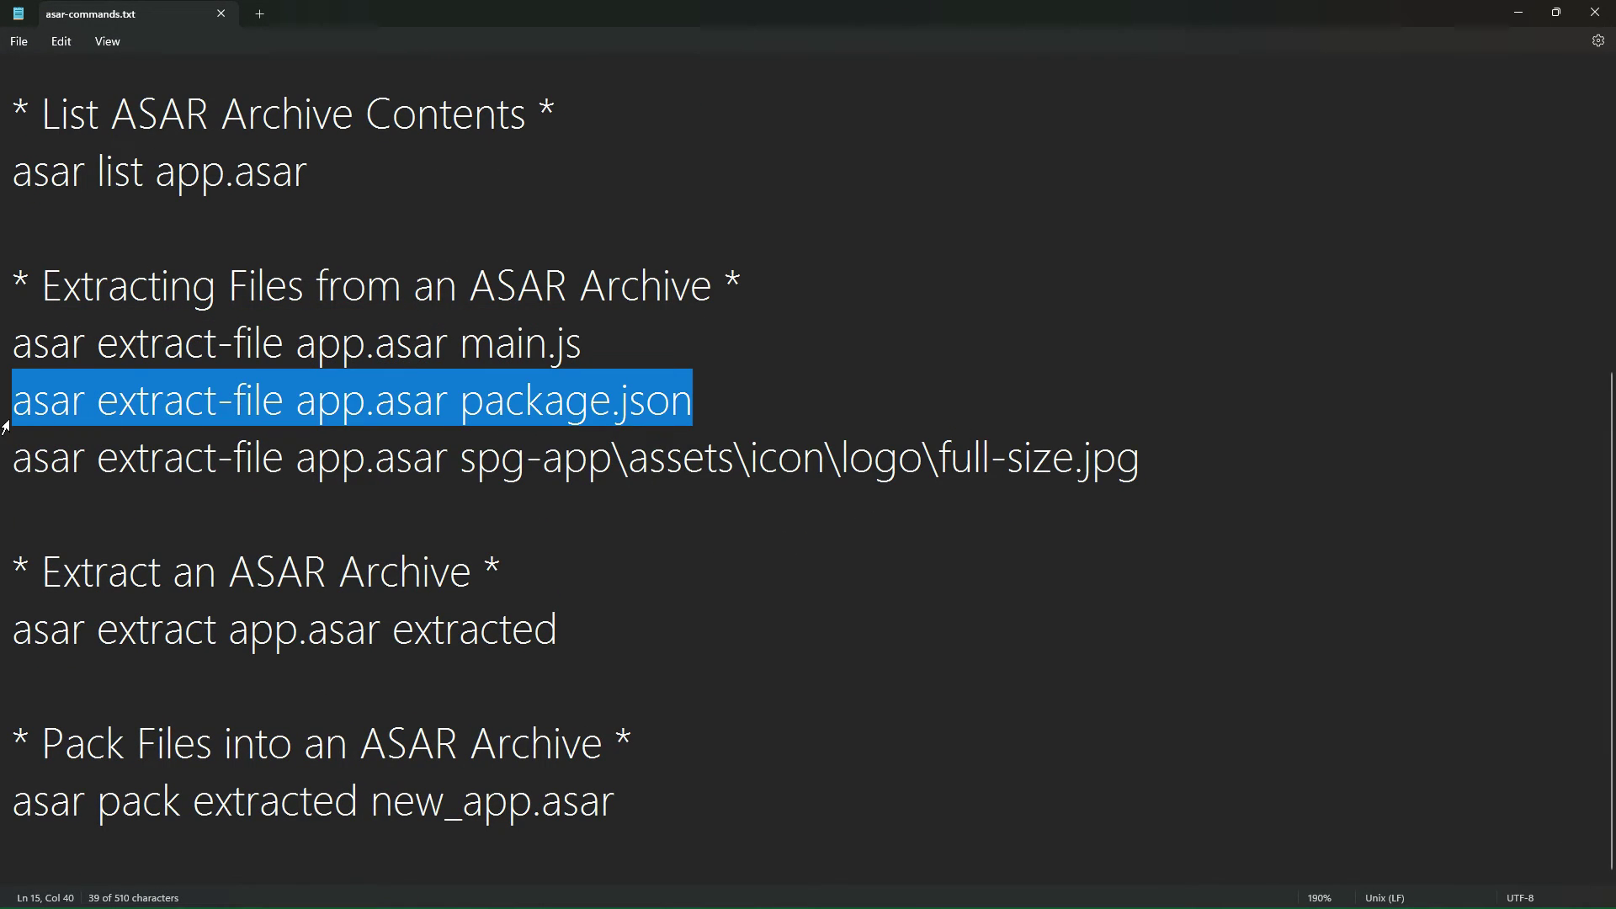
{"action": "left_click", "coordinate": [1518, 12]}
{"action": "key", "text": "ctrl+v"}
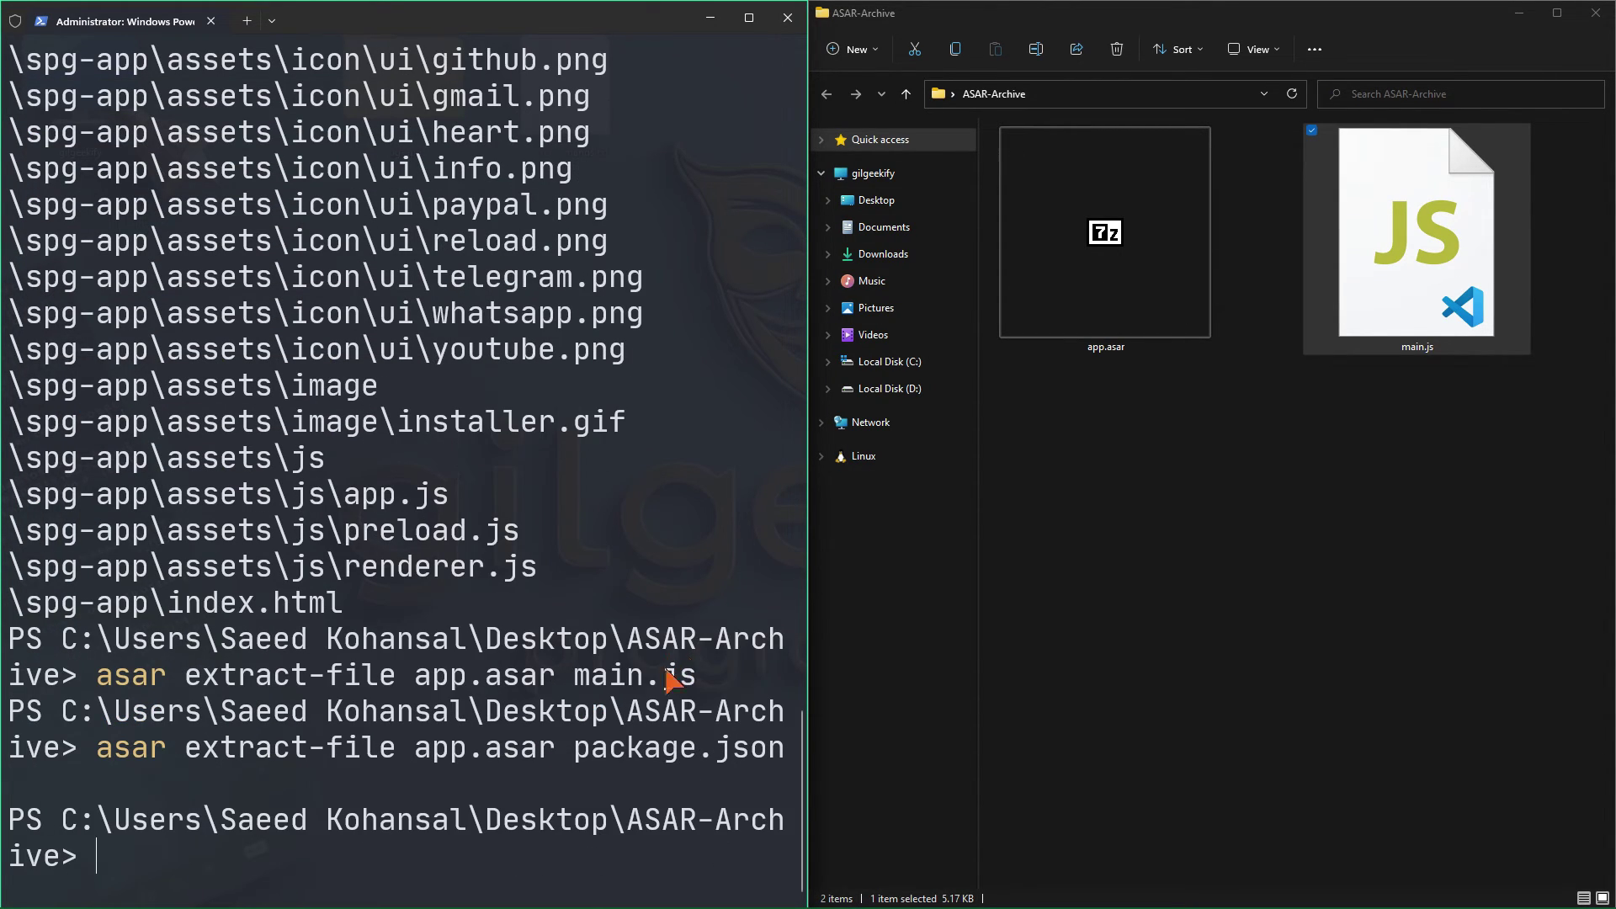
{"action": "left_click_drag", "start_coordinate": [1203, 539], "coordinate": [1291, 635]}
{"action": "key", "text": "alt+Tab"}
Extract the logo's full-size.jpg and view it in the image viewer to check it
{"action": "left_click_drag", "start_coordinate": [1145, 459], "coordinate": [10, 468]}
{"action": "key", "text": "super+c"}
{"action": "left_click", "coordinate": [1520, 13]}
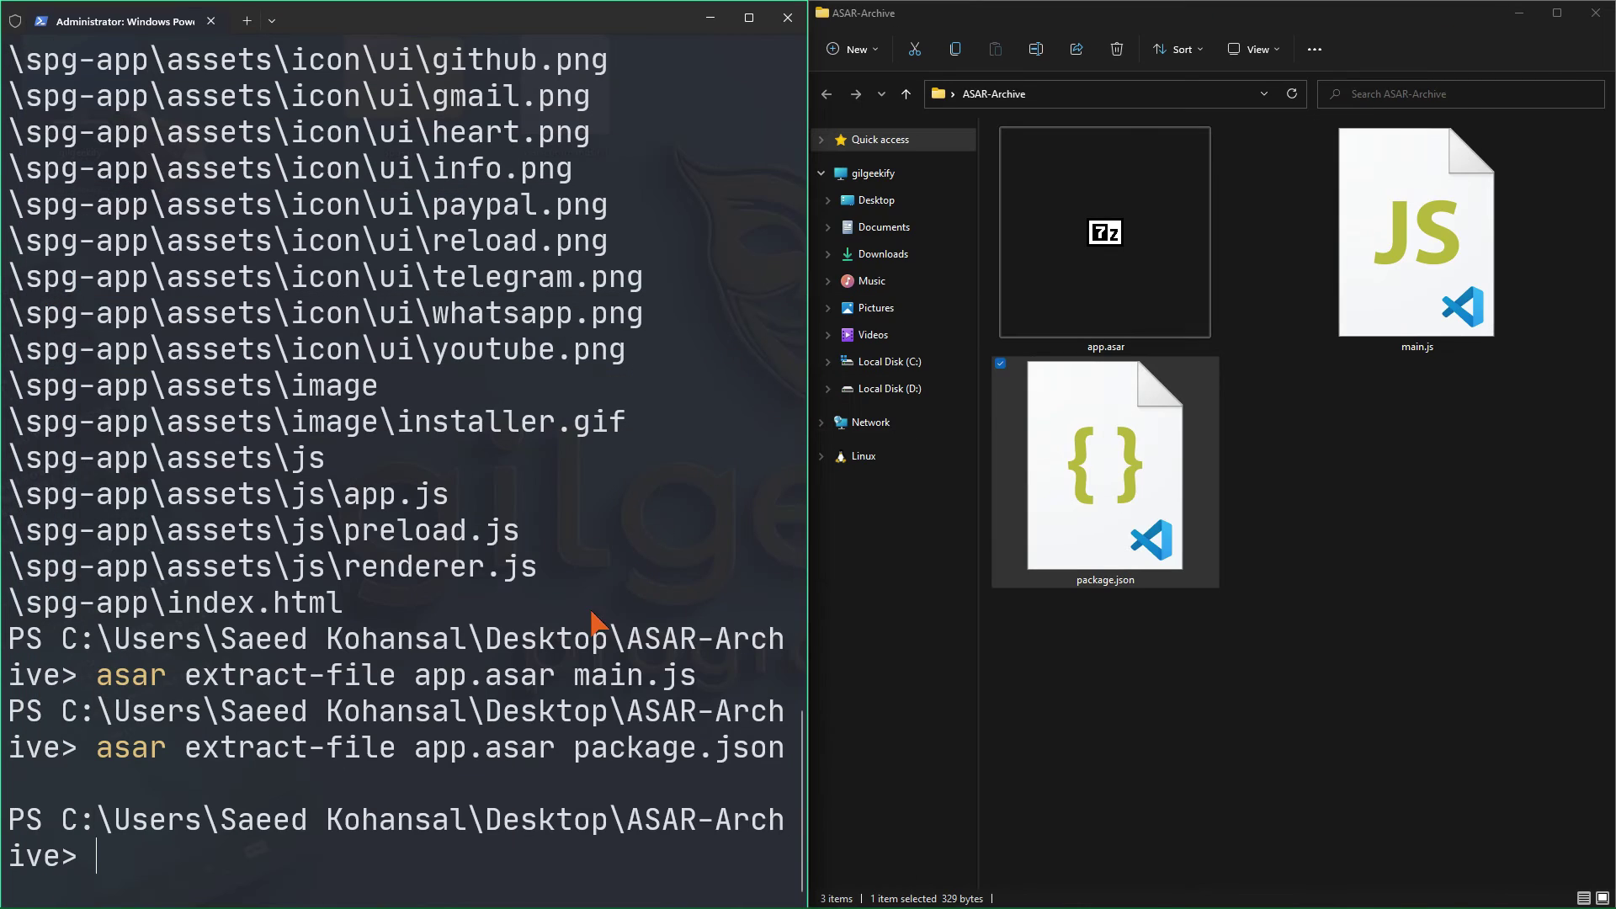
{"action": "right_click", "coordinate": [581, 665]}
{"action": "key", "text": "Return"}
{"action": "left_click", "coordinate": [1447, 312]}
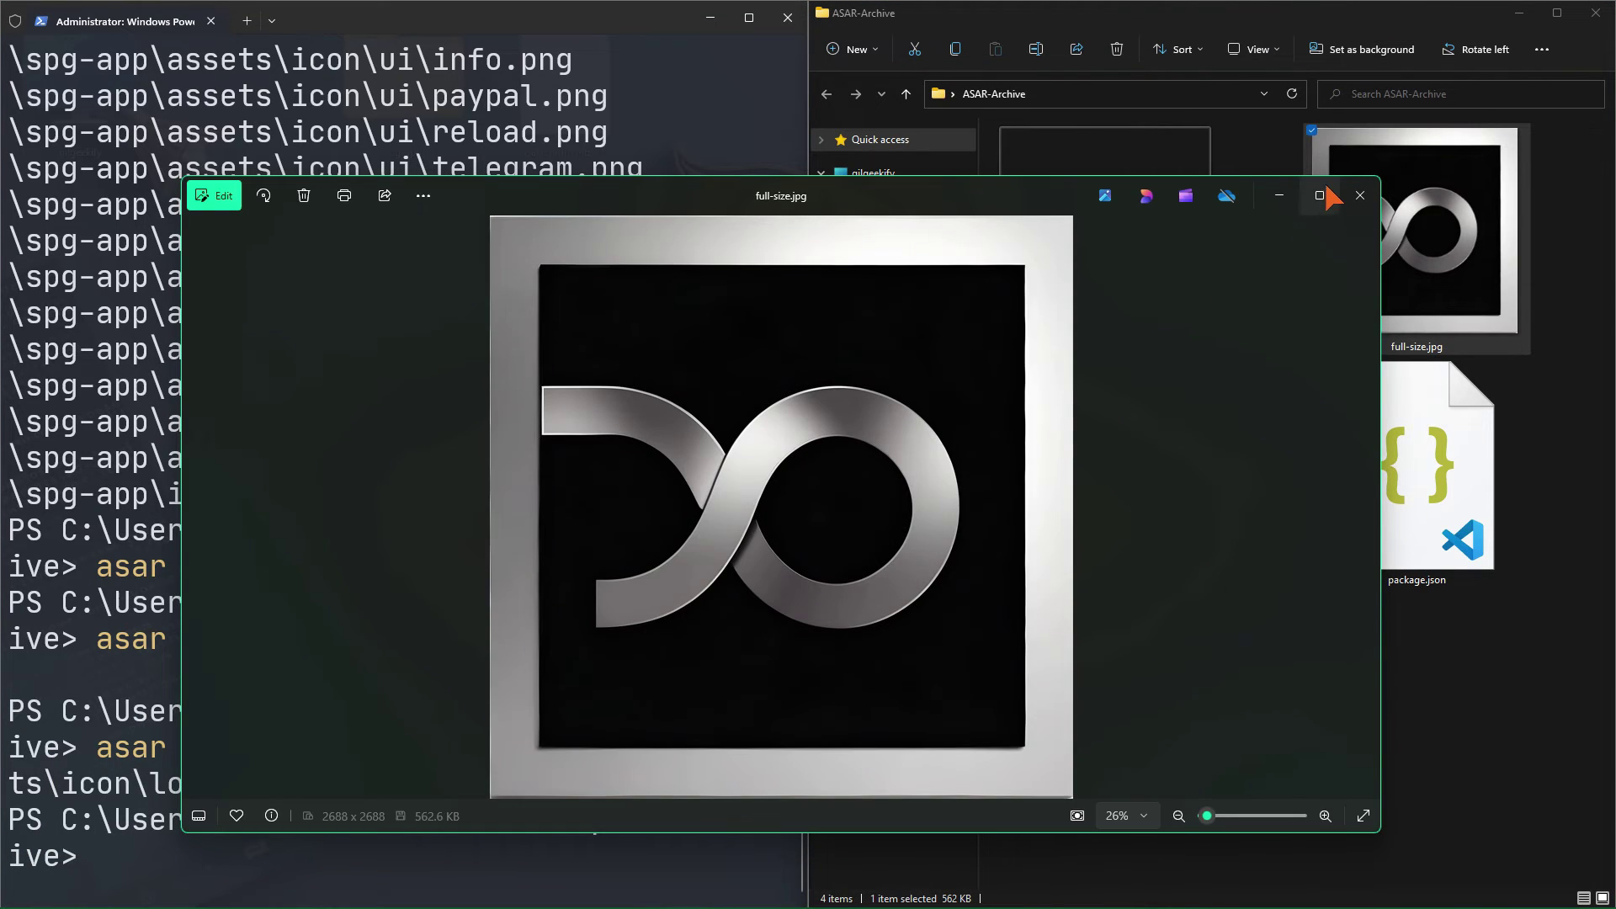
{"action": "left_click", "coordinate": [1330, 189]}
{"action": "left_click", "coordinate": [1596, 20]}
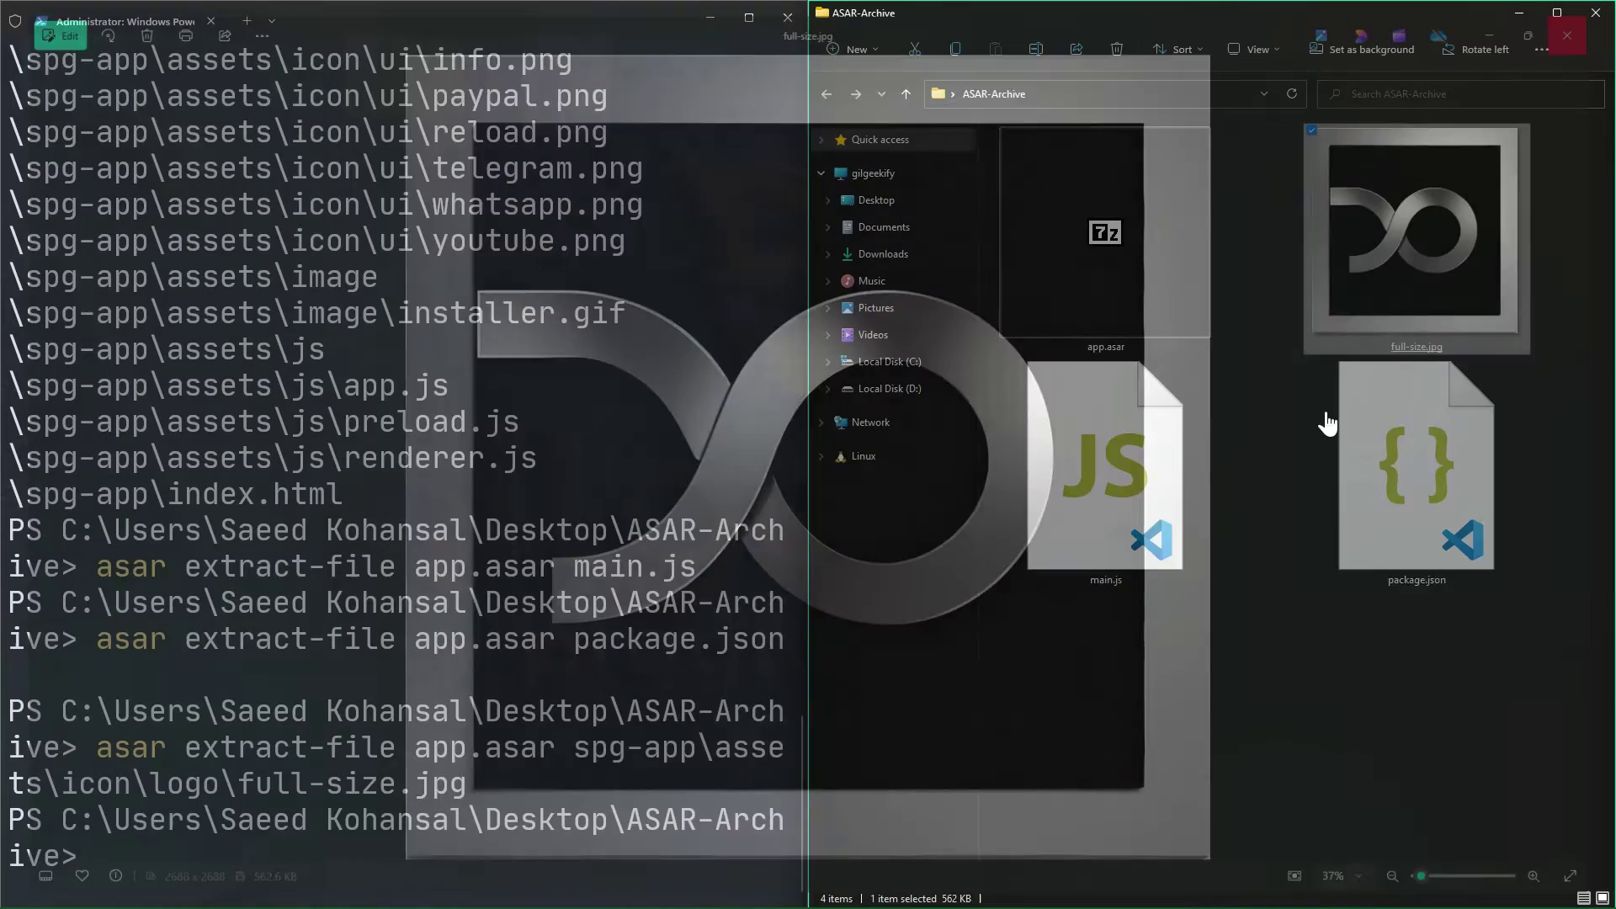
{"action": "left_click", "coordinate": [1151, 712]}
{"action": "key", "text": "alt+Tab"}
{"action": "key", "text": "alt+Tab"}
{"action": "key", "text": "Tab"}
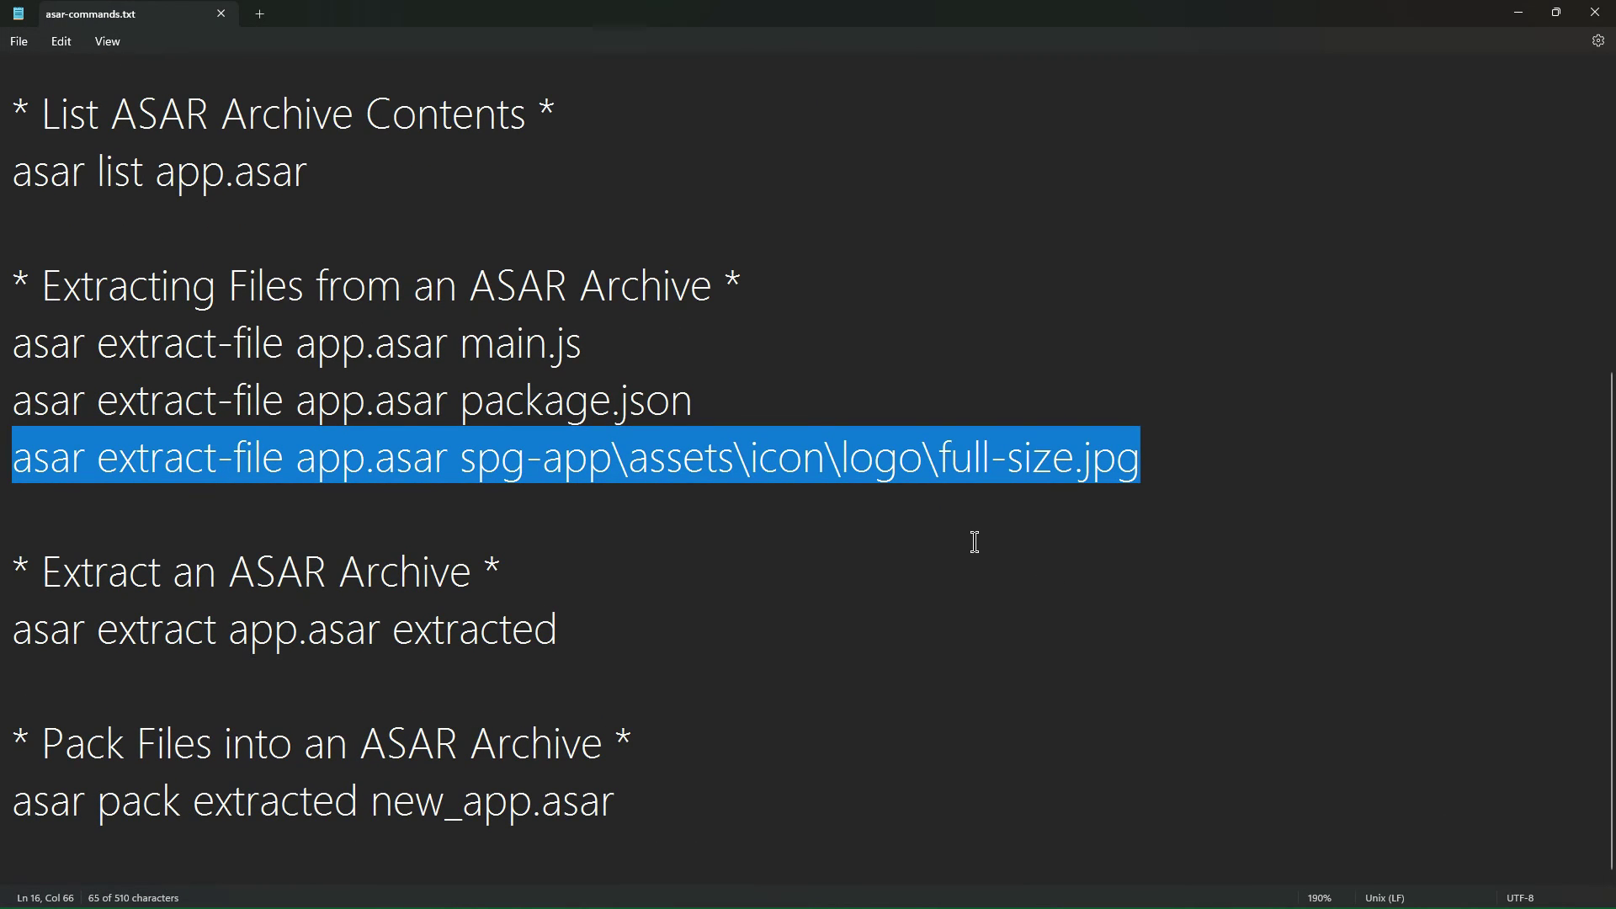
Run asar extract app.asar extracted to unpack the whole archive
{"action": "left_click_drag", "start_coordinate": [565, 633], "coordinate": [14, 632]}
{"action": "key", "text": "ctrl+c"}
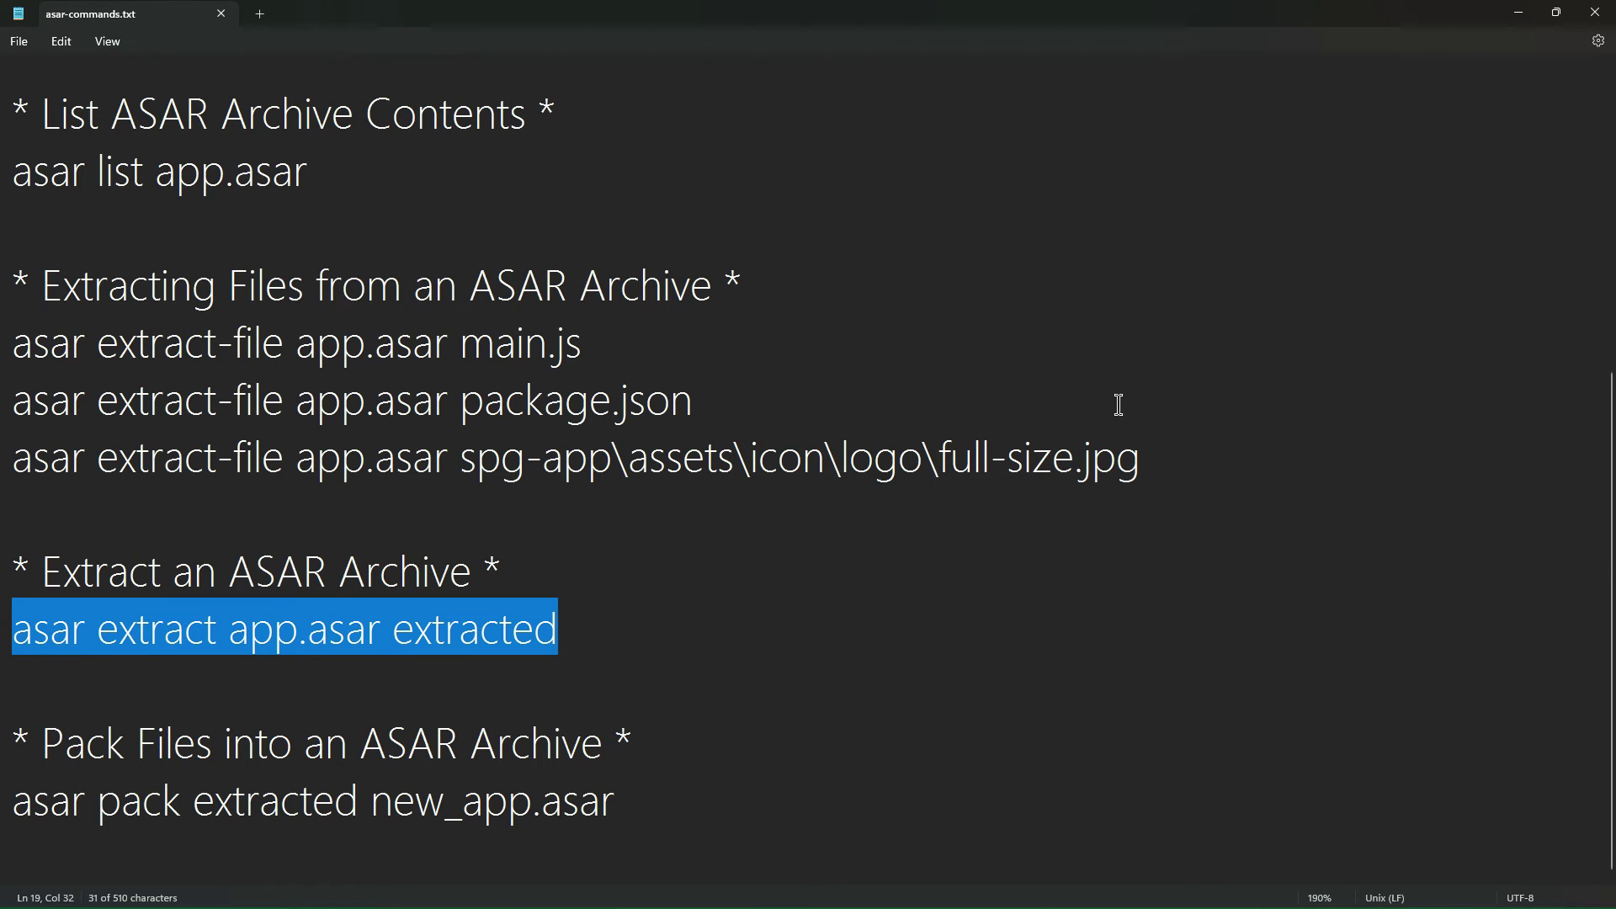
{"action": "left_click", "coordinate": [1517, 15]}
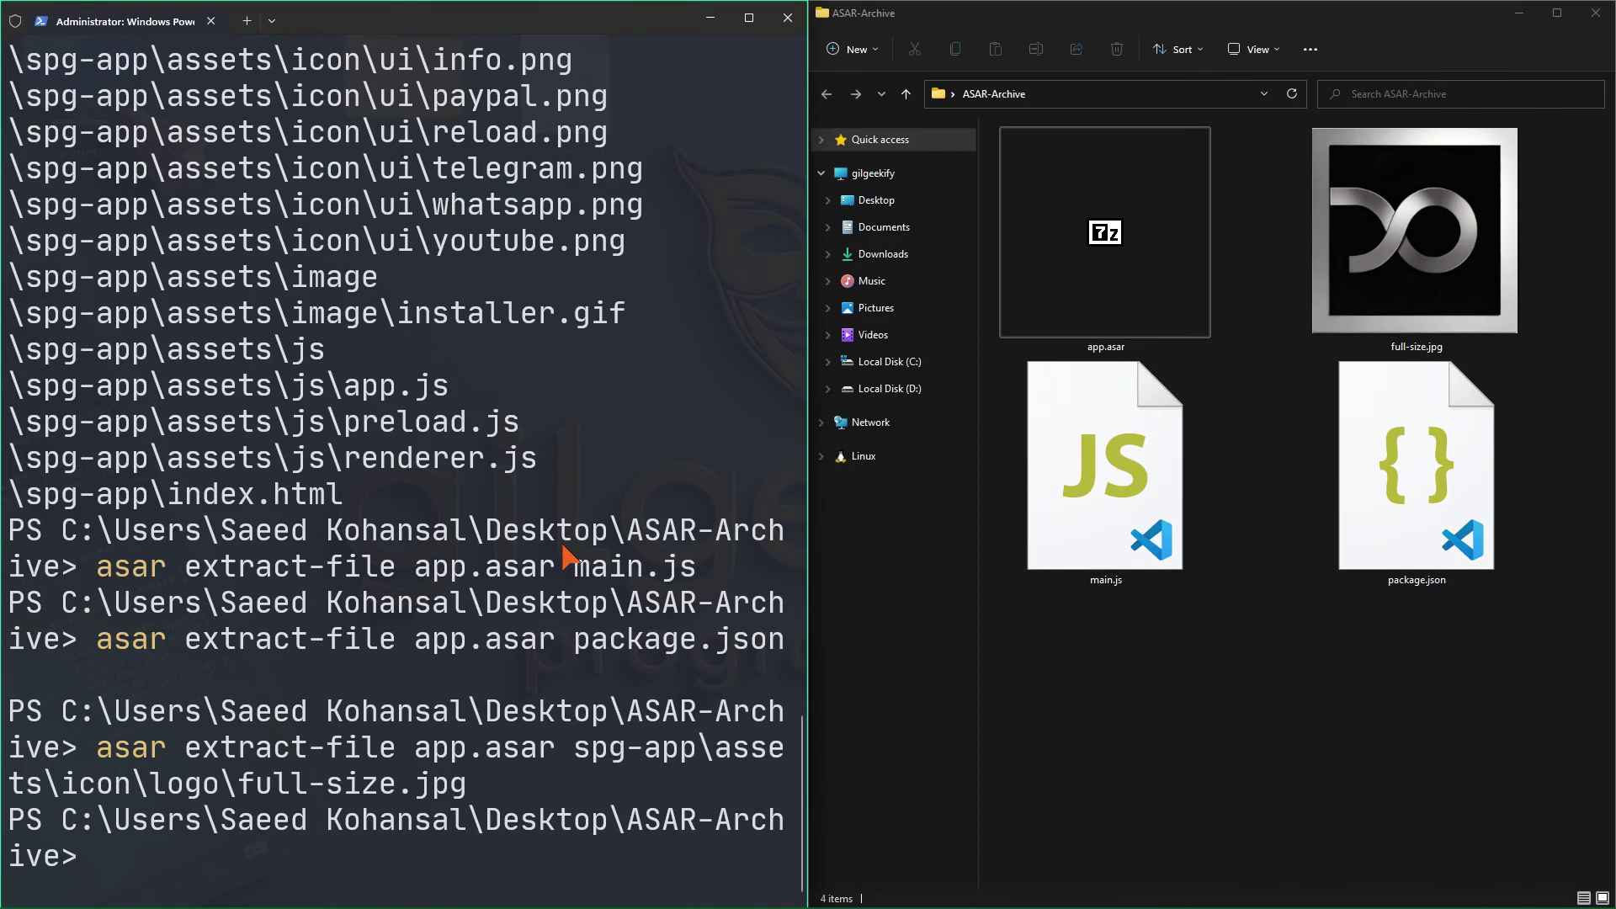
{"action": "key", "text": "ctrl+v"}
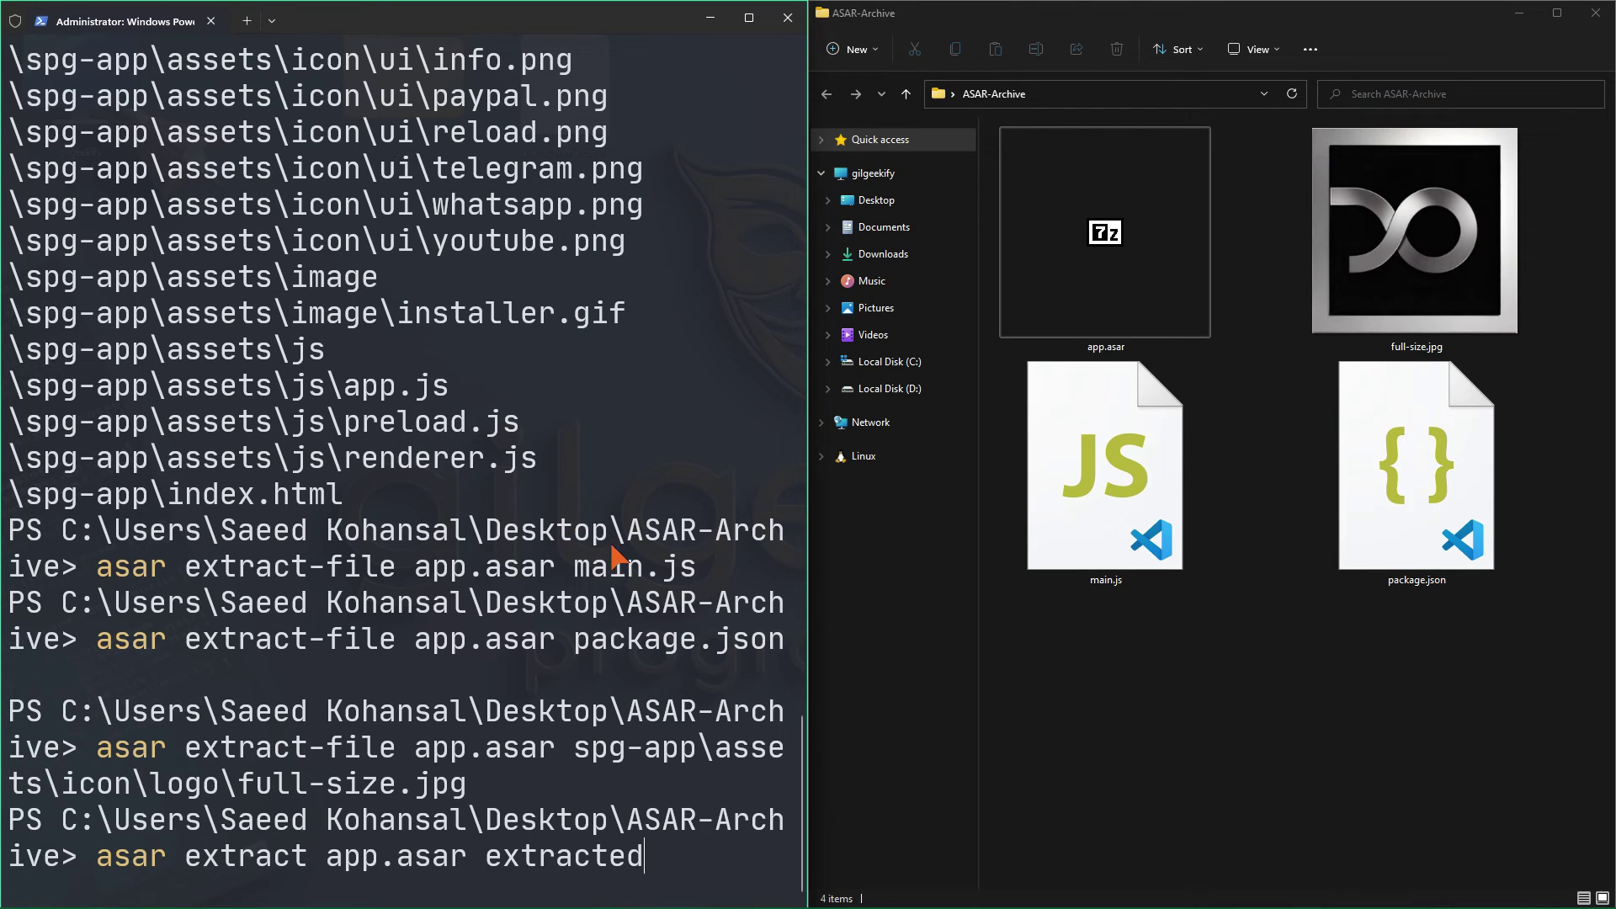
{"action": "key", "text": "Return"}
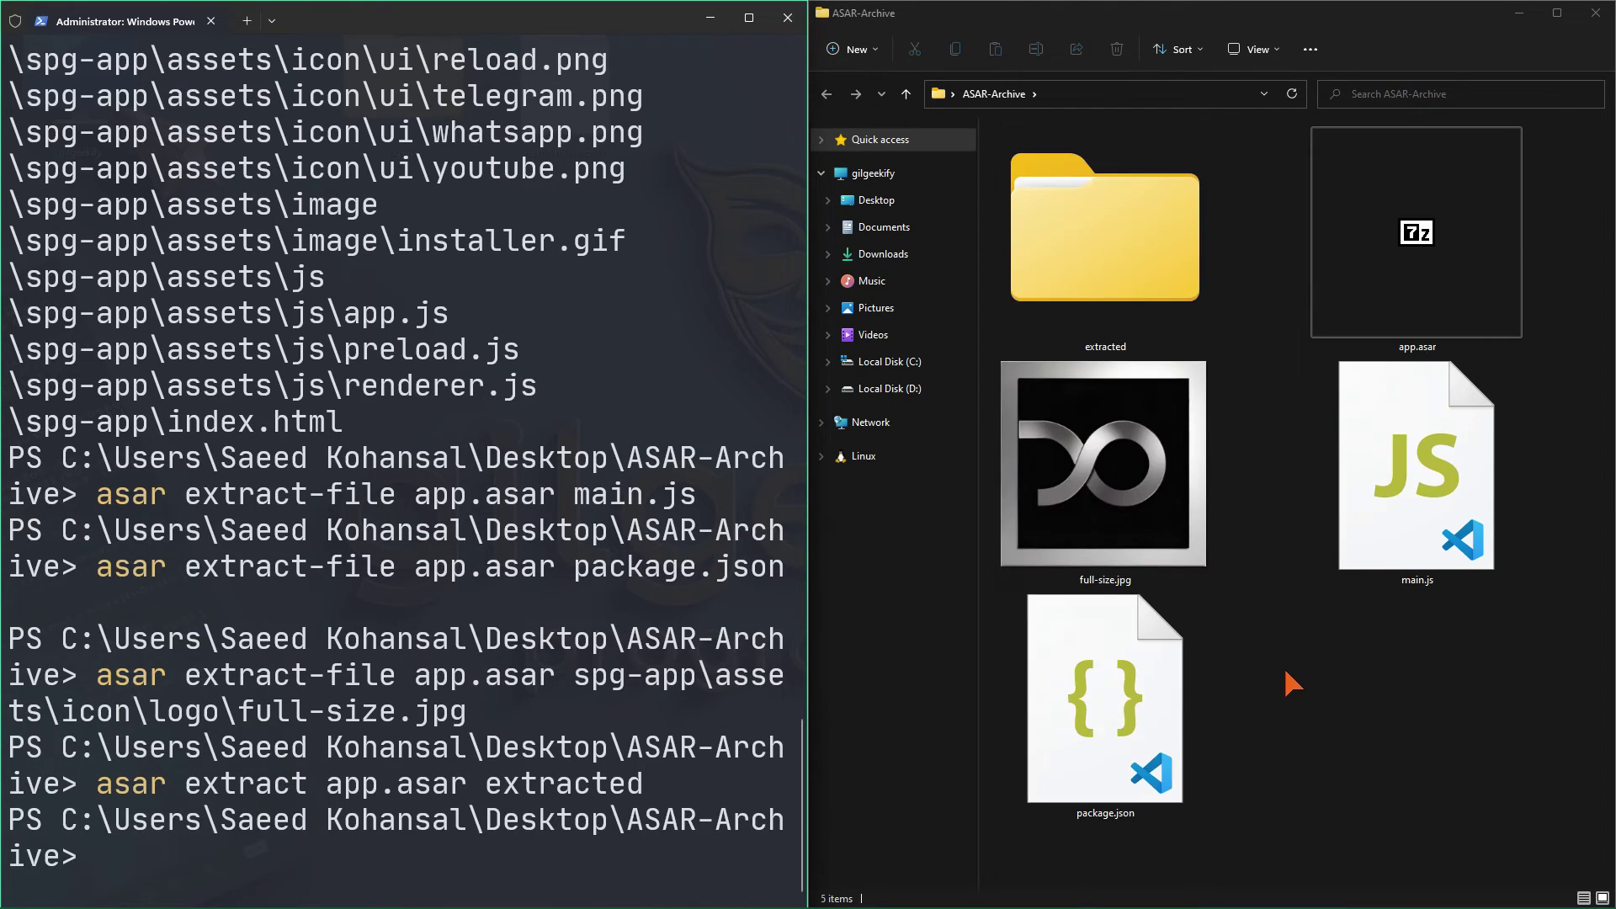
Open the extracted folder to check node_modules, spg-app, main.js and package.json are present
{"action": "left_click", "coordinate": [1099, 258]}
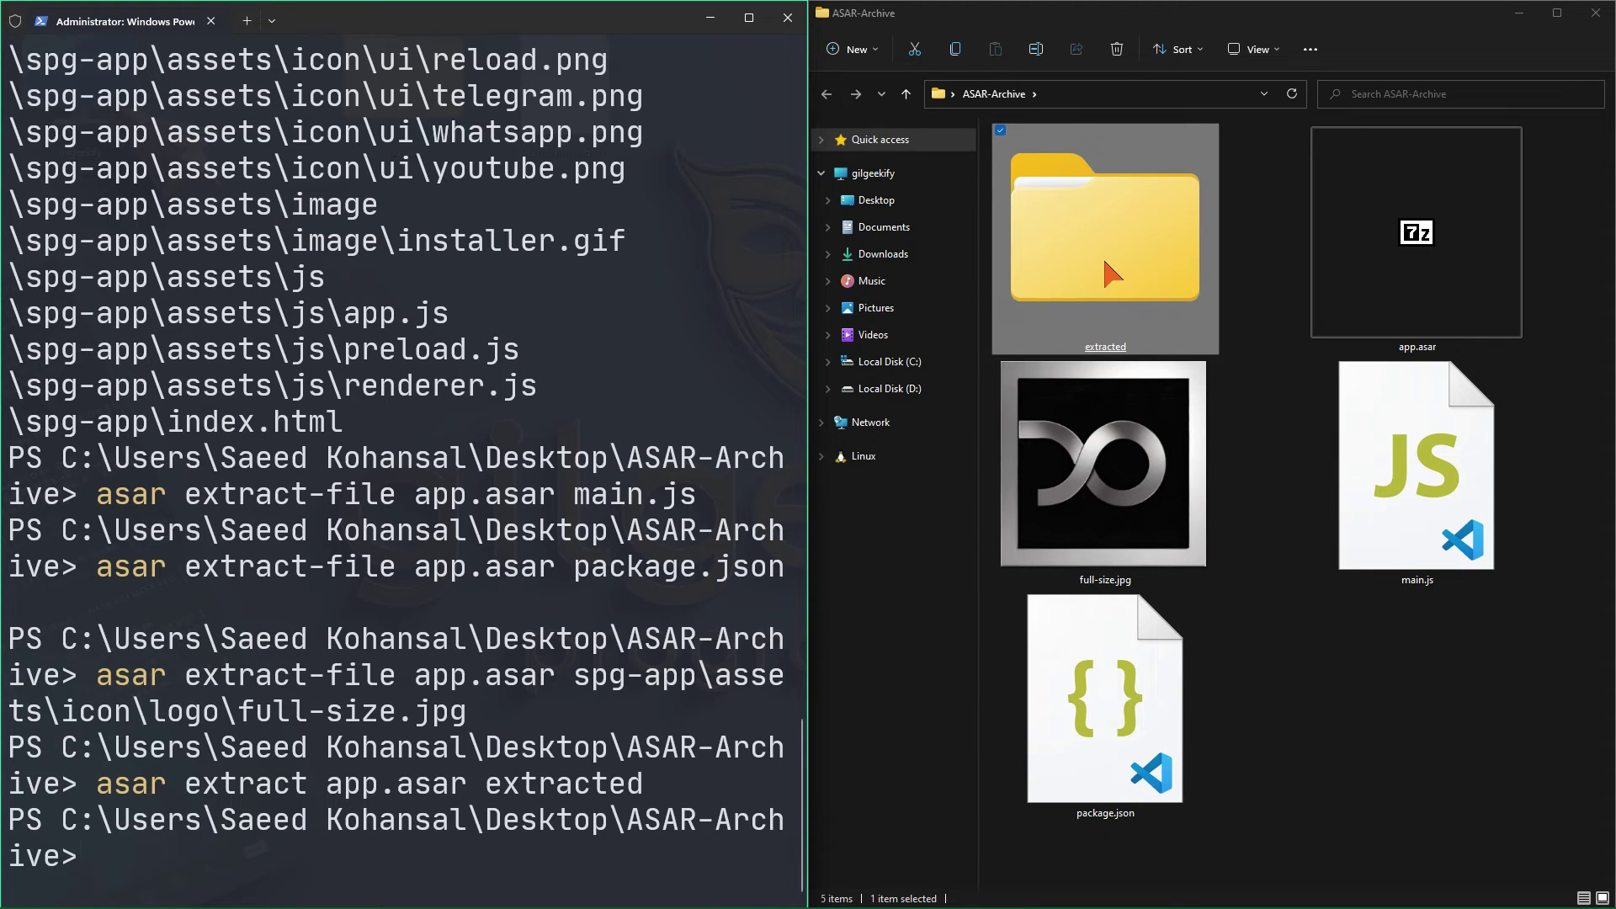
{"action": "double_click", "coordinate": [1103, 256]}
{"action": "key", "text": "ctrl+a"}
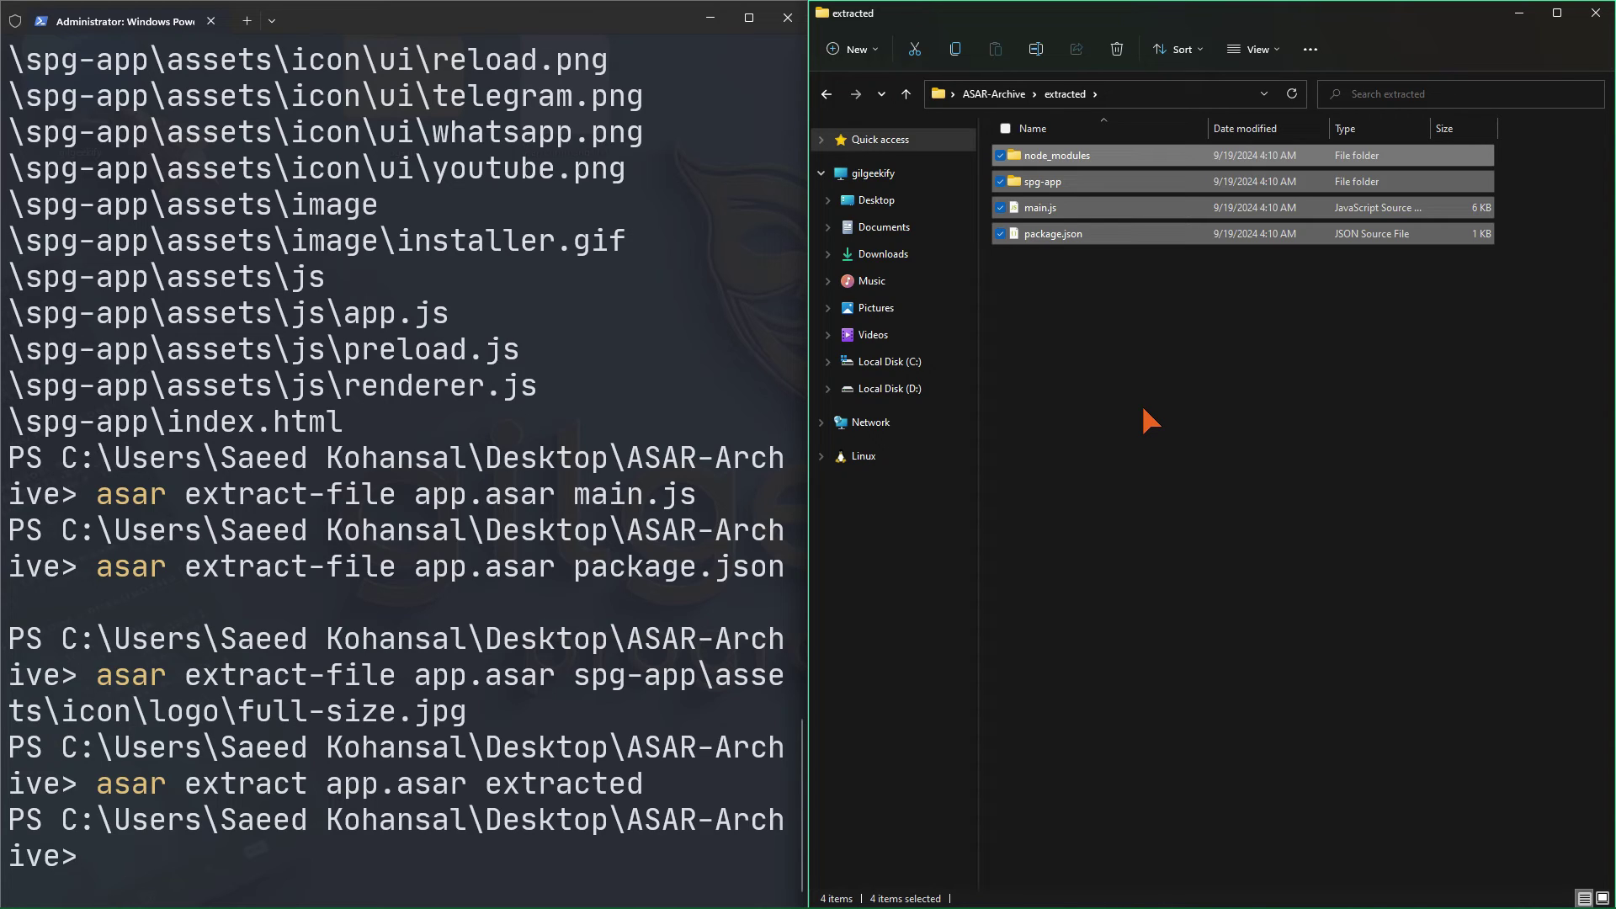
{"action": "key", "text": "alt+Left"}
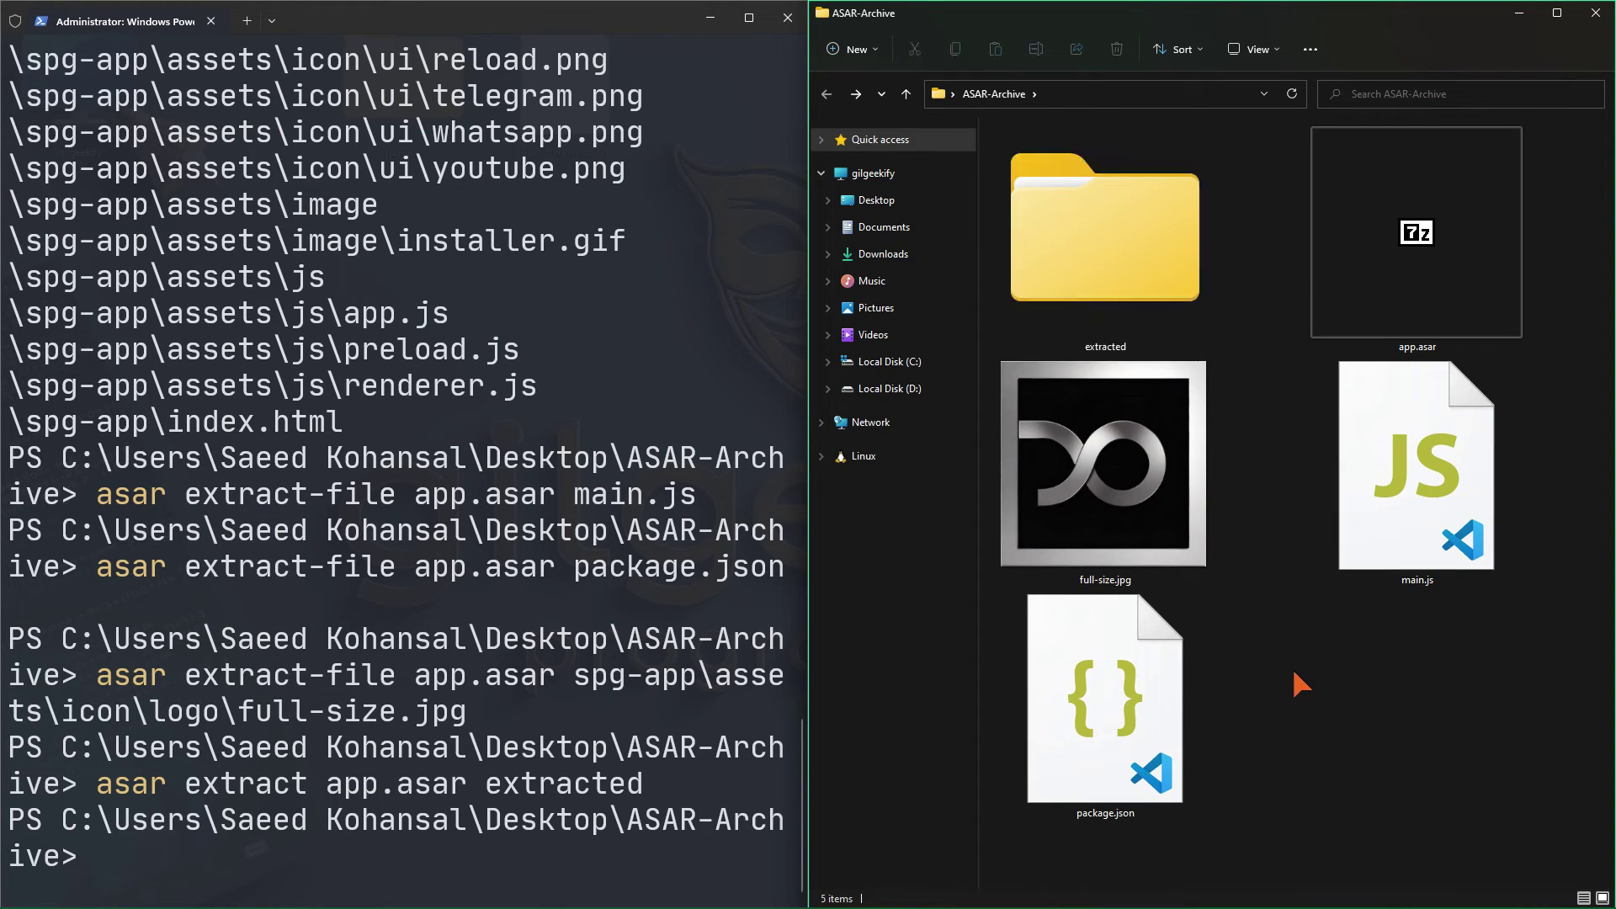
{"action": "key", "text": "alt+Tab"}
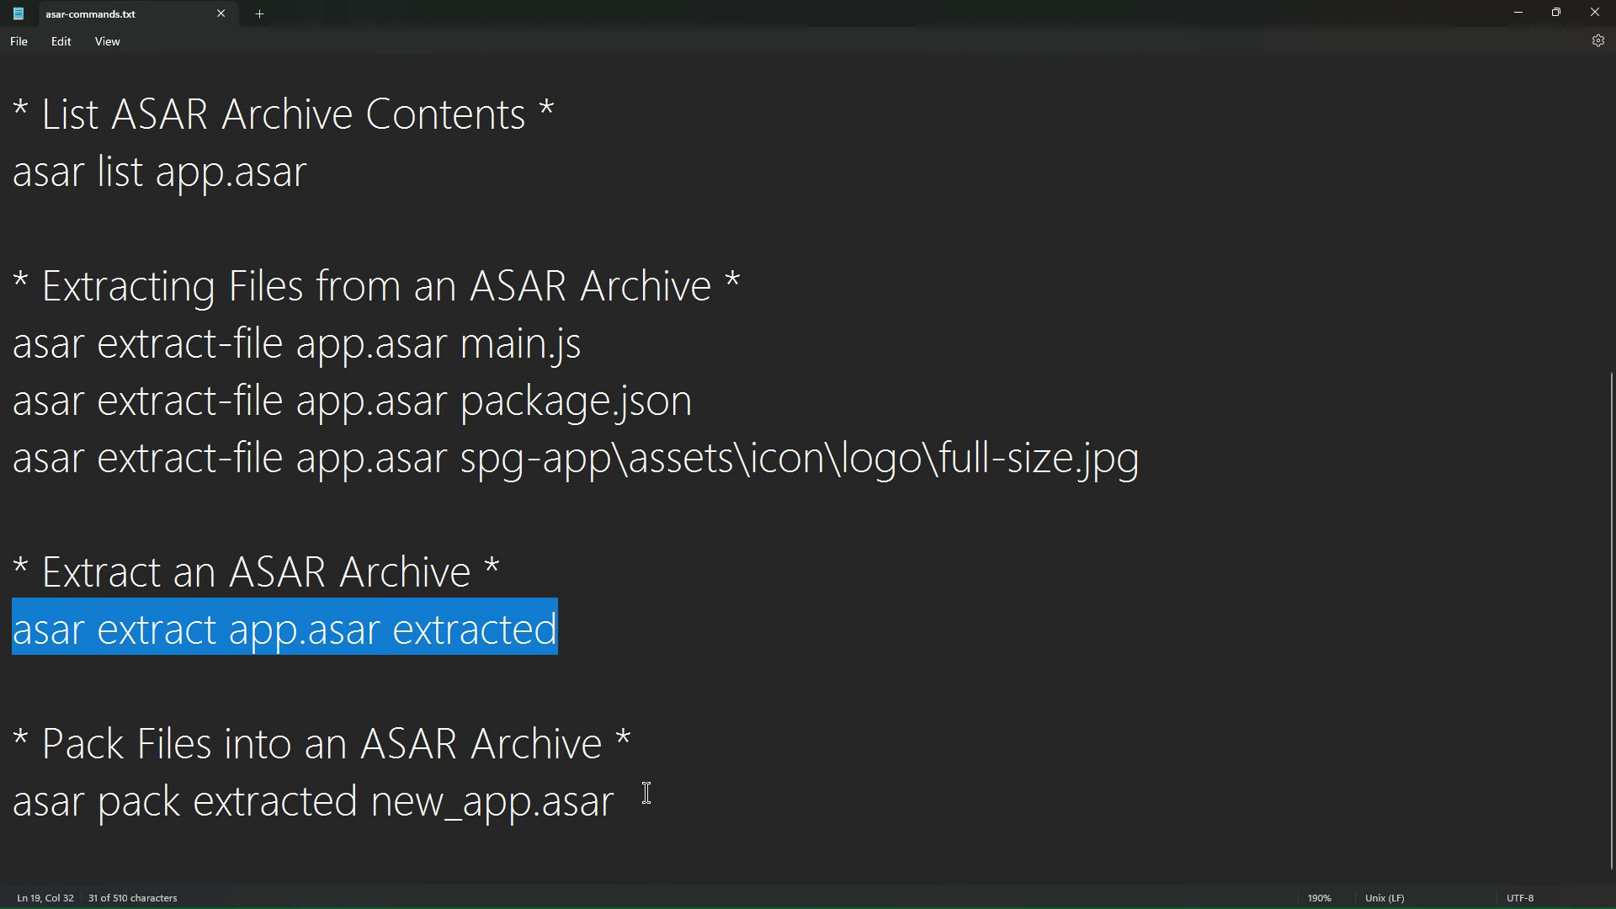
Run asar pack extracted new_app.asar and select the new archive beside app.asar
{"action": "left_click_drag", "start_coordinate": [647, 793], "coordinate": [10, 799]}
{"action": "key", "text": "ctrl+c"}
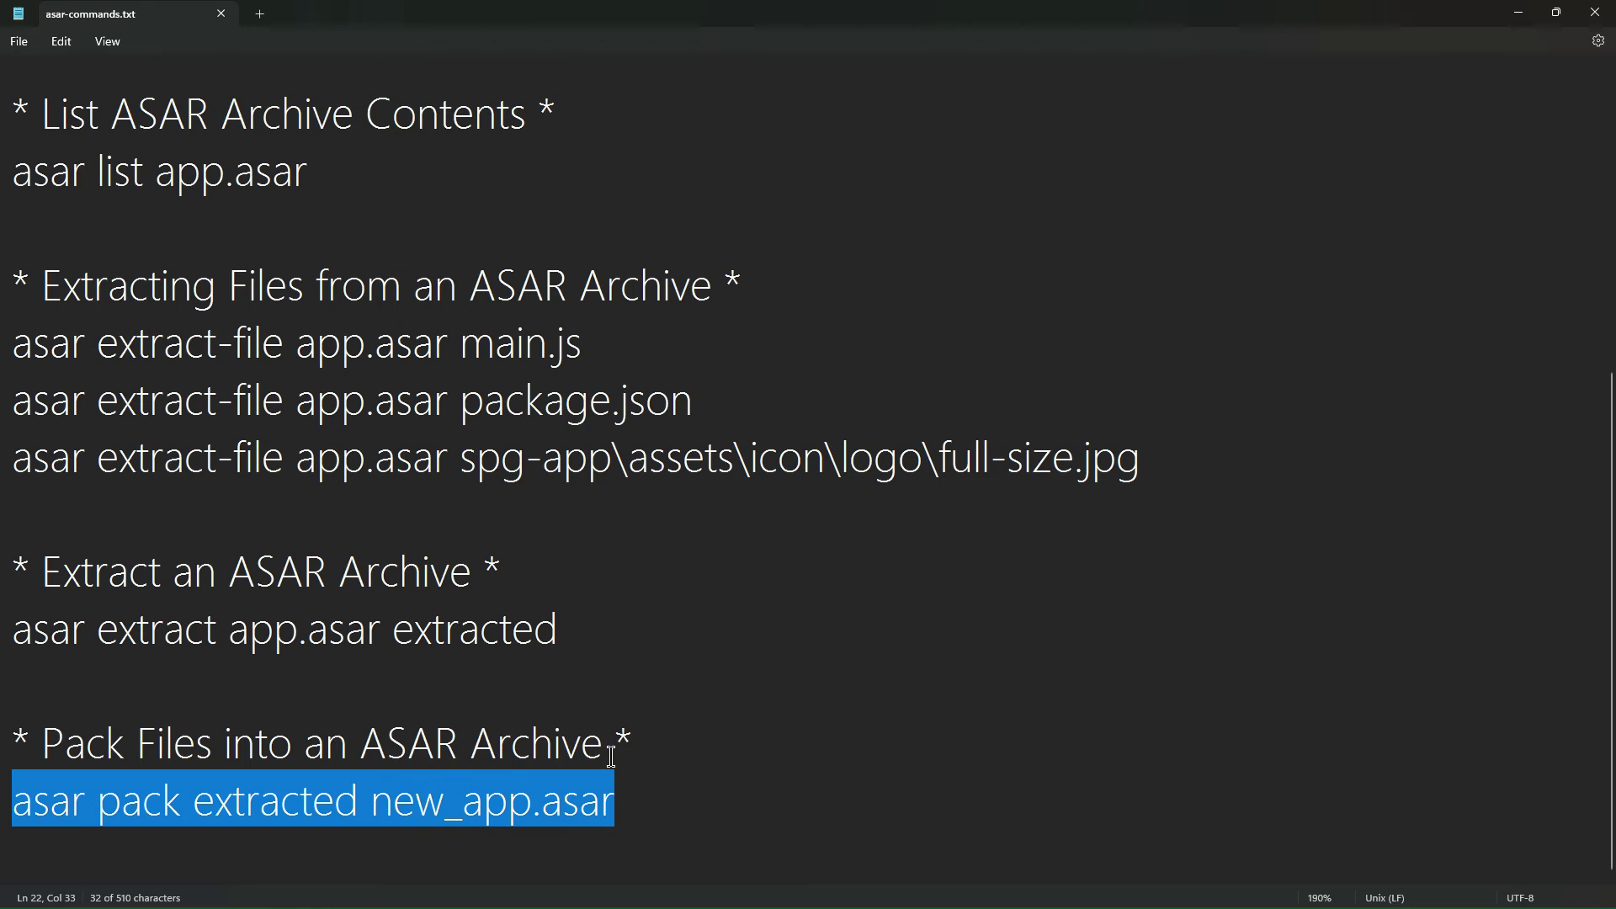
{"action": "left_click", "coordinate": [671, 853]}
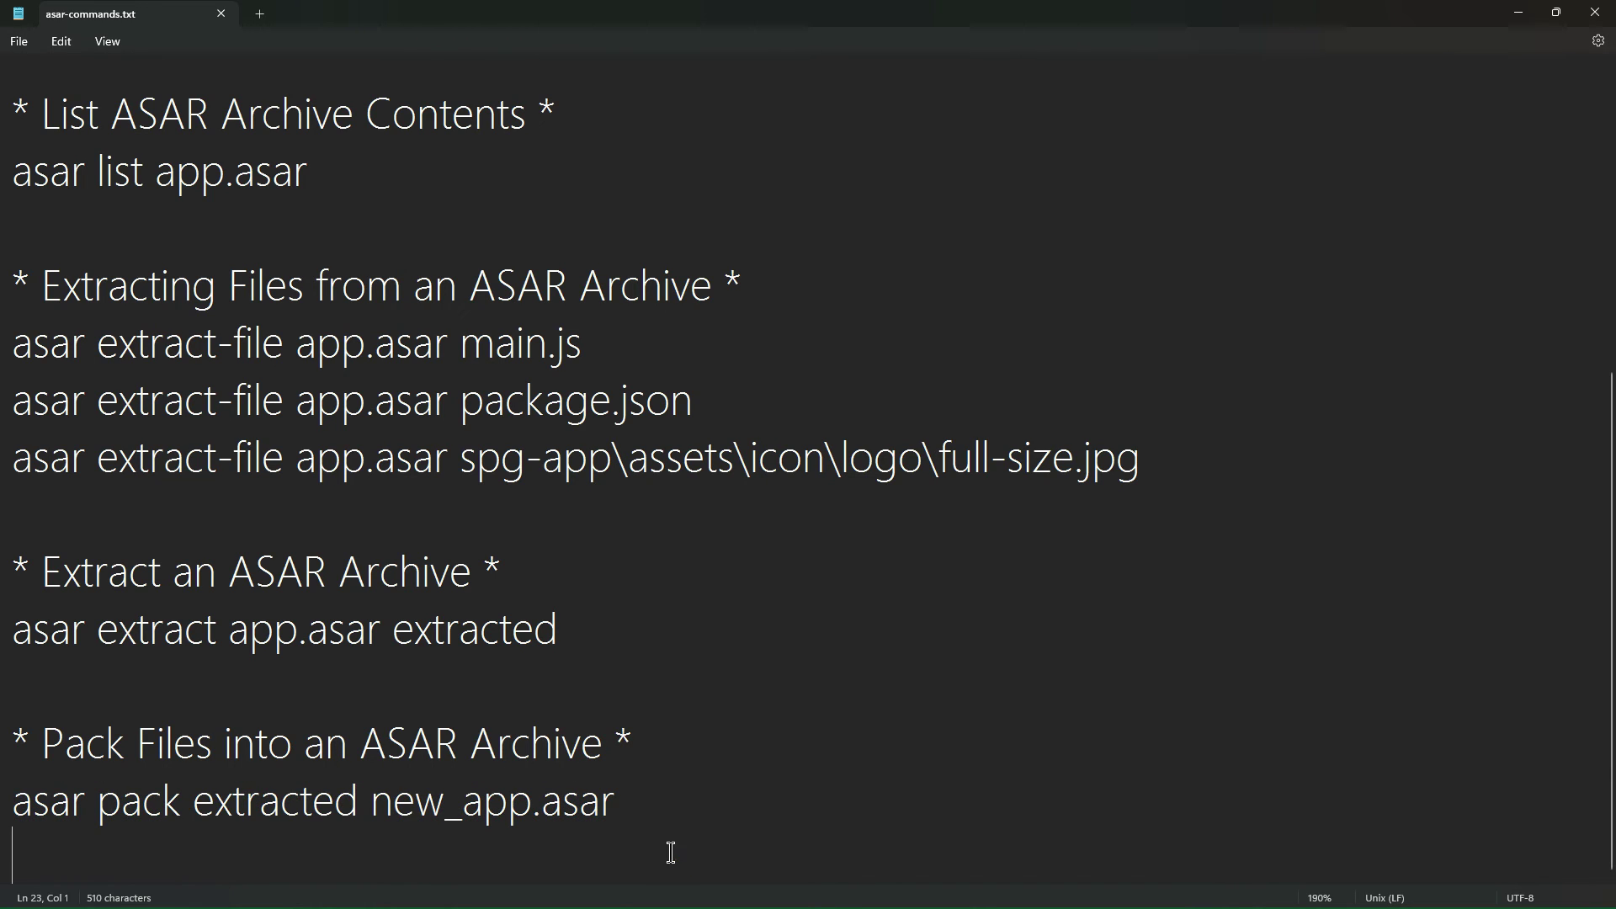
{"action": "left_click", "coordinate": [1519, 14]}
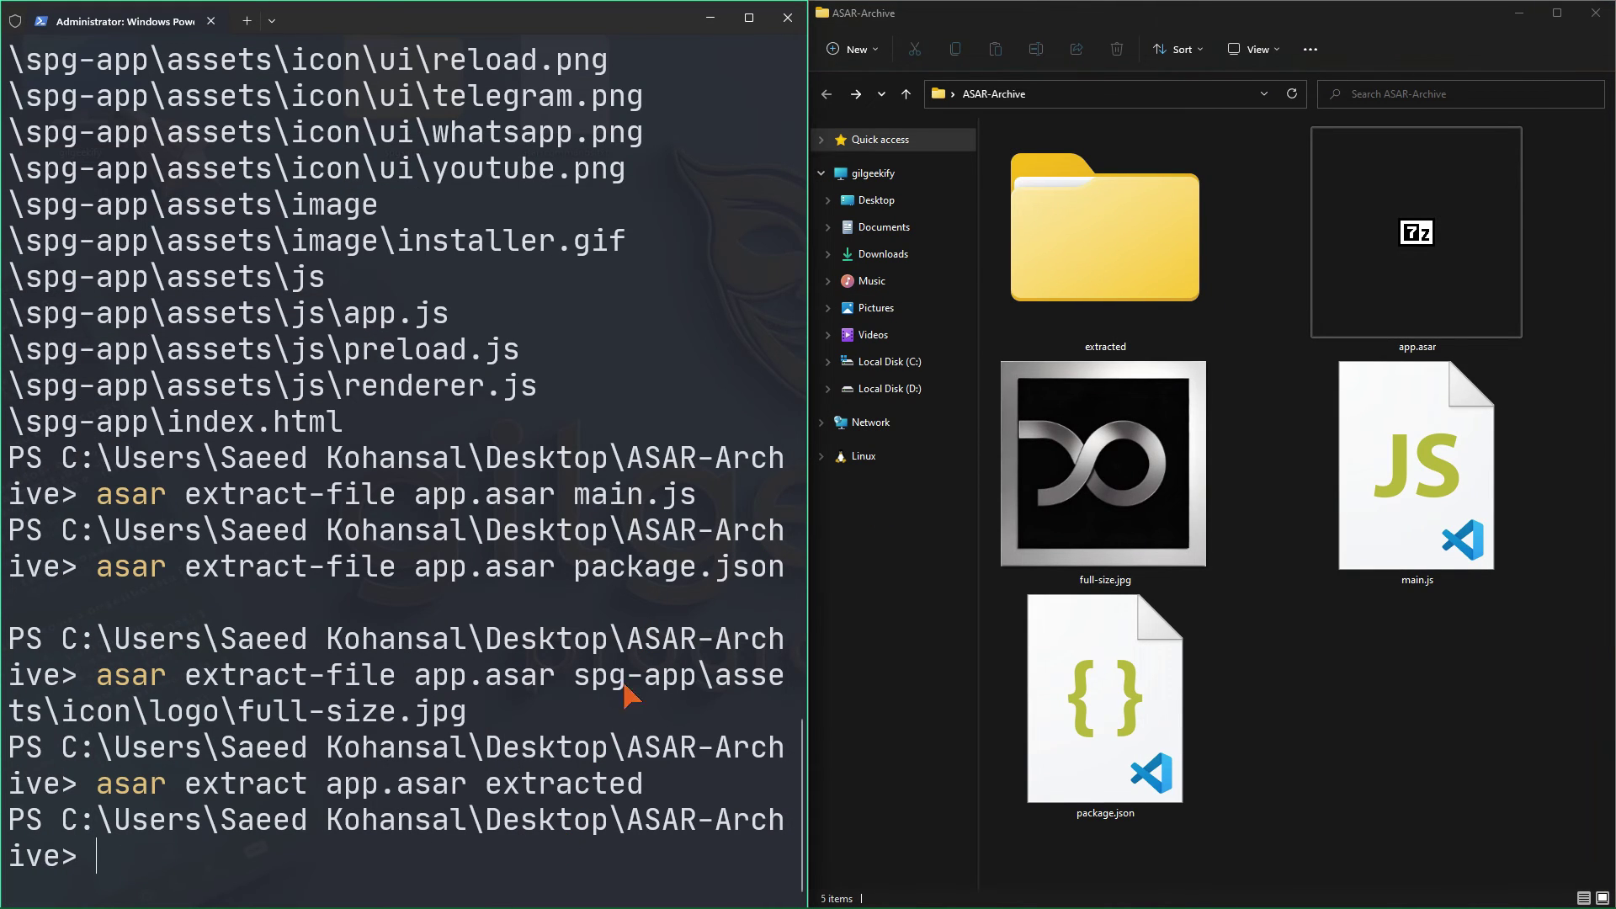
{"action": "key", "text": "ctrl+v"}
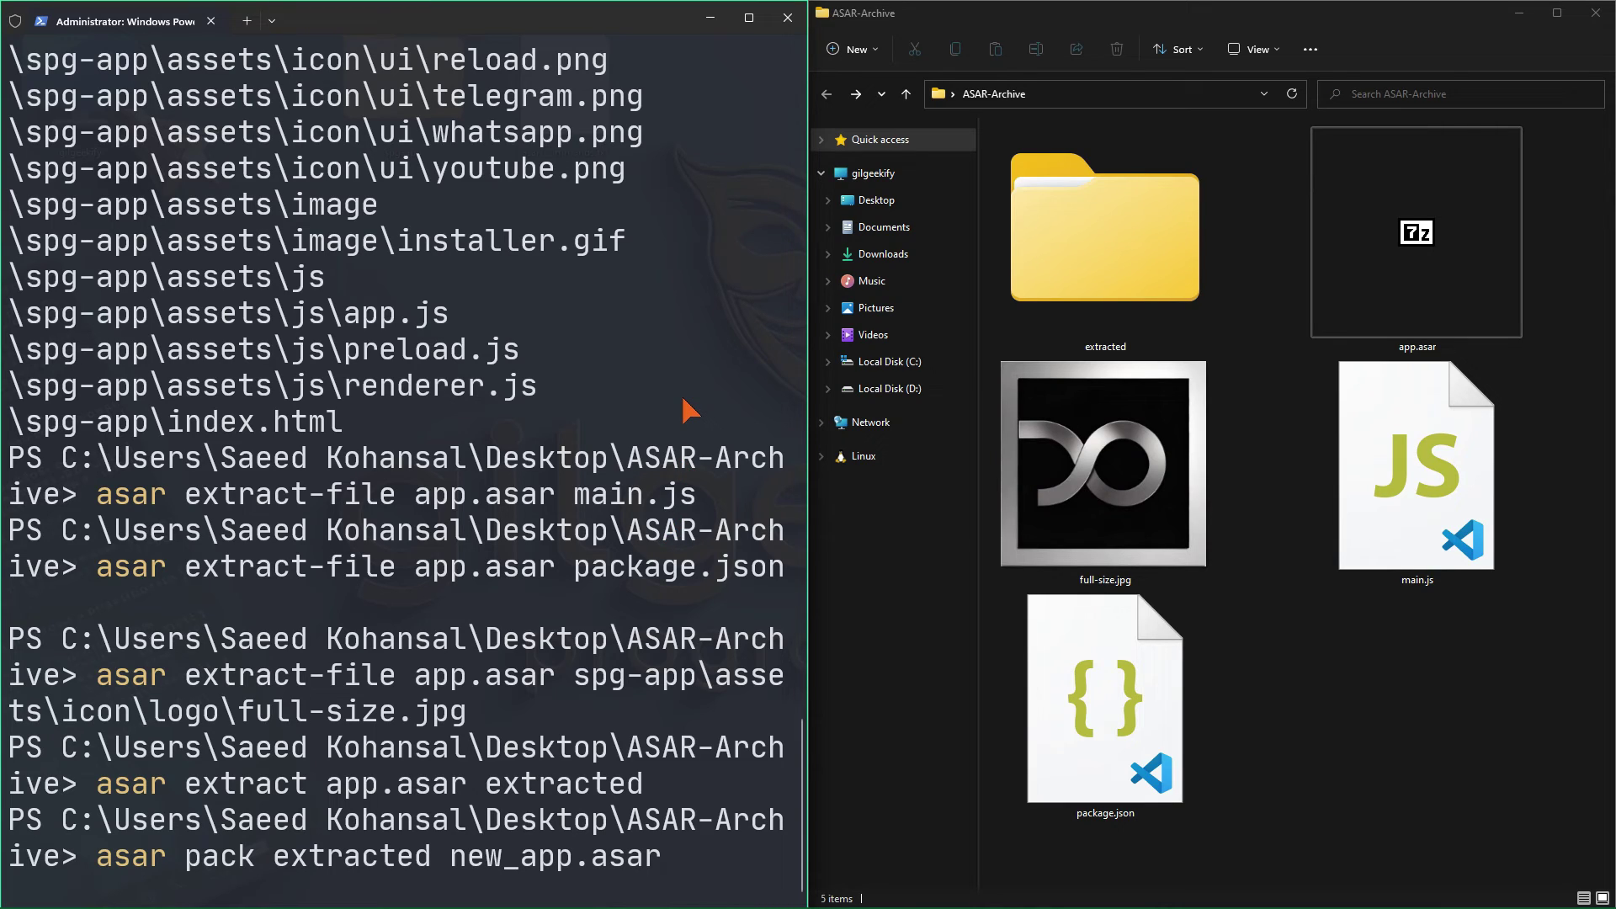
{"action": "key", "text": "Return"}
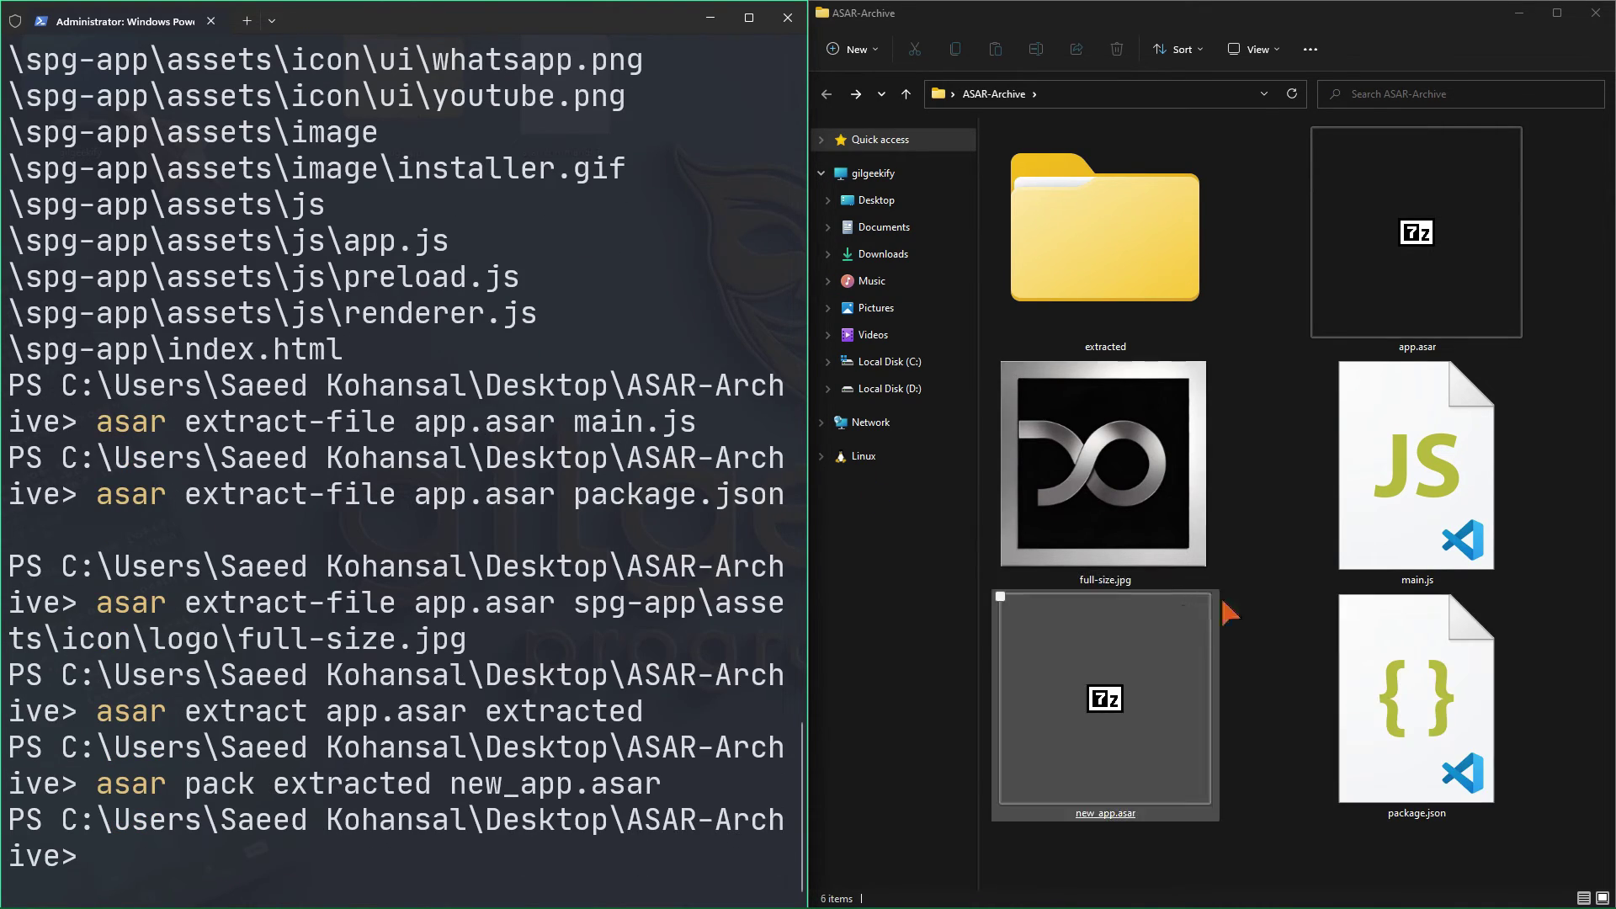
{"action": "left_click_drag", "start_coordinate": [1233, 806], "coordinate": [1162, 715]}
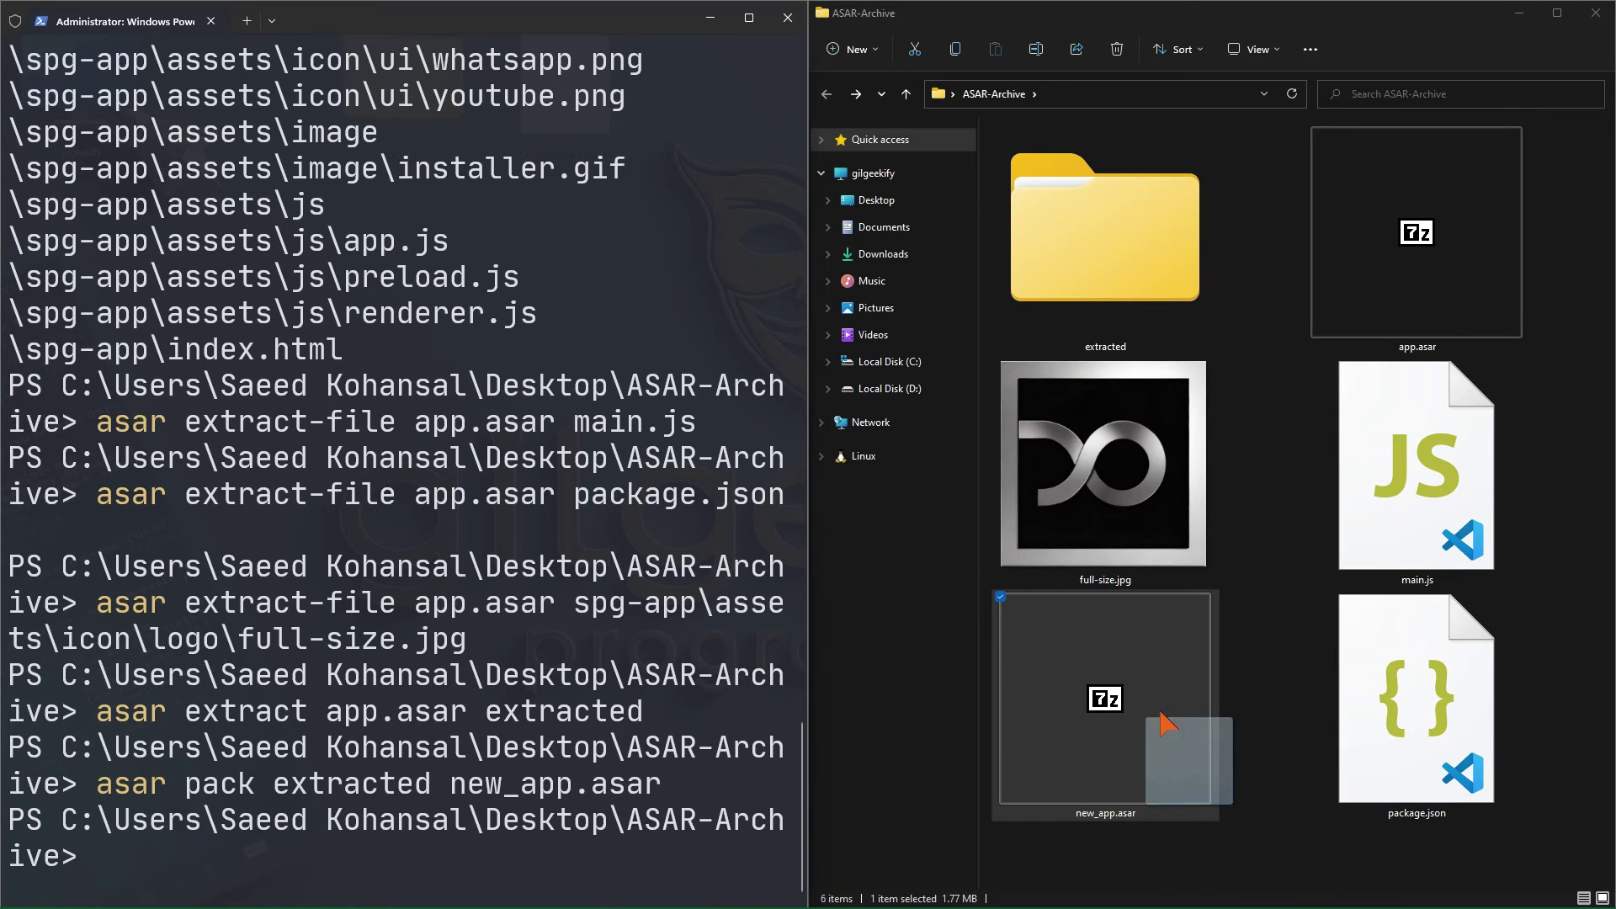
Compare Properties of new_app.asar and app.asar, both 1.77 MB (1,860,227 bytes)
{"action": "left_click", "coordinate": [1256, 676]}
{"action": "double_click", "coordinate": [1115, 697], "text": "alt"}
{"action": "double_click", "coordinate": [1375, 235], "text": "alt"}
{"action": "key", "text": "alt+Tab"}
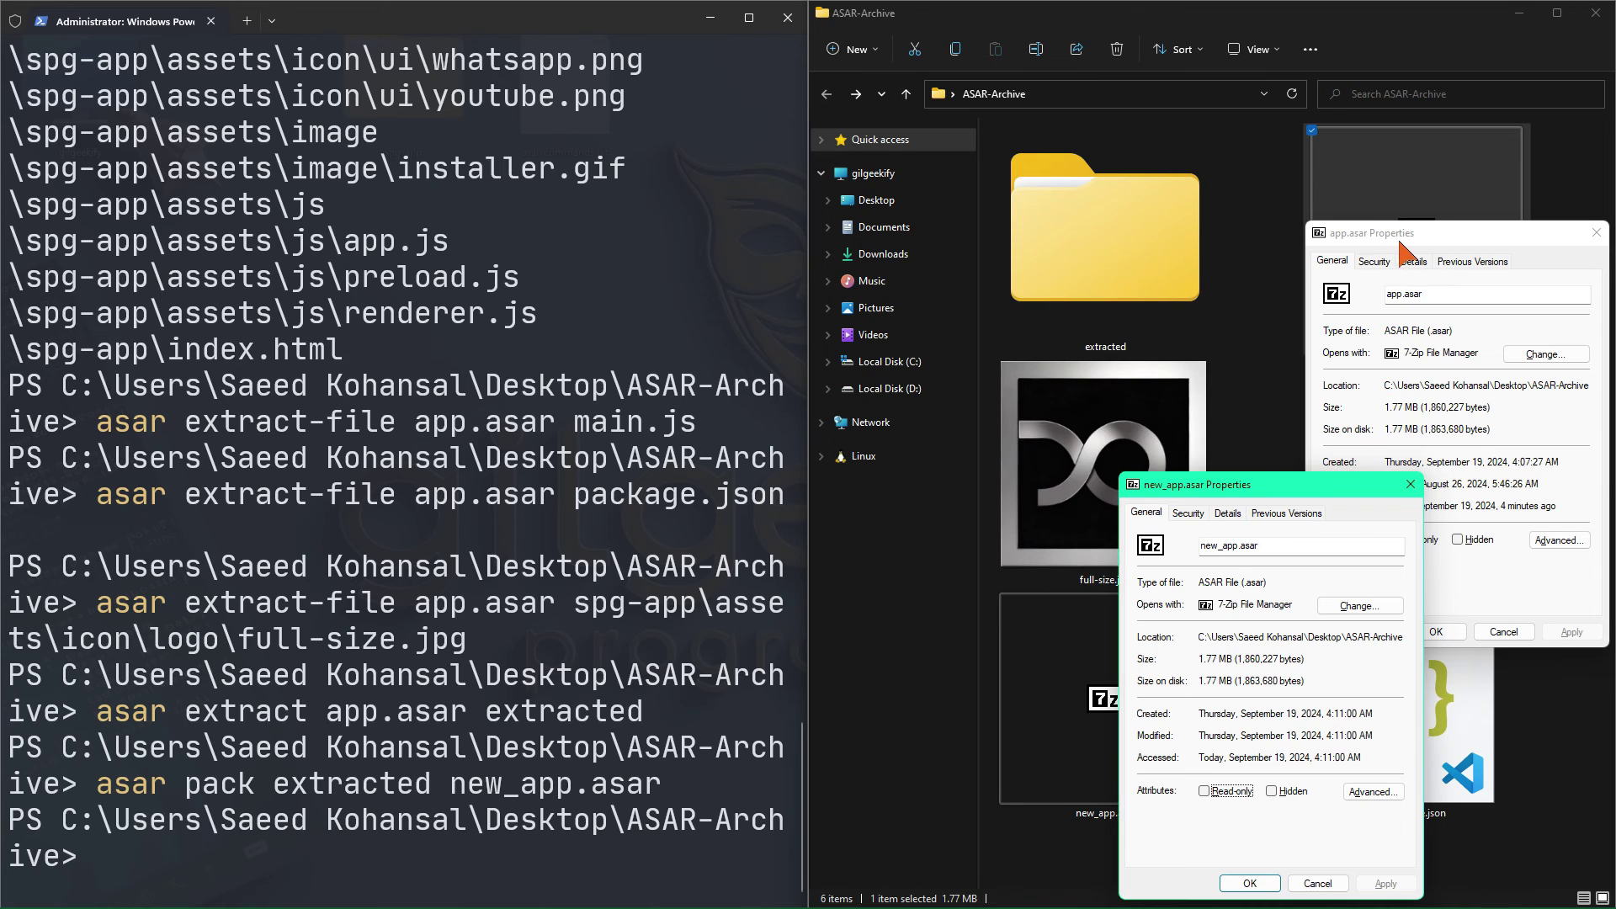
{"action": "left_click_drag", "start_coordinate": [1402, 227], "coordinate": [982, 235]}
{"action": "left_click_drag", "start_coordinate": [1278, 498], "coordinate": [1042, 237]}
{"action": "key", "text": "alt+Tab"}
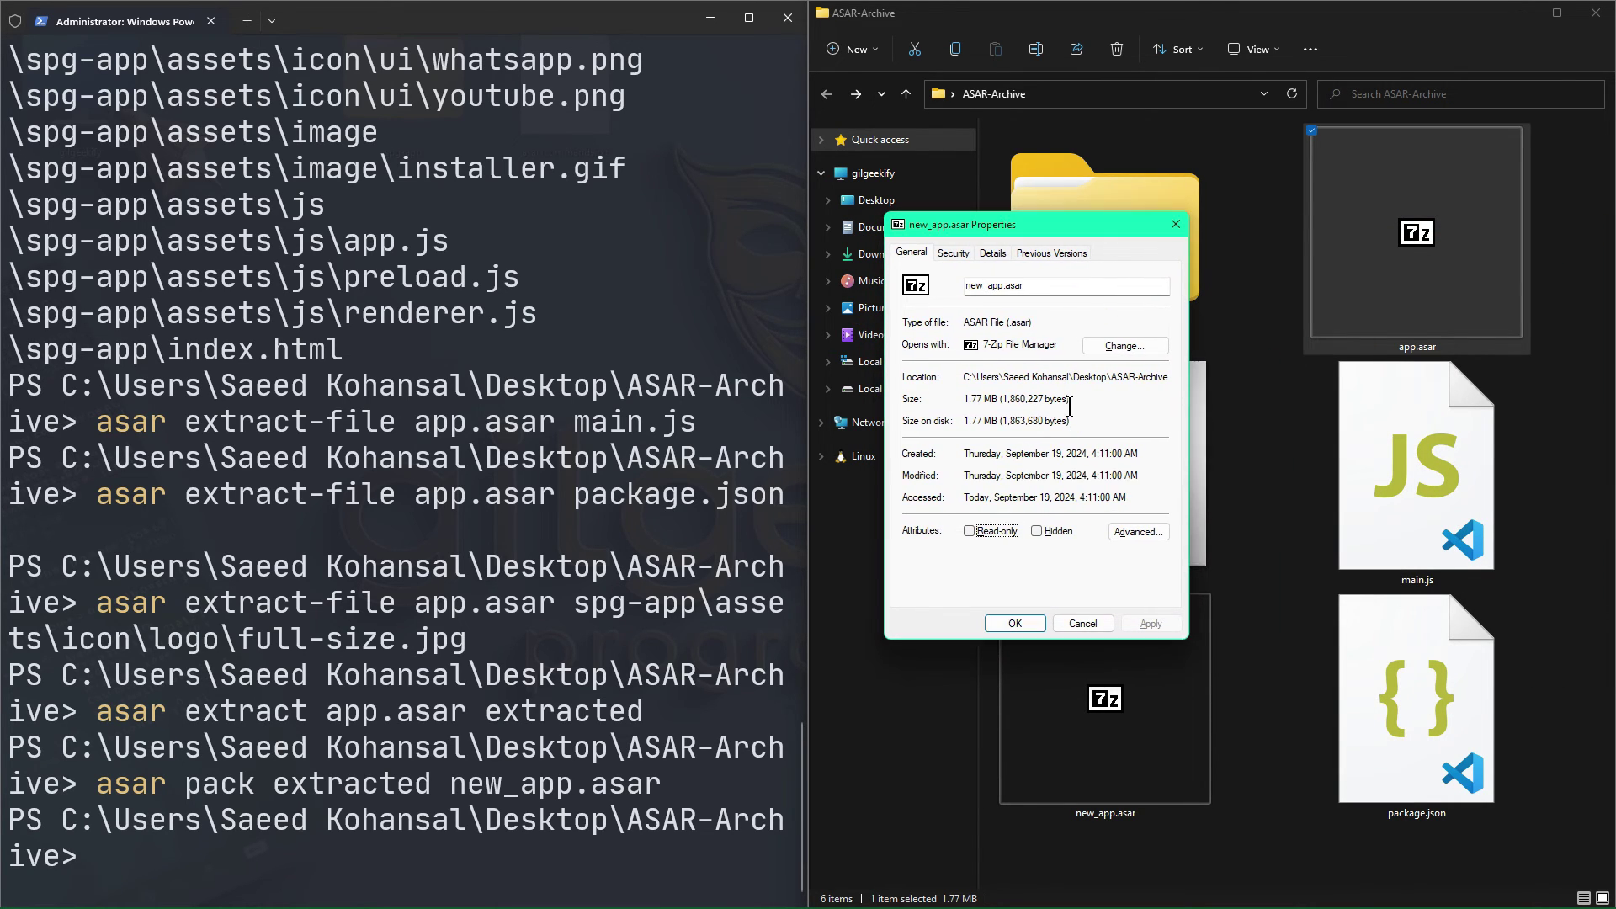
{"action": "key", "text": "alt+Tab"}
{"action": "key", "text": "alt+Tab"}
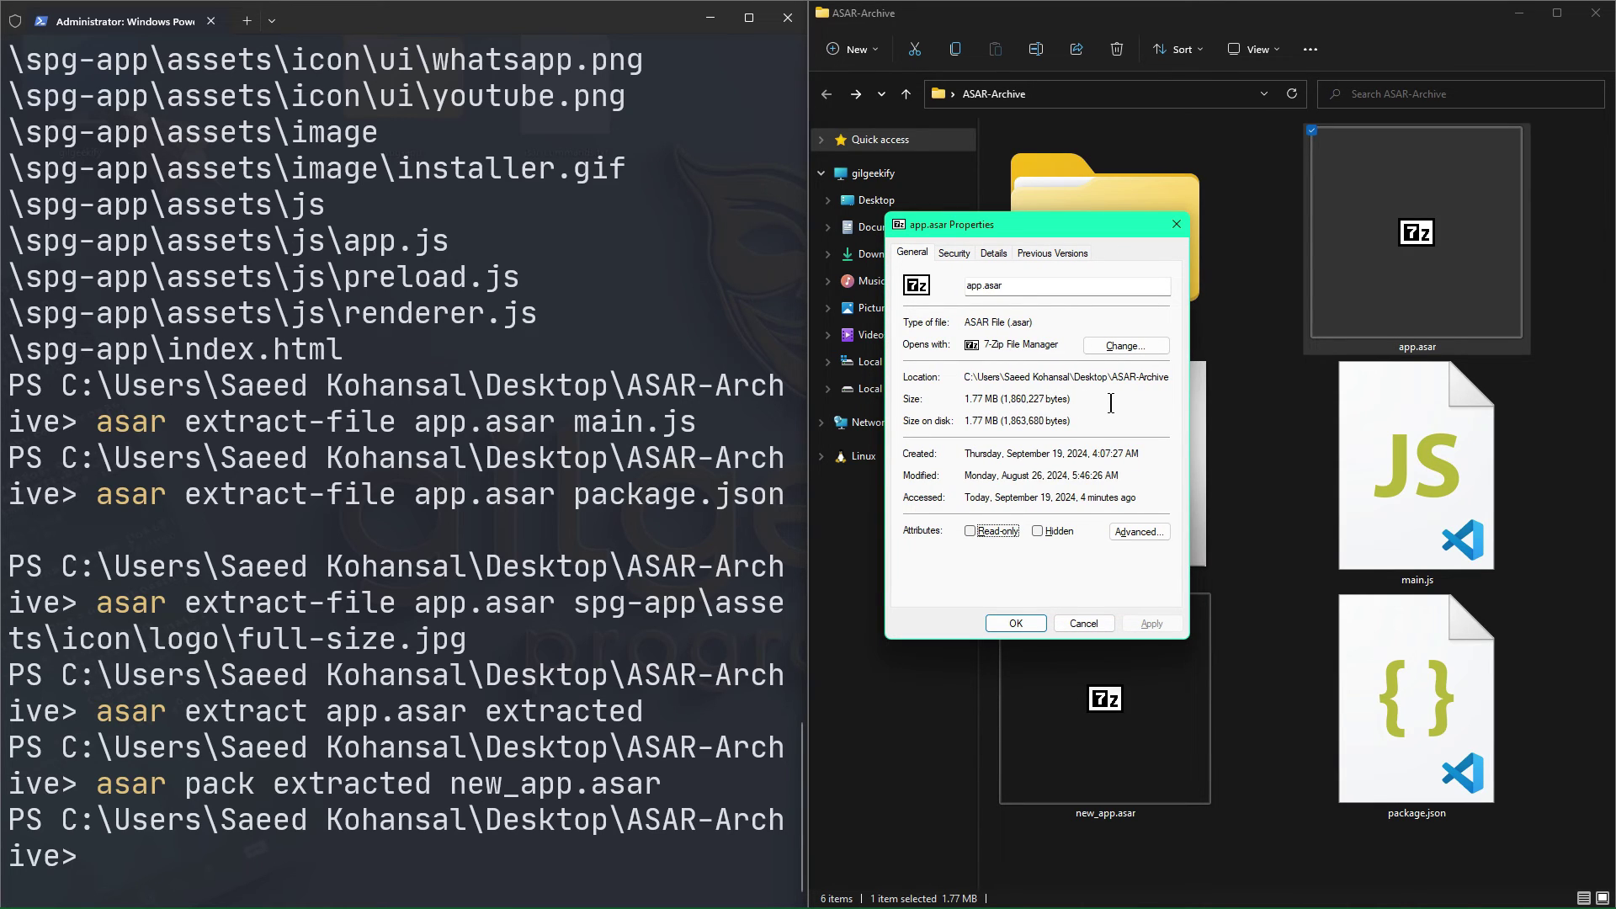
{"action": "key", "text": "Escape"}
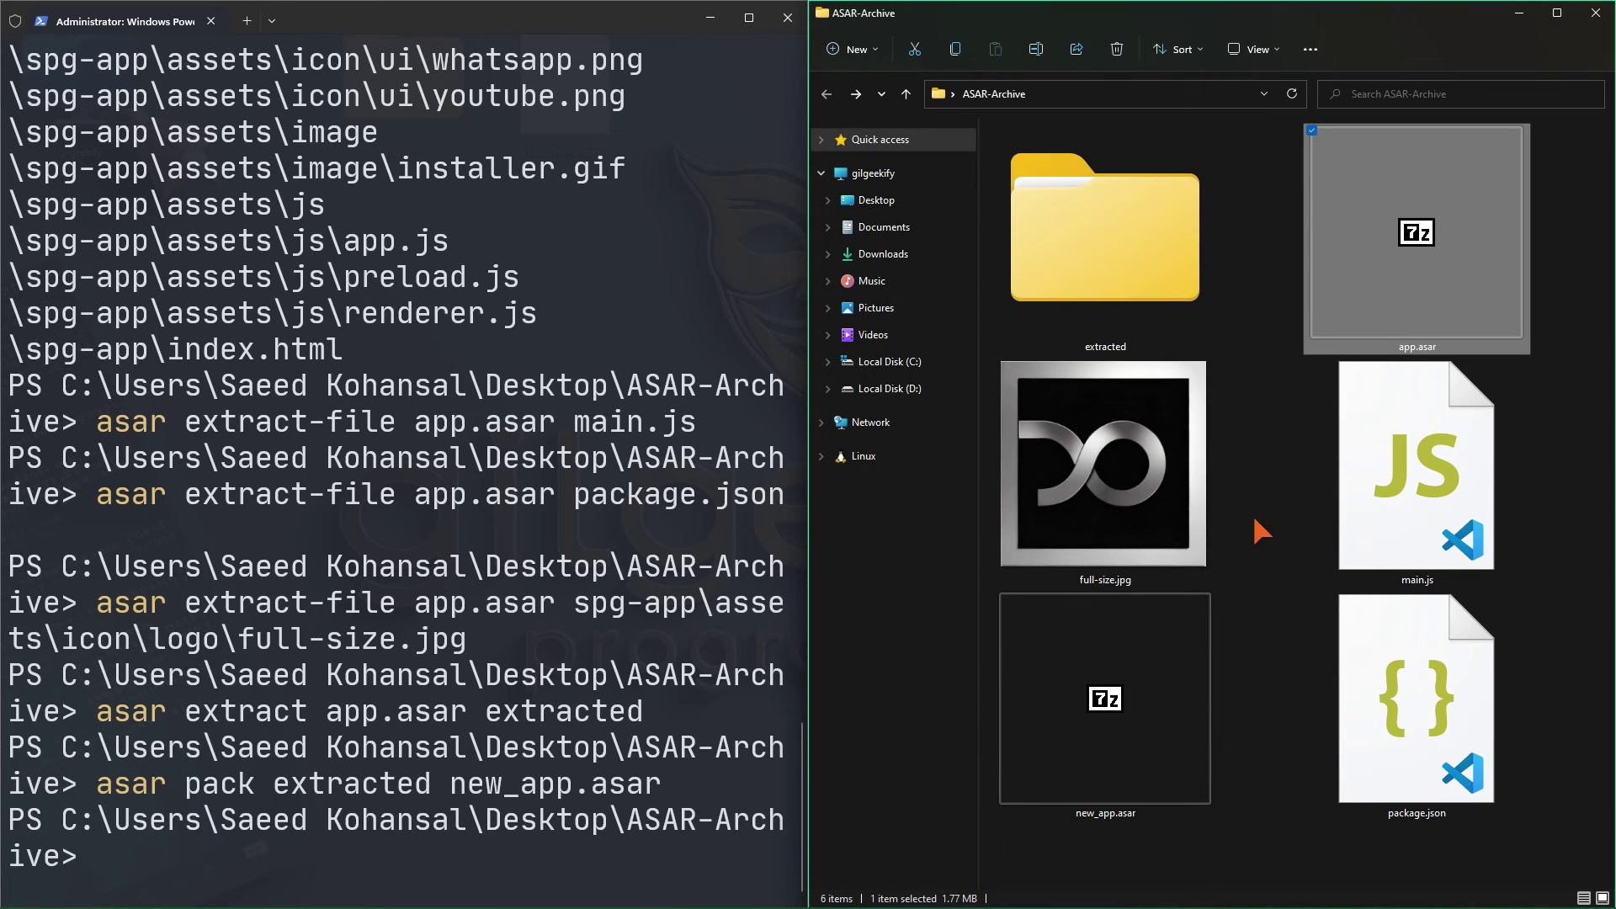
Copy new_app.asar into the spg-app resources folder
{"action": "left_click", "coordinate": [715, 22]}
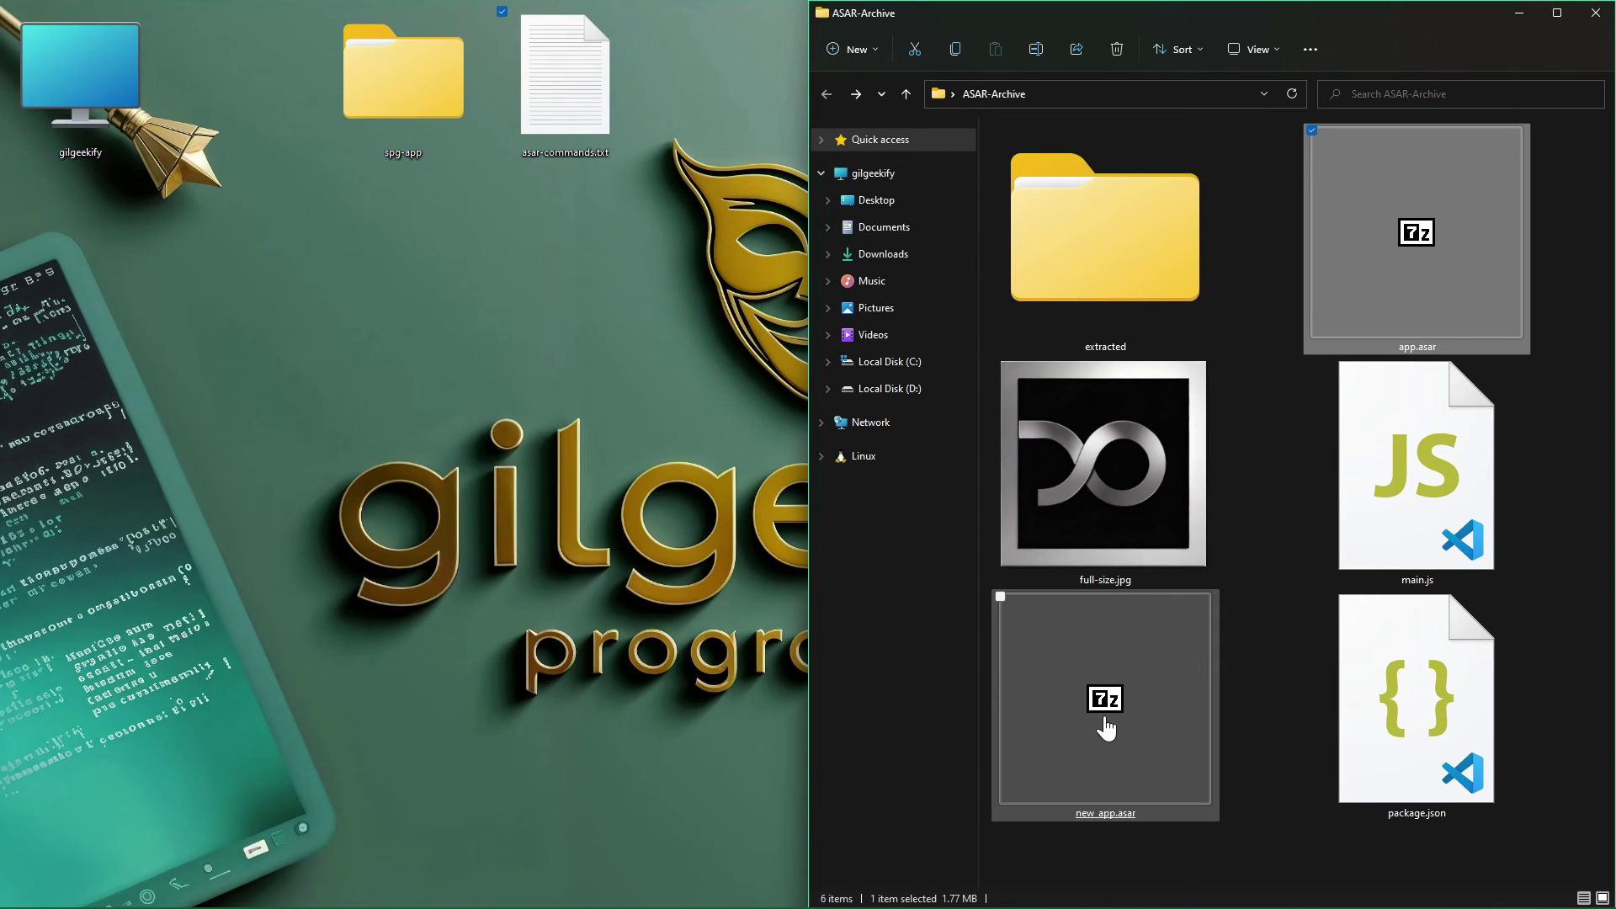
{"action": "left_click_drag", "start_coordinate": [1106, 729], "coordinate": [1451, 126]}
{"action": "left_click", "coordinate": [1519, 13]}
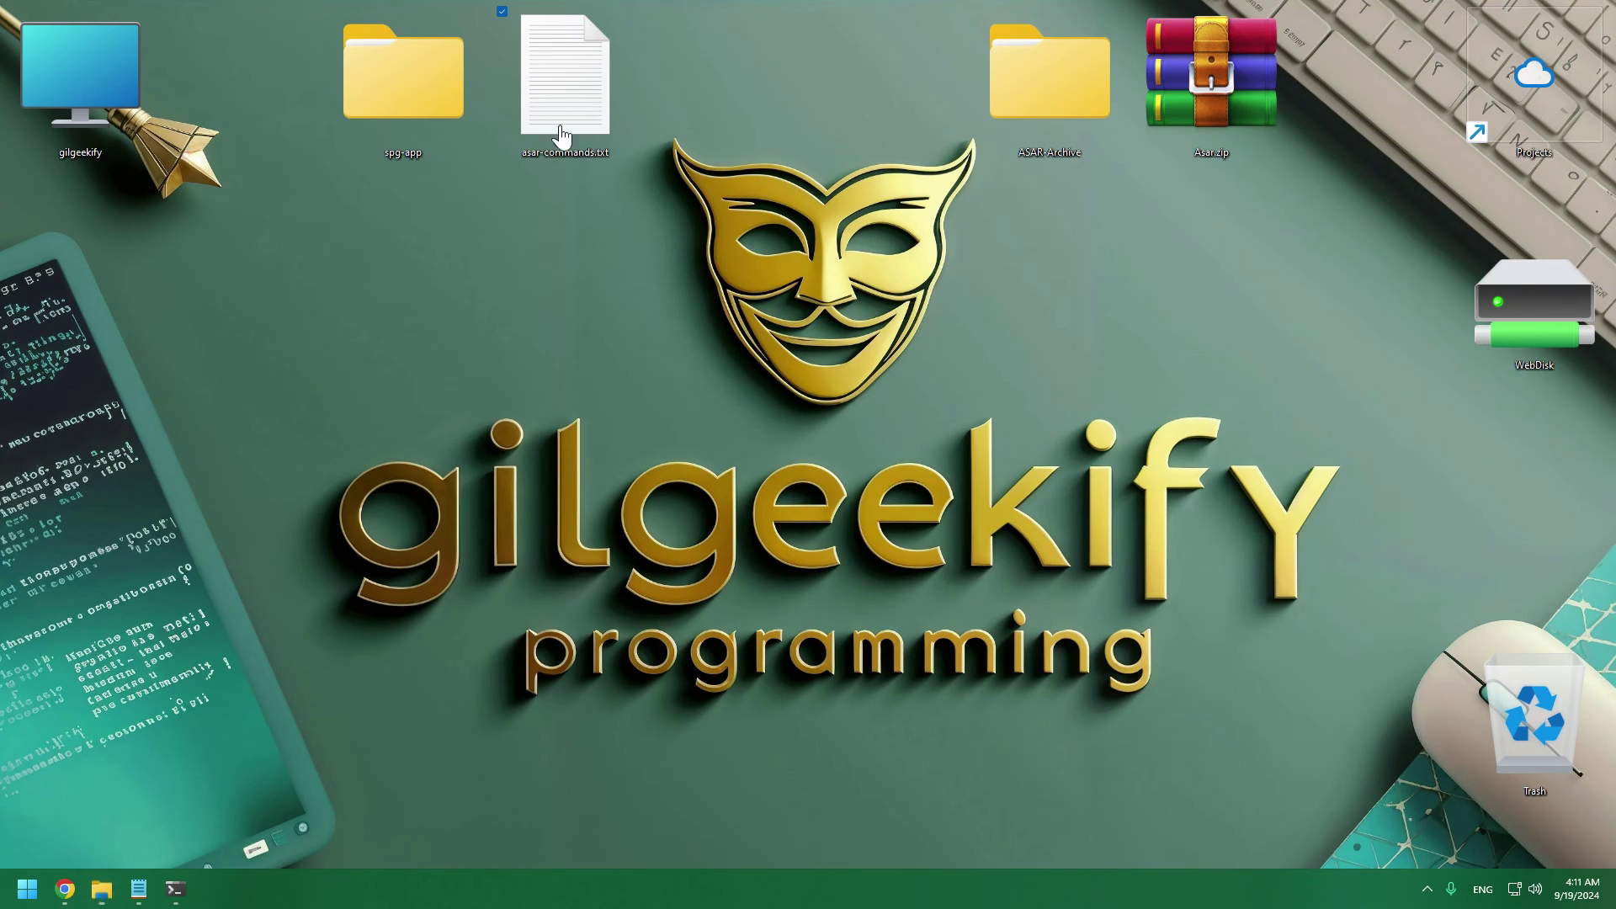
{"action": "double_click", "coordinate": [403, 80]}
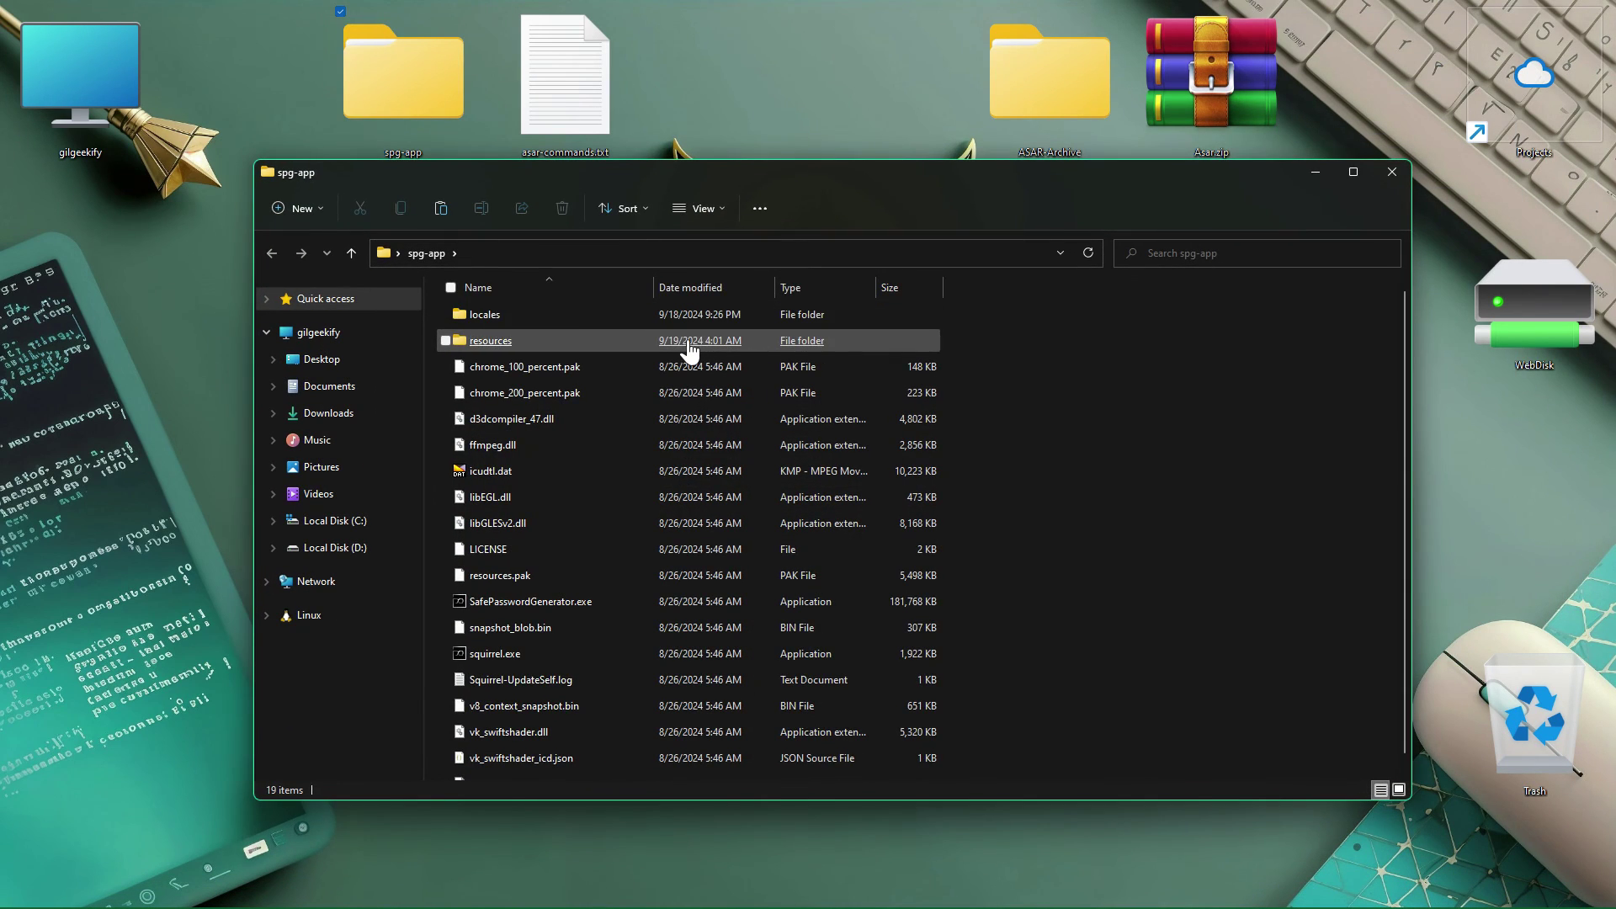
{"action": "double_click", "coordinate": [687, 350]}
{"action": "key", "text": "ctrl+v"}
Delete the old app.asar, rename new_app.asar to app.asar, and launch SafePasswordGenerator.exe
{"action": "left_click", "coordinate": [835, 604]}
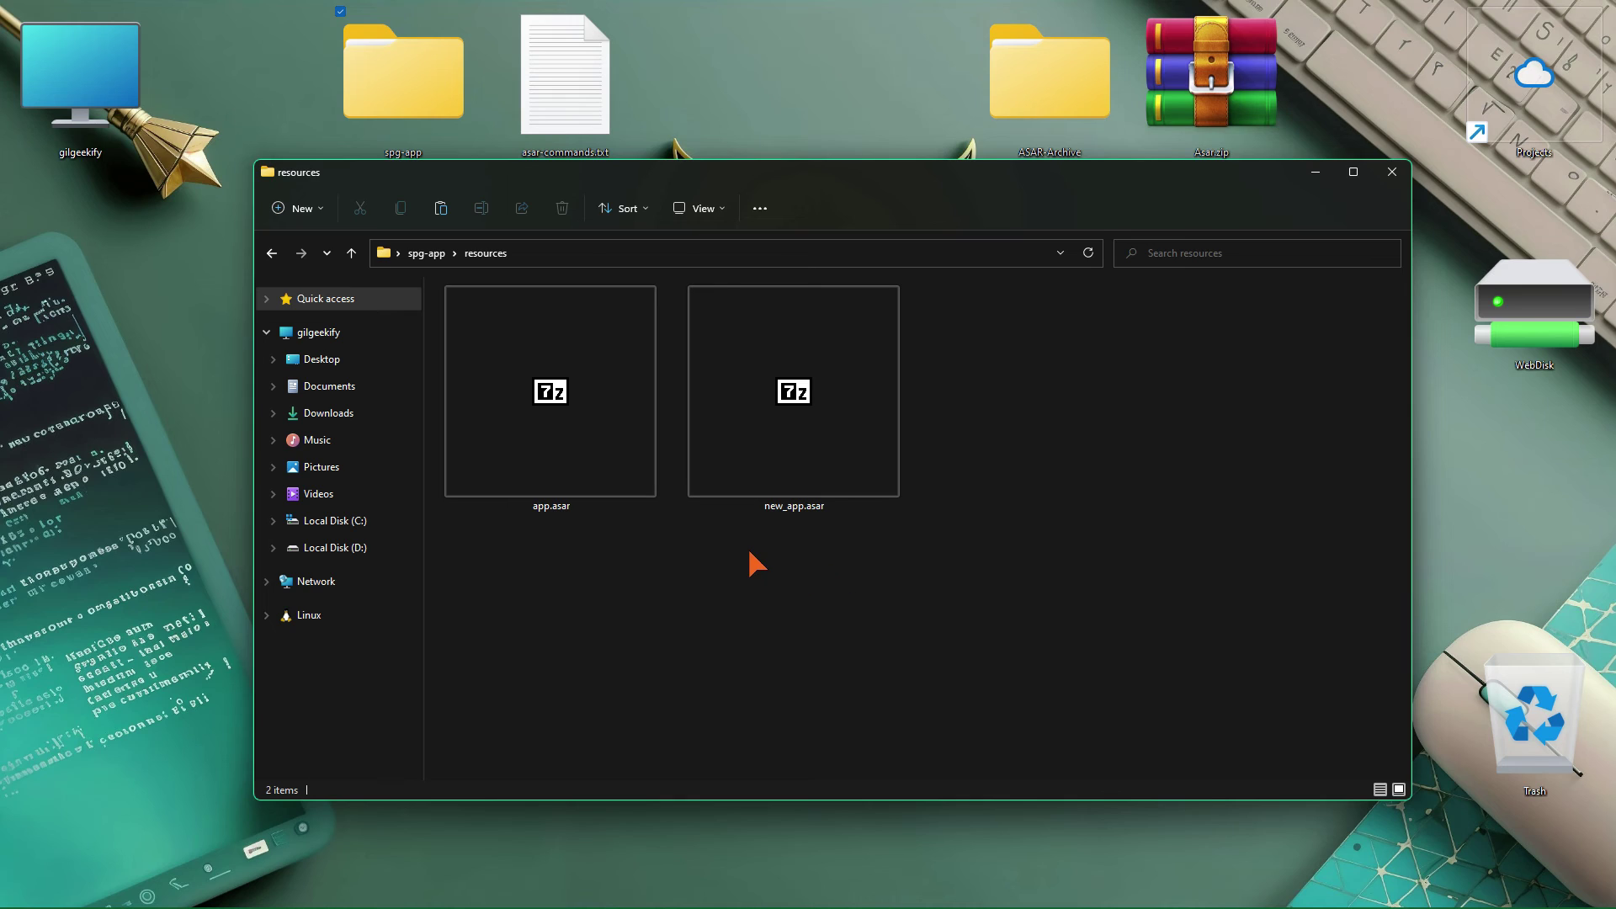
{"action": "left_click_drag", "start_coordinate": [649, 573], "coordinate": [541, 397]}
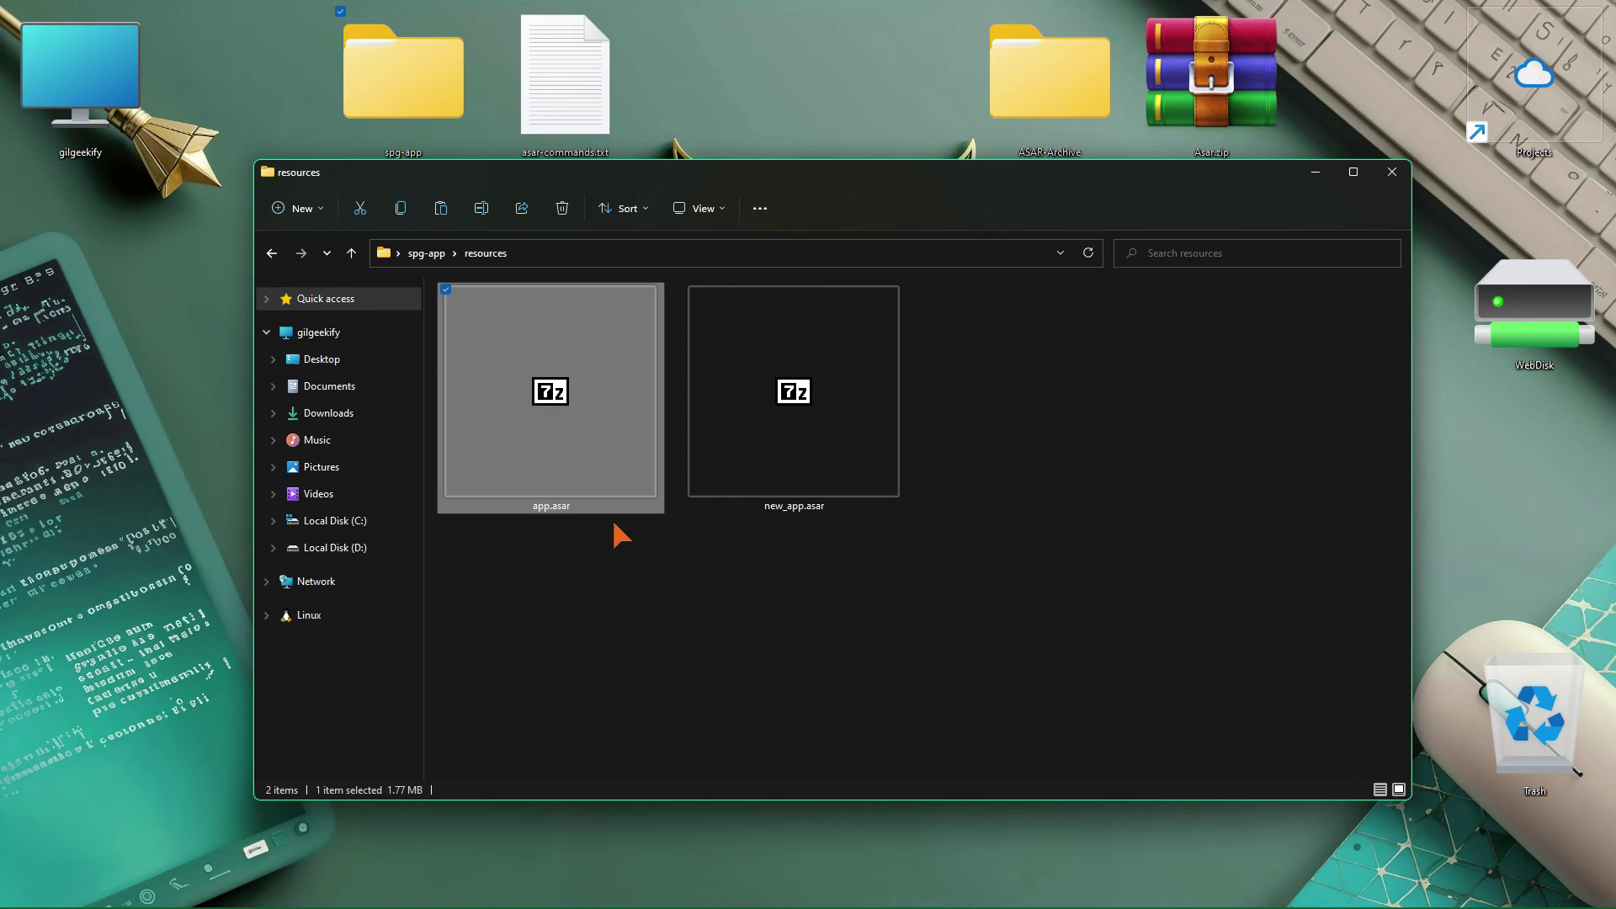
{"action": "key", "text": "Delete"}
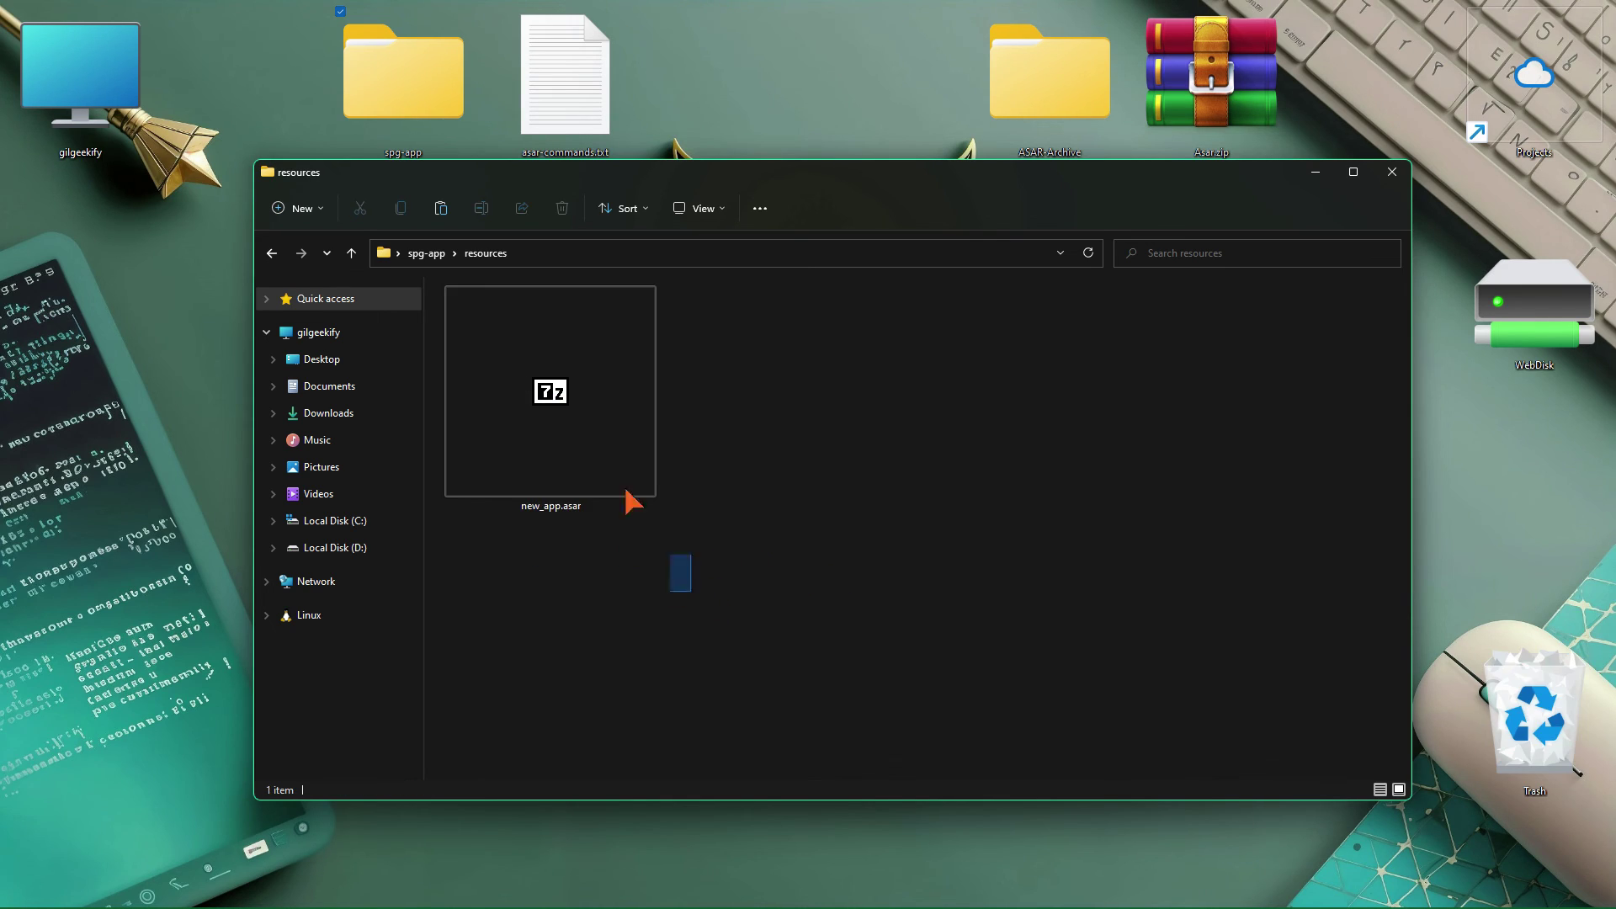
{"action": "left_click", "coordinate": [599, 461]}
{"action": "key", "text": "F2"}
{"action": "key", "text": "Delete"}
{"action": "key", "text": "Delete"}
{"action": "key", "text": "Delete"}
{"action": "key", "text": "Delete"}
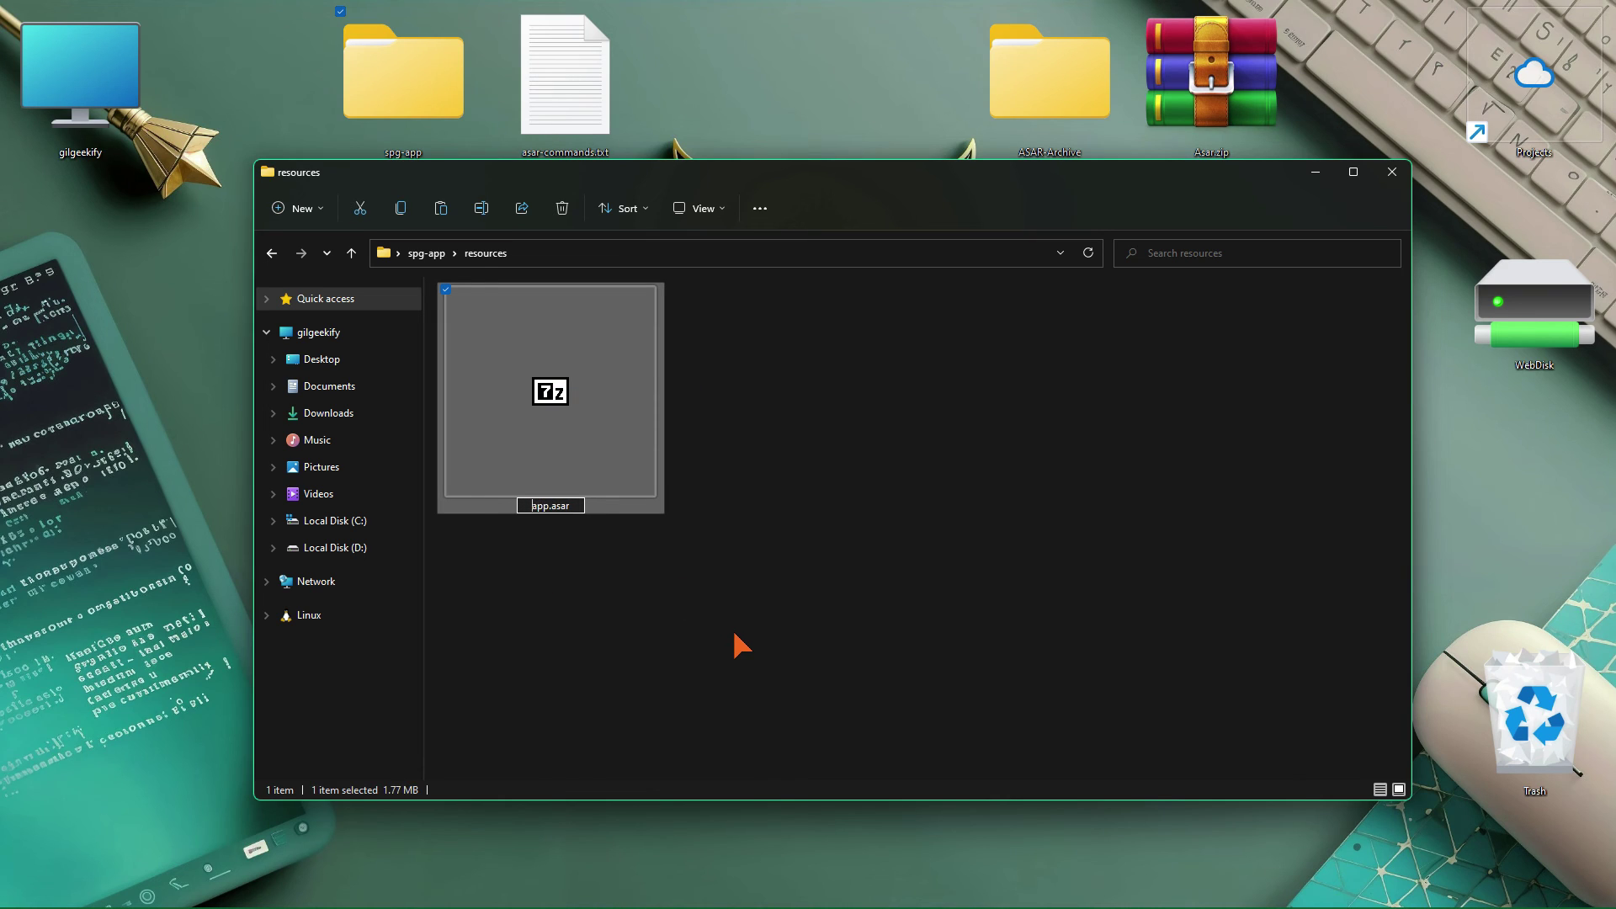
{"action": "key", "text": "Return"}
{"action": "key", "text": "alt+Up"}
{"action": "double_click", "coordinate": [748, 603]}
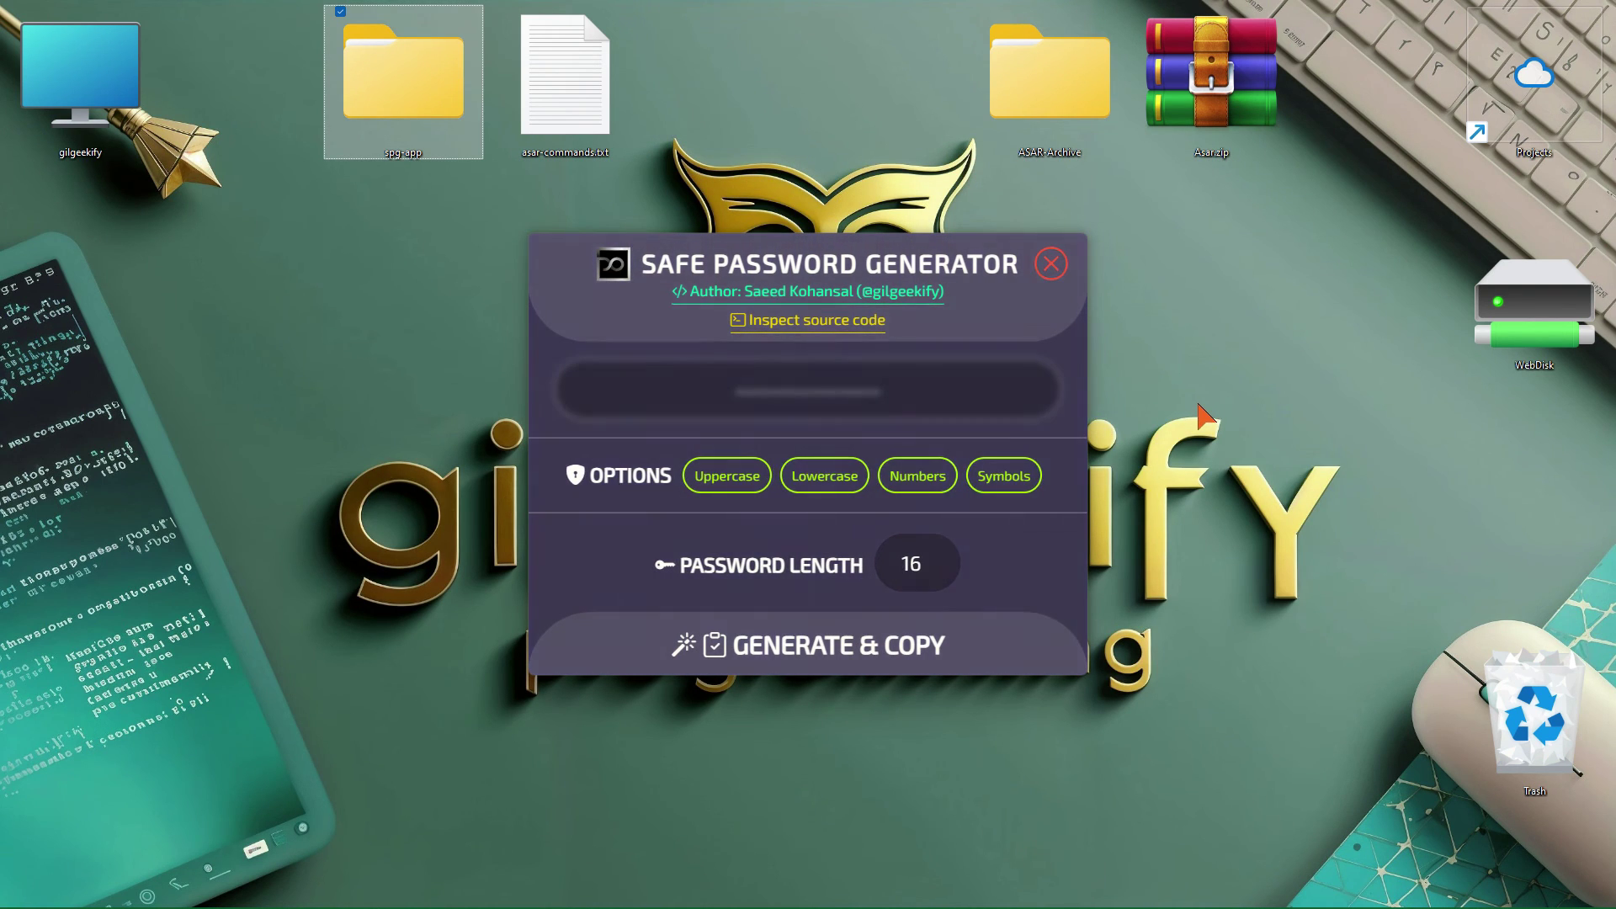
Use Generate & Copy to produce a fresh 16-character password, then close Safe Password Generator
{"action": "left_click", "coordinate": [826, 653]}
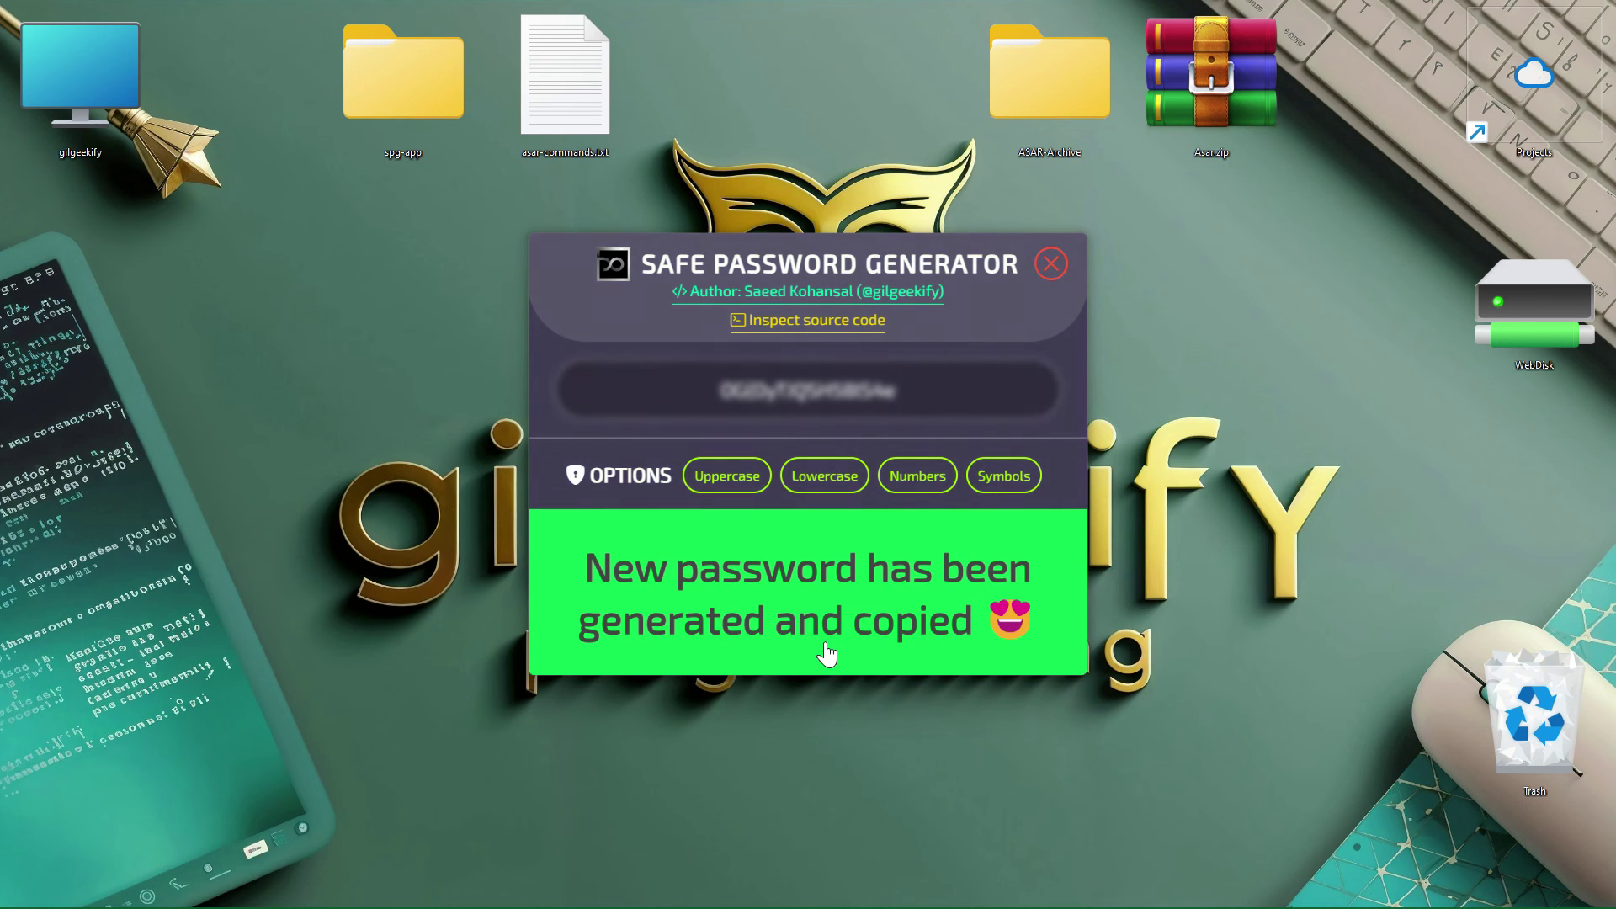
{"action": "left_click", "coordinate": [807, 776]}
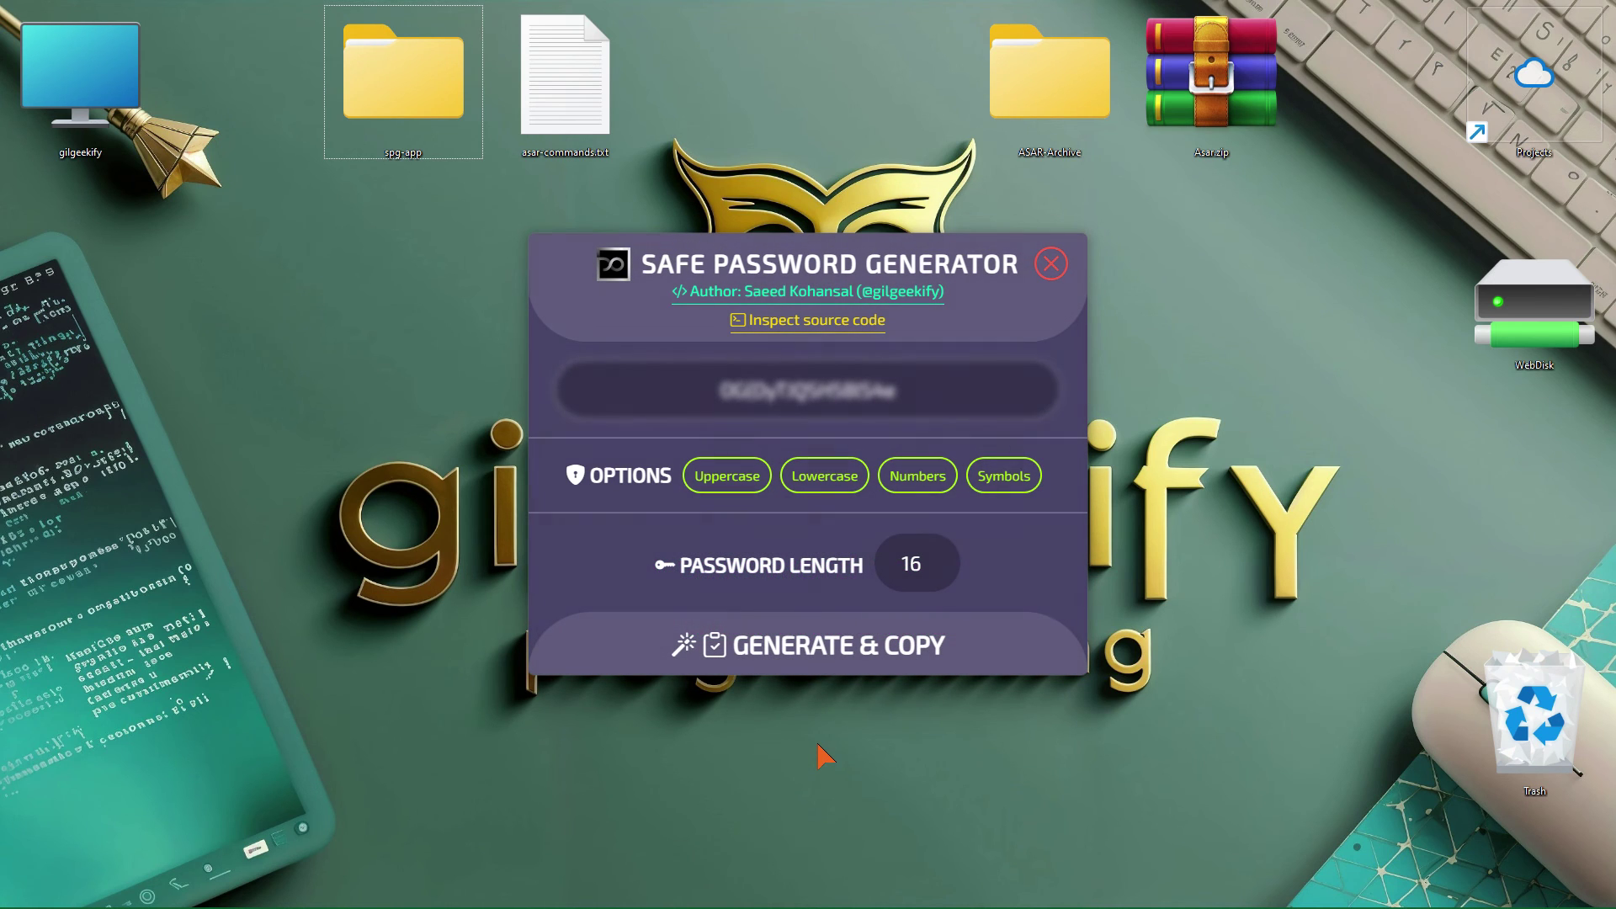
{"action": "left_click", "coordinate": [1049, 263]}
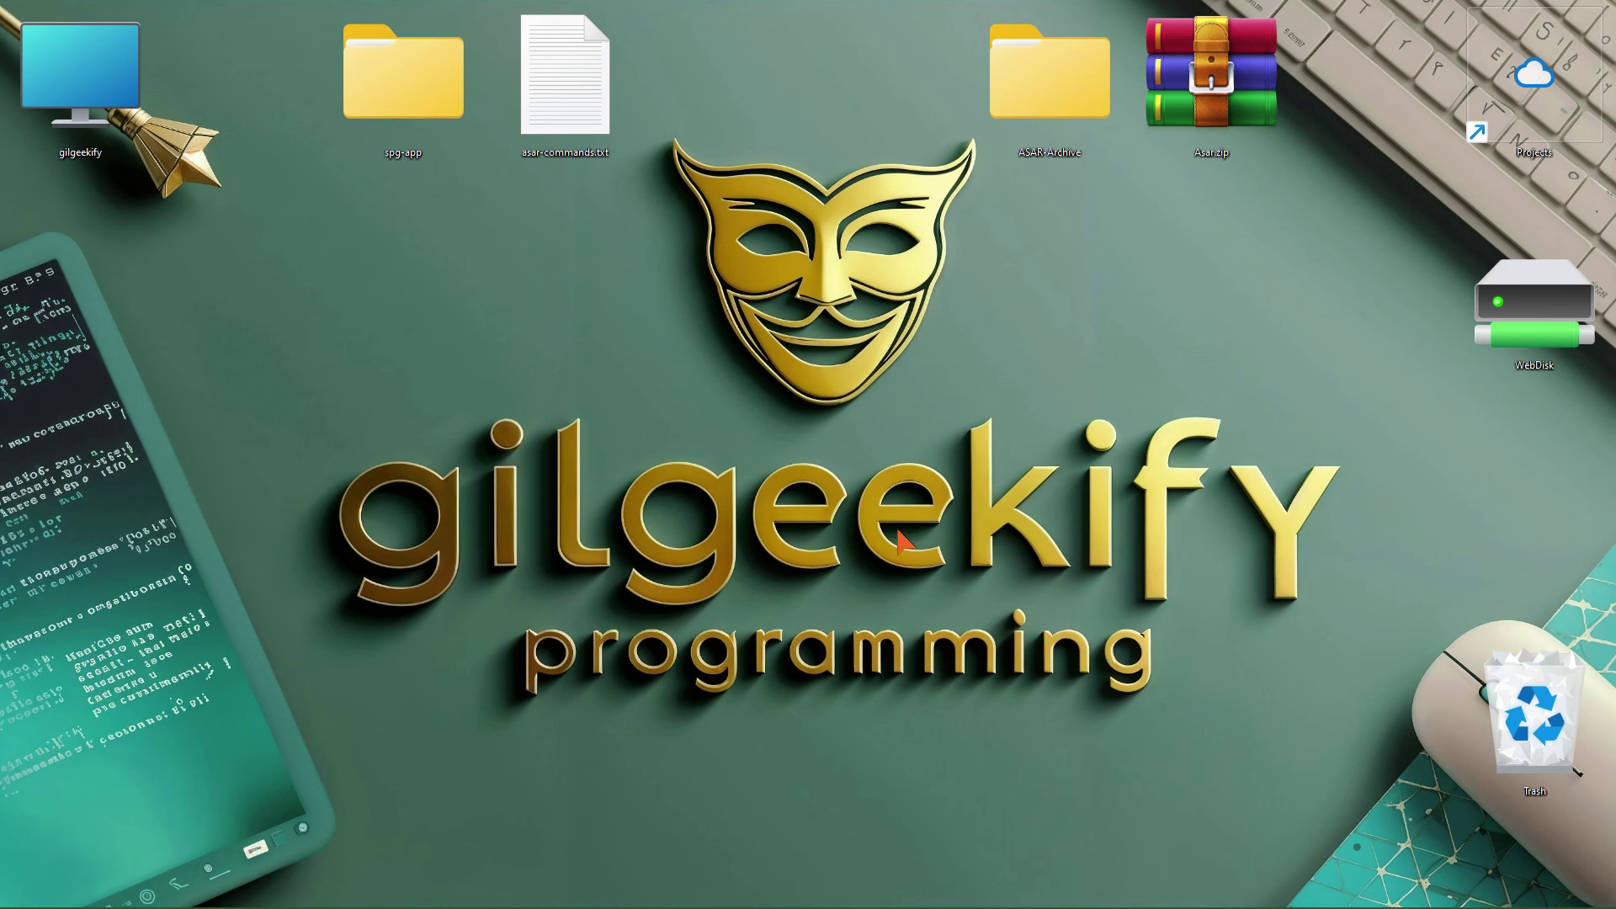
{"action": "left_click", "coordinate": [805, 735]}
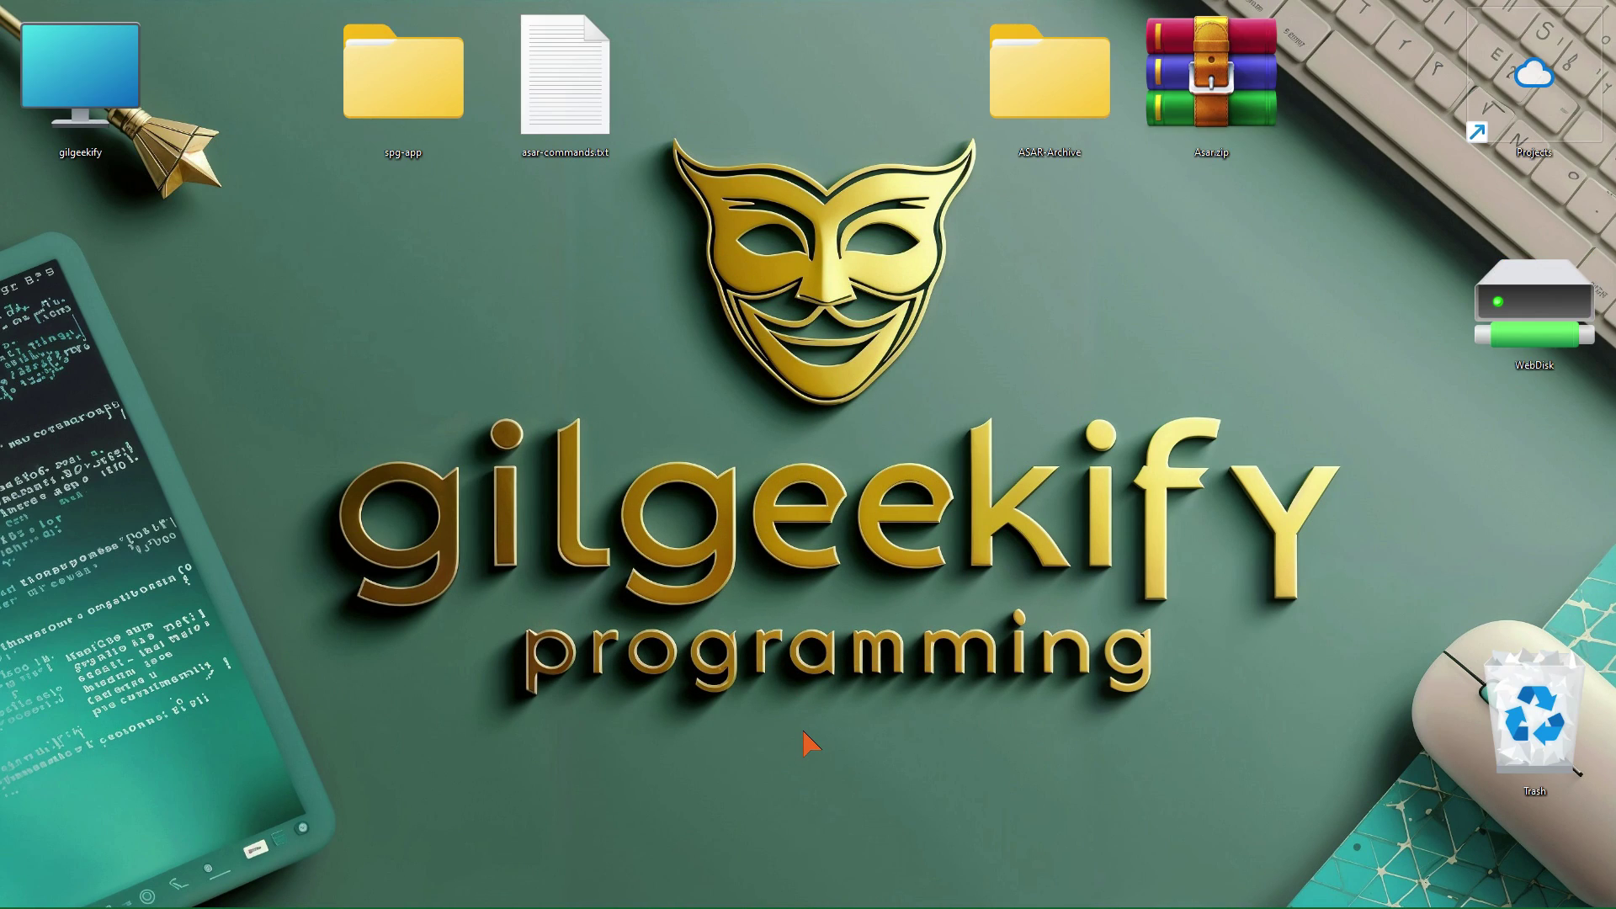